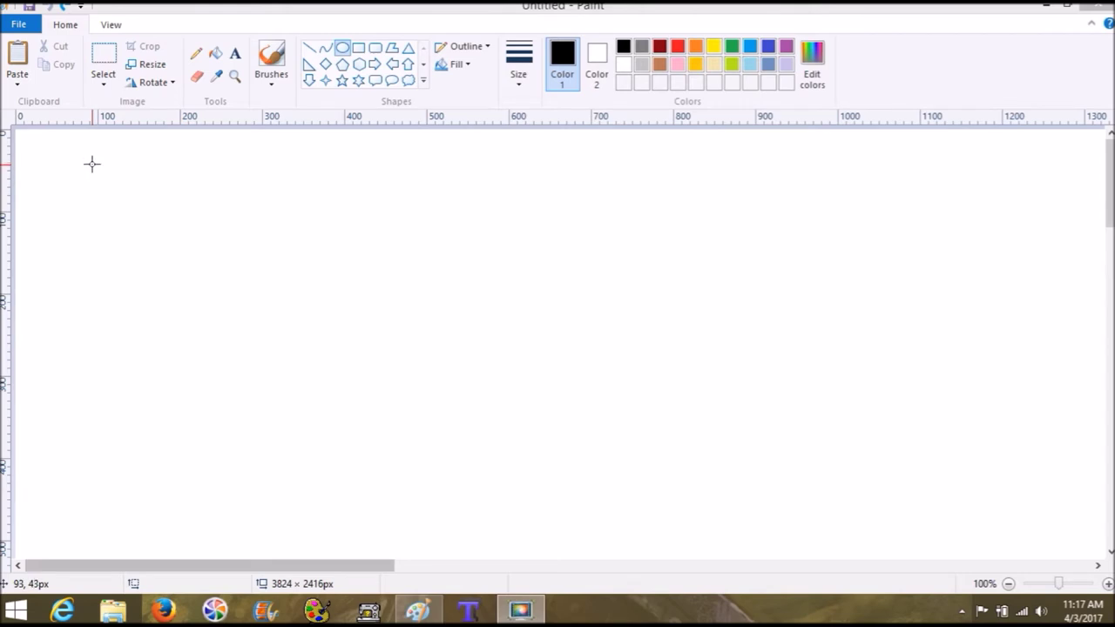
Draw a tall black-outlined ellipse as the first bunny ear
mouse_move(86, 153)
left_mouse_down()
mouse_move(134, 331)
mouse_move(143, 293)
mouse_move(132, 279)
left_mouse_up()
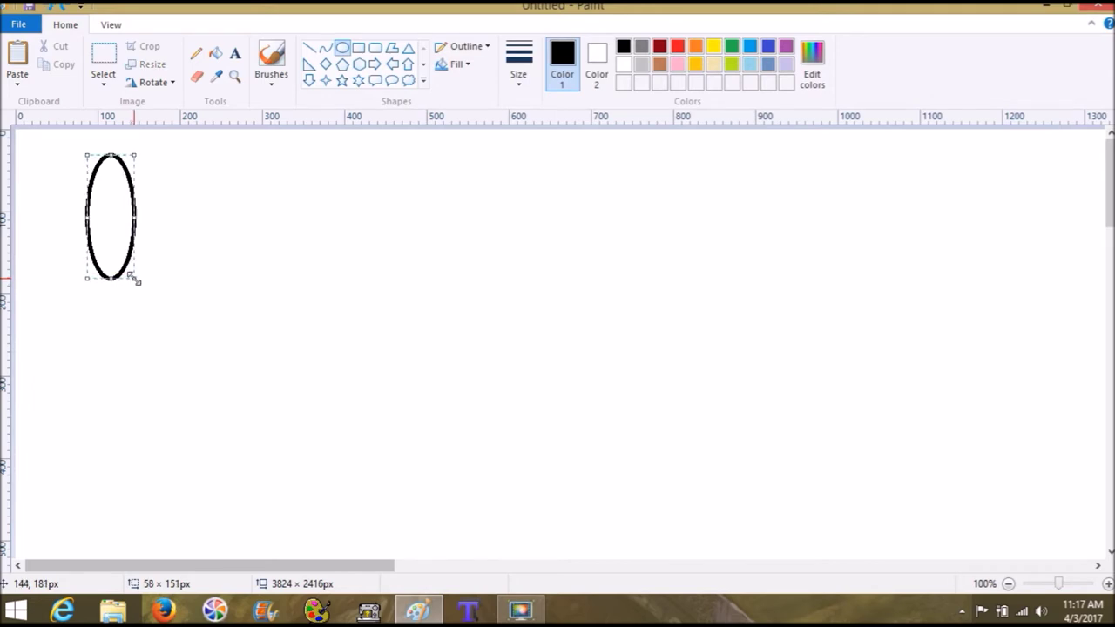
left_click(1039, 584)
left_click(1079, 585)
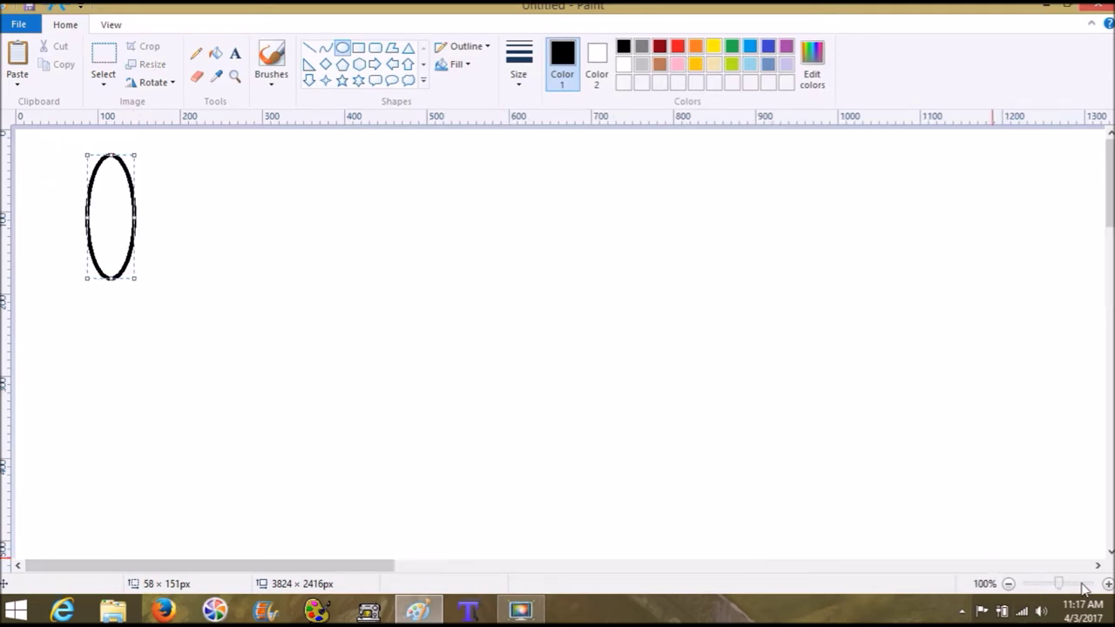
left_click(1080, 584)
left_click(302, 289)
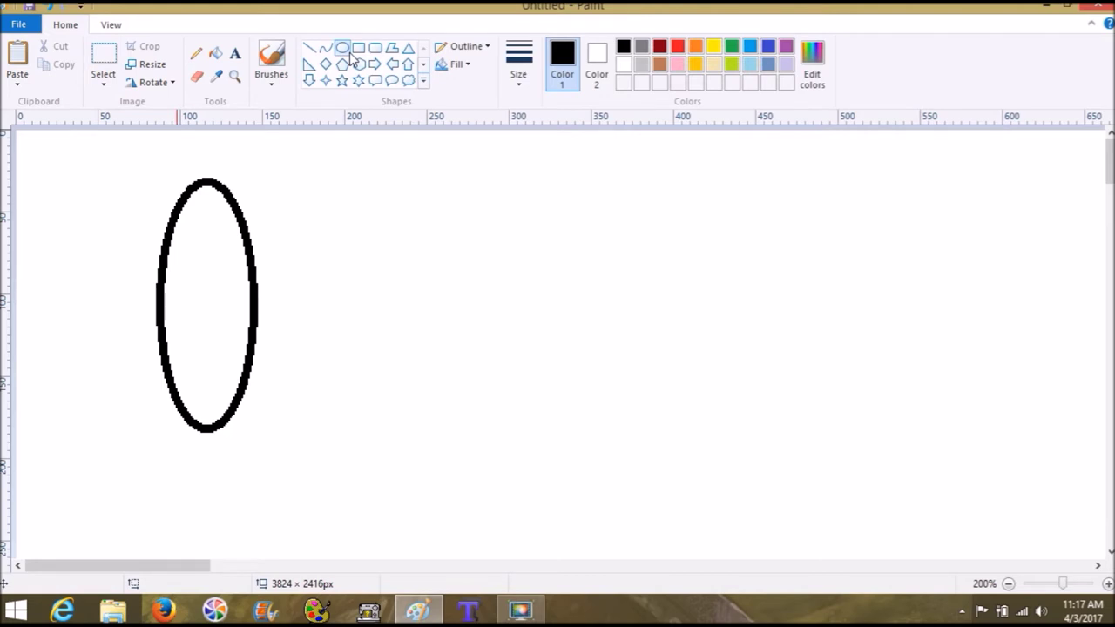
Copy the ellipse with a rectangular selection and place the duplicate beside it
left_click(118, 83)
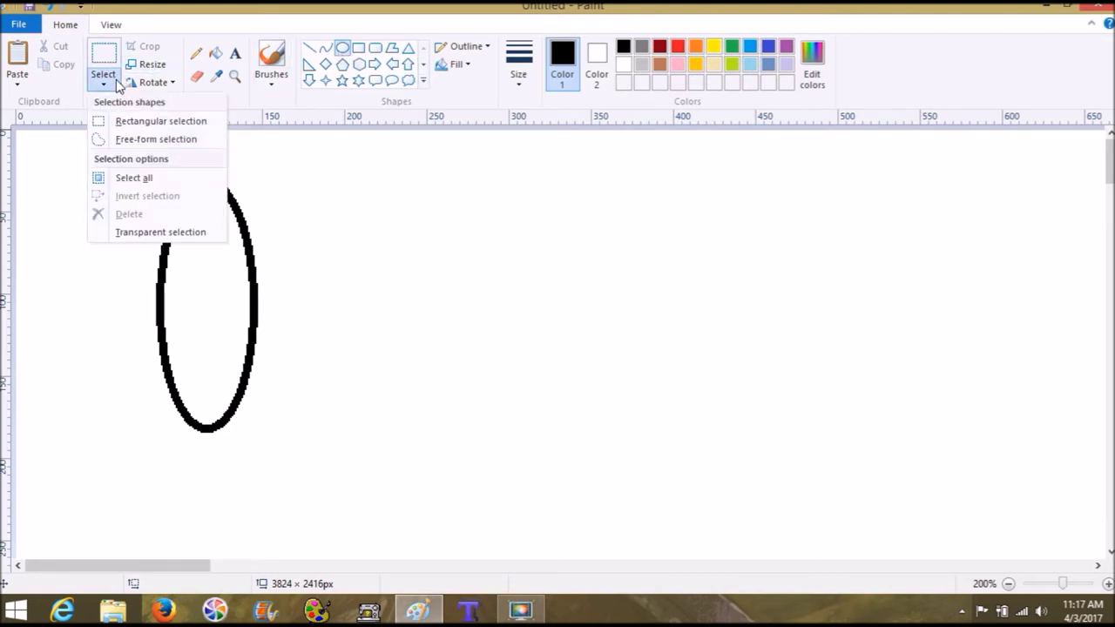
left_click(125, 123)
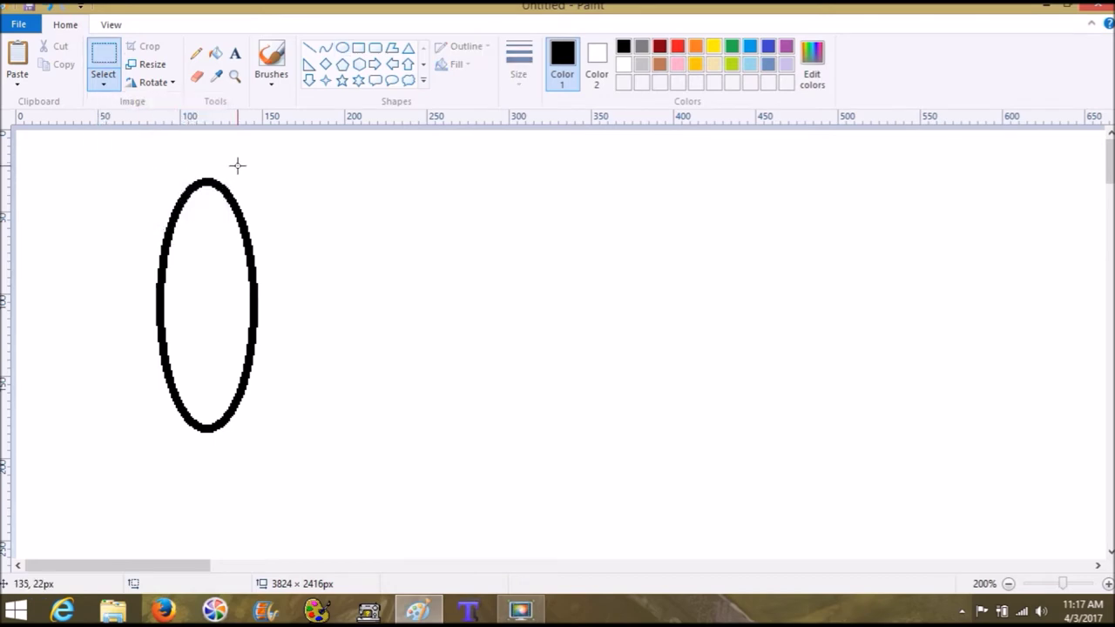
left_click_drag(262, 171, 149, 437)
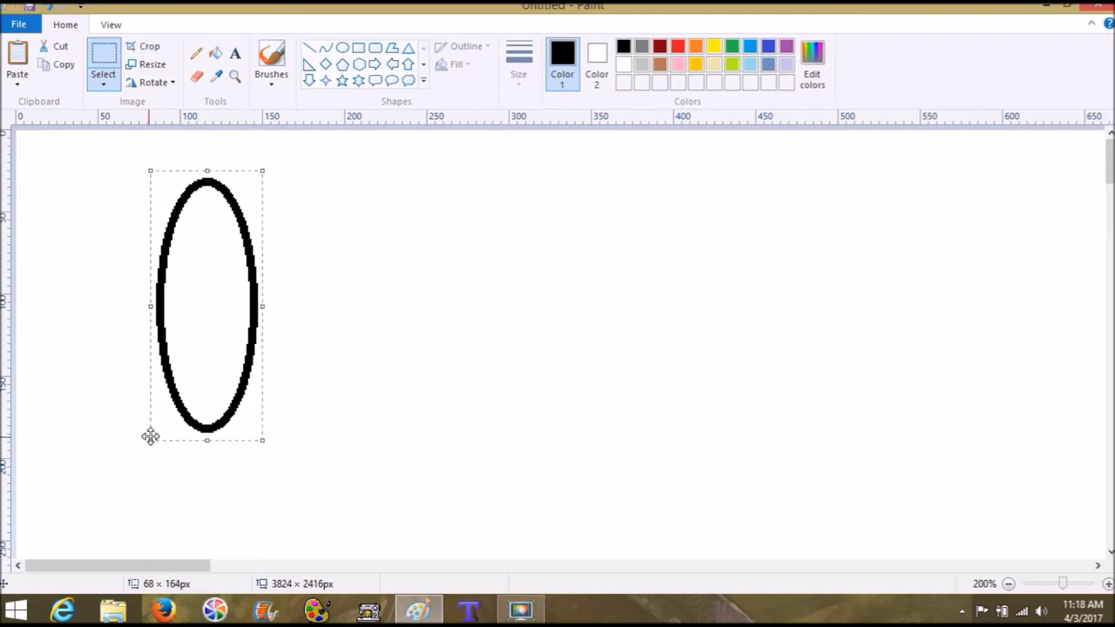
left_click(63, 64)
left_click(17, 57)
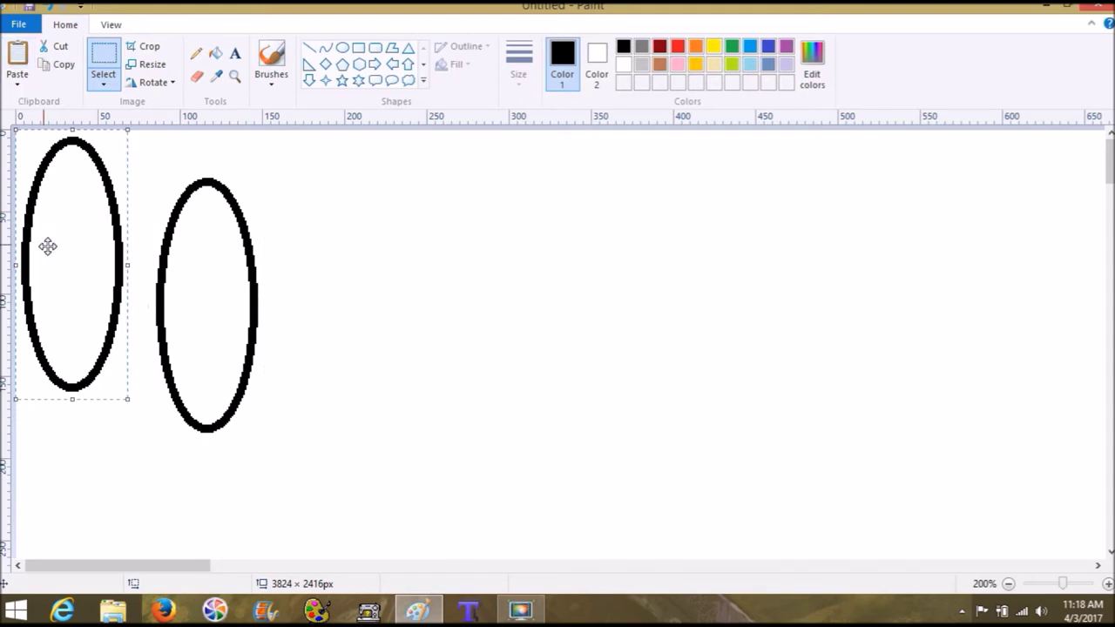
left_click_drag(44, 244, 324, 291)
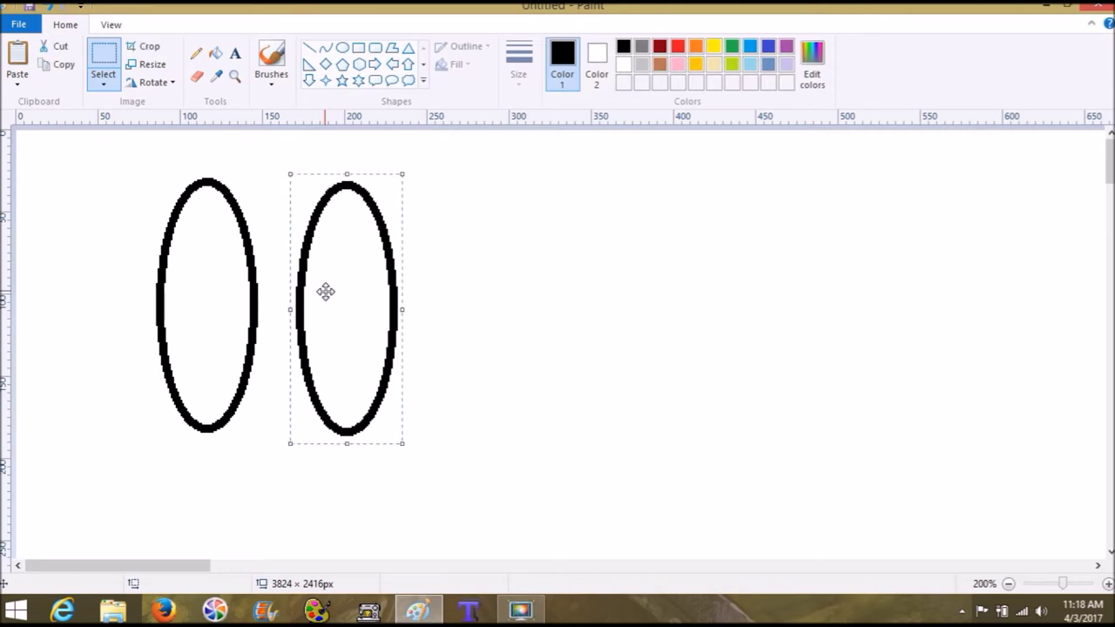
left_click(1055, 586)
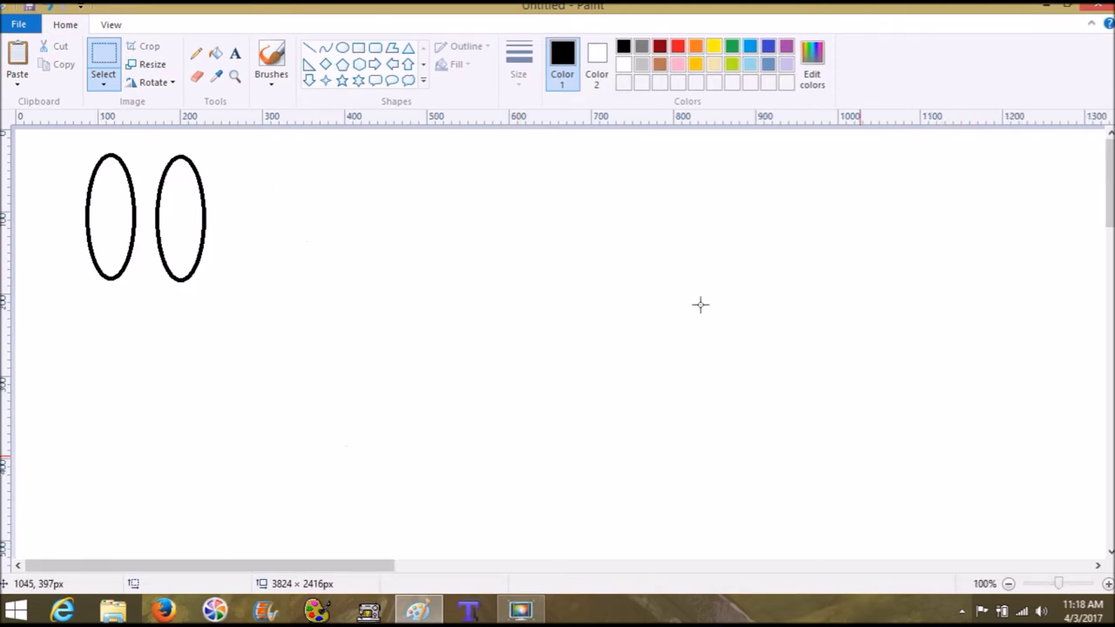
Set the Oval shape to a solid fill with white as Color 2
left_click(348, 51)
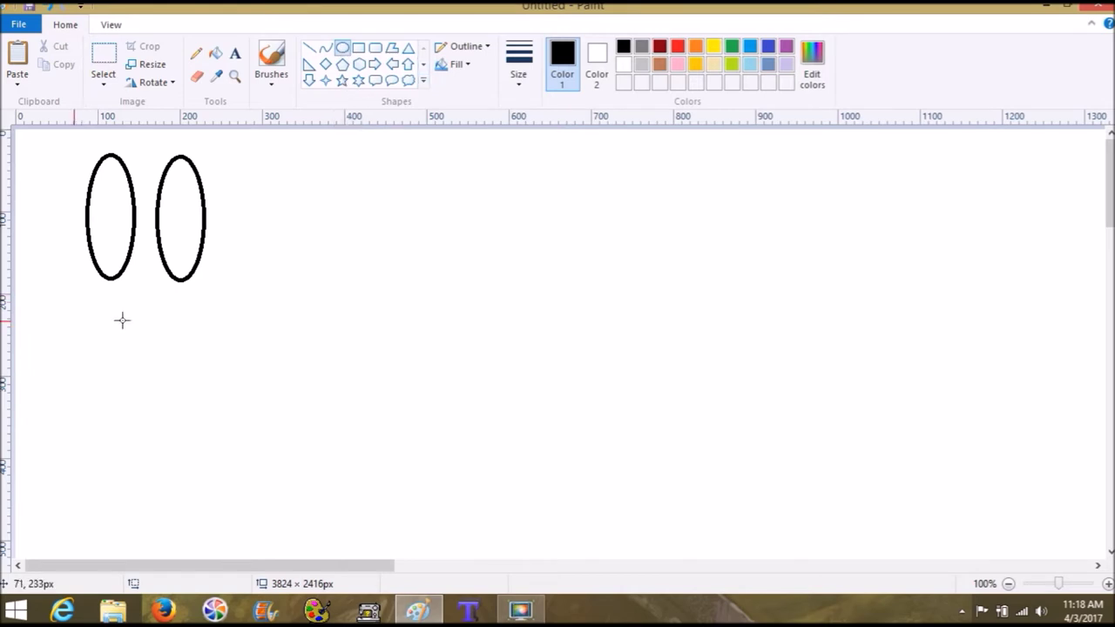
left_click(466, 67)
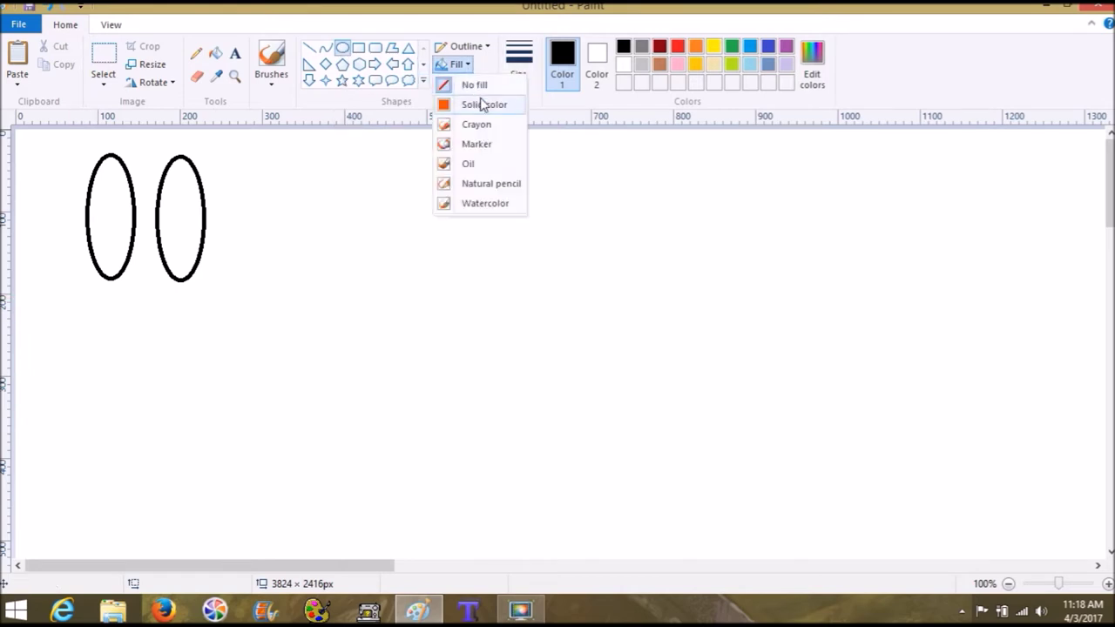
left_click(483, 106)
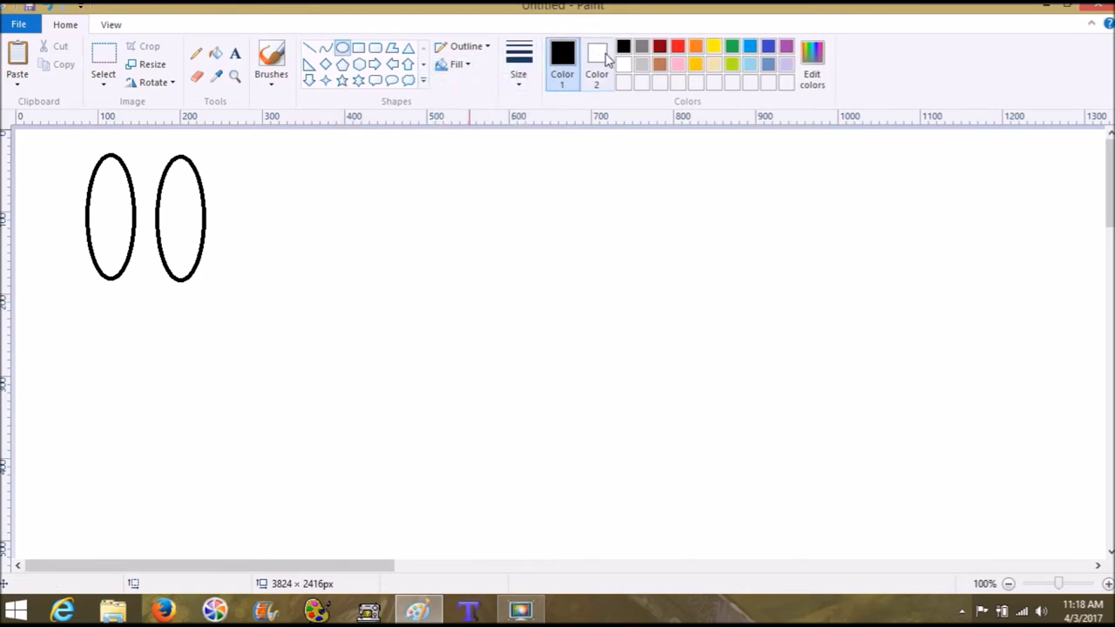
left_click(597, 55)
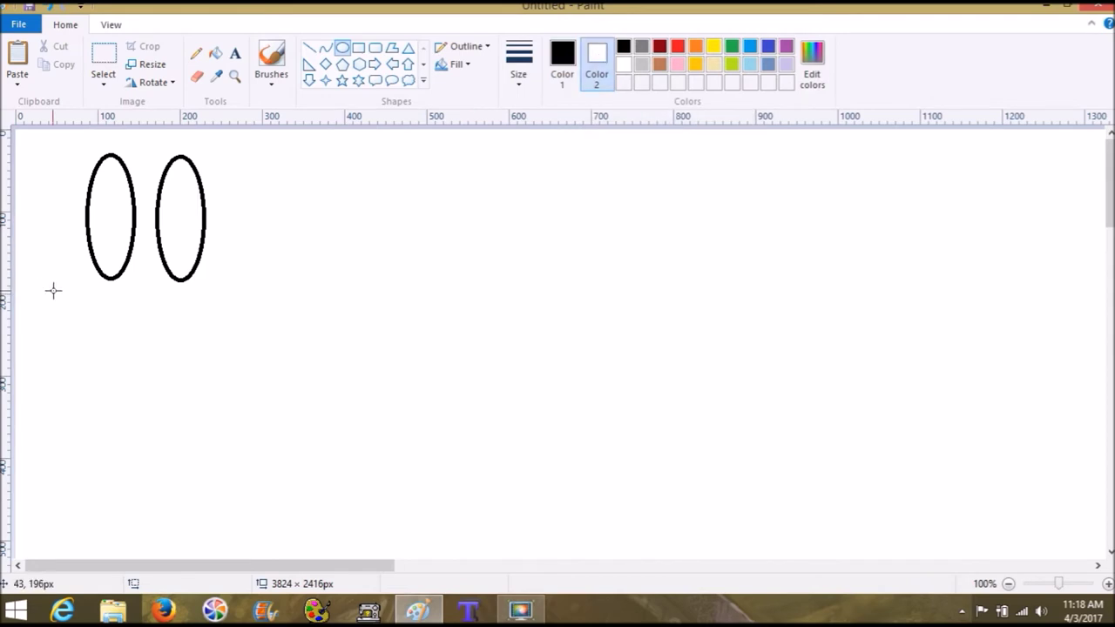
Draw a trial white circle, then undo it, leaving only the ears, and choose the Triangle shape
left_click_drag(60, 262, 211, 400)
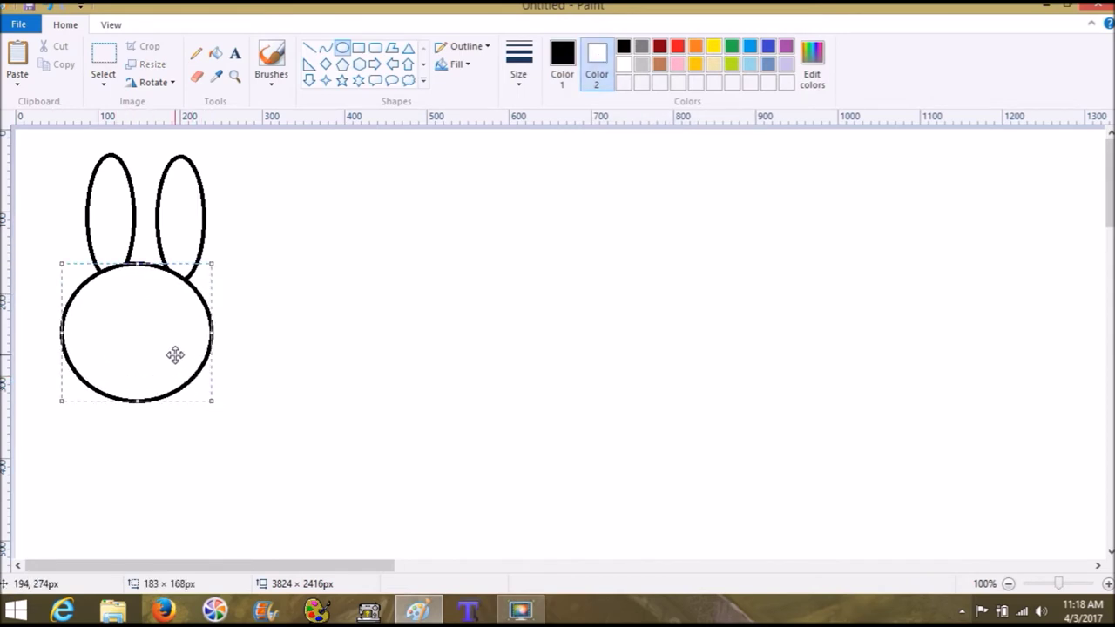
left_click_drag(174, 354, 184, 346)
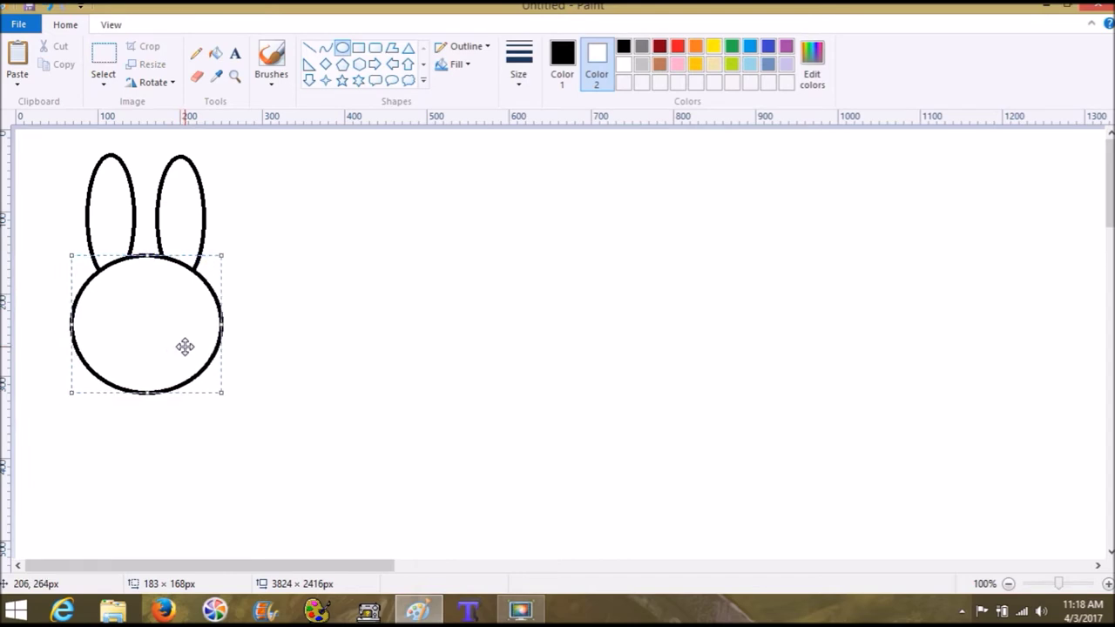
left_click_drag(185, 346, 796, 377)
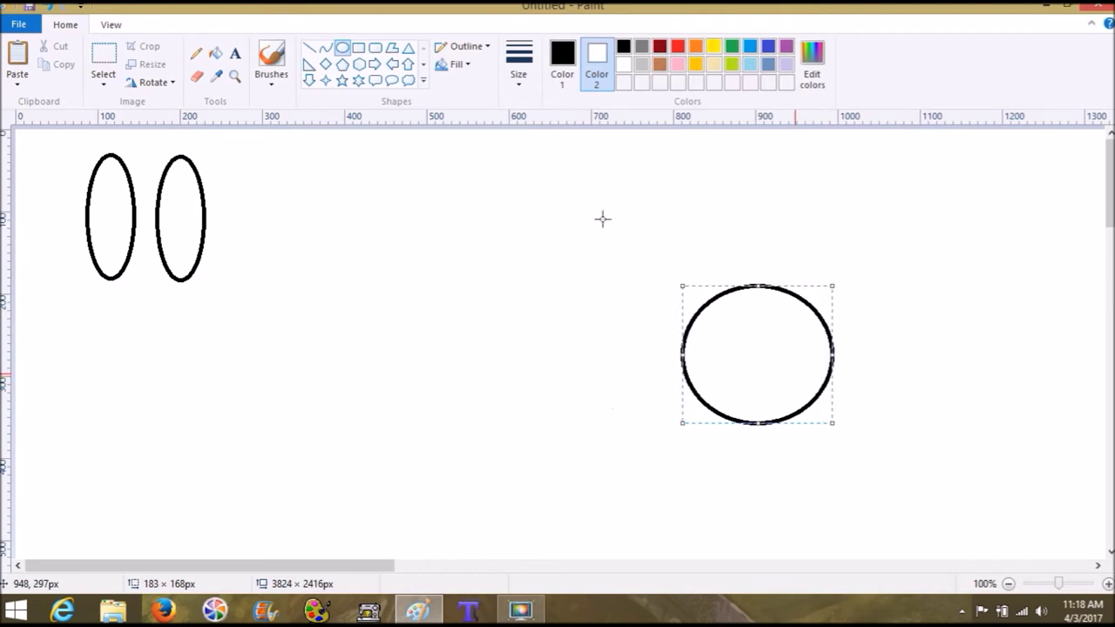
left_click(48, 9)
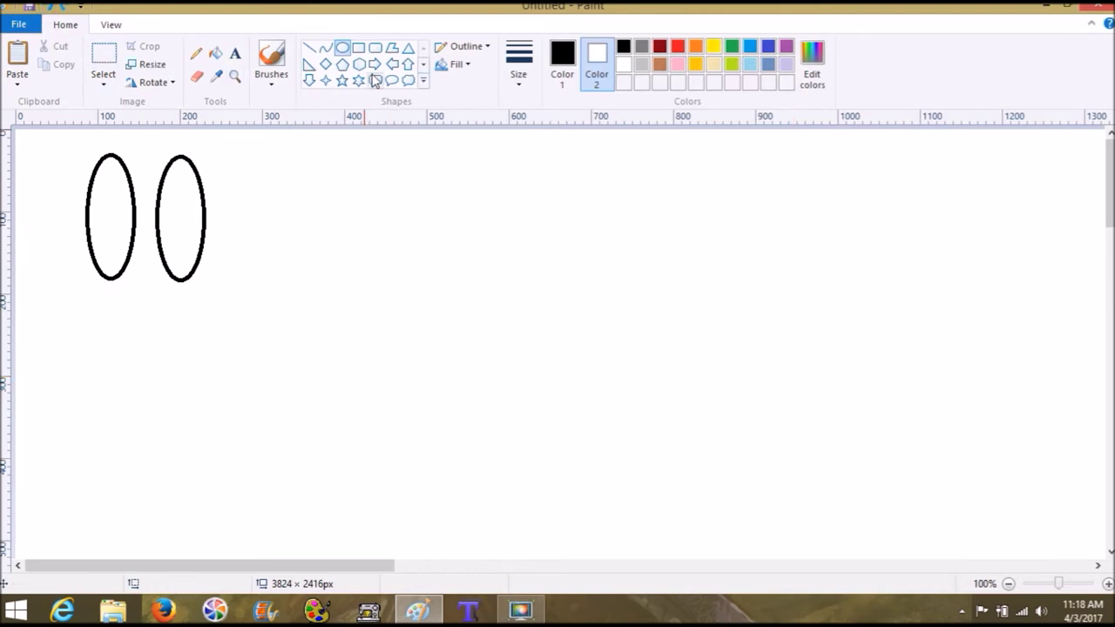
left_click(410, 49)
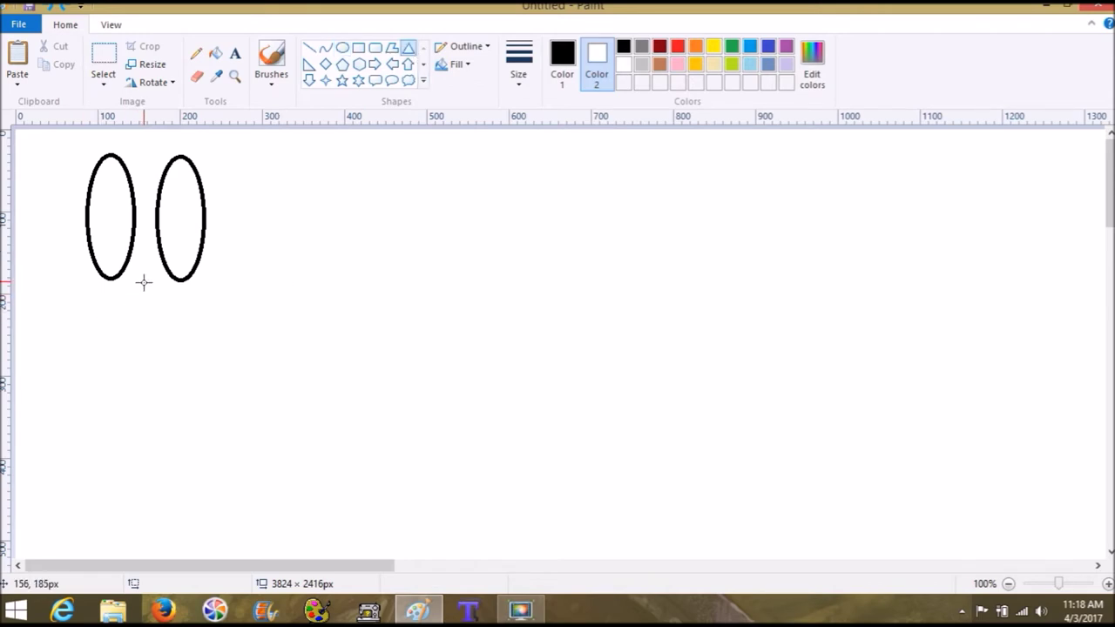
Draw a triangle under the ears and stretch it to about 327 × 504 px
left_click_drag(144, 283, 373, 623)
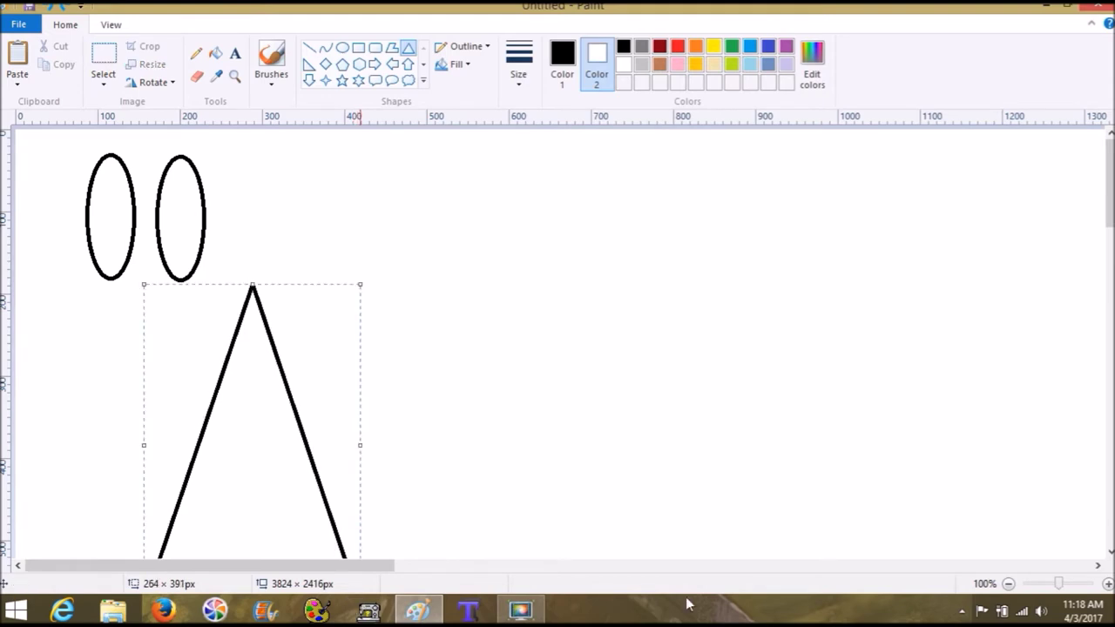
left_click(1042, 584)
left_click_drag(143, 312, 218, 290)
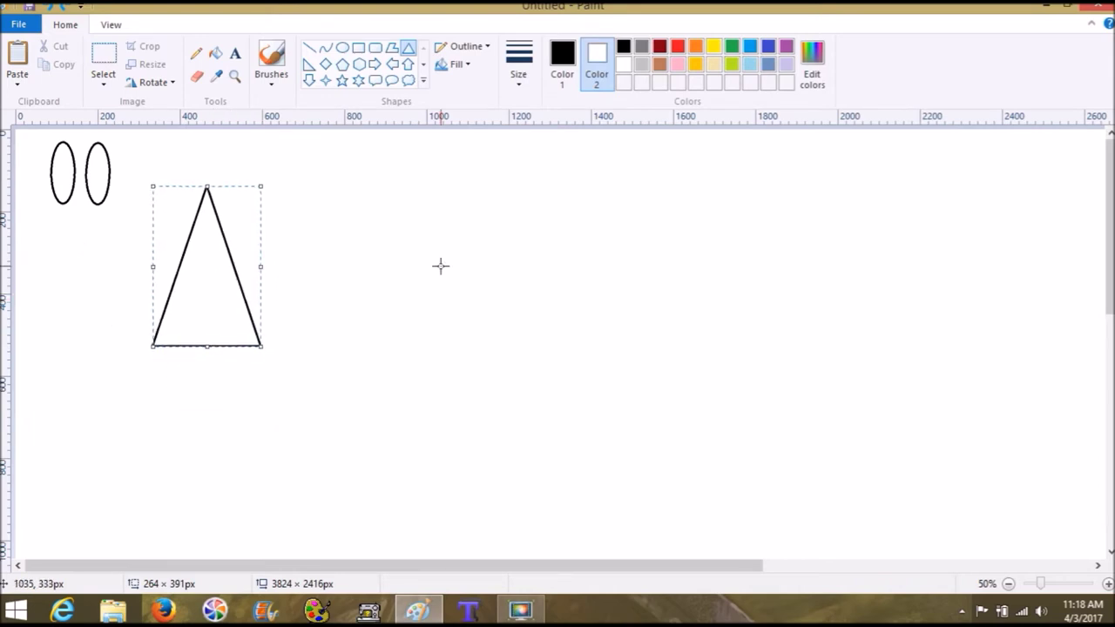
left_click_drag(265, 265, 280, 264)
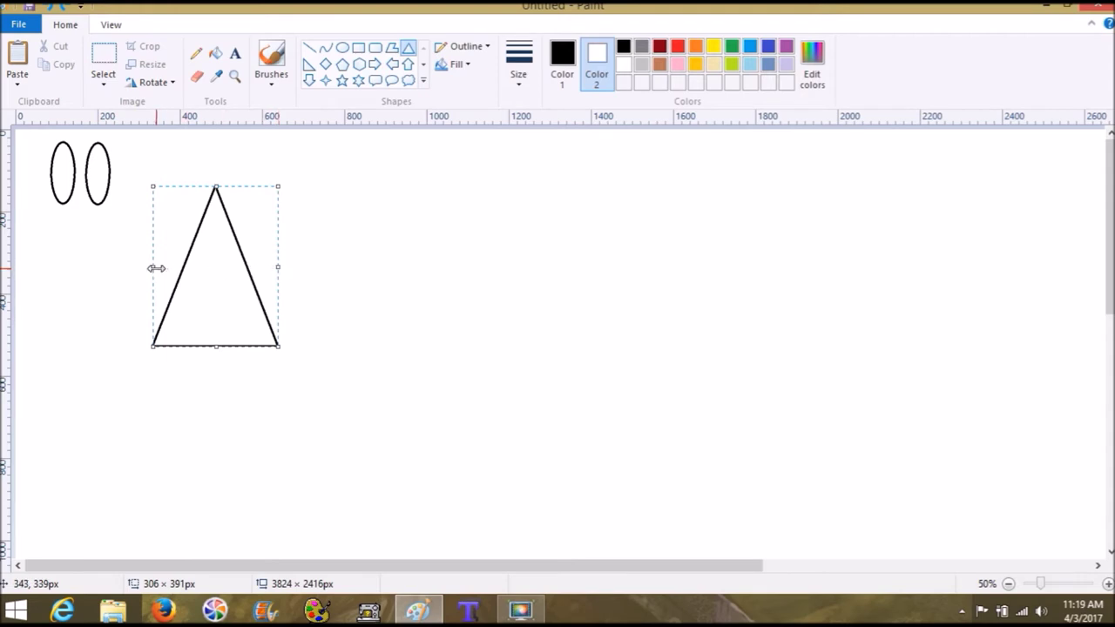
left_click_drag(156, 268, 143, 267)
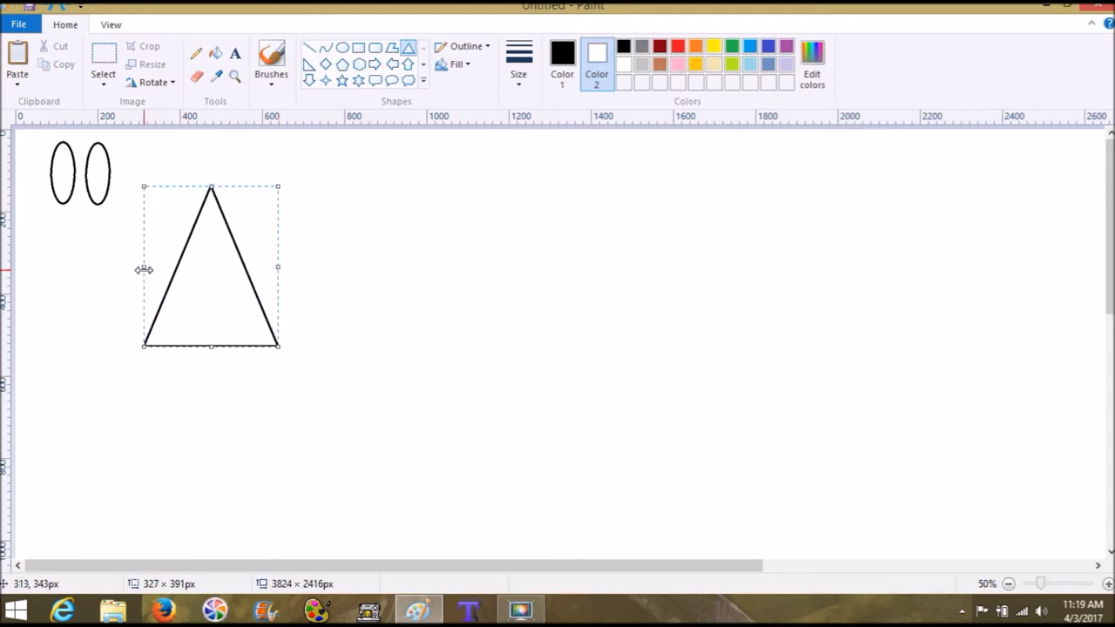
left_click_drag(205, 346, 208, 392)
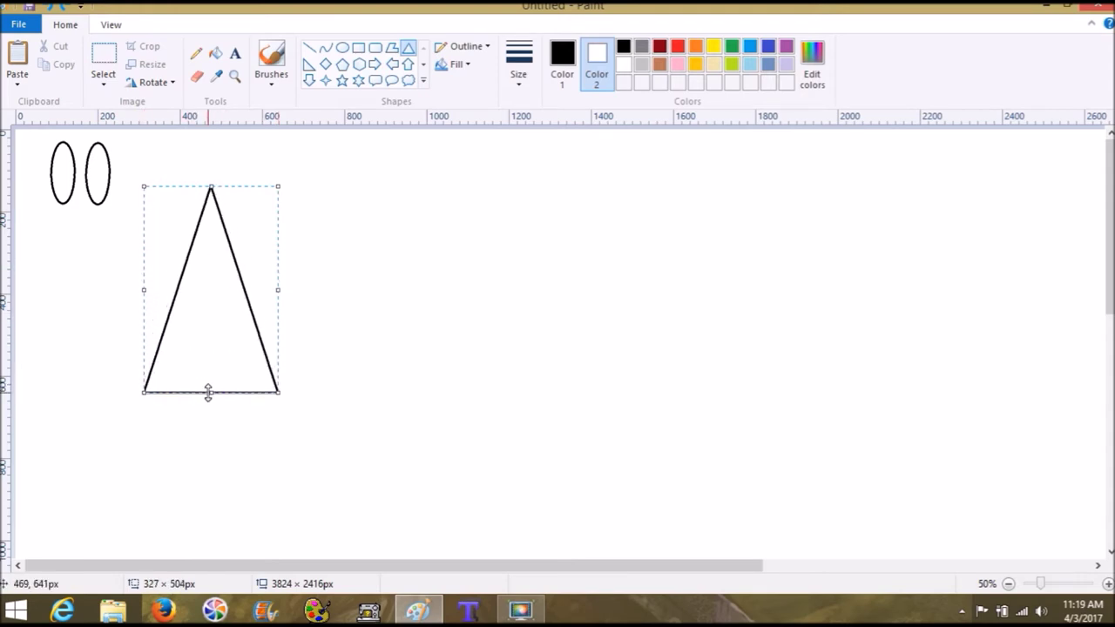
left_click(356, 252)
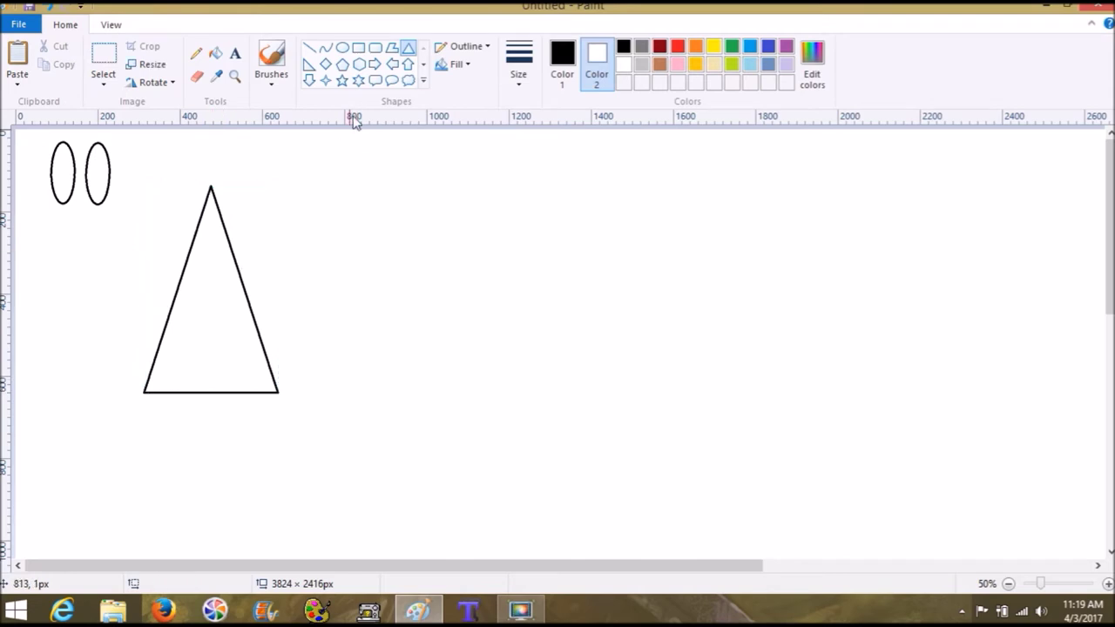
left_click(362, 50)
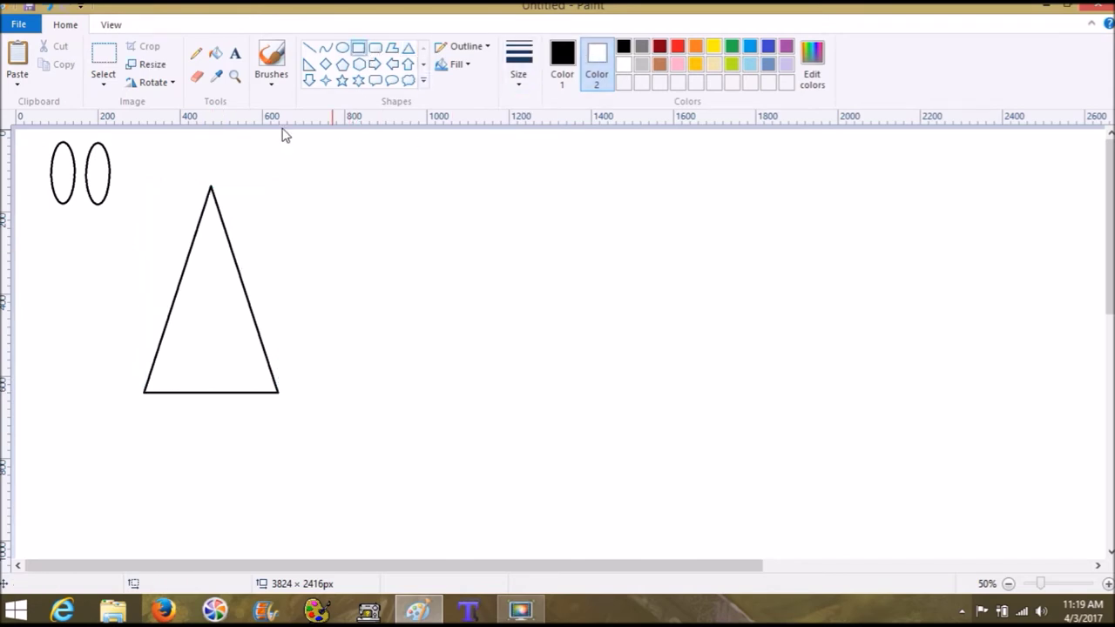
Set the Rectangle shape to a solid fill with a white outline colour
left_click(105, 56)
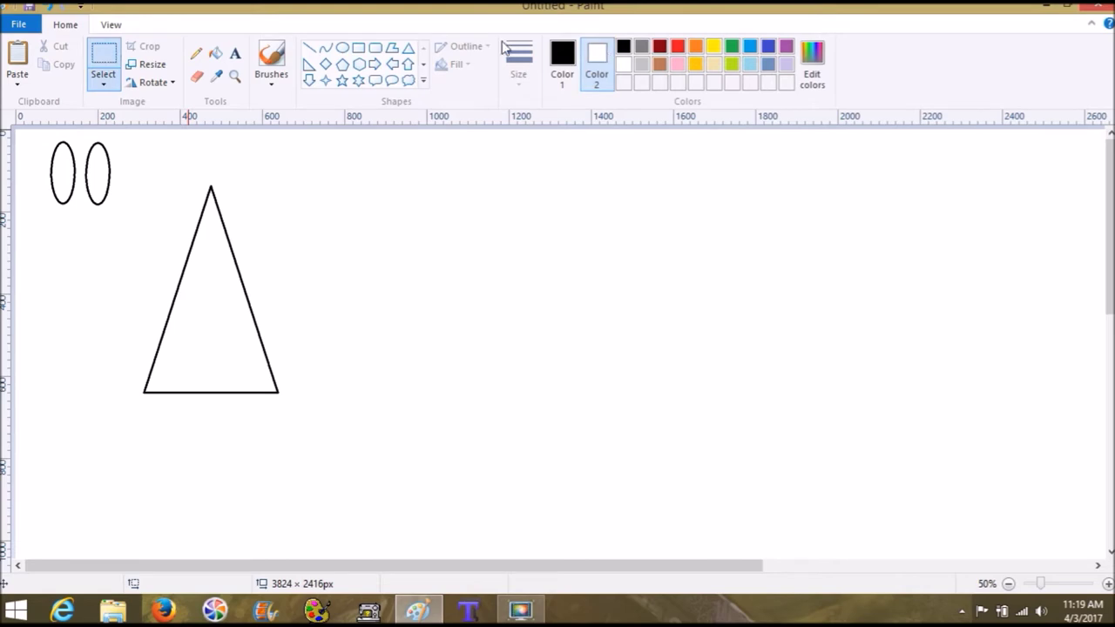
left_click(359, 50)
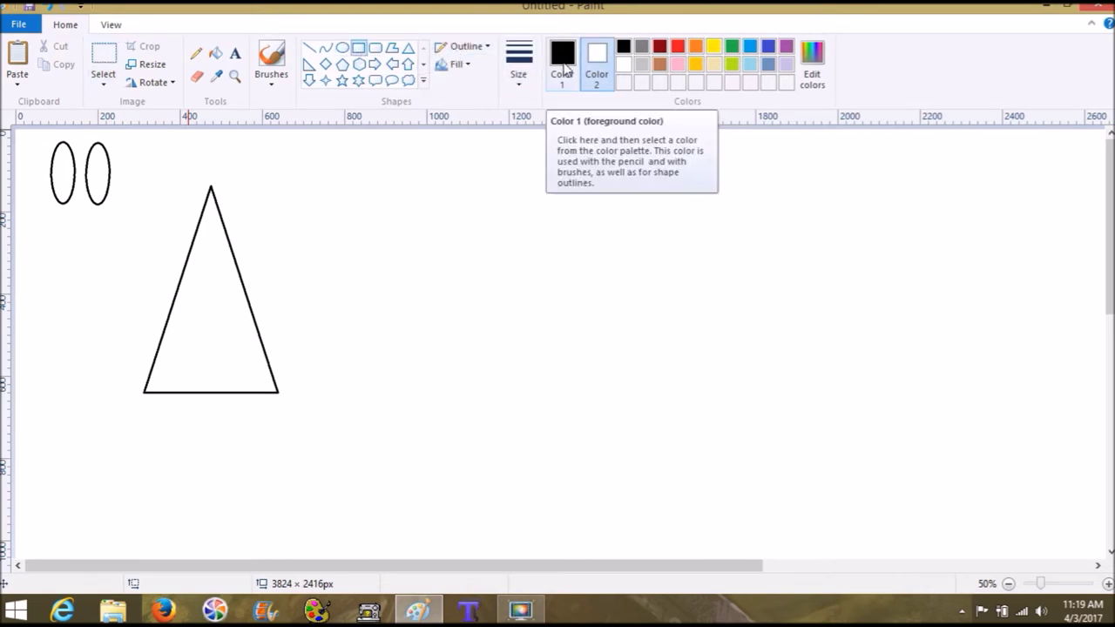
left_click(455, 64)
left_click(468, 105)
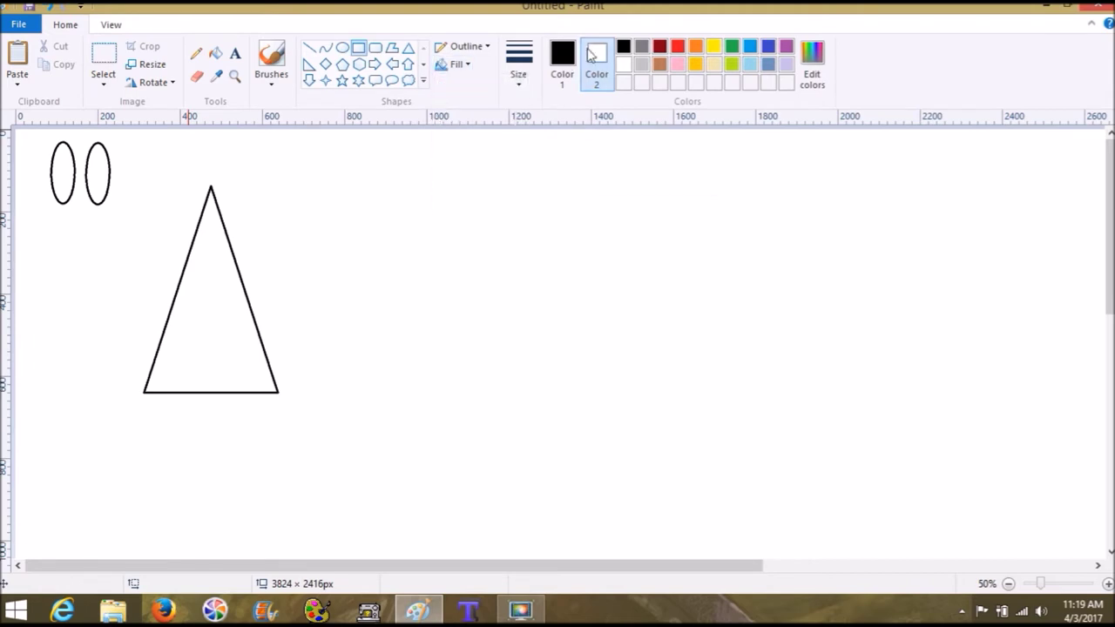
left_click(561, 61)
left_click(623, 64)
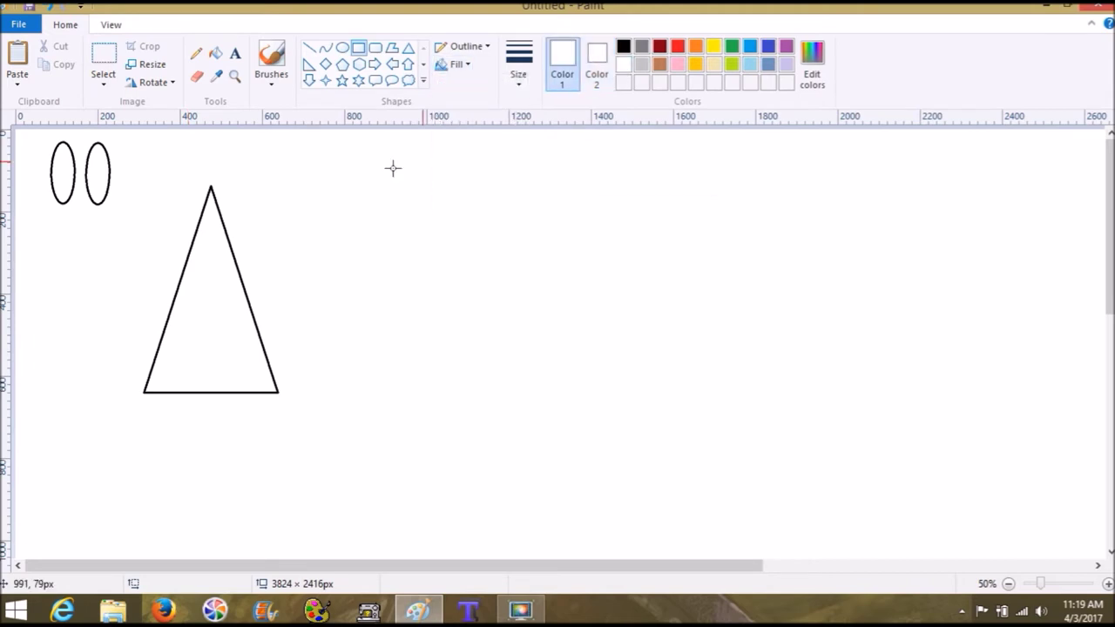
Cover the triangle's tip with a white rectangle, leaving an open-topped trapezoid
left_click_drag(171, 166, 242, 244)
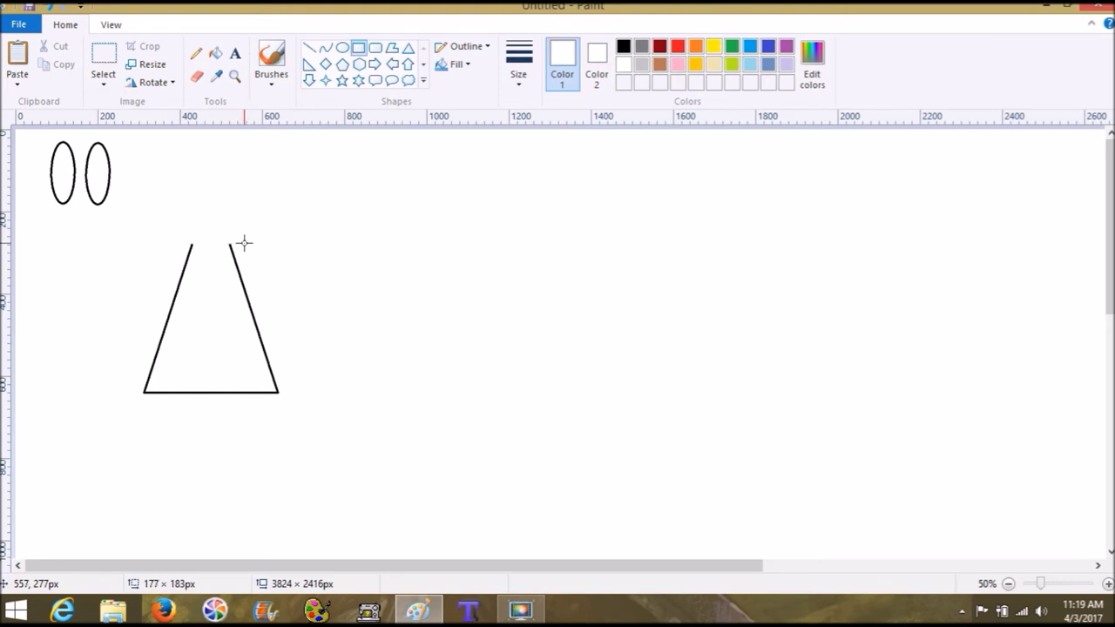
left_click_drag(244, 243, 245, 243)
left_click_drag(218, 200, 219, 215)
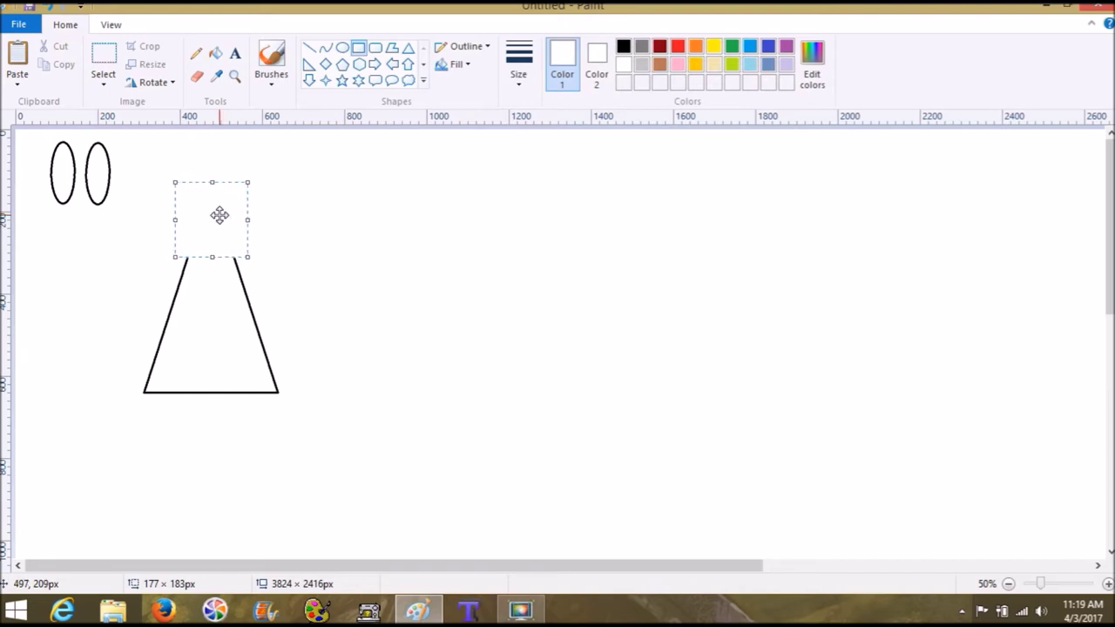
left_click(314, 195)
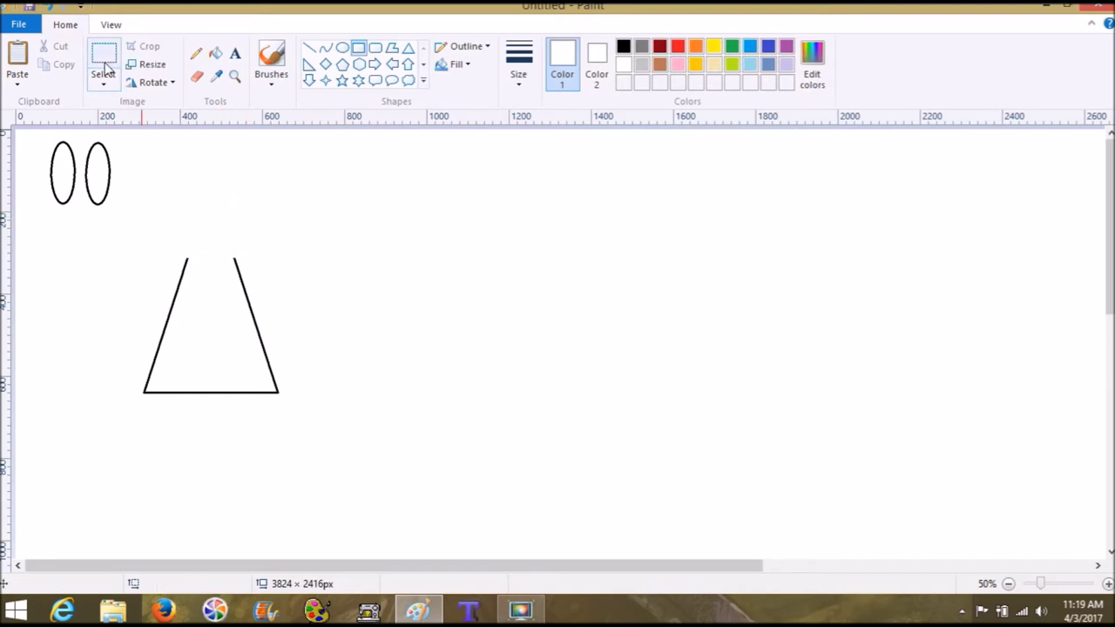
left_click_drag(1039, 583, 1068, 588)
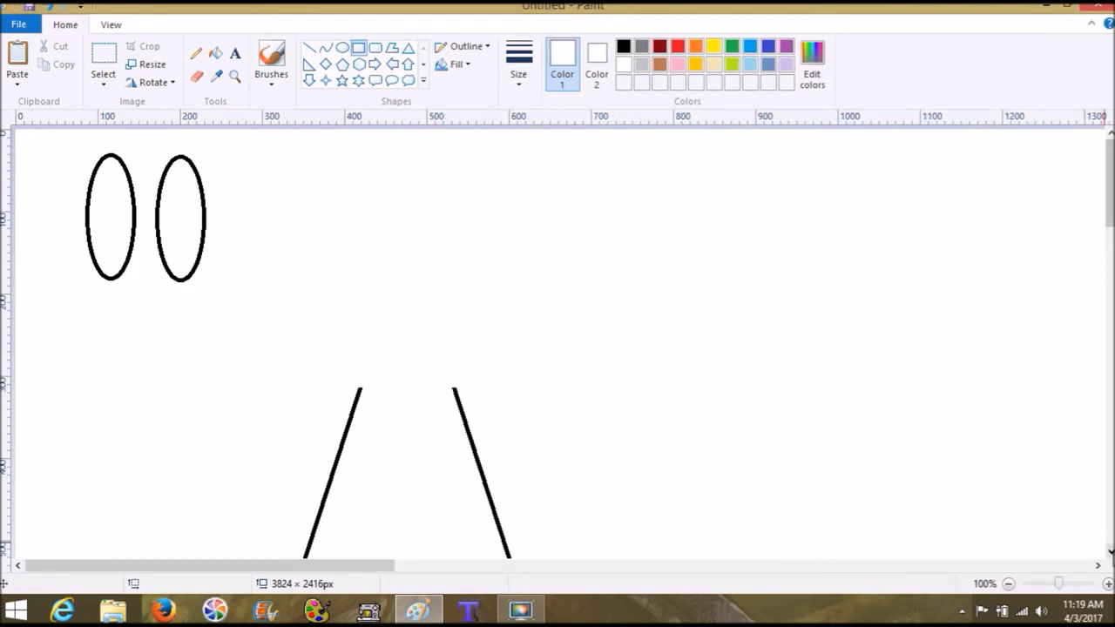
scroll(1017, 381, "down", 2)
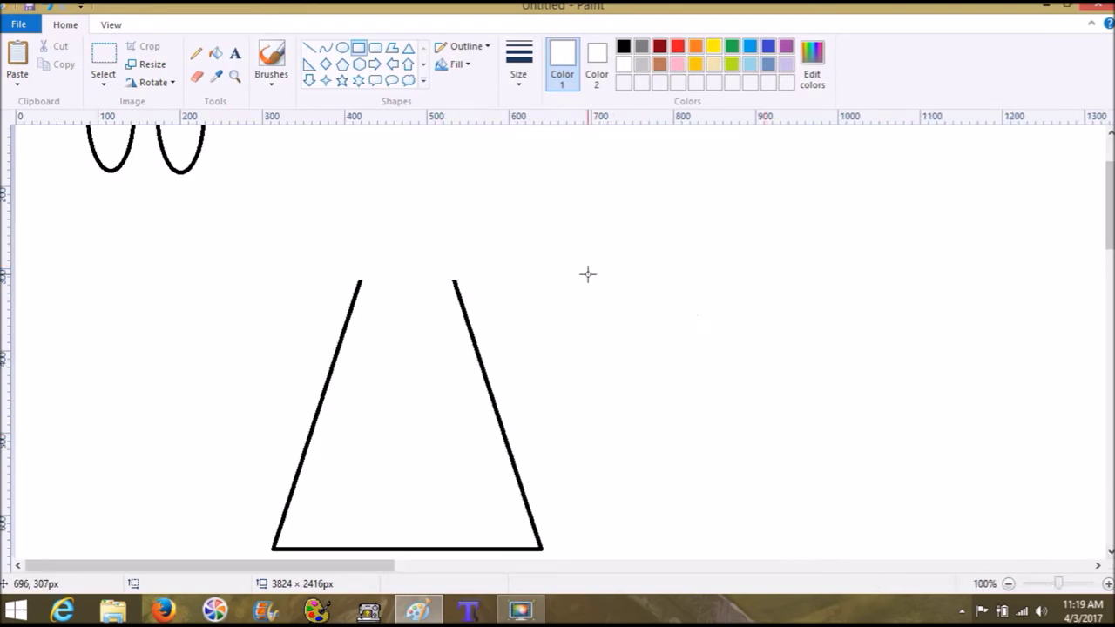
Select the 347 × 331 px trapezoid and drag it left beneath the ear ovals
left_click(104, 61)
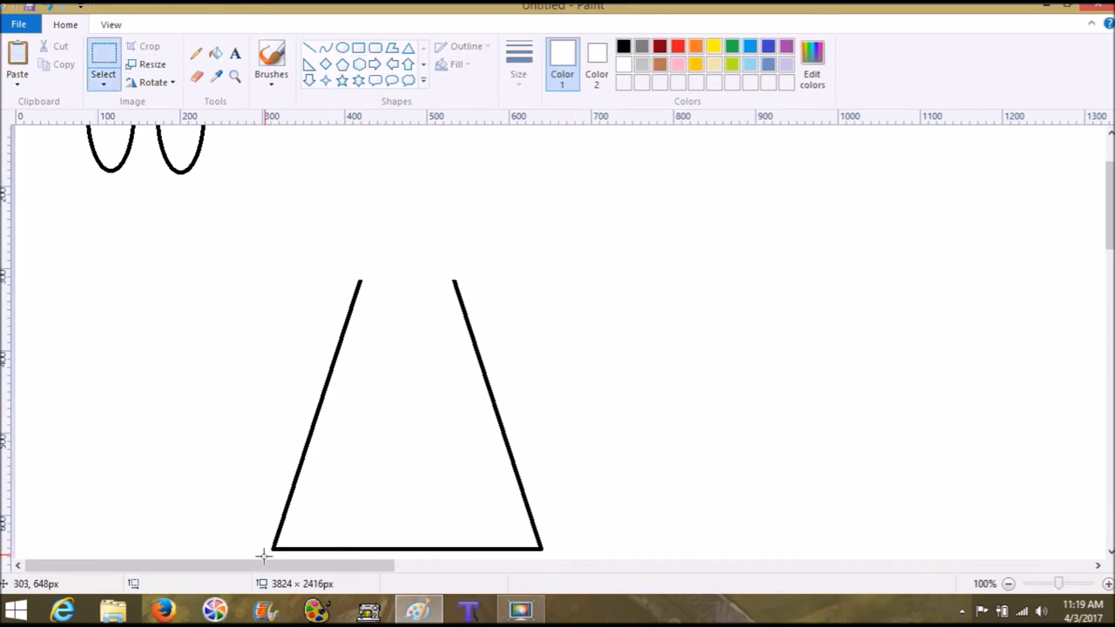
left_click_drag(266, 551, 549, 281)
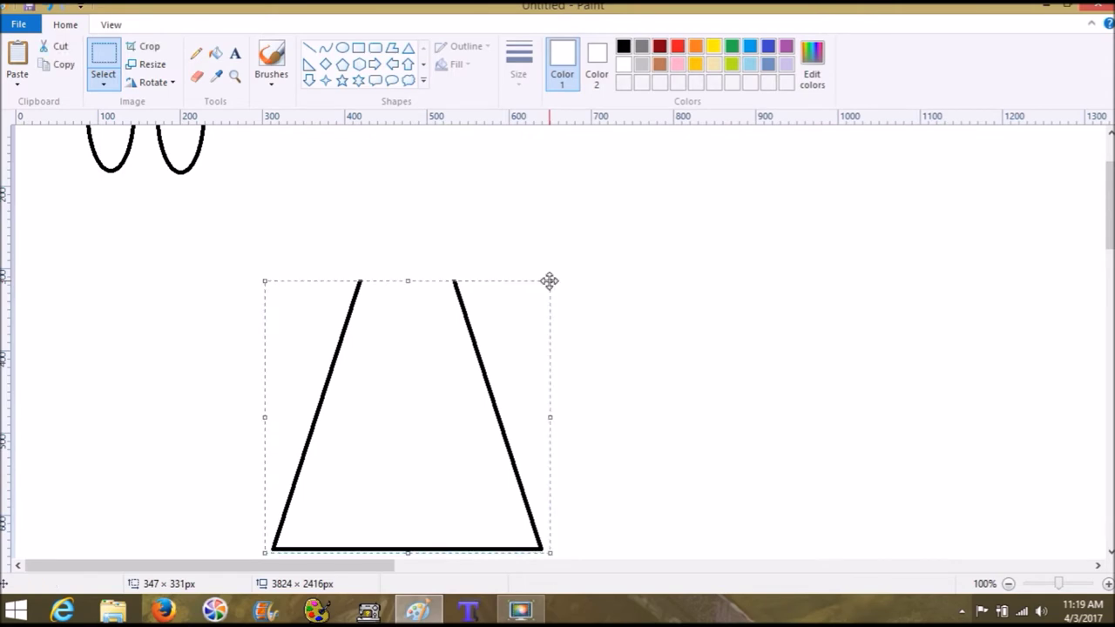
left_click_drag(465, 369, 266, 372)
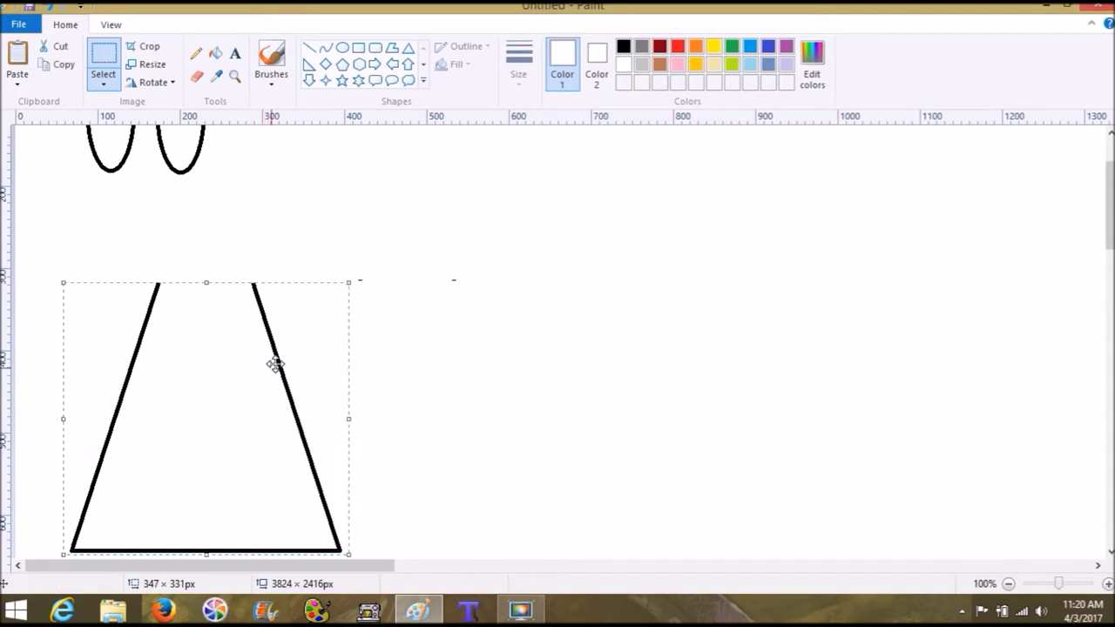
left_click(489, 257)
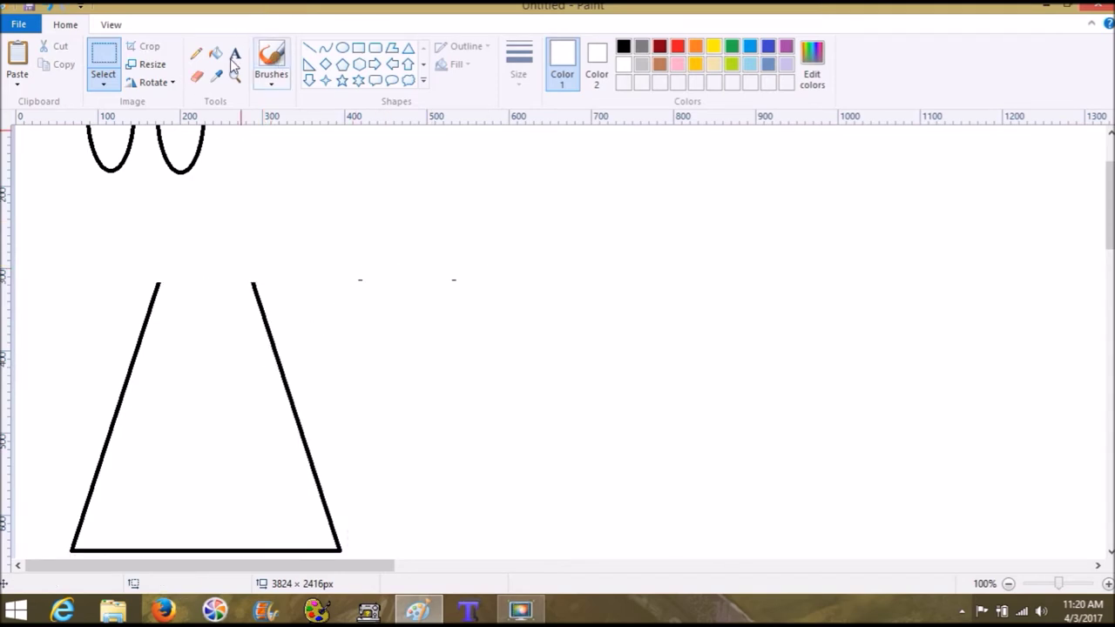
Erase the leftover dash where the trapezoid used to be and check the whole drawing
left_click(197, 76)
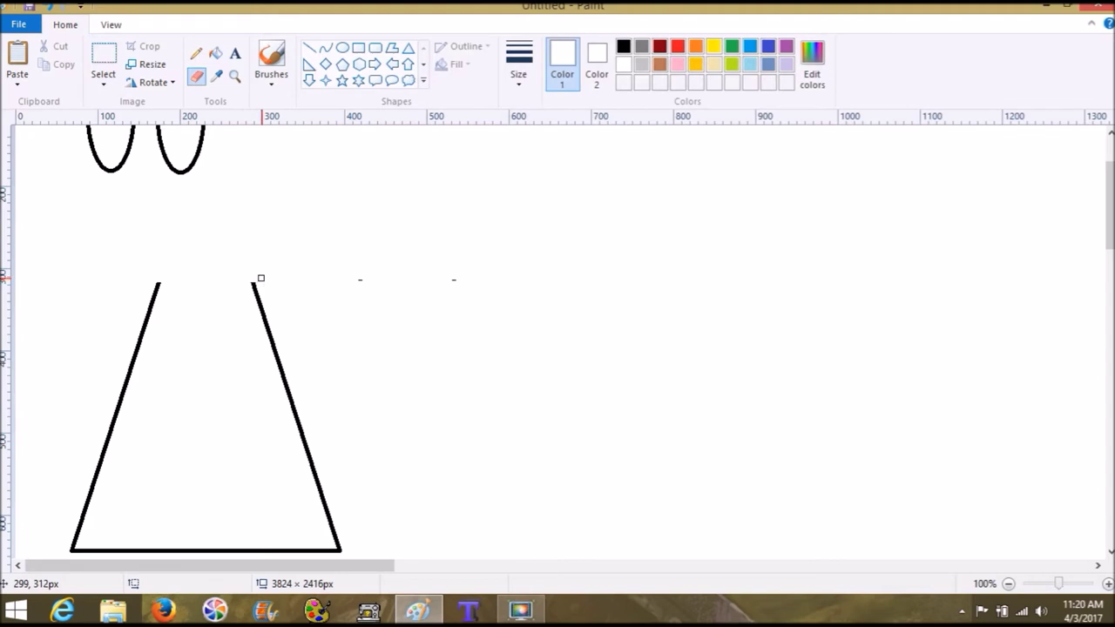
left_click_drag(333, 286, 437, 280)
left_click(1039, 585)
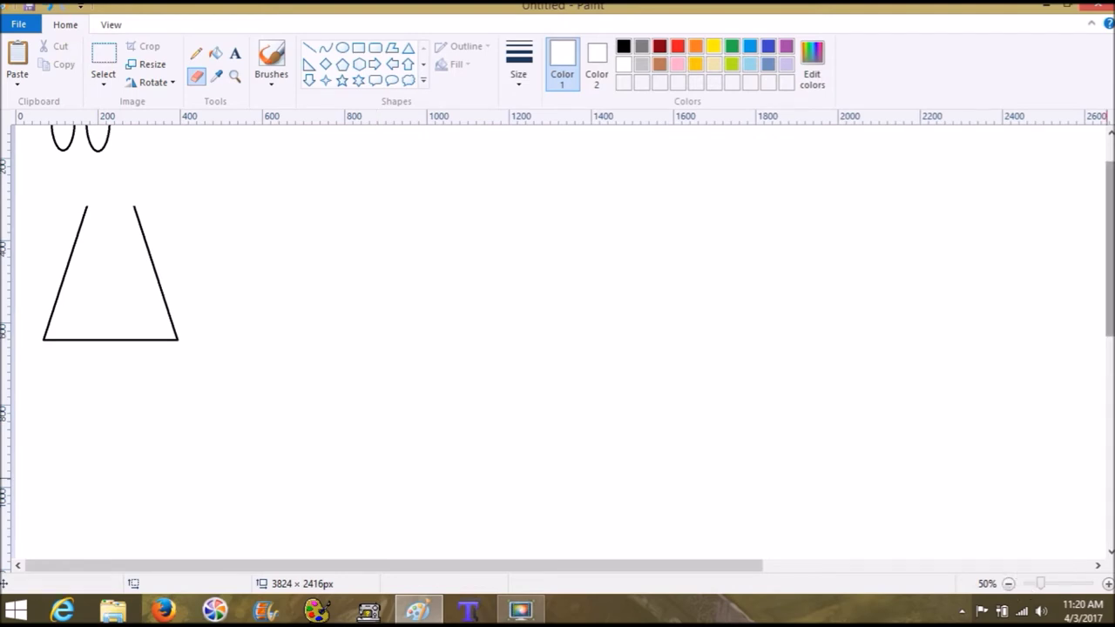
left_click_drag(1110, 262, 1110, 241)
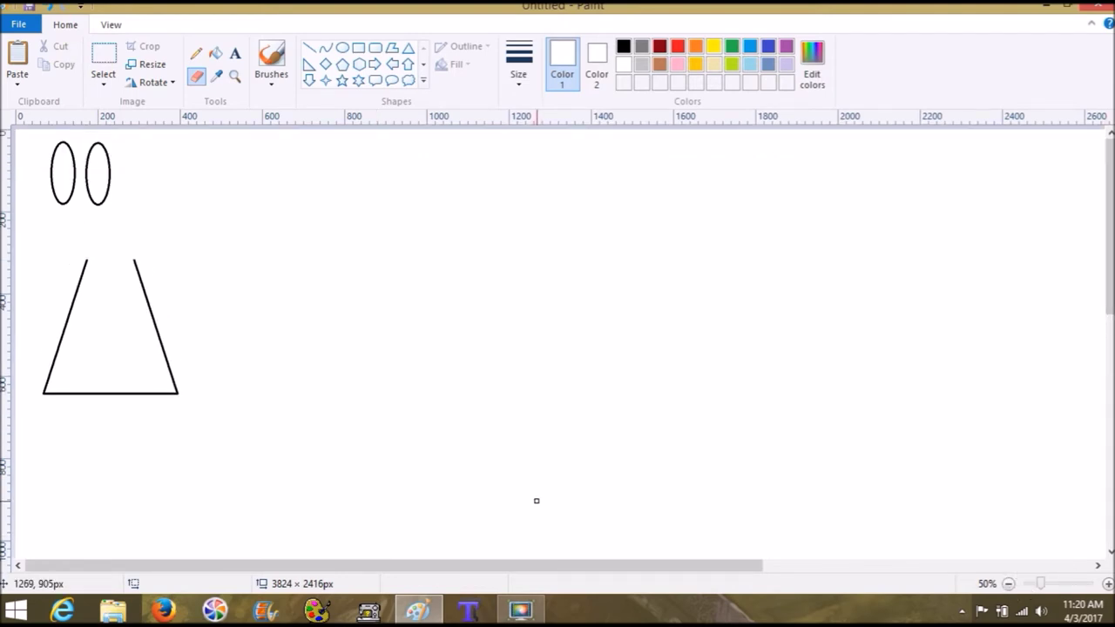
key("ctrl+Page_Up")
key("ctrl+Page_Up")
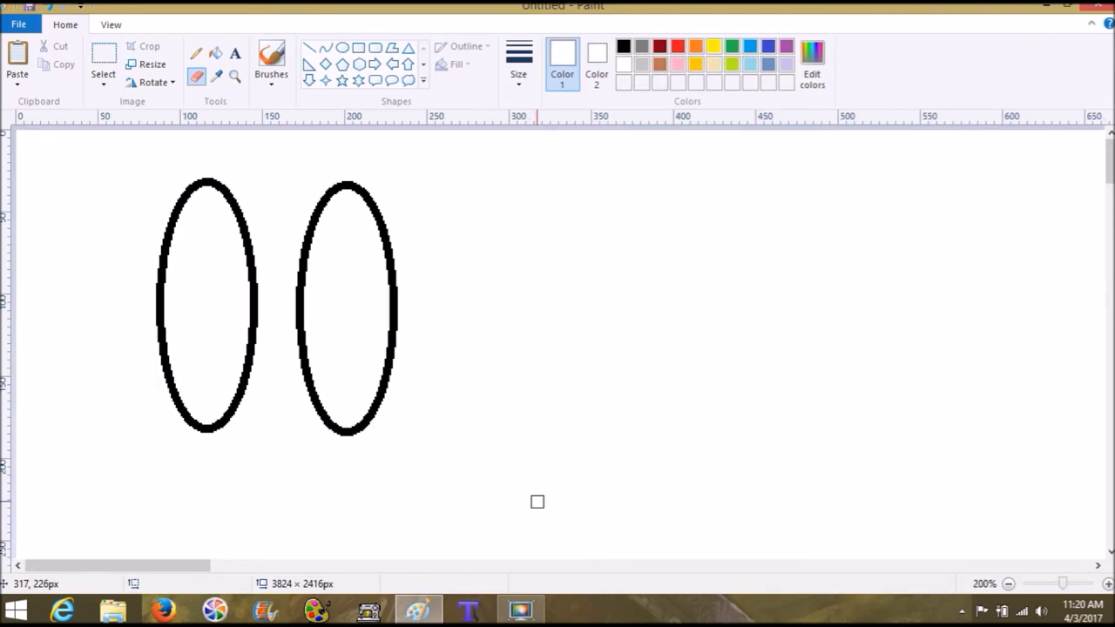
key("ctrl+Page_Down")
key("ctrl+Page_Down")
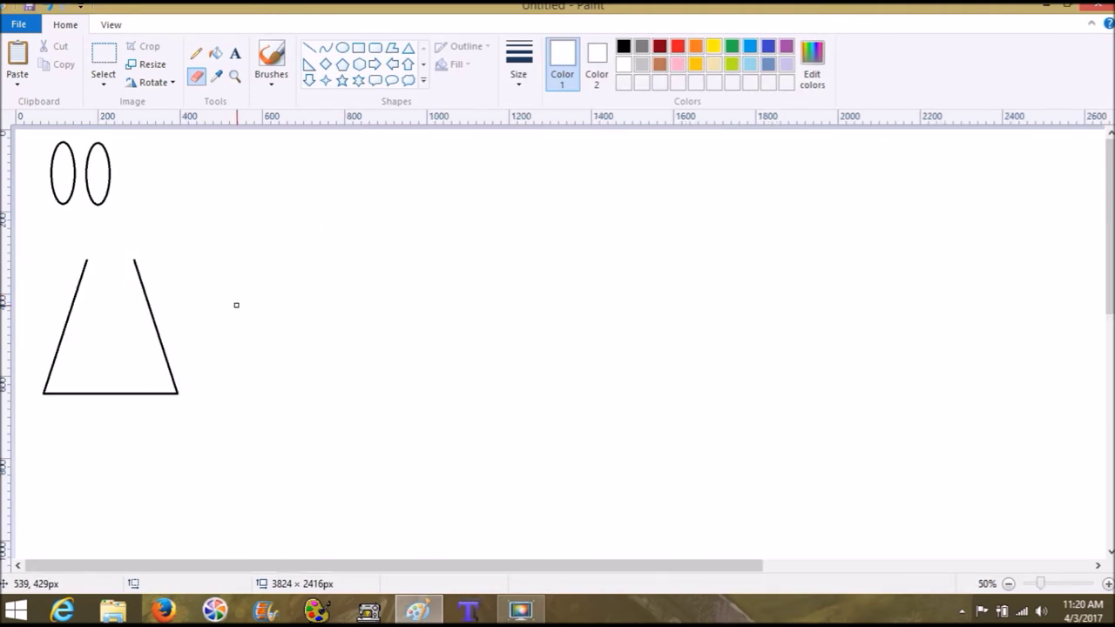
Select both ear ovals and shift them right to centre them over the body
left_click(103, 54)
left_click_drag(43, 140, 137, 222)
left_click_drag(132, 168, 166, 166)
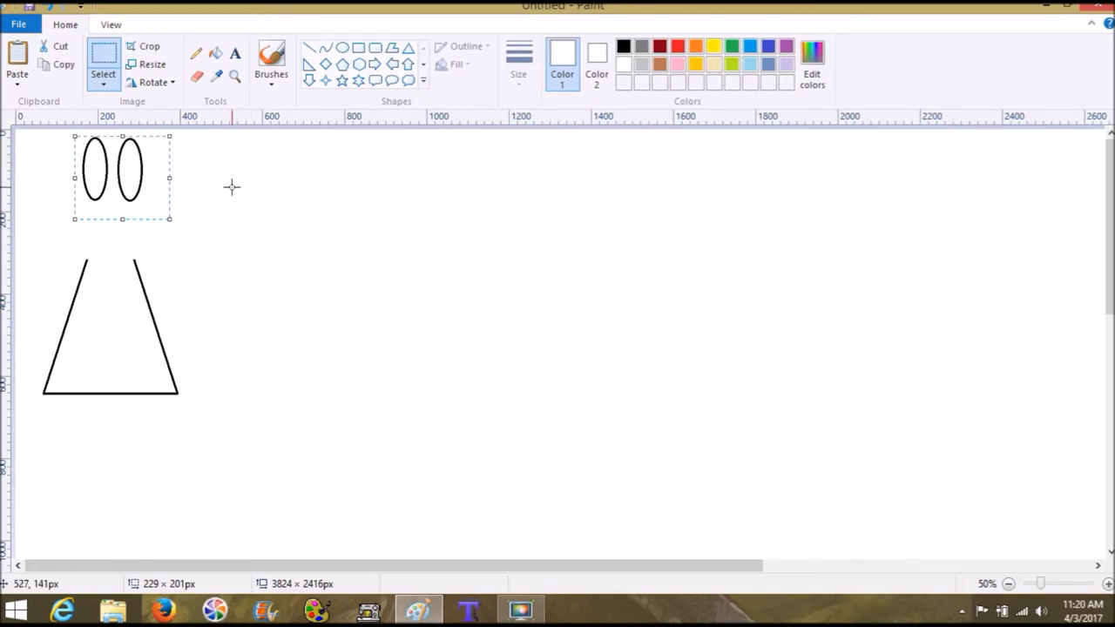
left_click(274, 199)
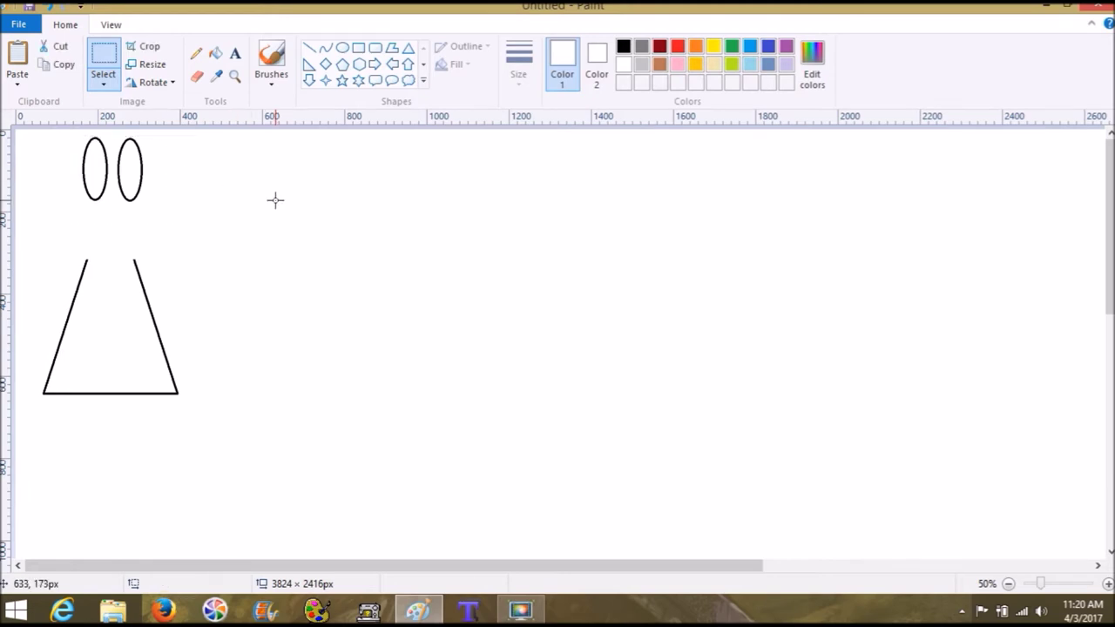
Draw a solid-filled round head circle with a black outline between the ears and body
left_click(343, 50)
left_click(467, 65)
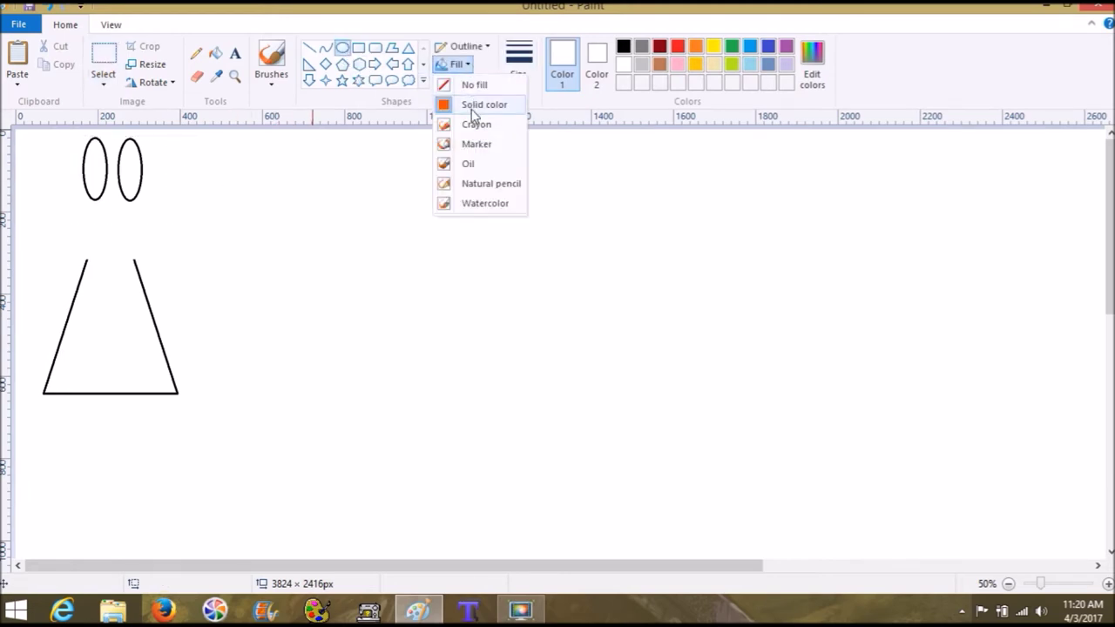
left_click(475, 105)
left_click(624, 47)
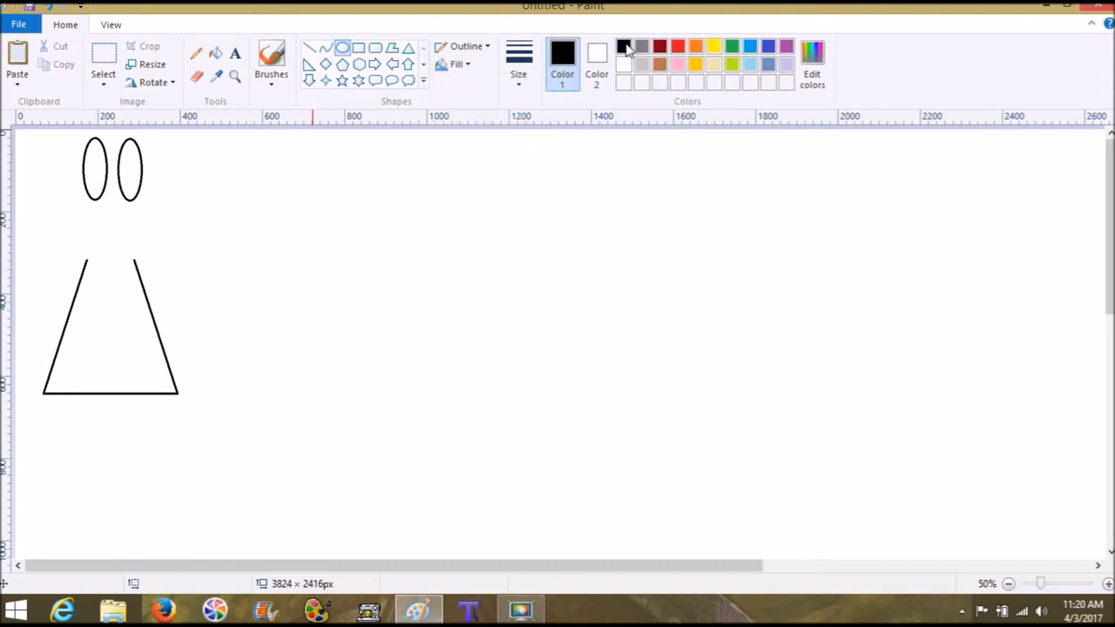
mouse_move(352, 199)
left_mouse_down()
mouse_move(450, 293)
mouse_move(439, 294)
mouse_move(456, 288)
mouse_move(128, 247)
left_mouse_up()
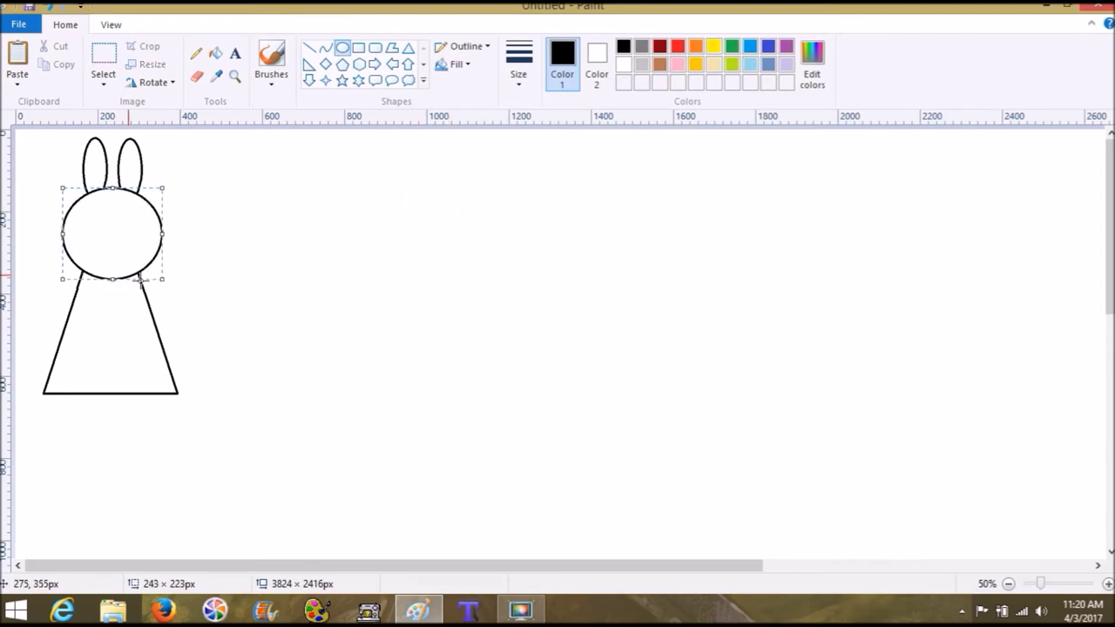
left_click_drag(162, 280, 154, 273)
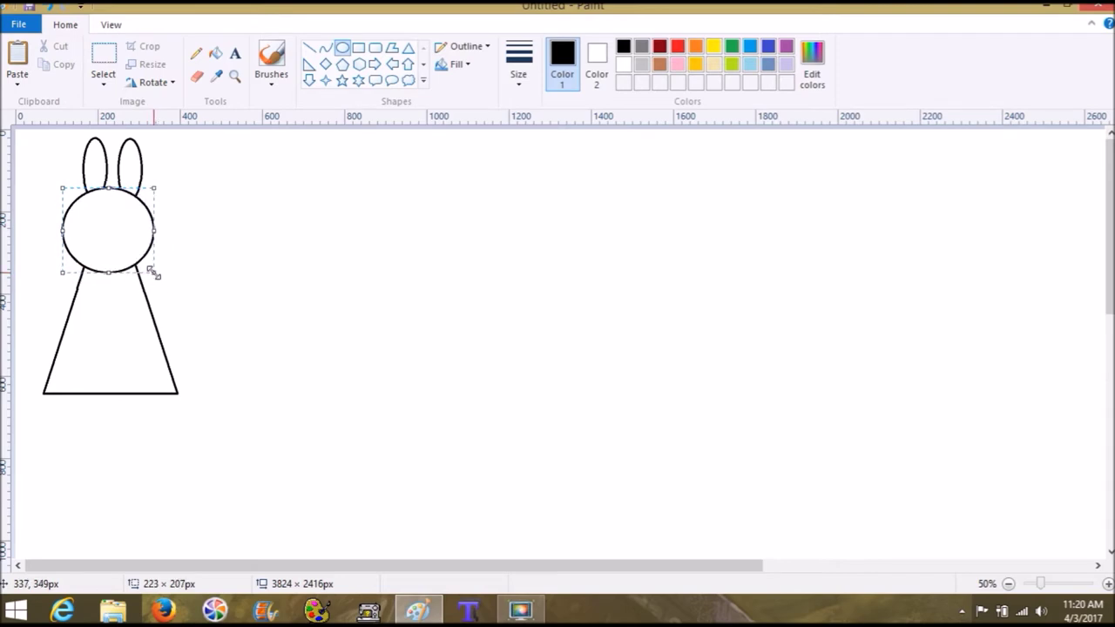
left_click_drag(63, 273, 66, 276)
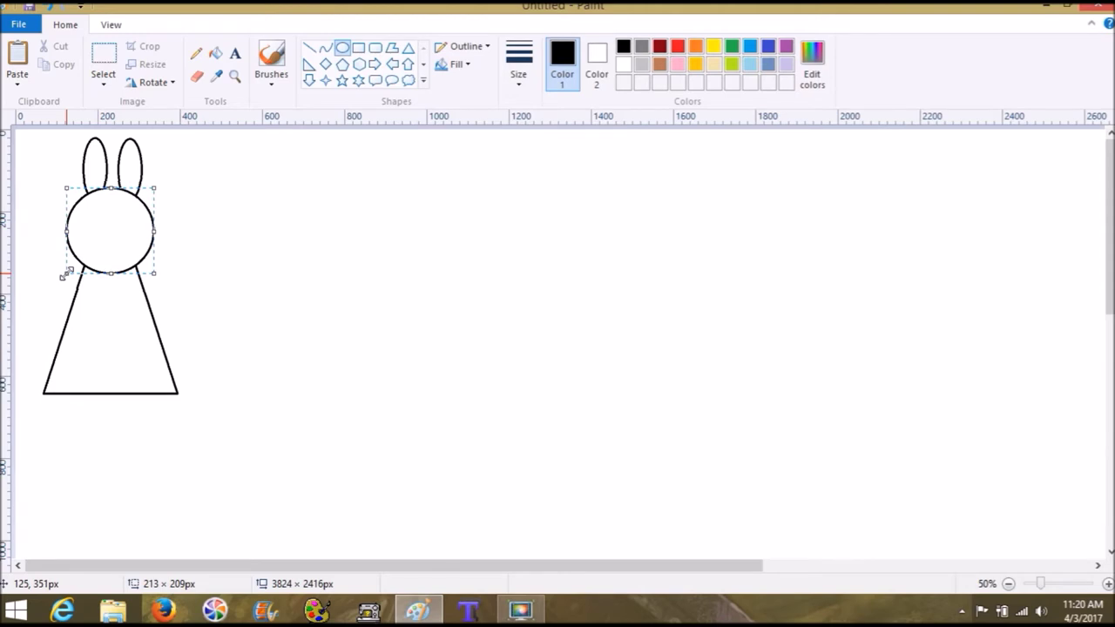
left_click(249, 275)
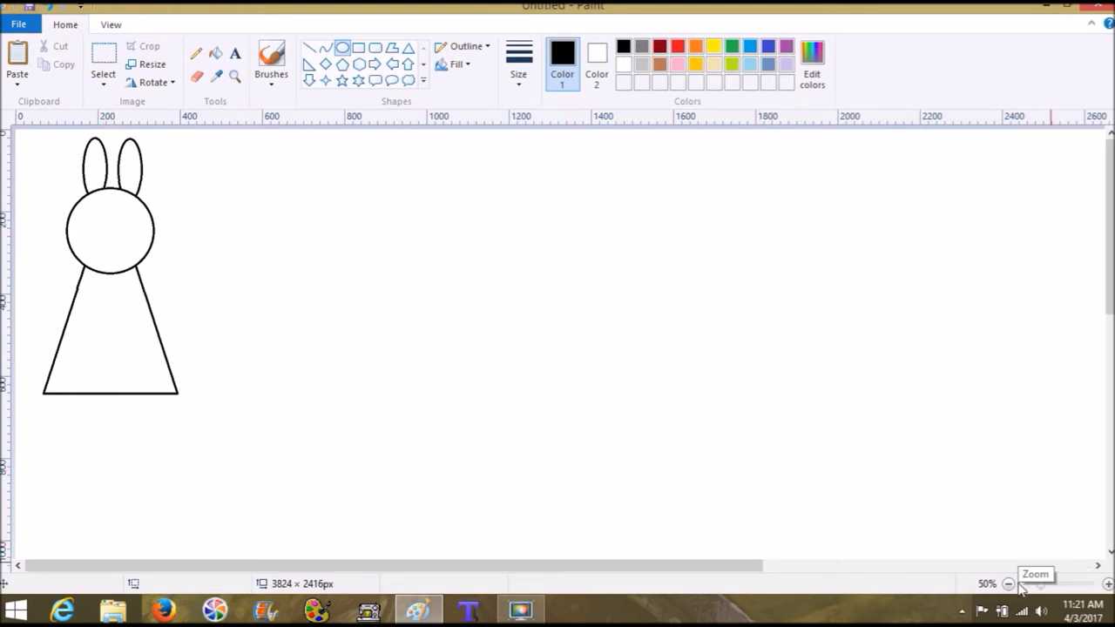
Erase the head outline lying under the left and right ears
left_click(1062, 585)
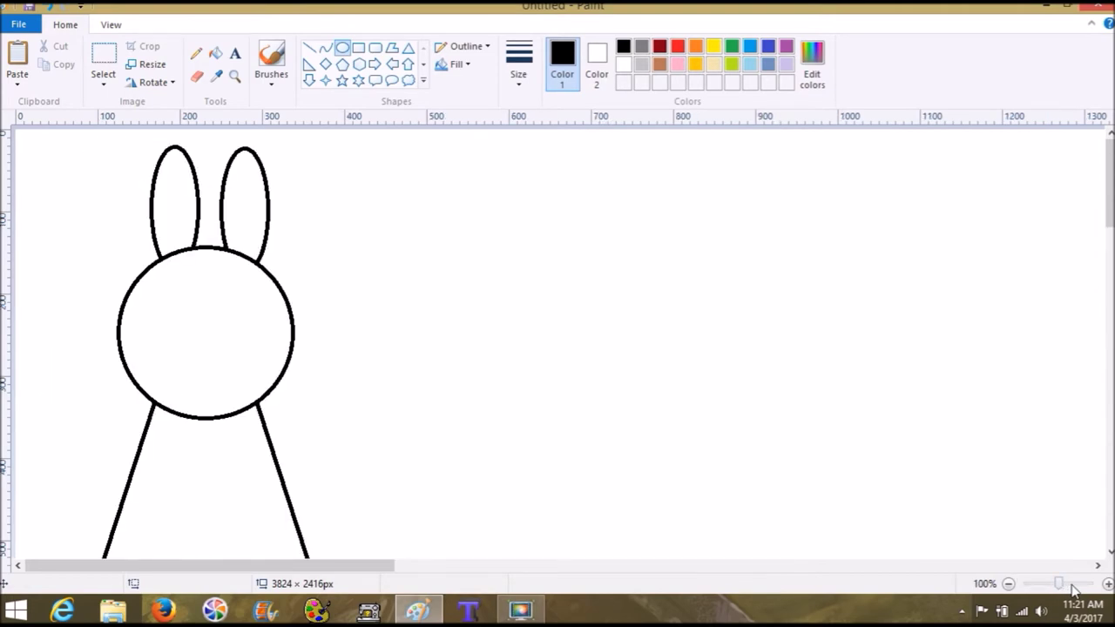
left_click(1072, 586)
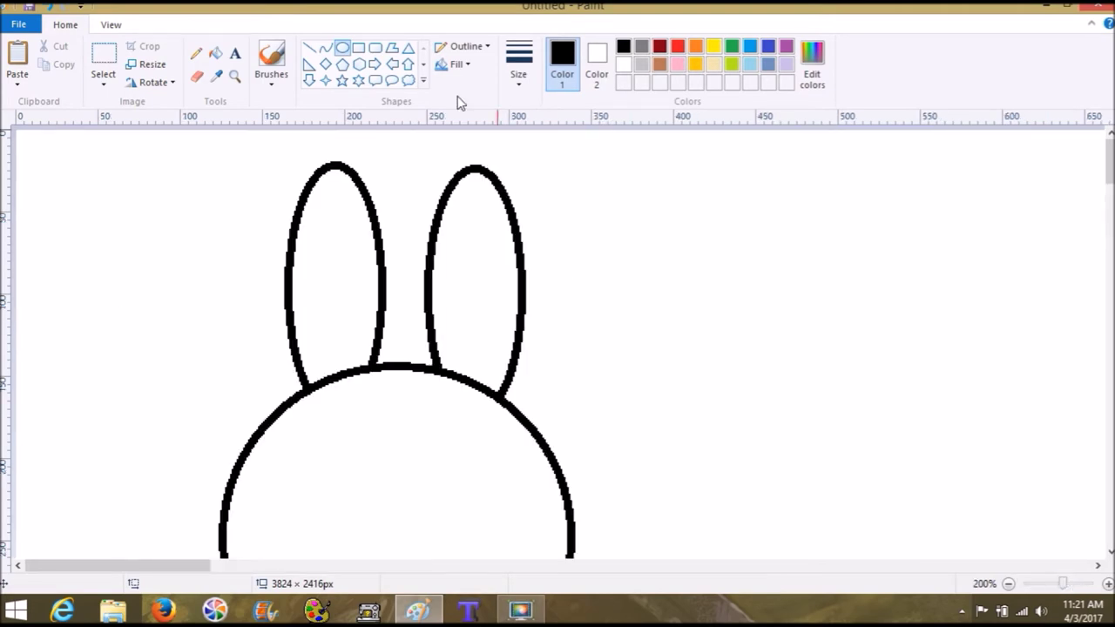
left_click(197, 76)
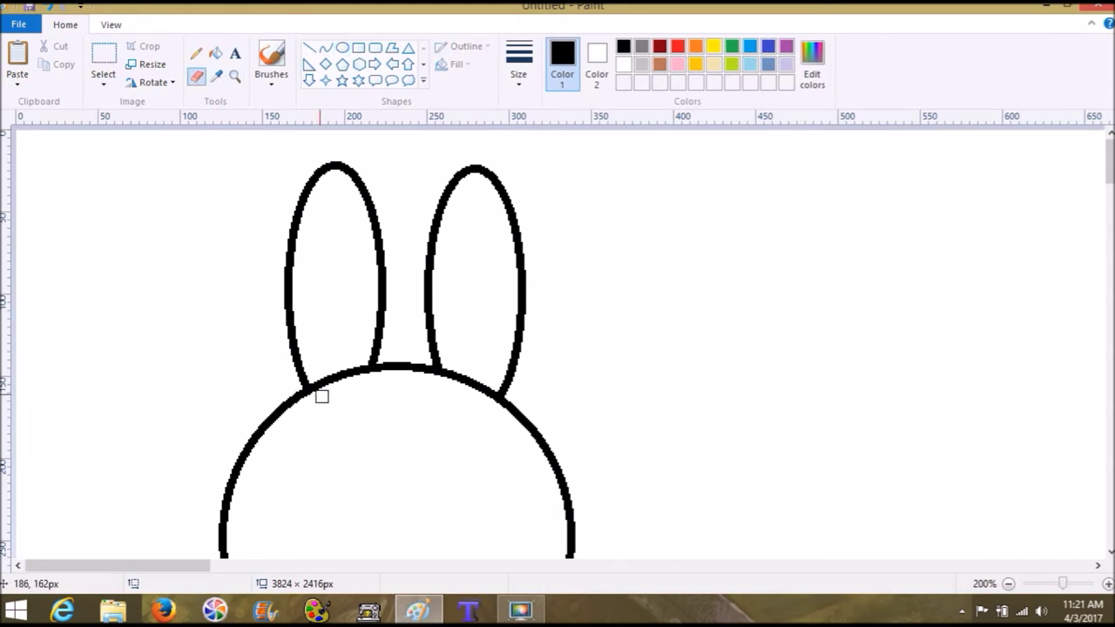
left_click_drag(327, 381, 357, 370)
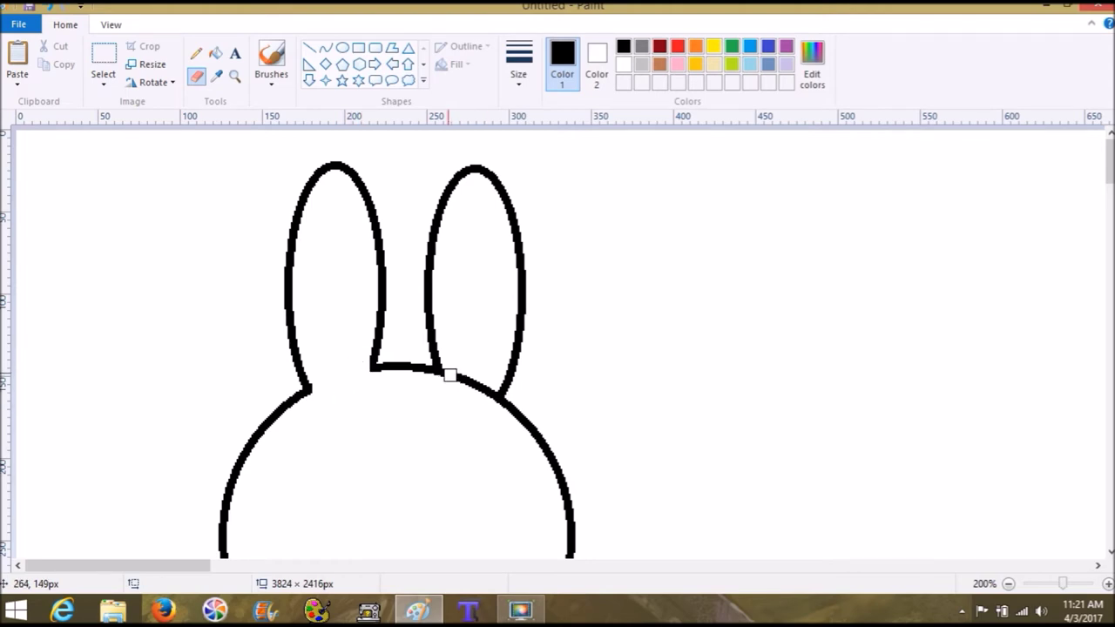
left_click_drag(449, 375, 482, 388)
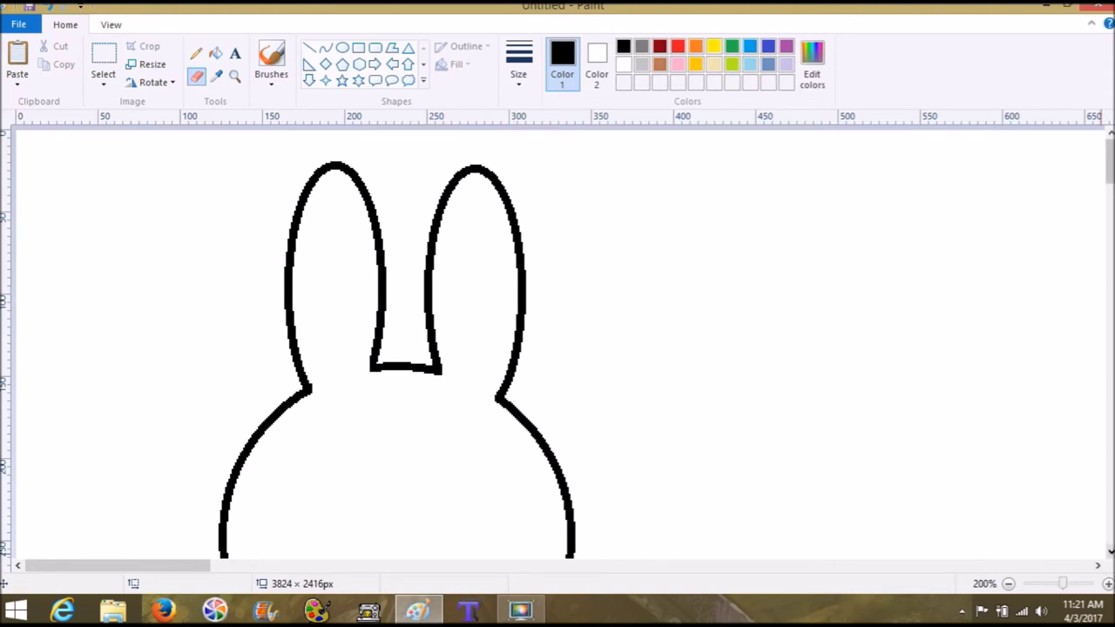
Erase the head's lower outline where it meets the body, then view the whole outline
scroll(557, 340, "down", 5)
scroll(1086, 549, "down", 3)
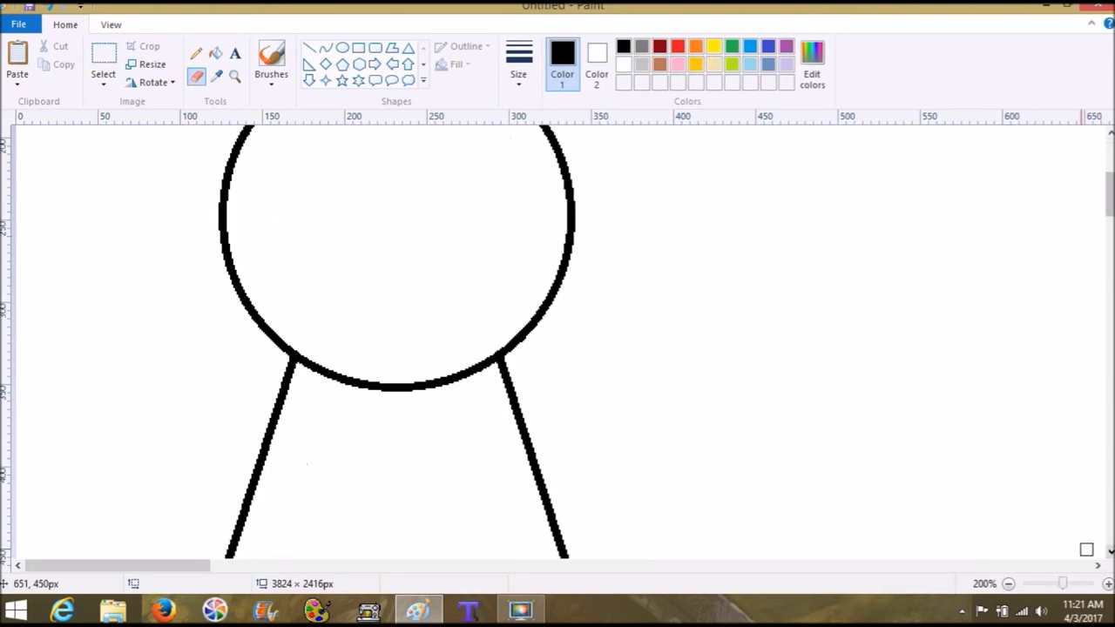
mouse_move(308, 358)
left_mouse_down()
mouse_move(316, 371)
mouse_move(384, 387)
mouse_move(483, 364)
left_mouse_up()
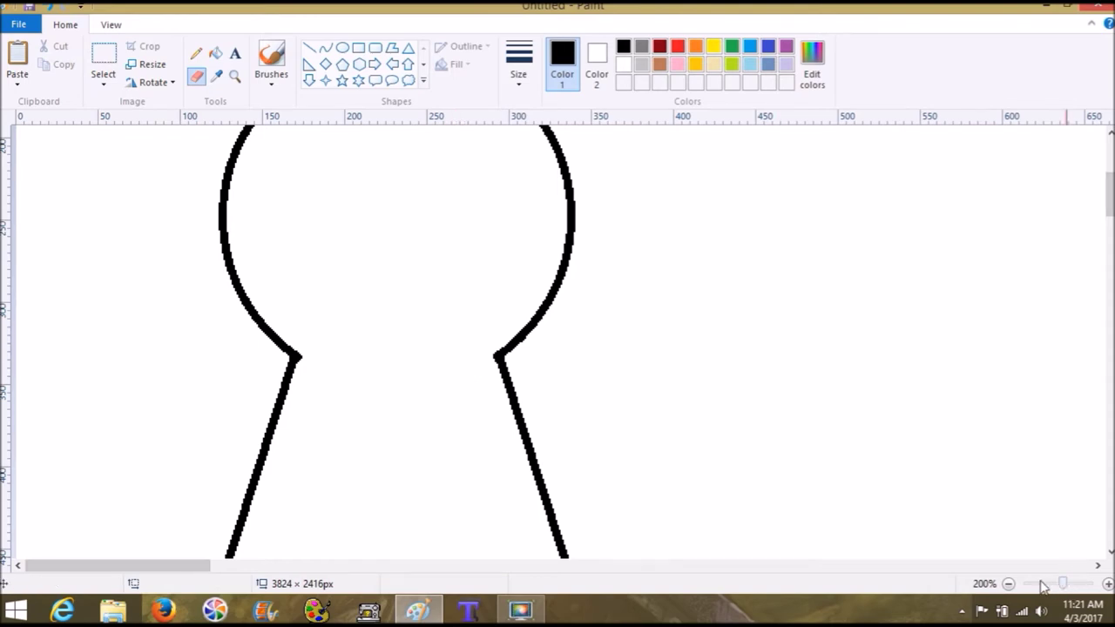
left_click(1010, 584)
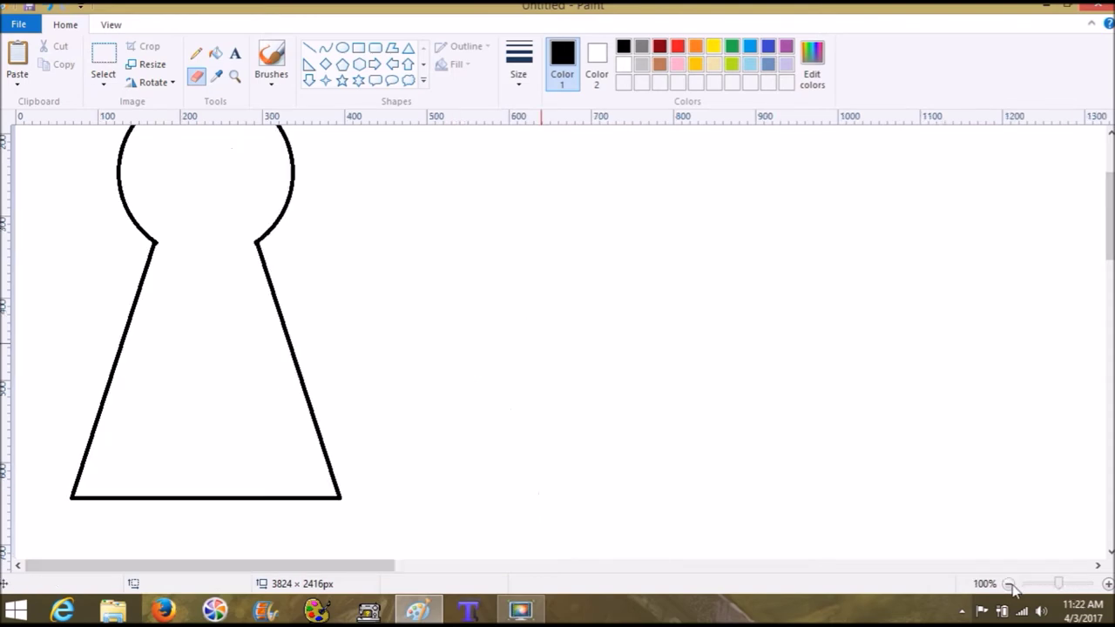
left_click_drag(1111, 247, 1111, 214)
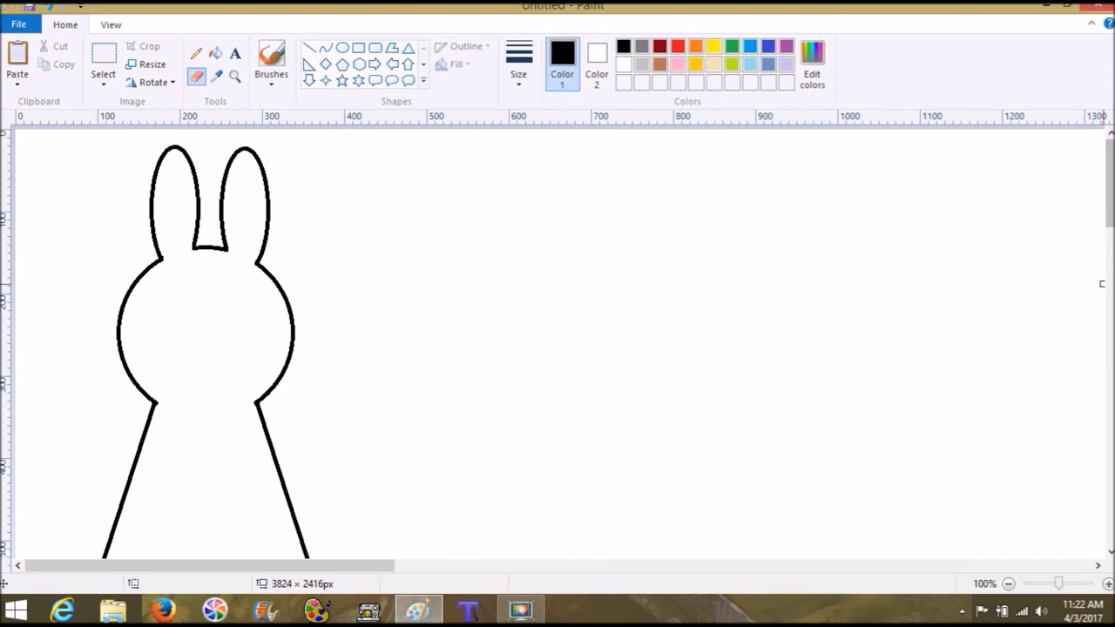
left_click(1041, 583)
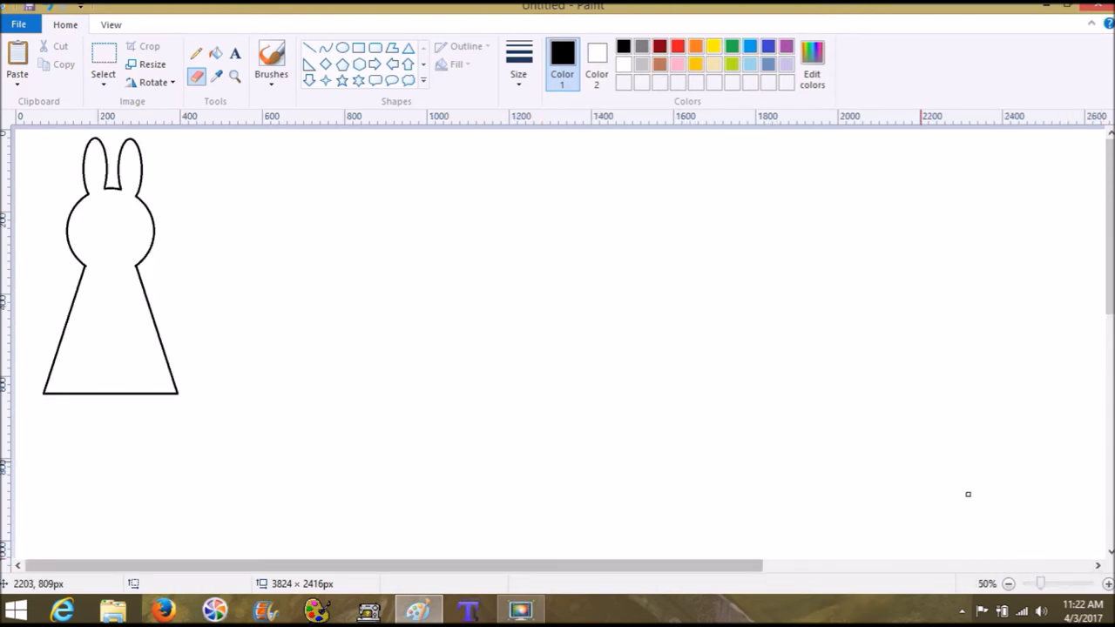
Set the Ellipse shape to pink outline and pink solid fill at 200% zoom
left_click(1077, 589)
left_click(1077, 589)
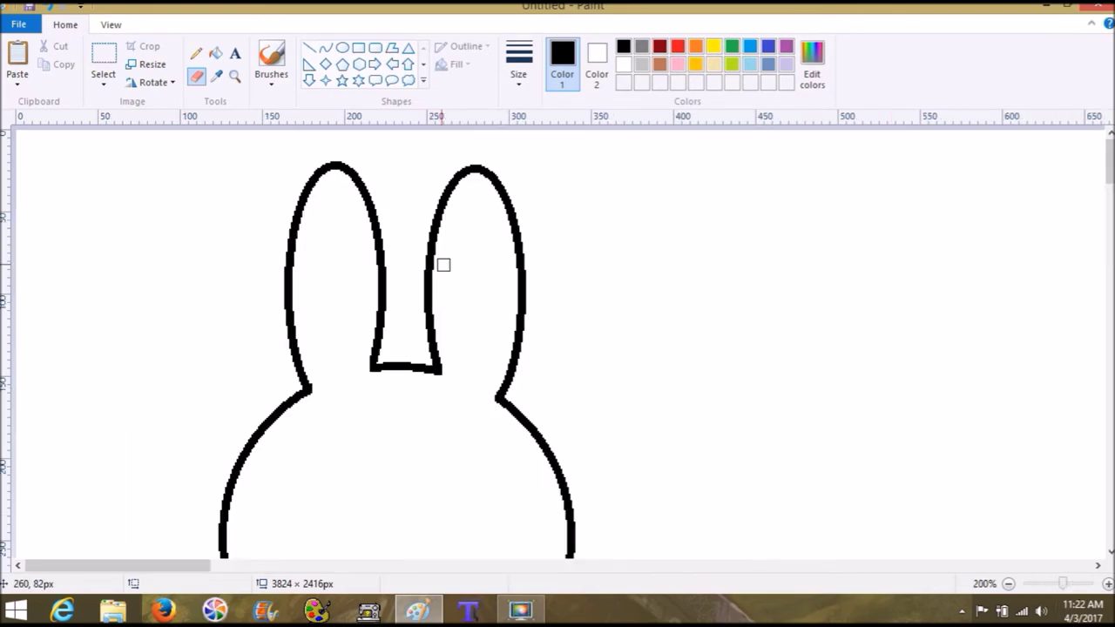
left_click(343, 47)
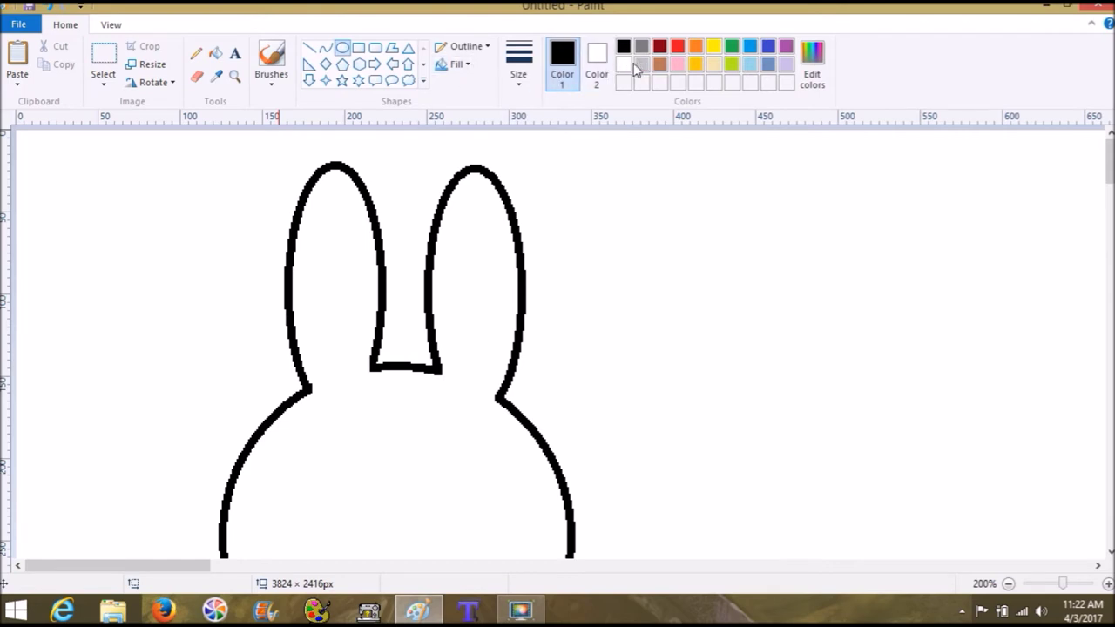
left_click(677, 65)
left_click(597, 69)
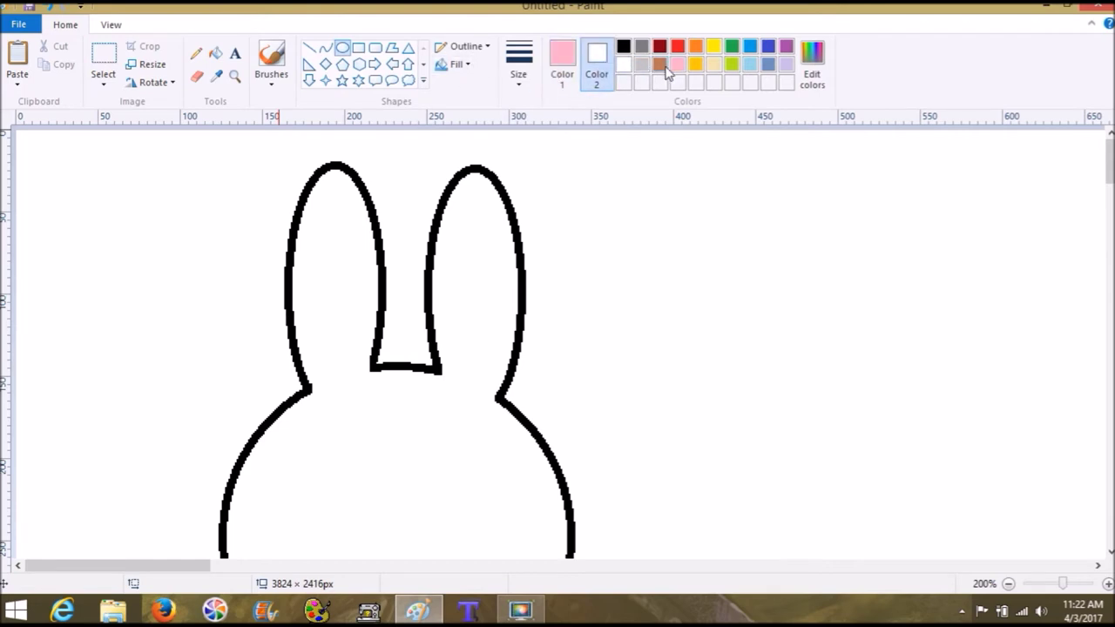
left_click(453, 64)
left_click(480, 105)
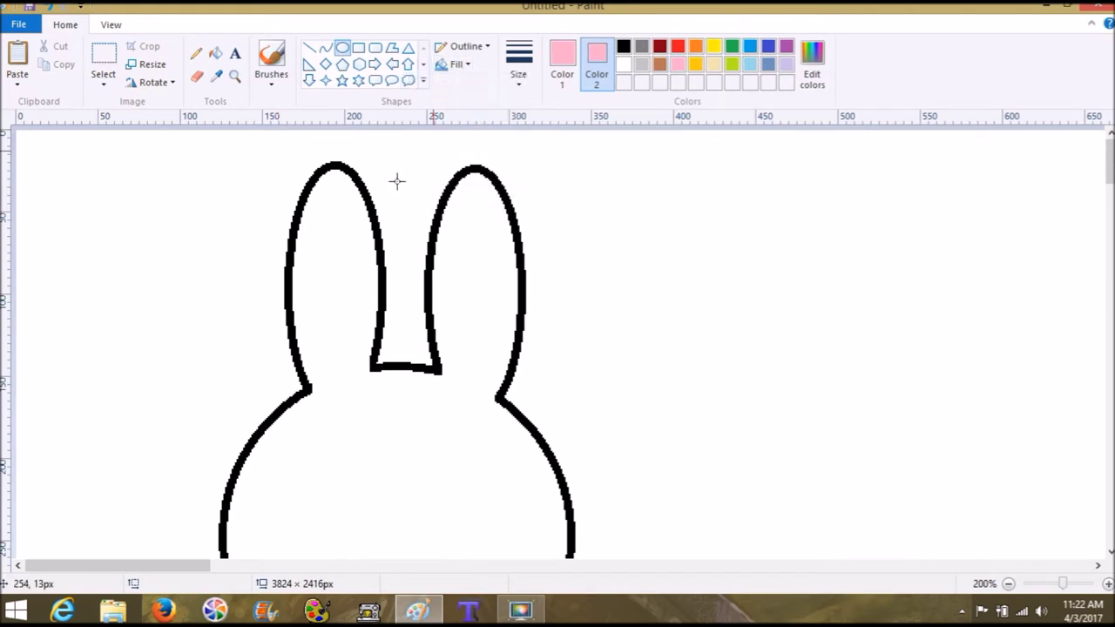
Draw a tall pink inner-ear oval inside each of the two ears
mouse_move(321, 195)
left_mouse_down()
mouse_move(339, 351)
mouse_move(354, 380)
left_mouse_up()
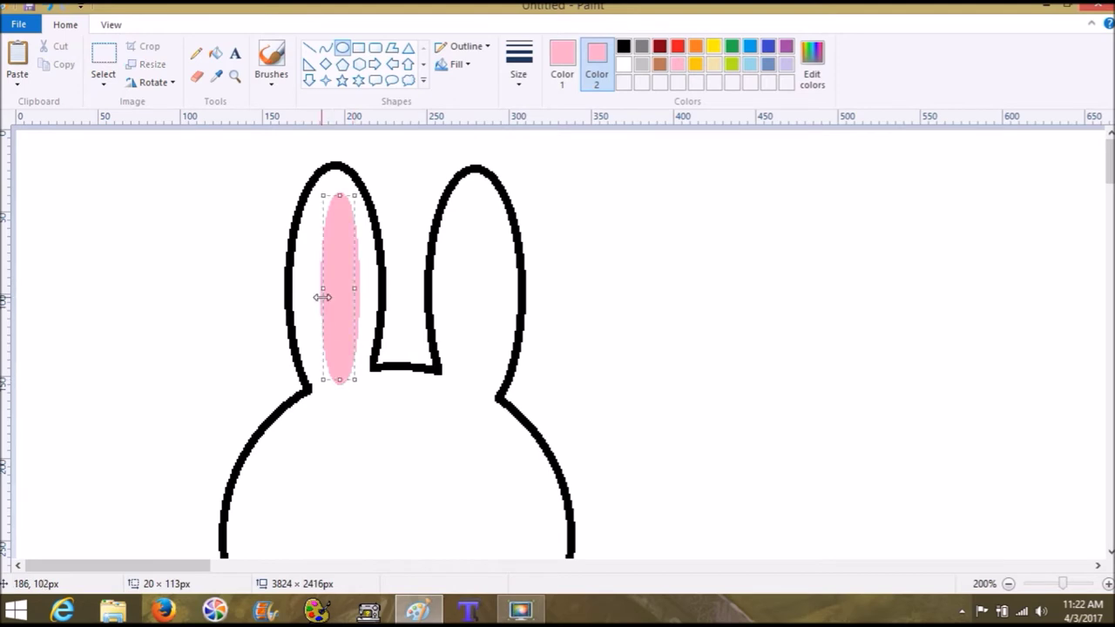
left_click_drag(321, 289, 361, 292)
left_click(477, 251)
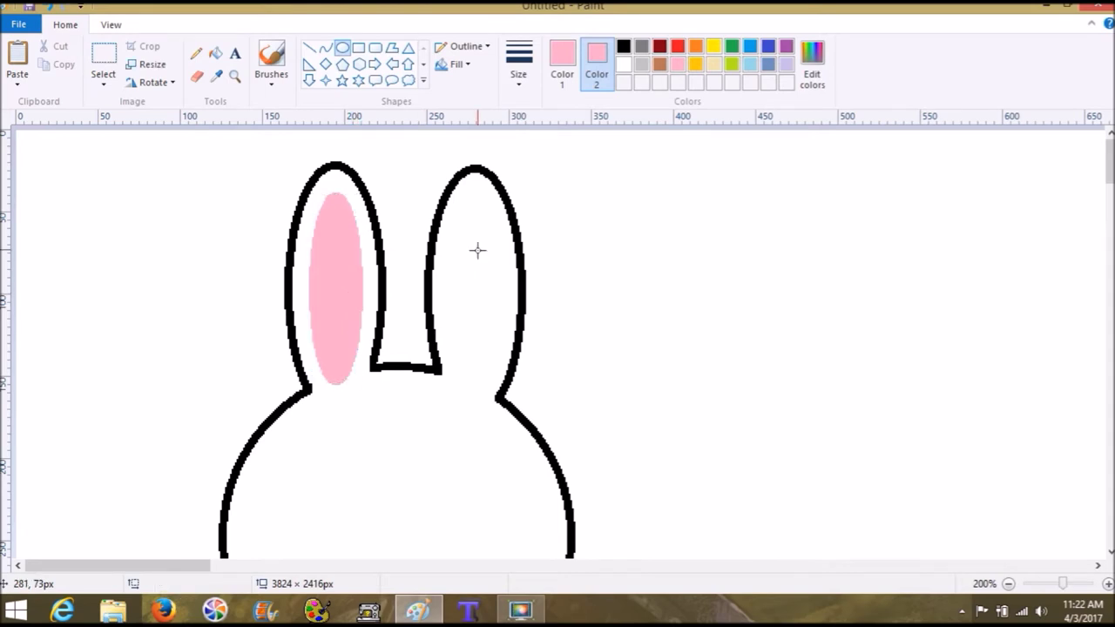
left_click_drag(463, 191, 495, 376)
left_click_drag(480, 319, 492, 292)
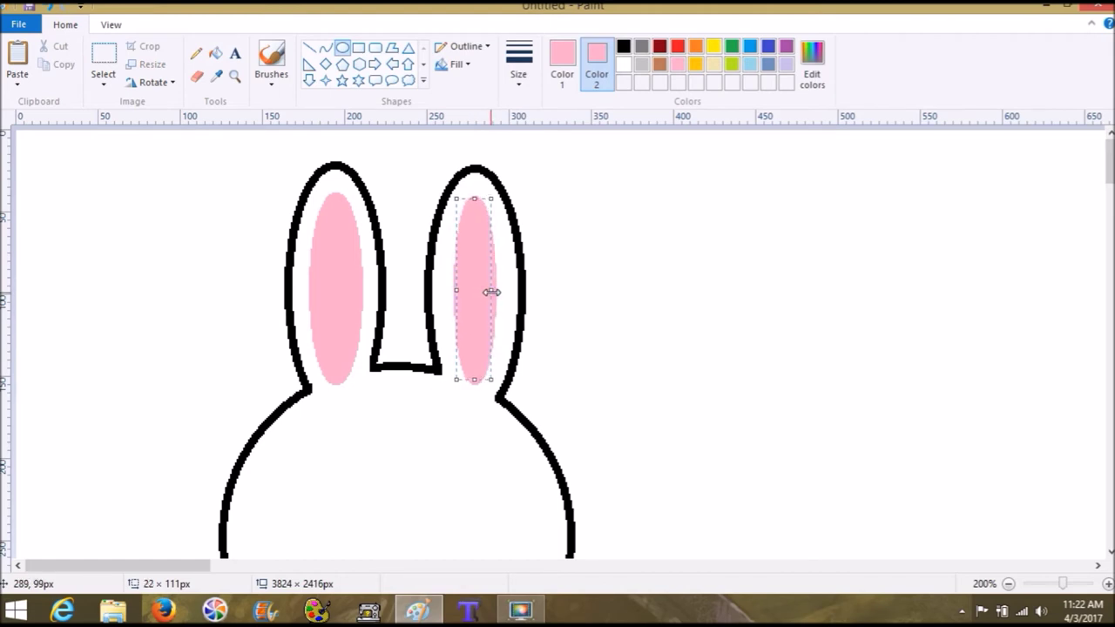
left_click(562, 285)
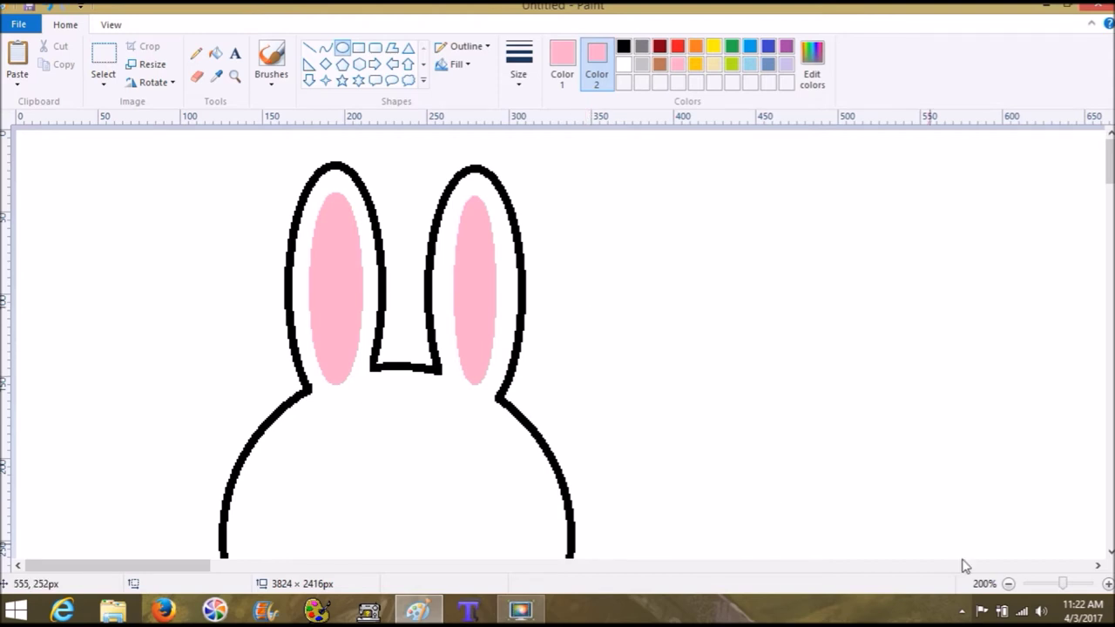
left_click(1045, 591)
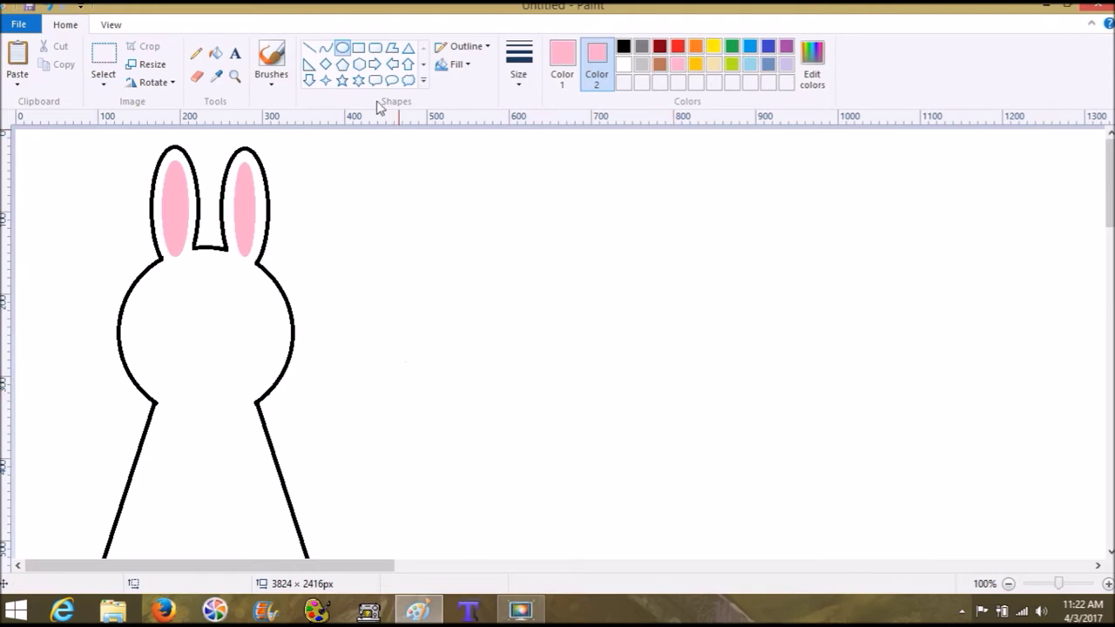
Draw a small pink heart on the face and centre it as the nose
left_click(422, 64)
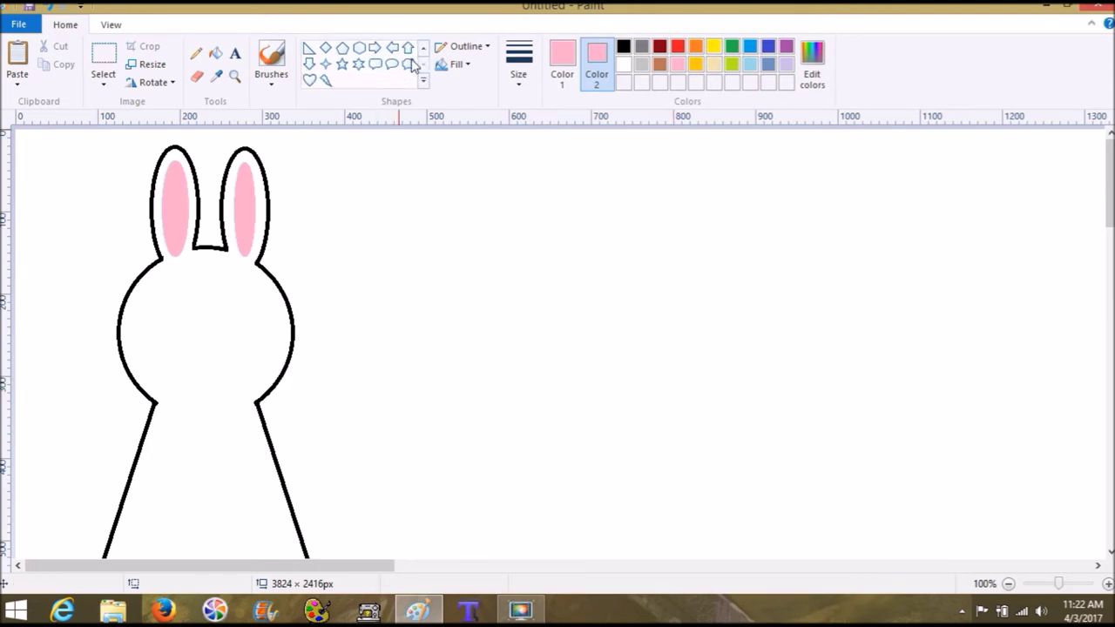
left_click(310, 81)
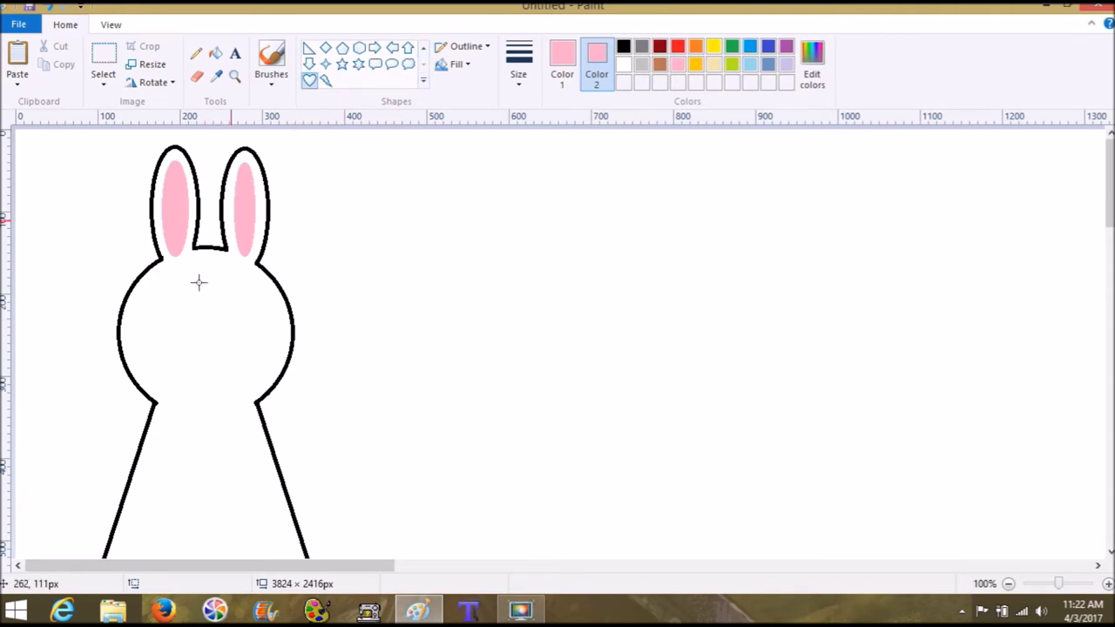
left_click_drag(206, 363, 182, 339)
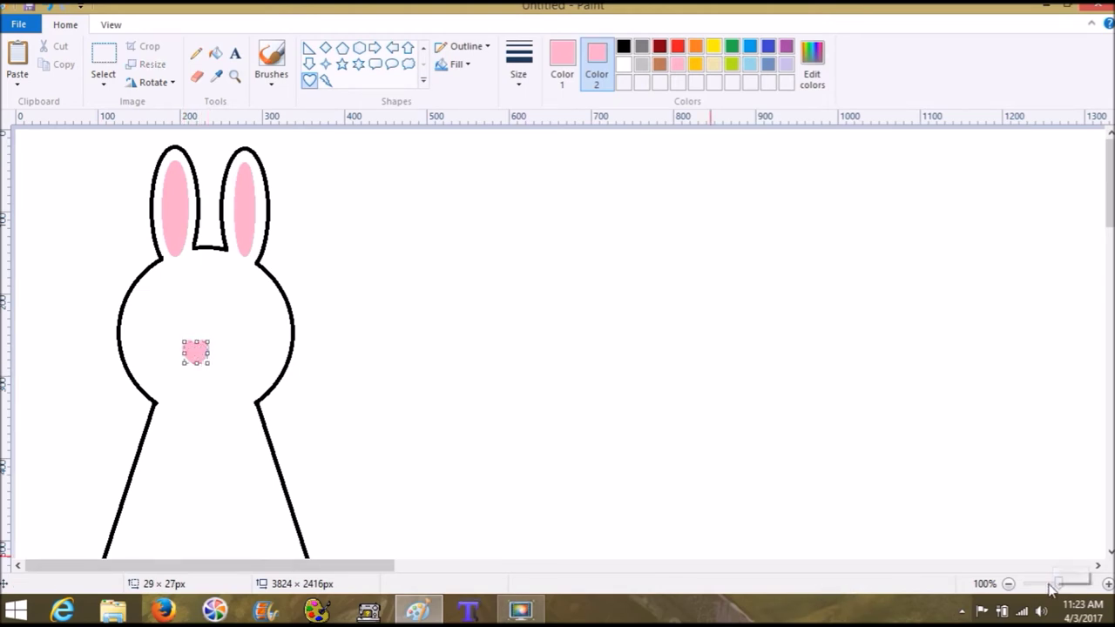
left_click_drag(1057, 583, 1063, 584)
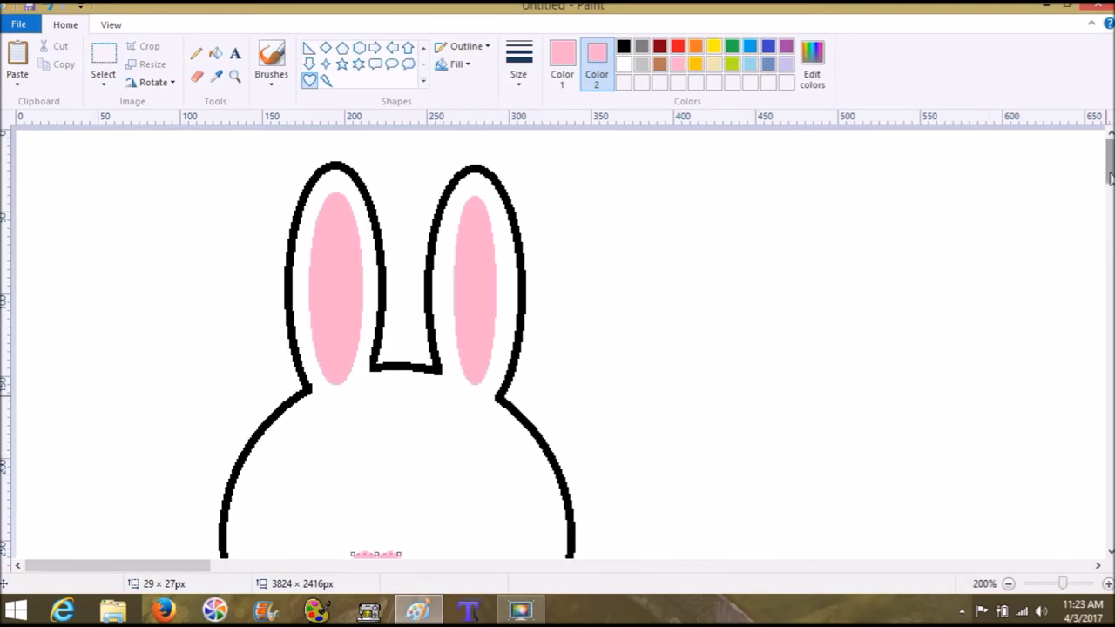
left_click_drag(1109, 192, 1109, 219)
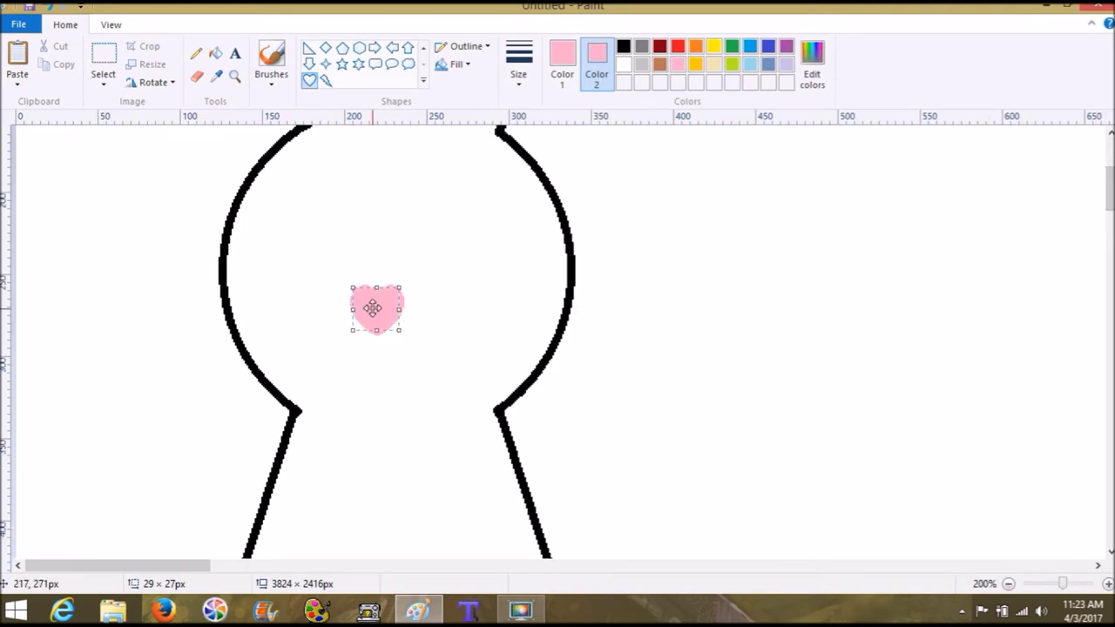
left_click_drag(371, 305, 395, 312)
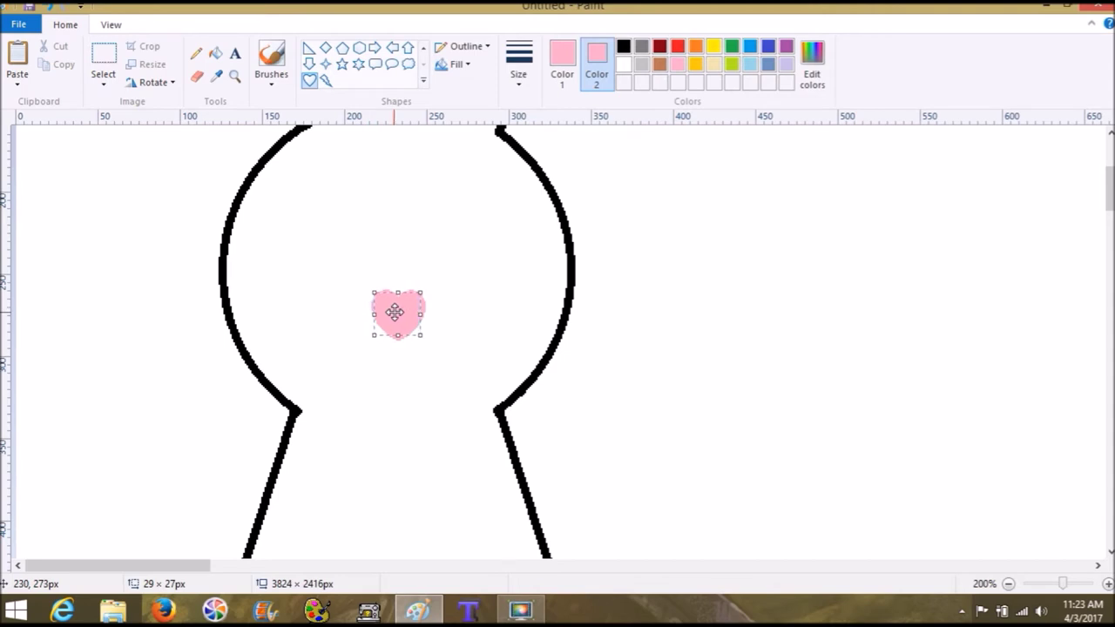
left_click(452, 278)
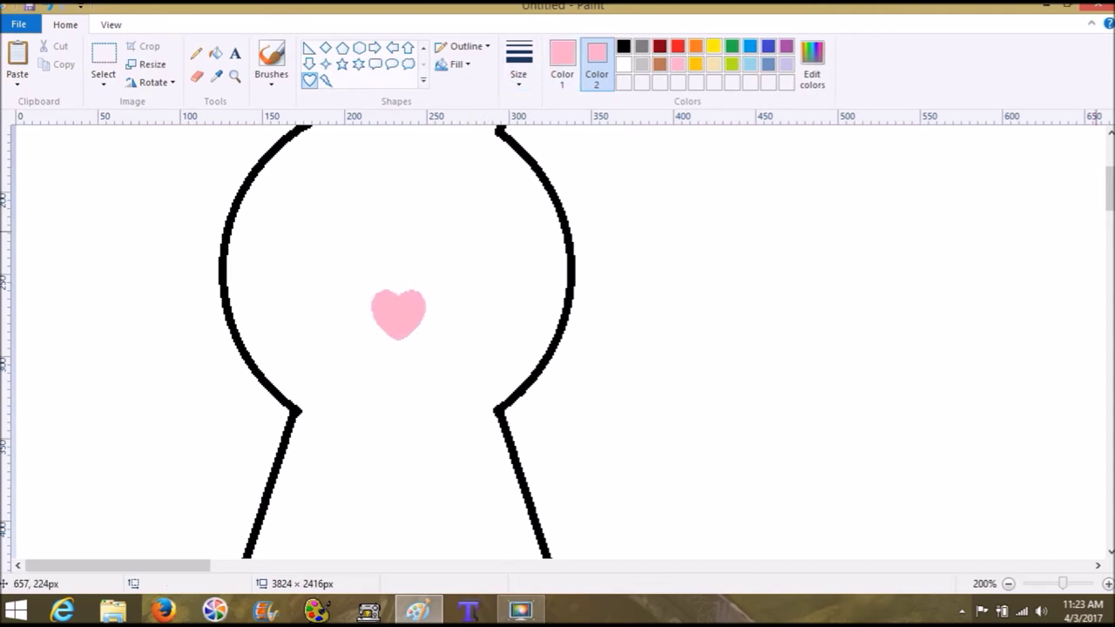
left_click(1048, 586)
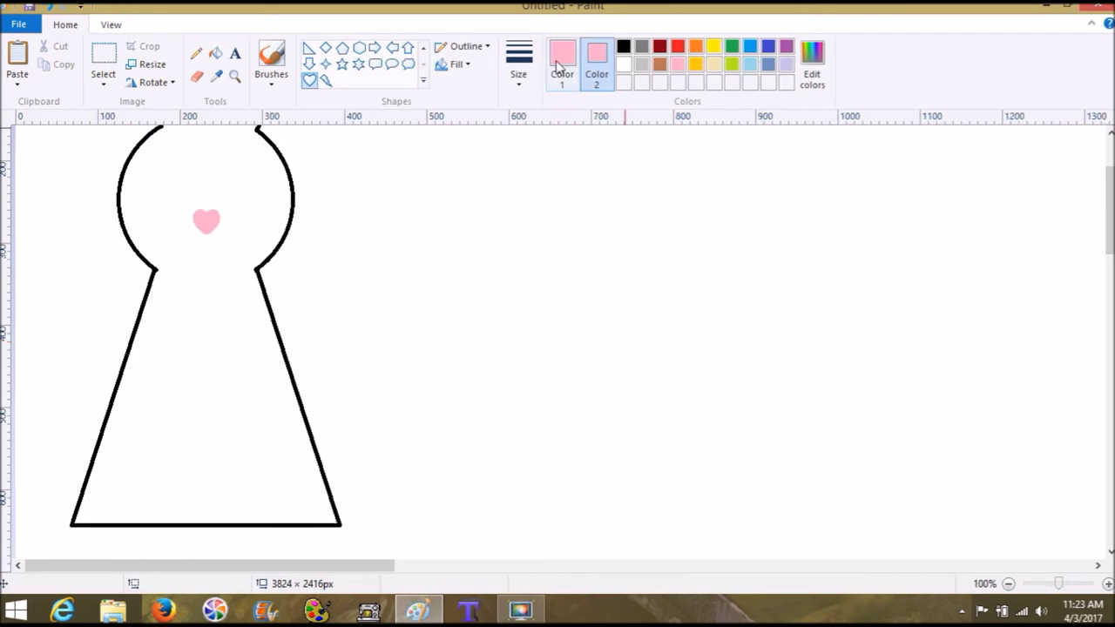
left_click_drag(1111, 213, 1111, 182)
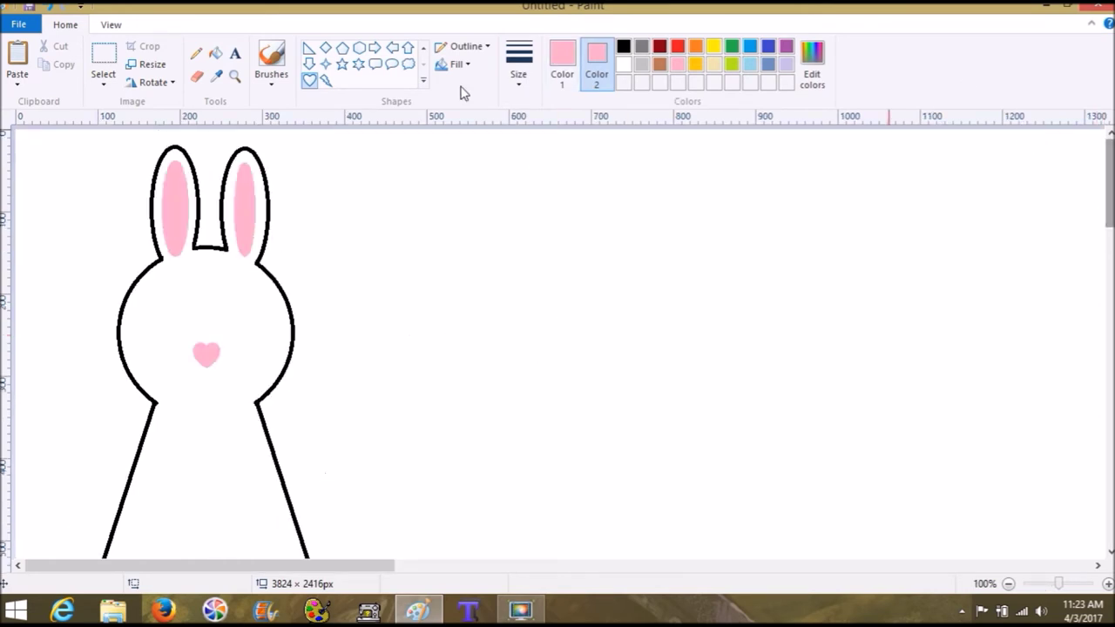
Draw a black oval as the bunny's left eye
left_click(423, 47)
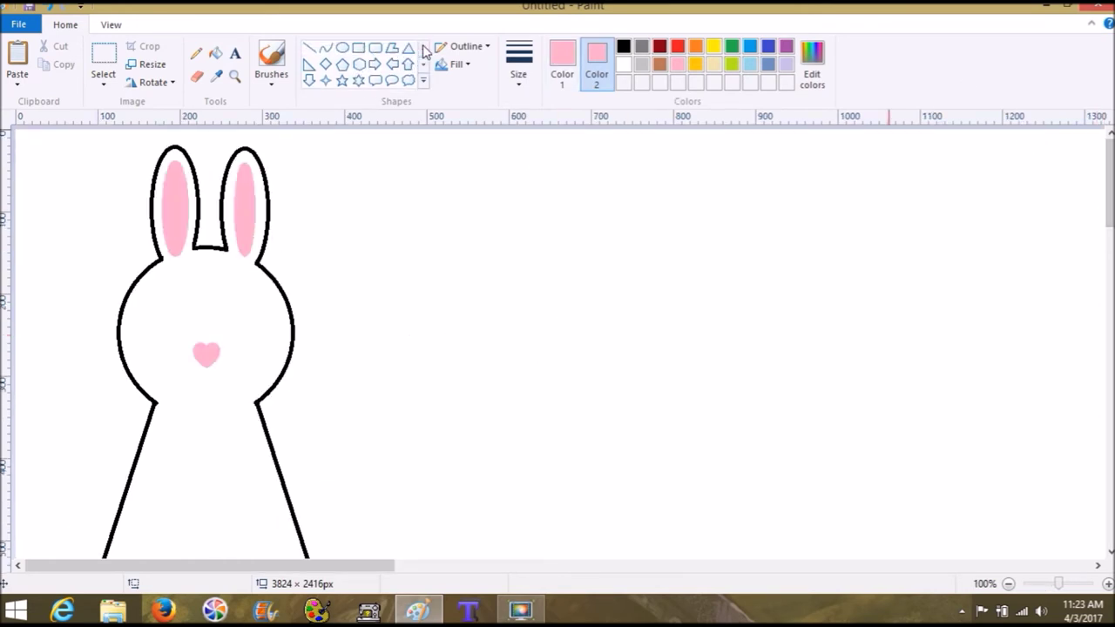
left_click(344, 50)
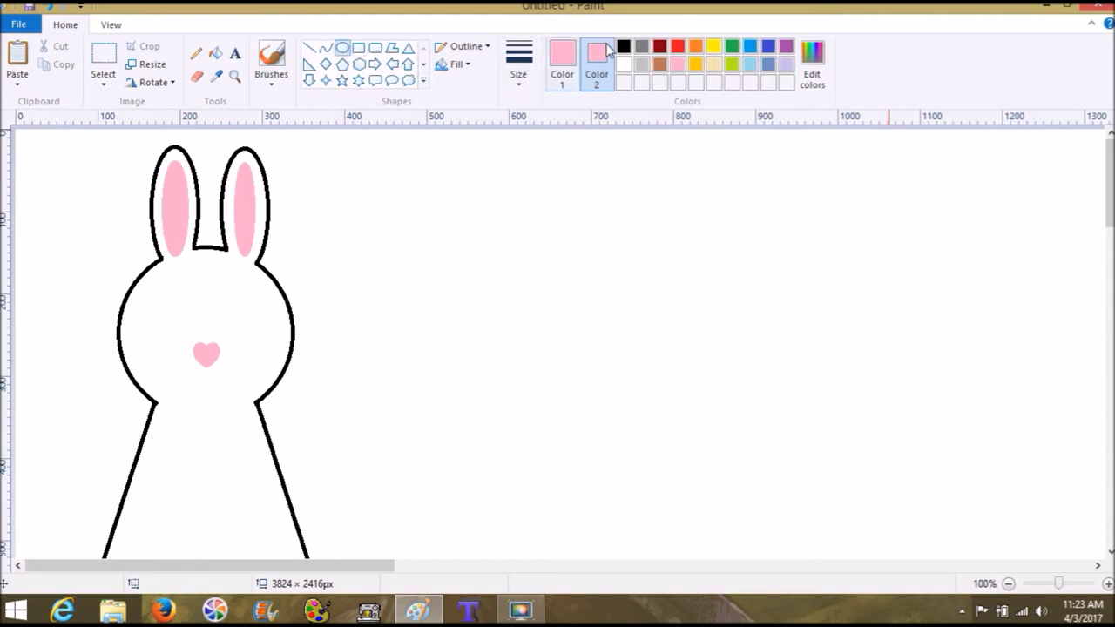
left_click(622, 46)
left_click(562, 61)
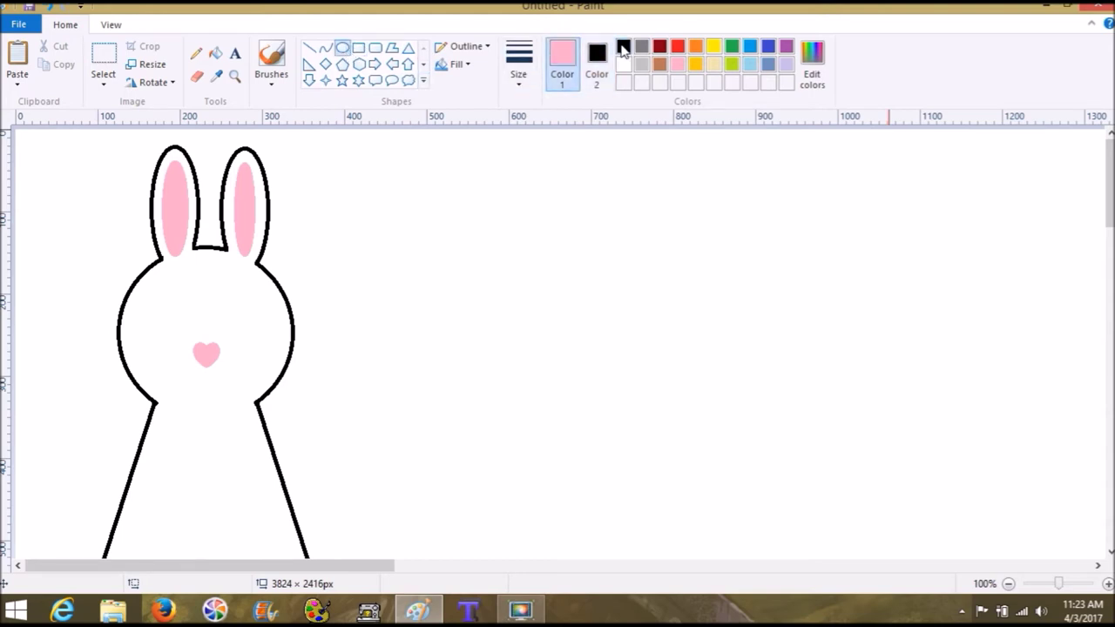
left_click(623, 46)
left_click_drag(159, 298, 187, 323)
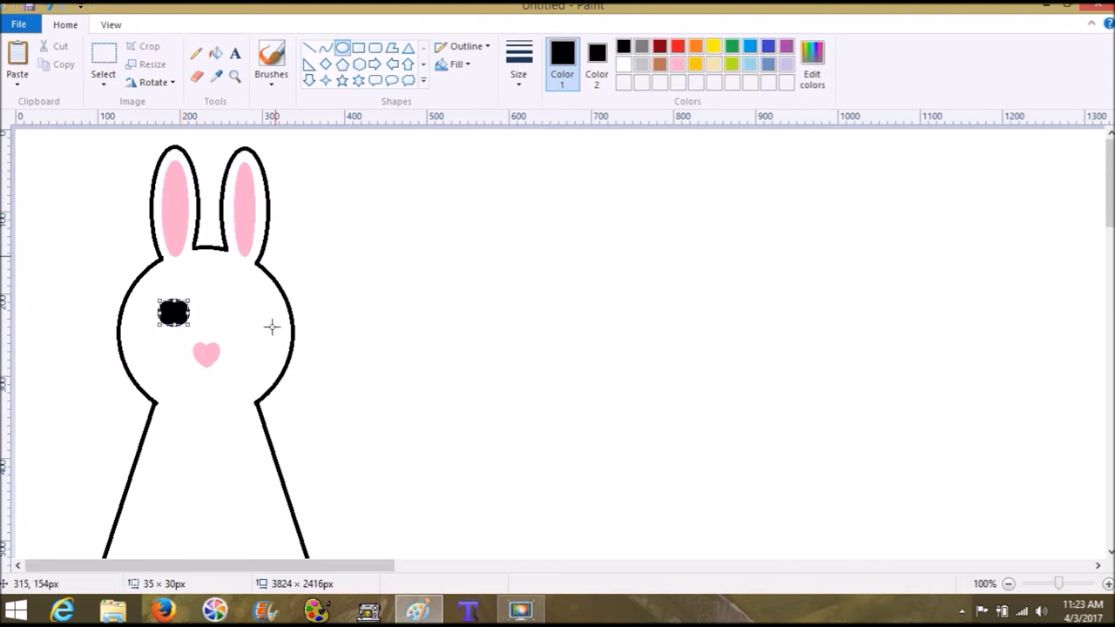
left_click(217, 304)
Copy the left eye and place the duplicate on the right side as the second eye
left_click(104, 61)
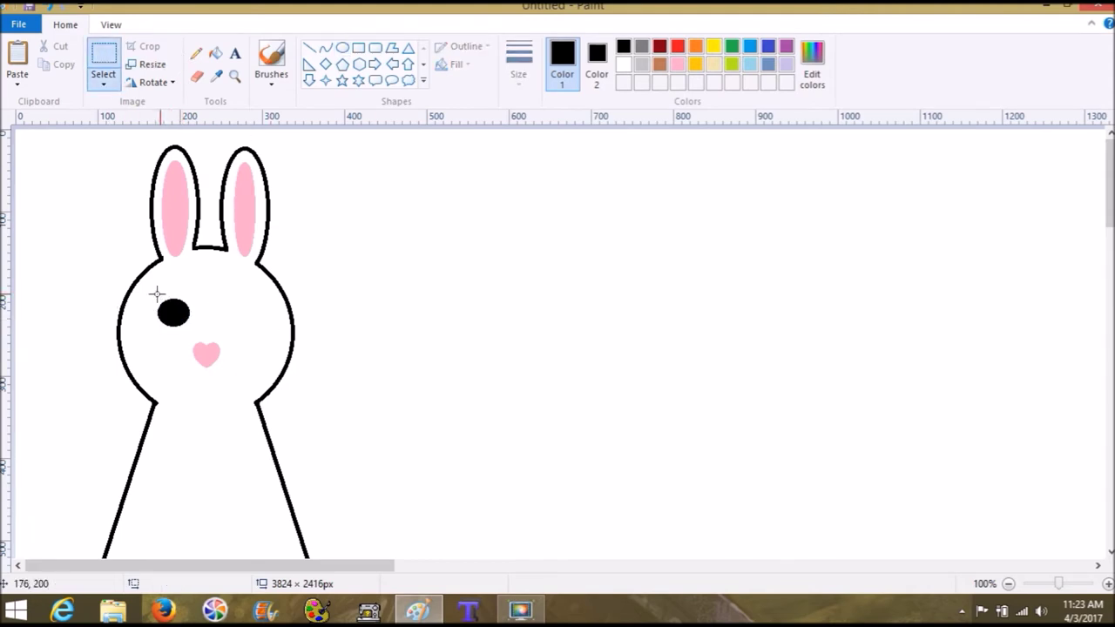
left_click_drag(154, 294, 193, 332)
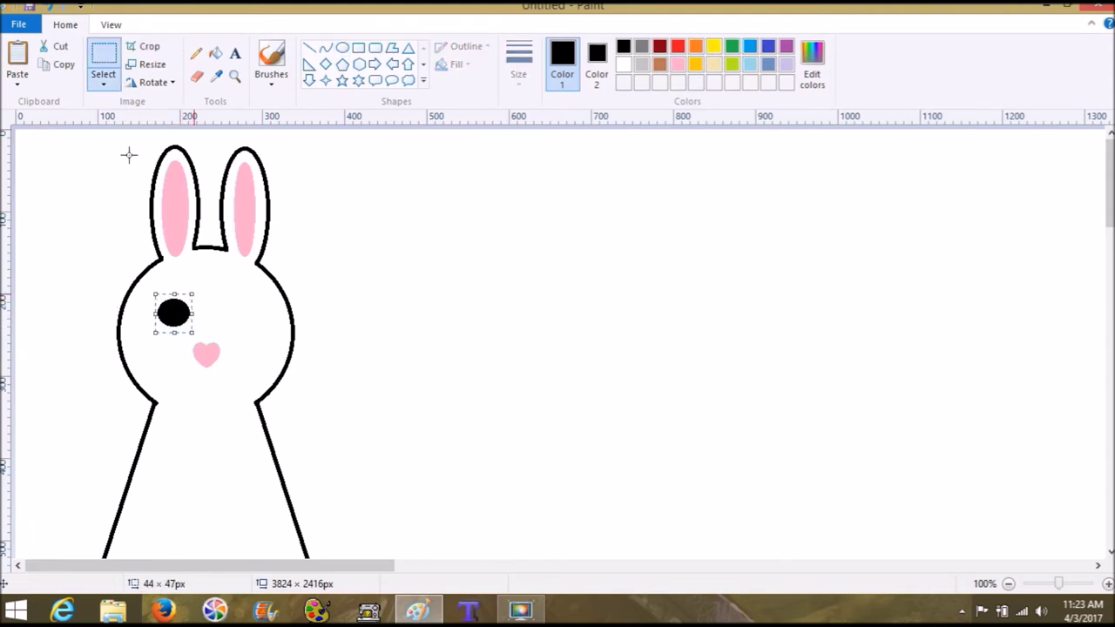
left_click(64, 64)
left_click(17, 57)
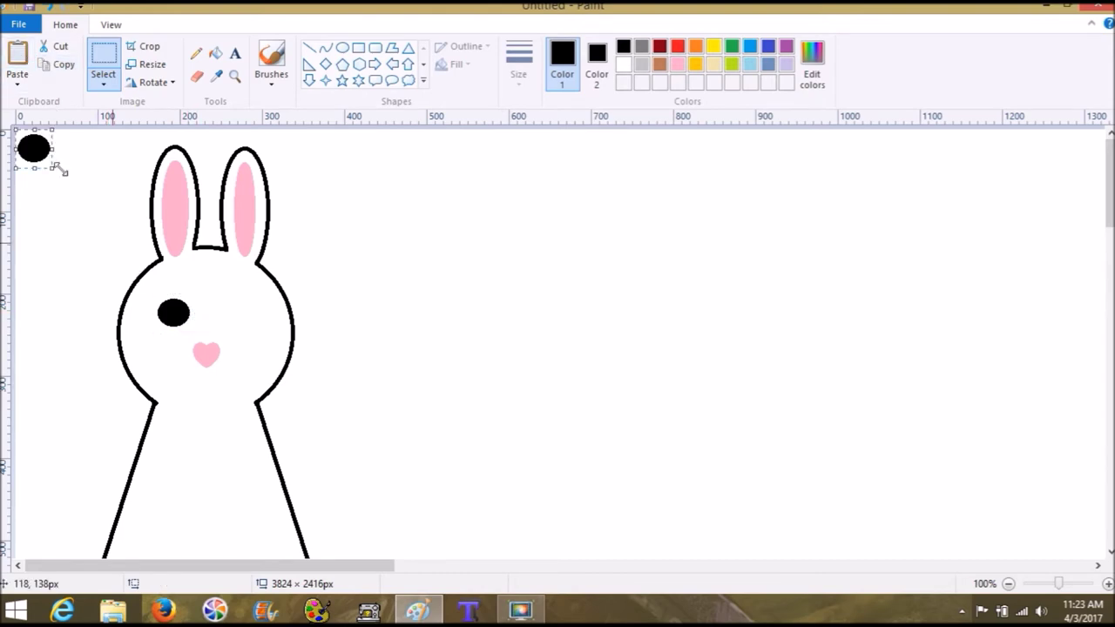
left_click_drag(33, 148, 238, 319)
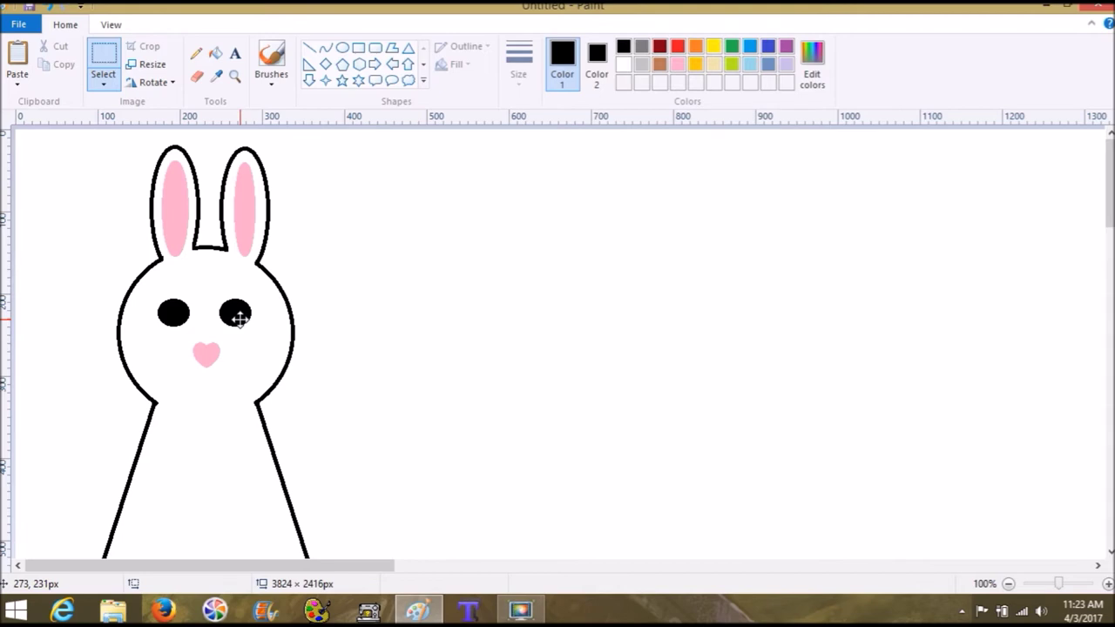
left_click_drag(238, 319, 239, 319)
left_click(410, 301)
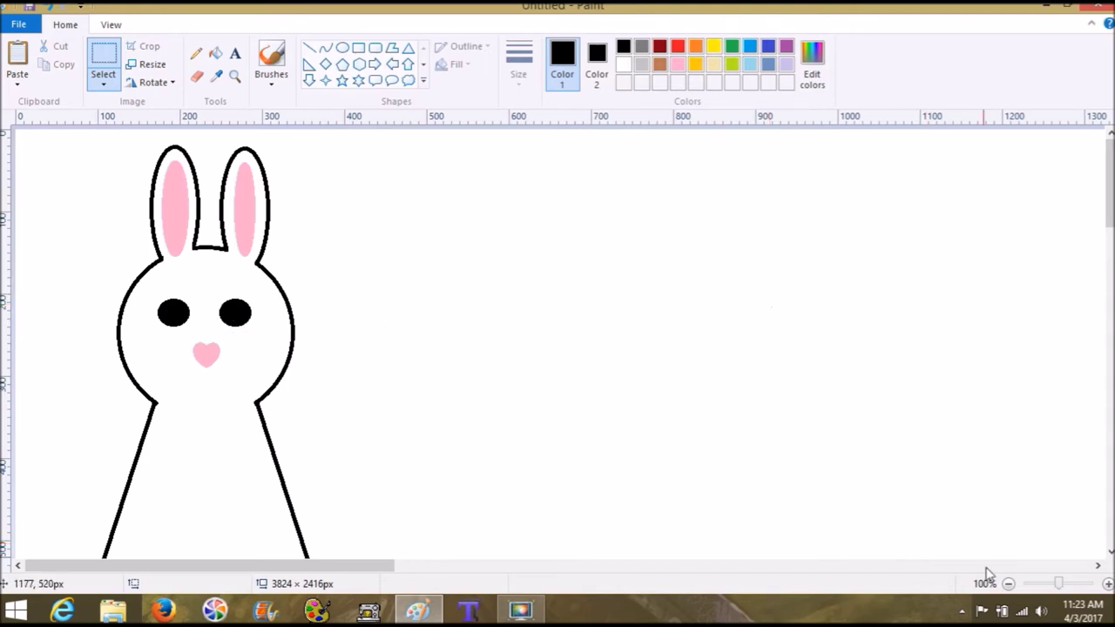
Zoom out to 50% and drag a rectangular selection around the whole bunny
left_click(1037, 583)
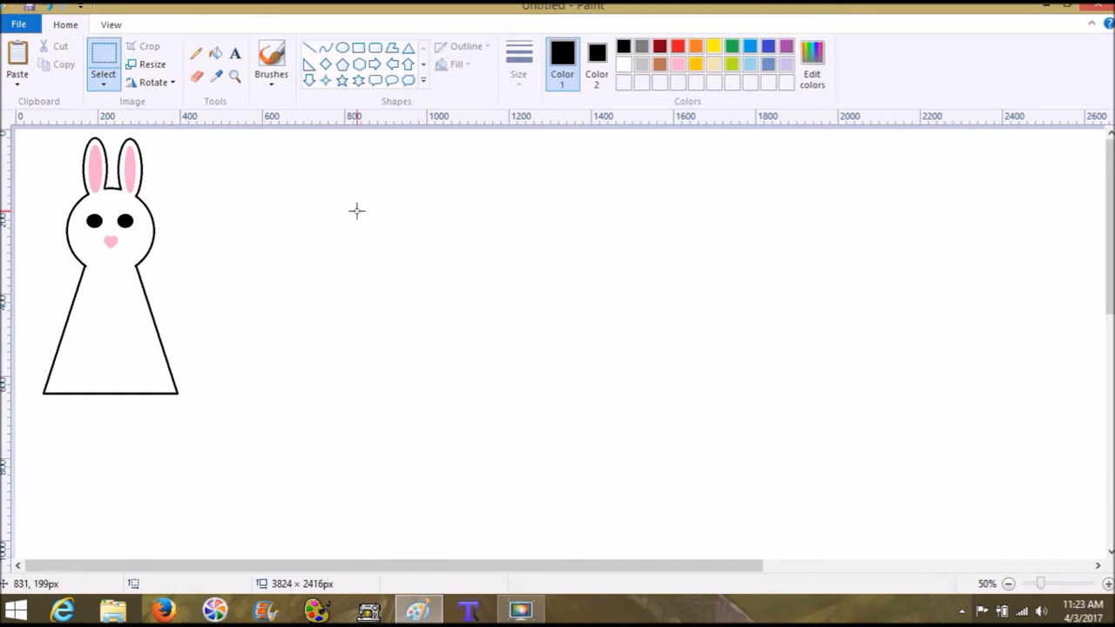
left_click(117, 58)
left_click_drag(188, 401, 39, 122)
Crop to the selected bunny, save it as the PNG picture 'Bunny 2', and minimize Paint
left_click(150, 48)
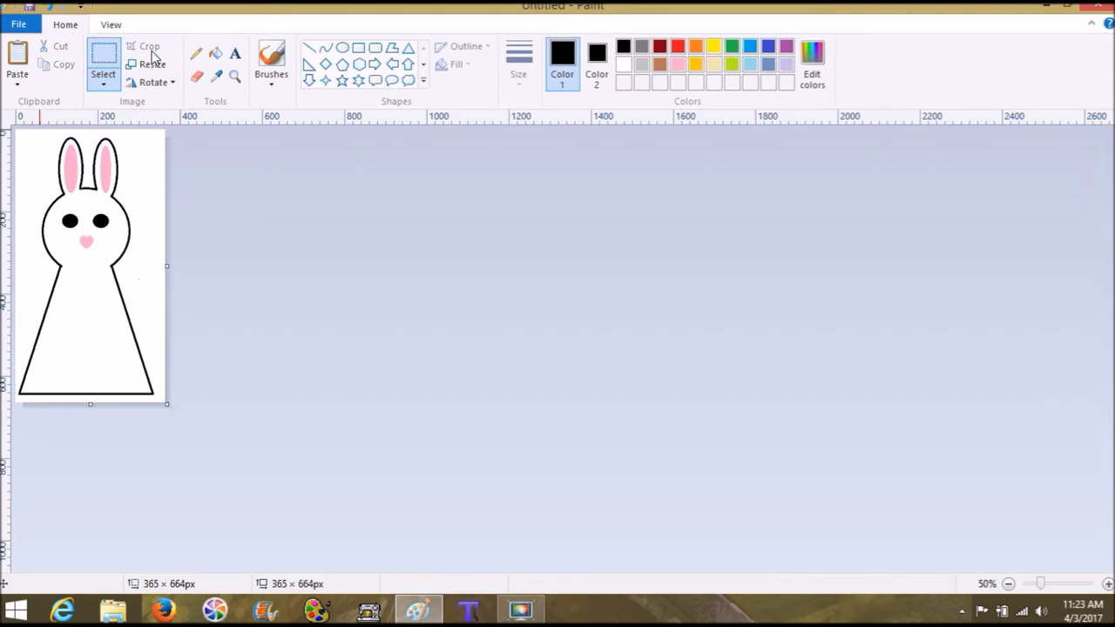
left_click(18, 24)
mouse_move(61, 160)
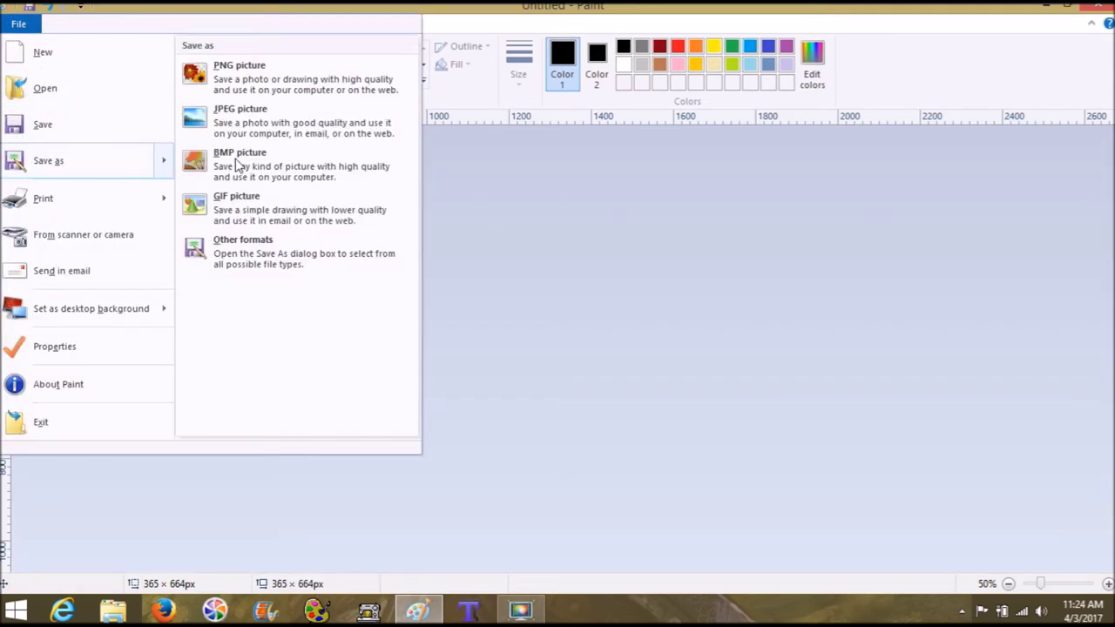
left_click(275, 91)
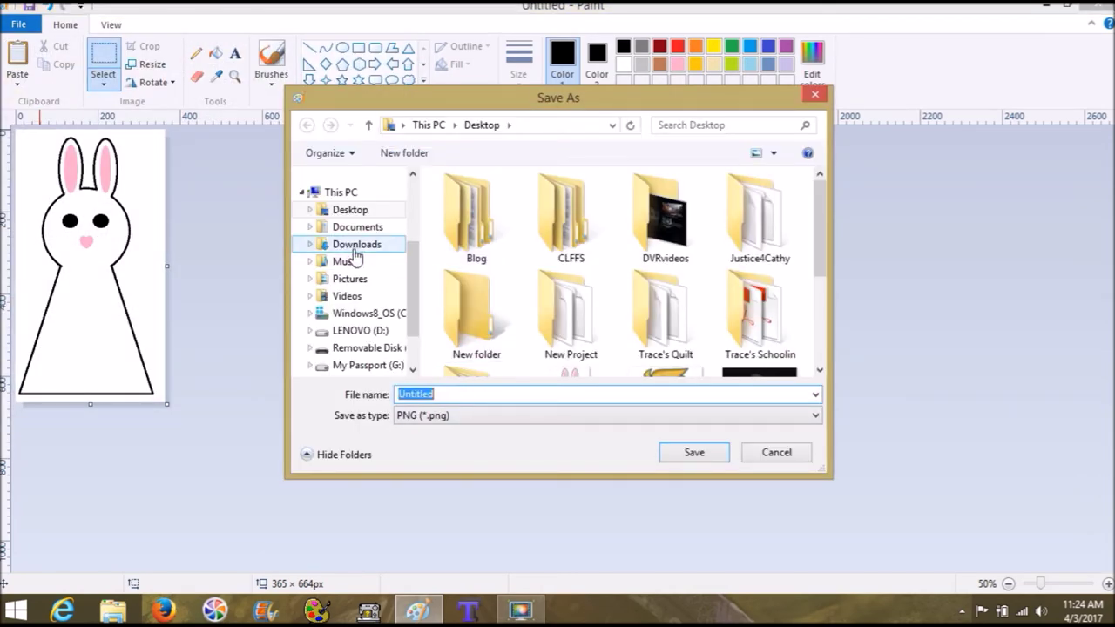
type("Bunny")
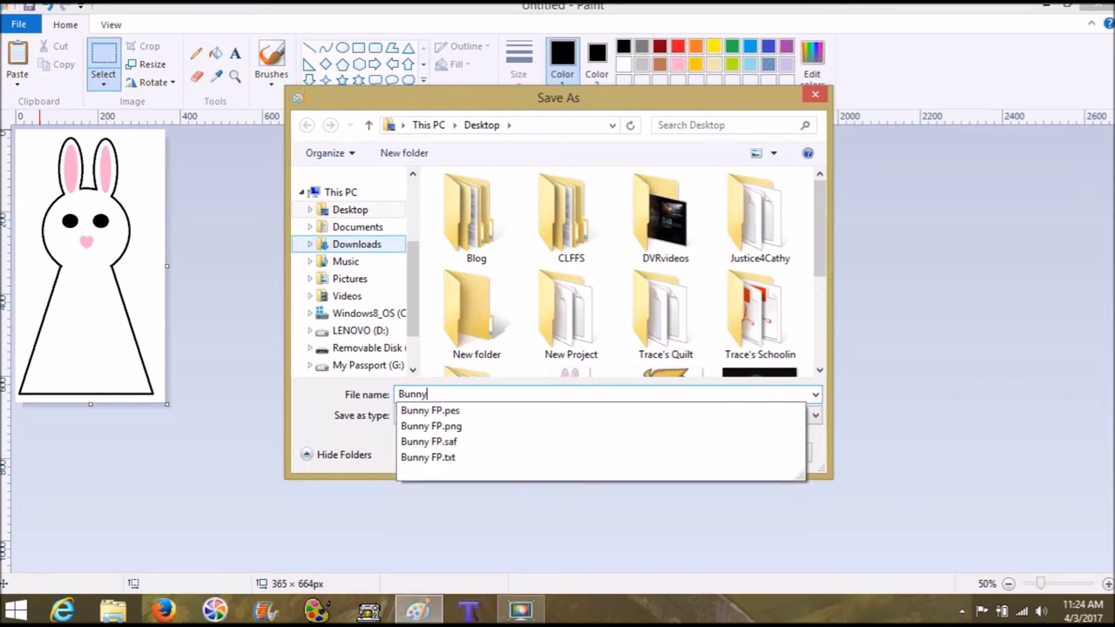
type(" 2")
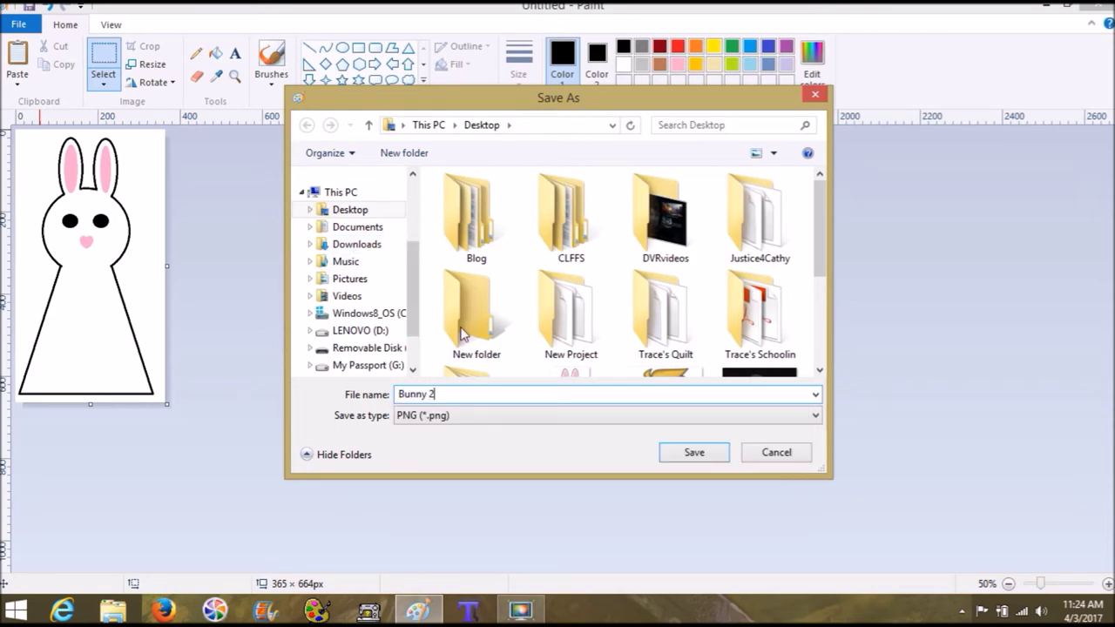
left_click(697, 459)
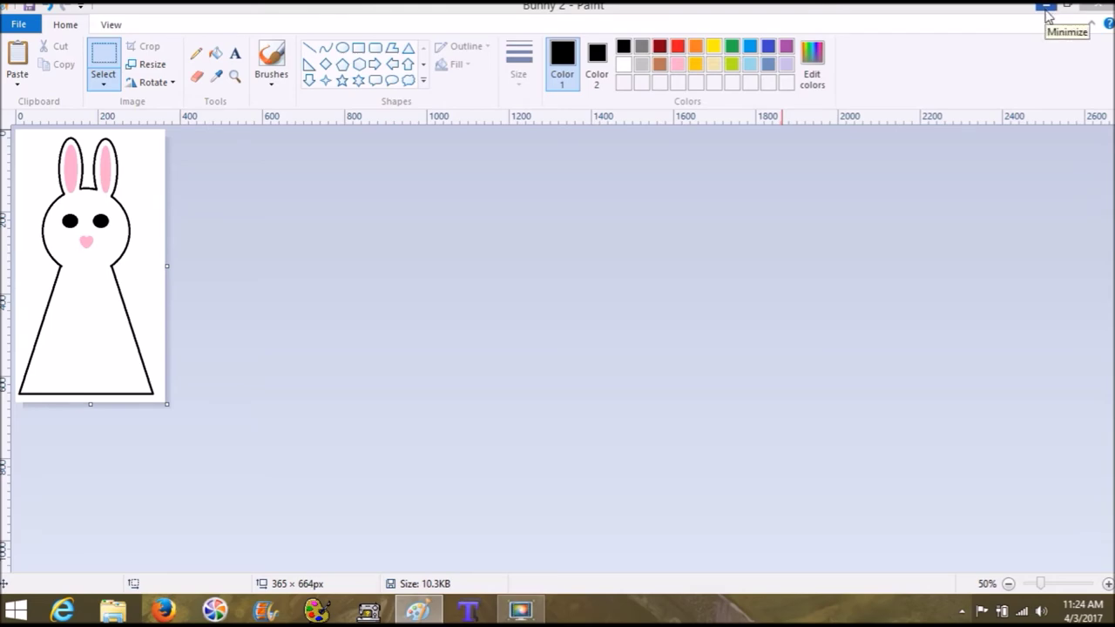
left_click(1046, 11)
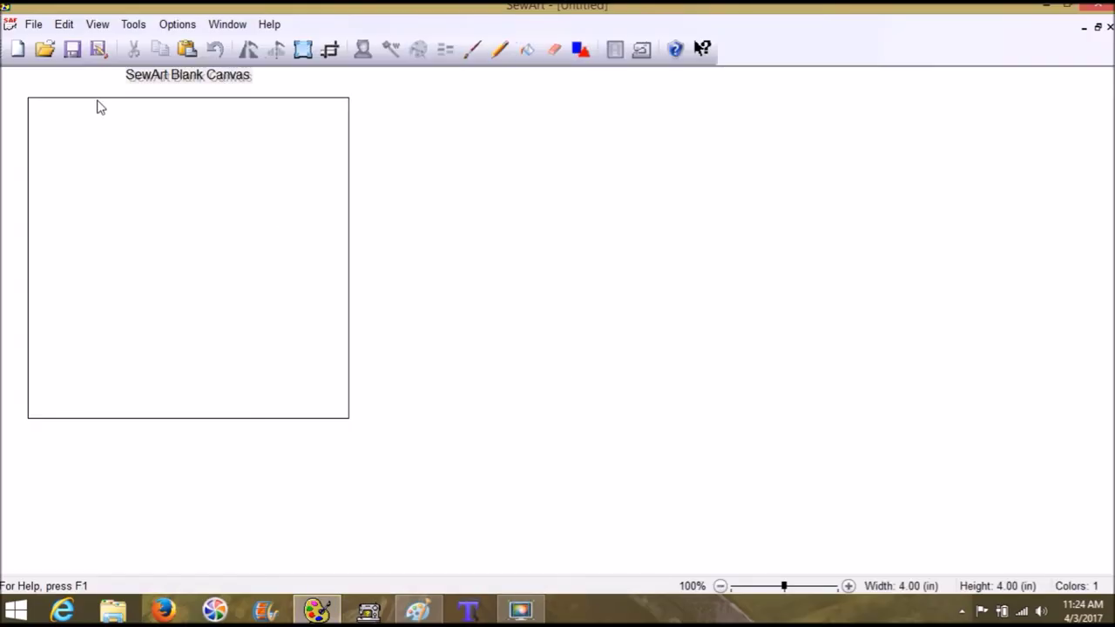
Open Bunny 2.png from the Desktop in SewArt through File > Open
left_click(35, 25)
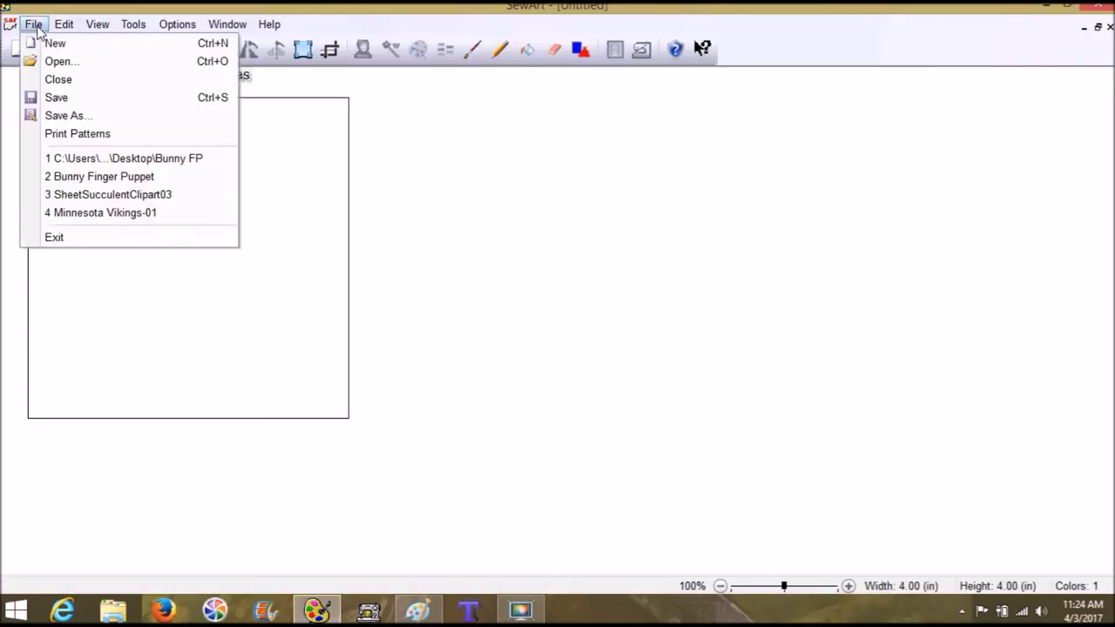
left_click(39, 73)
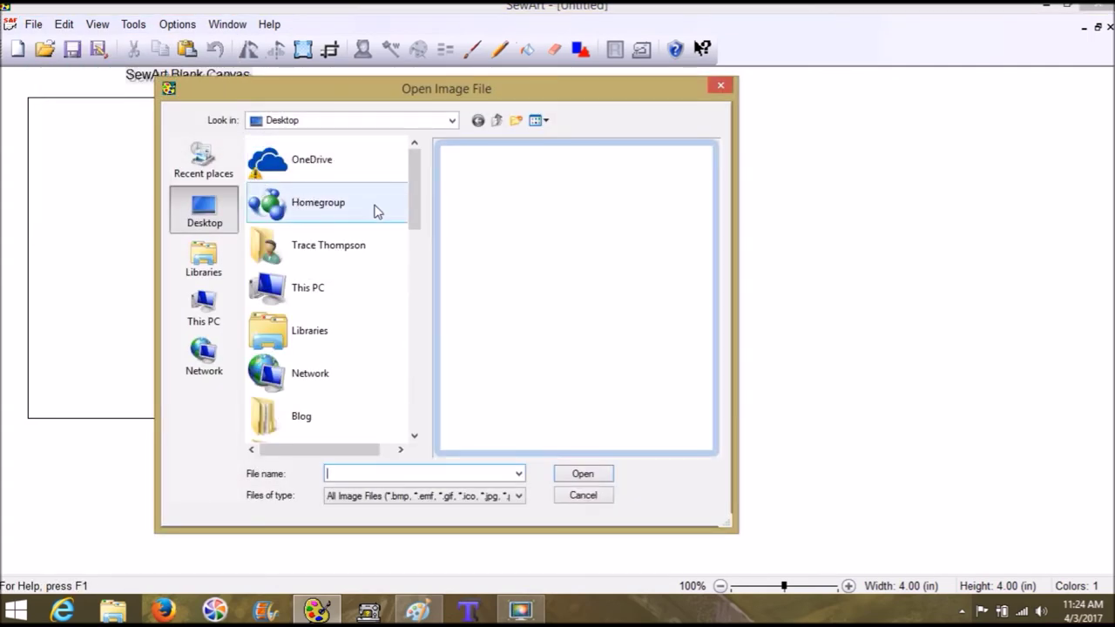
left_click_drag(415, 202, 418, 325)
left_click(319, 317)
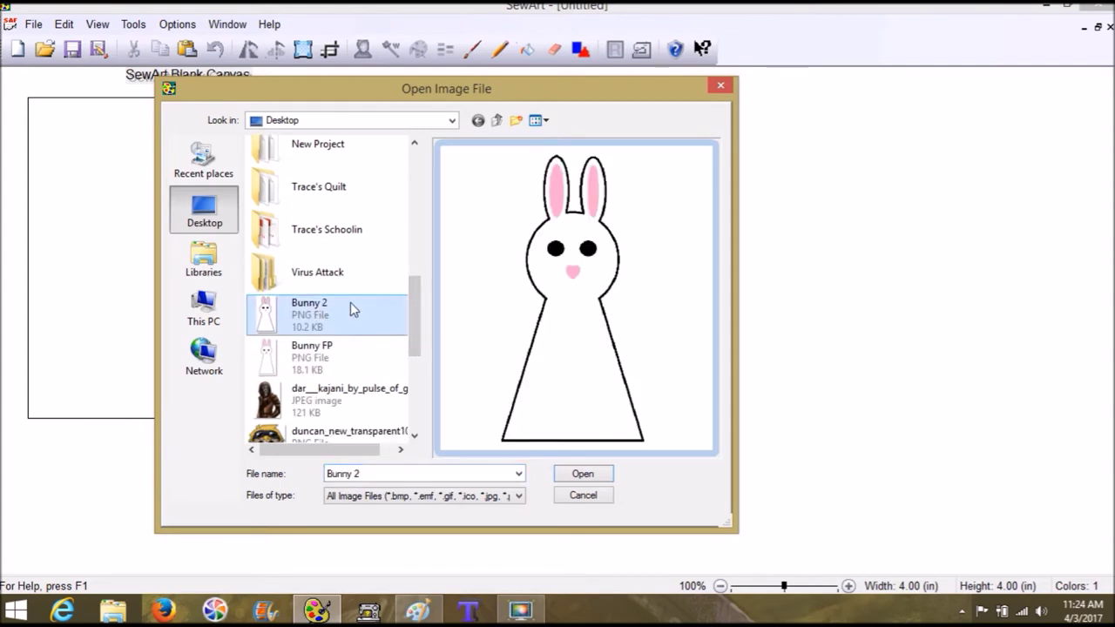
left_click(351, 367)
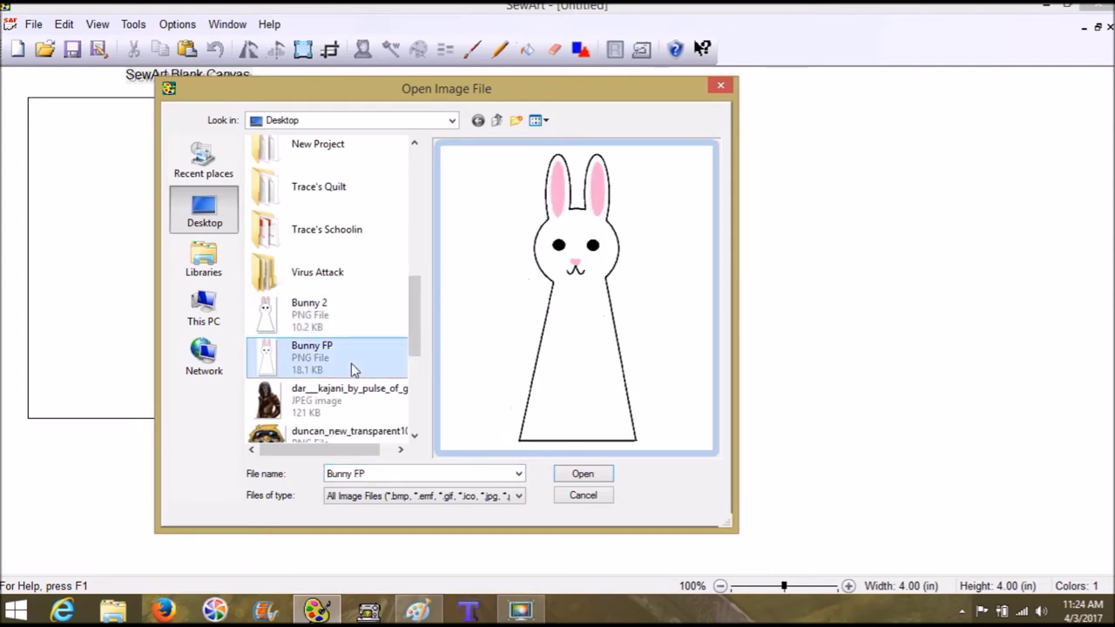
left_click(348, 332)
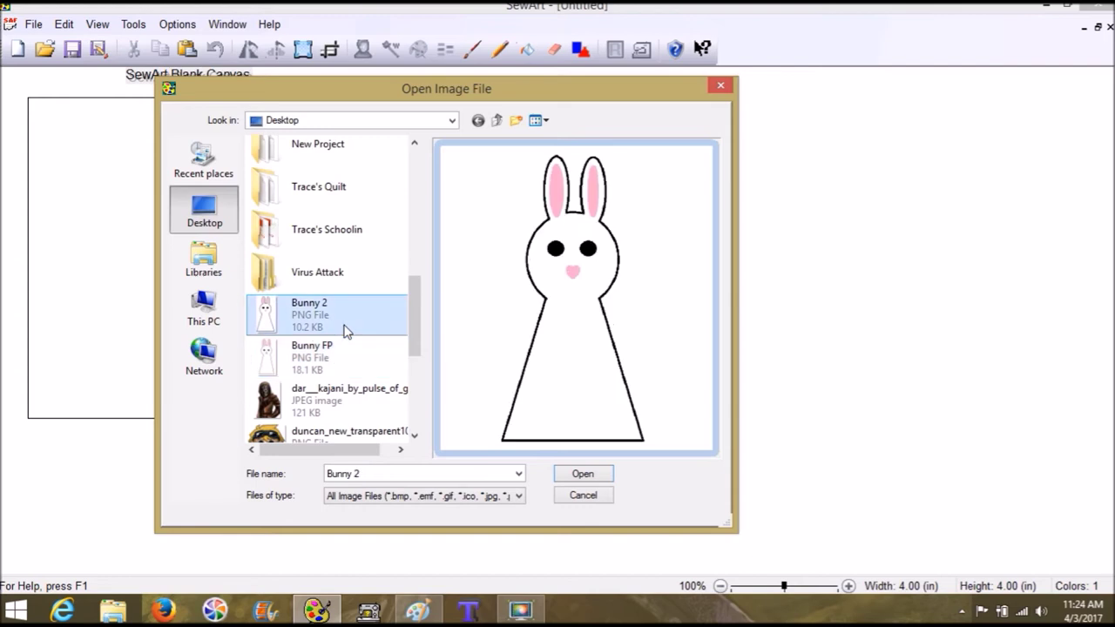
left_click(596, 479)
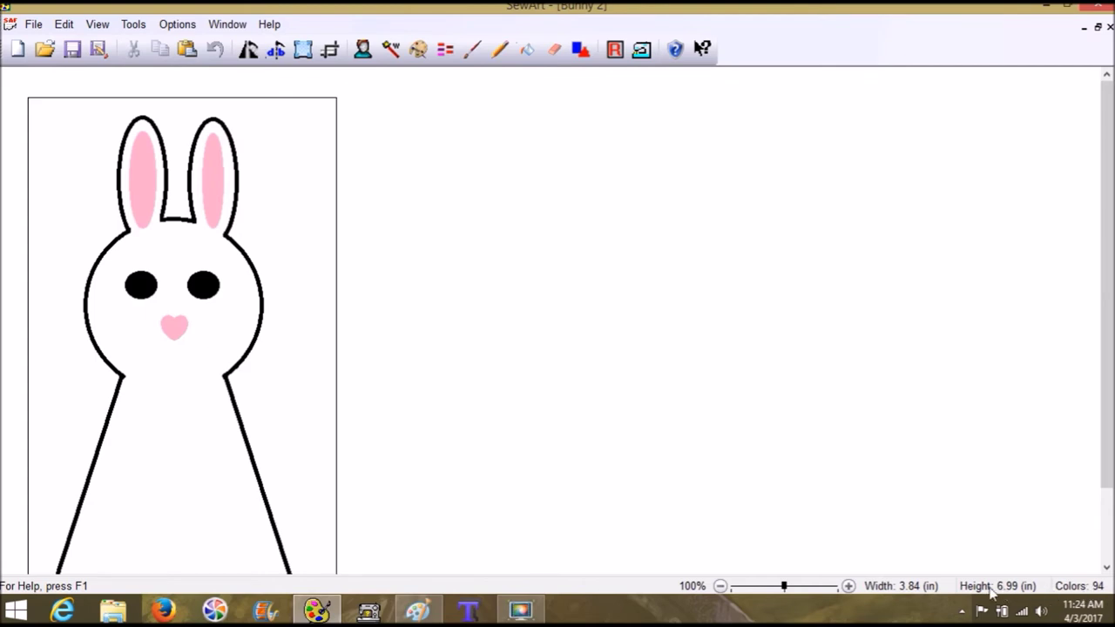
Resize the bunny image to height 3.89 in with locked aspect ratio, giving 2.14 × 3.89 in
left_click(1106, 504)
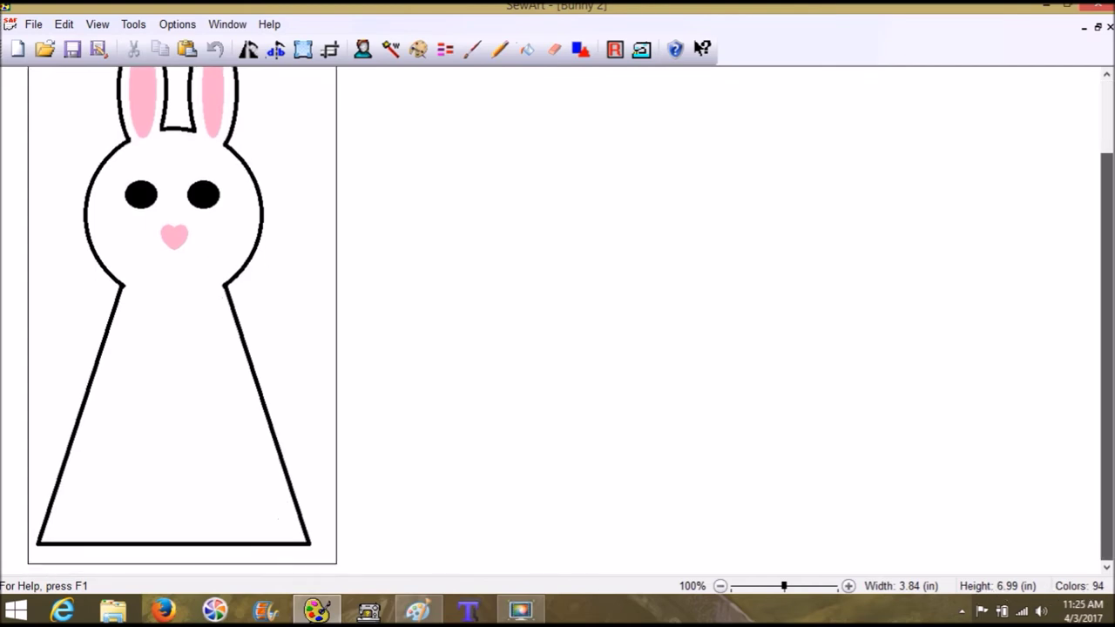
scroll(1111, 387, "up", 3)
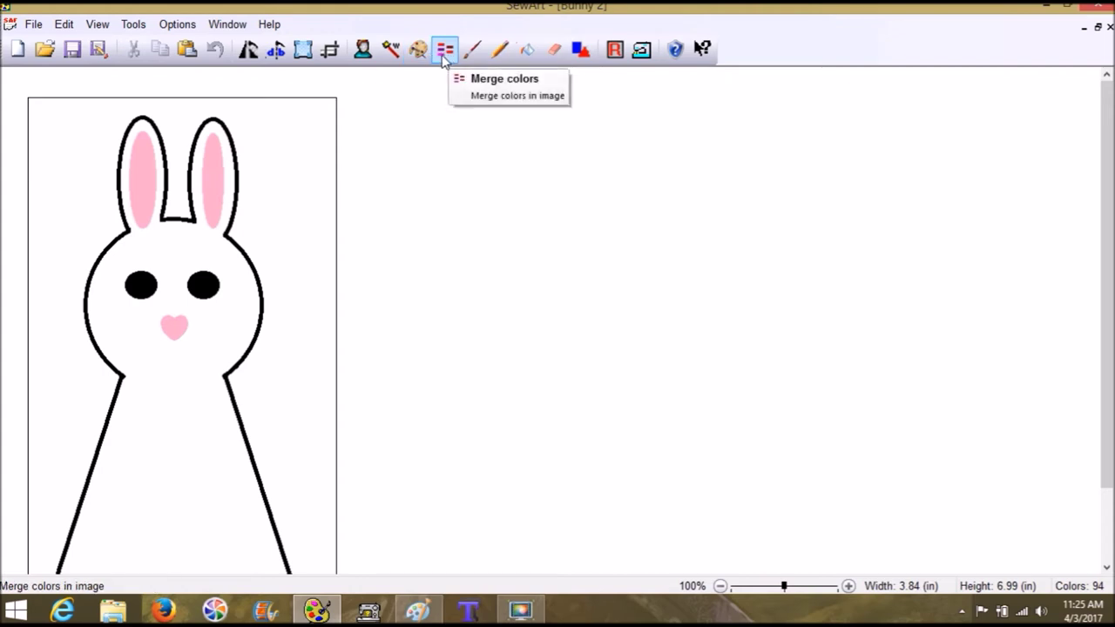
left_click(302, 50)
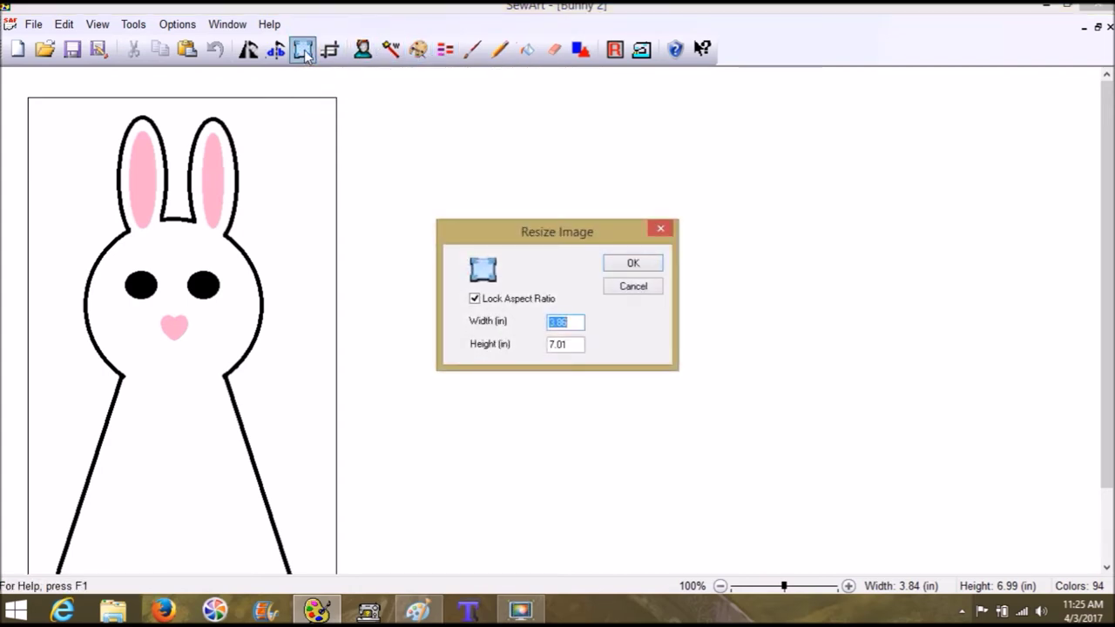
left_click_drag(574, 341, 548, 344)
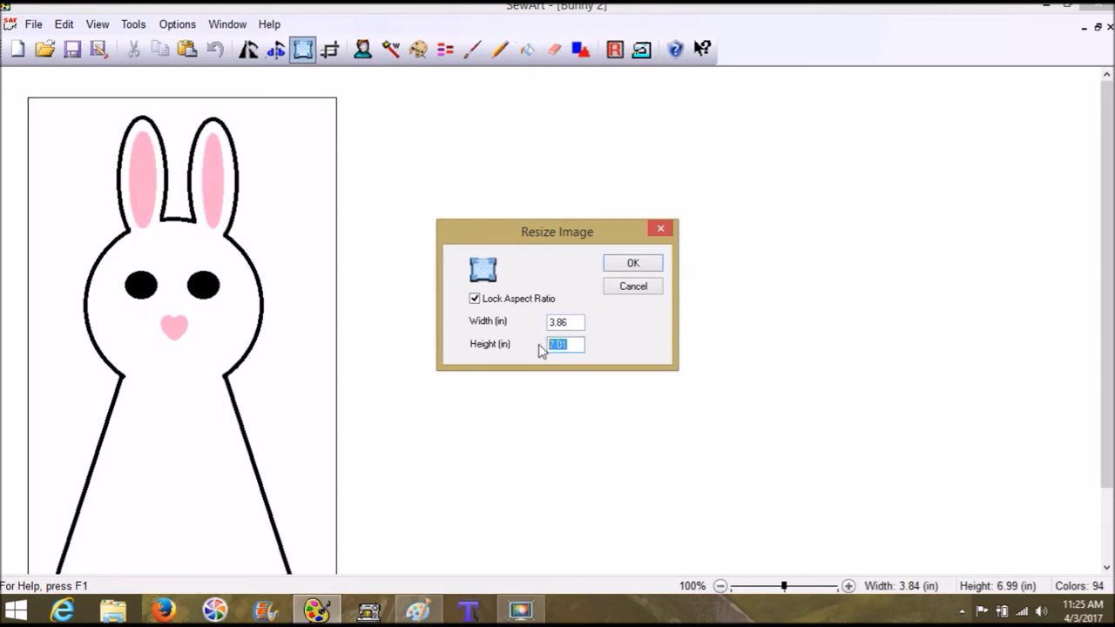
type("3.89")
left_click(623, 265)
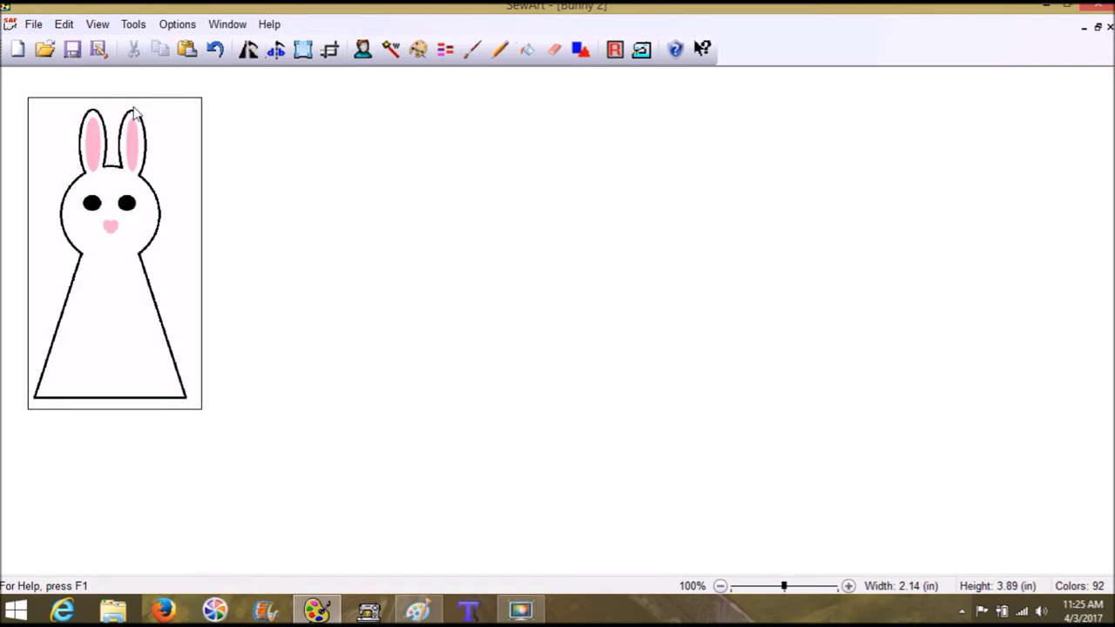
Try reducing the image to 3 colours and zoom in to inspect the result
left_click(418, 50)
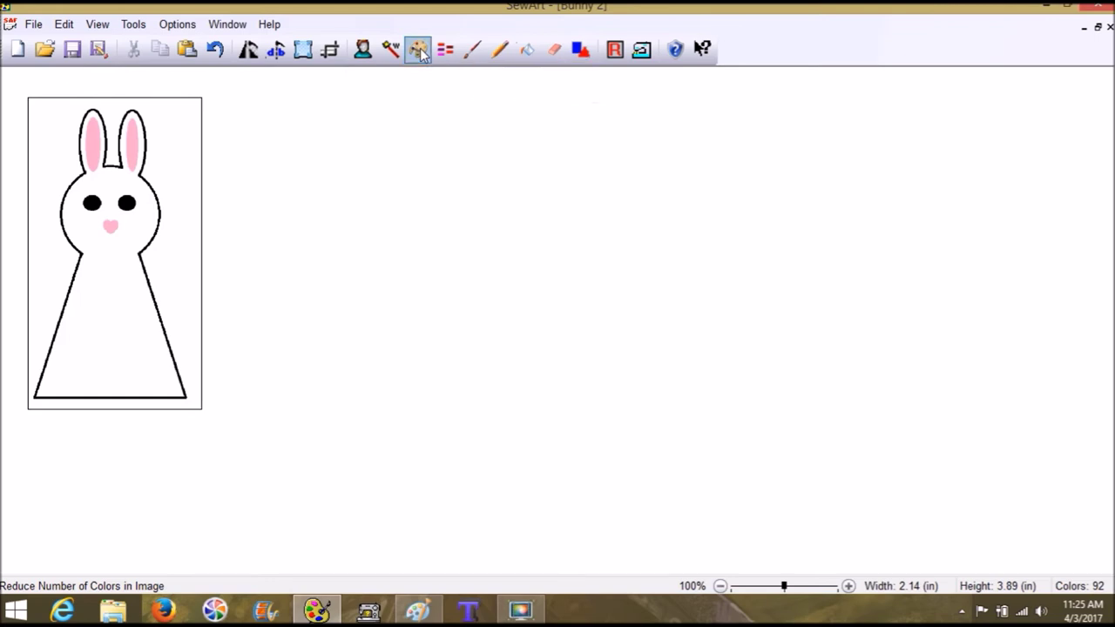
type("3")
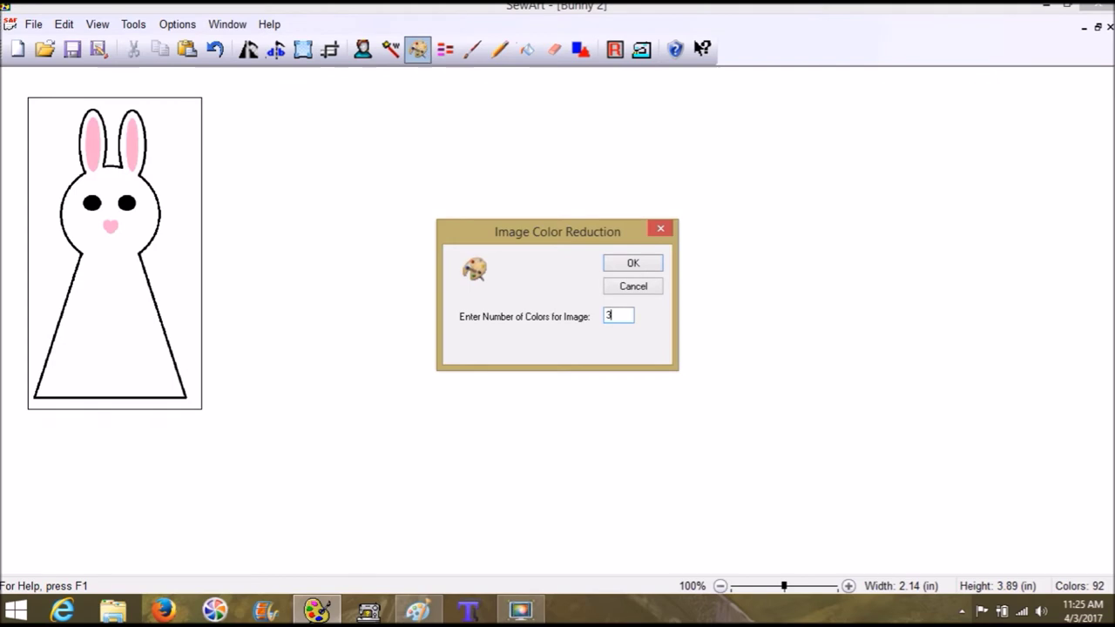
key("Return")
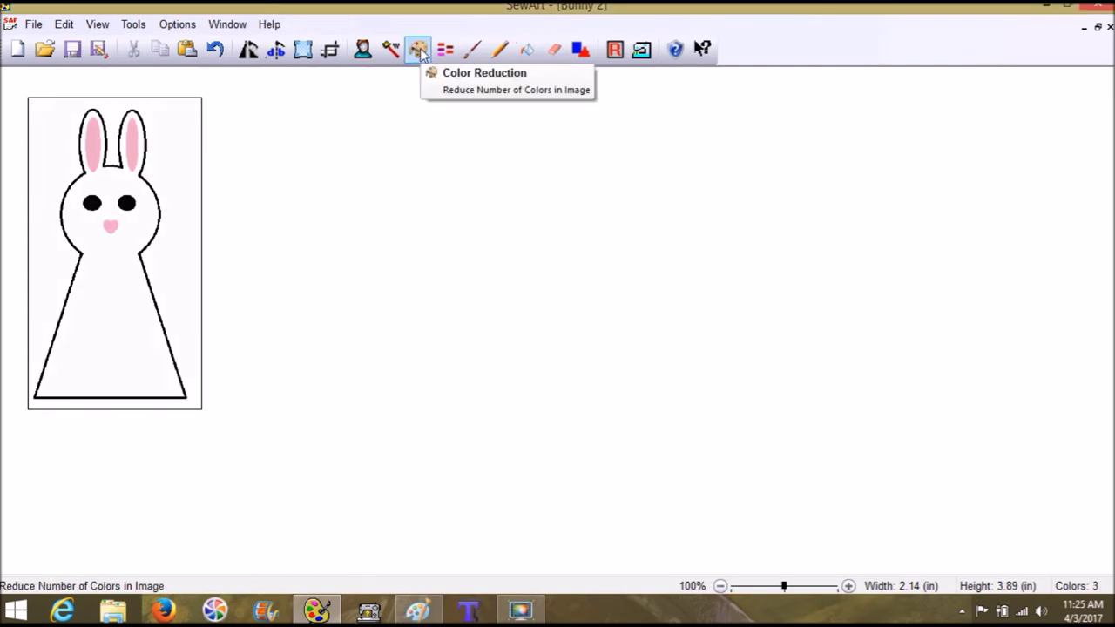
left_click(819, 588)
left_click(818, 588)
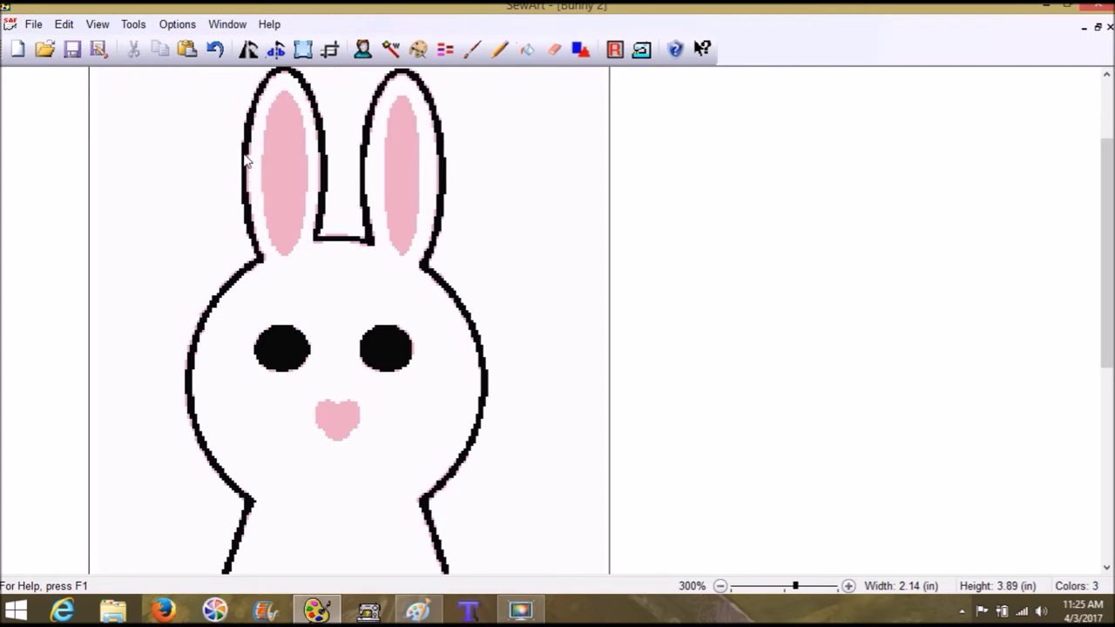
Undo the 3-colour reduction and reduce the image to 10 colours instead
left_click(215, 50)
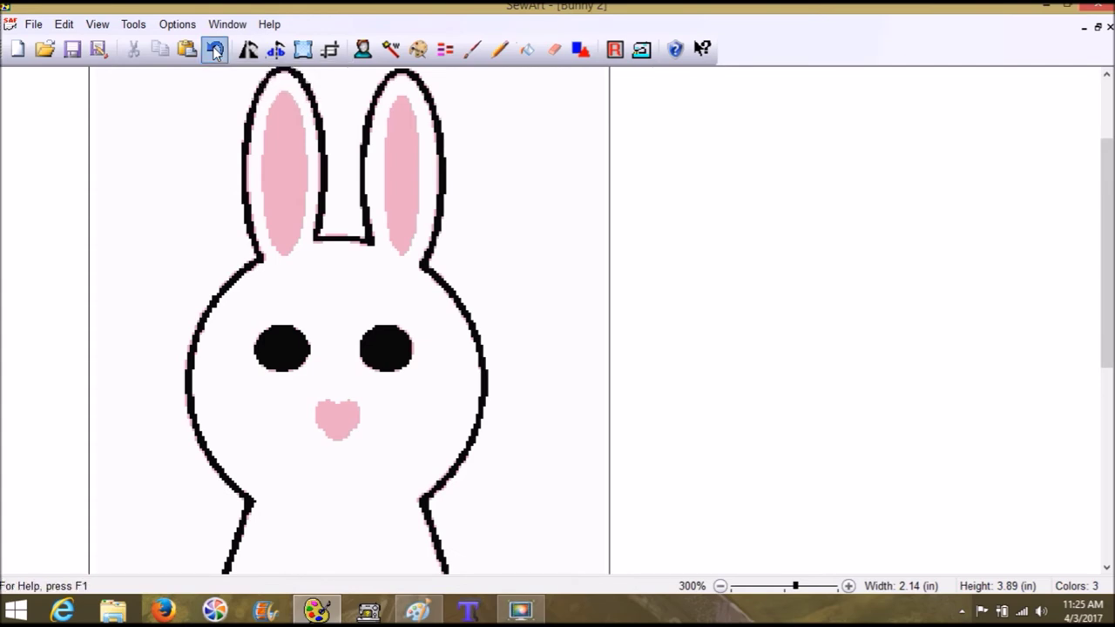
left_click(430, 55)
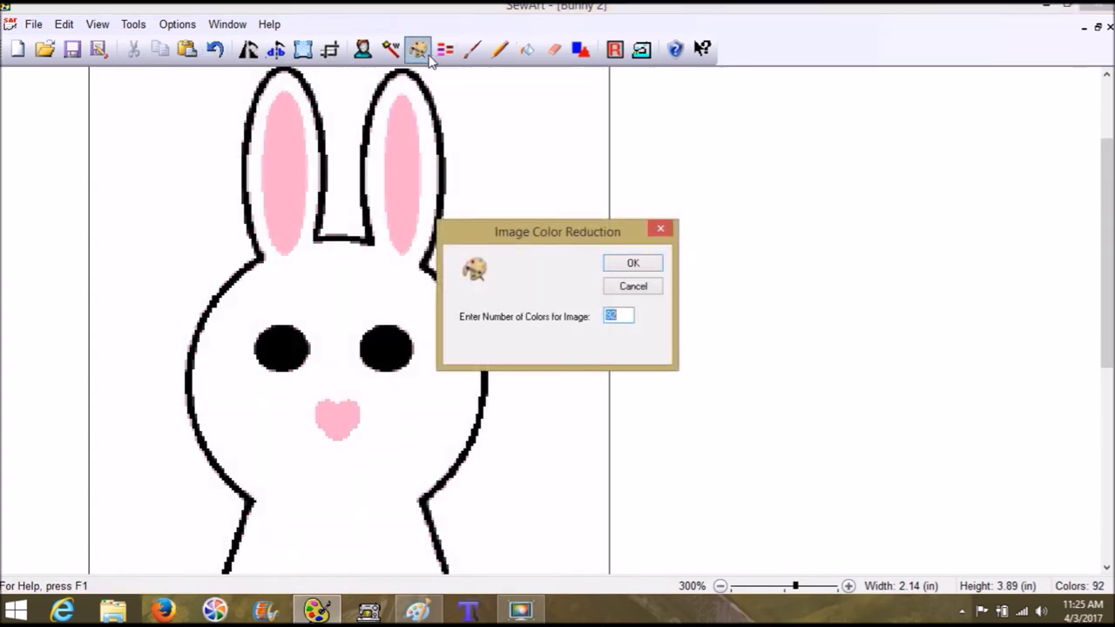
key("Return")
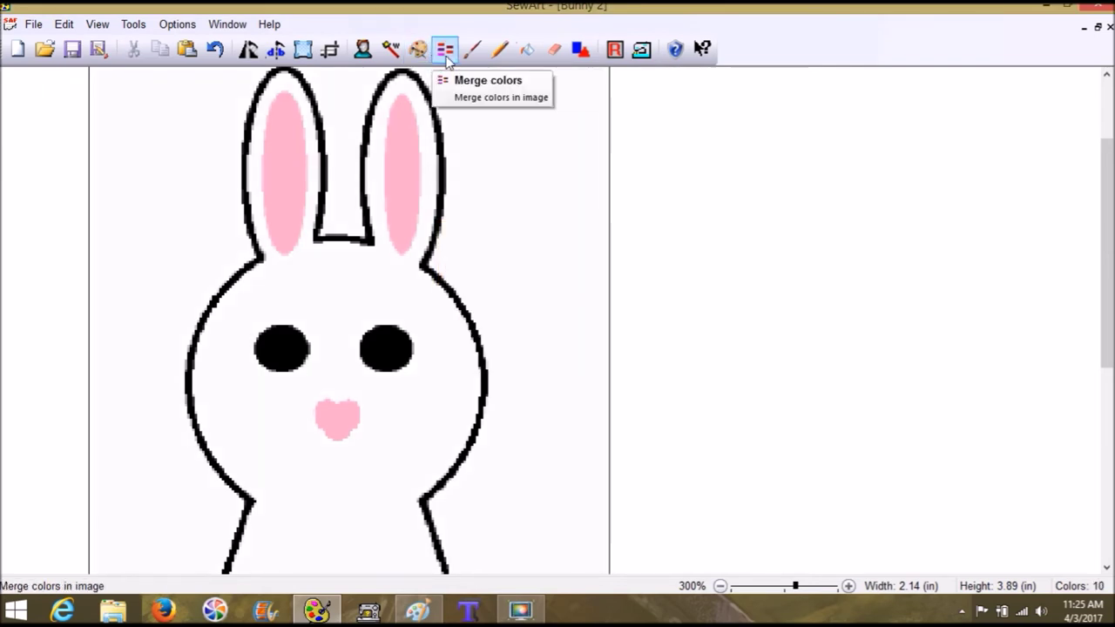
In Merge-Despeckle, merge several dark and grey colours away, including the 1.02% and 1.98% ones
left_click(446, 53)
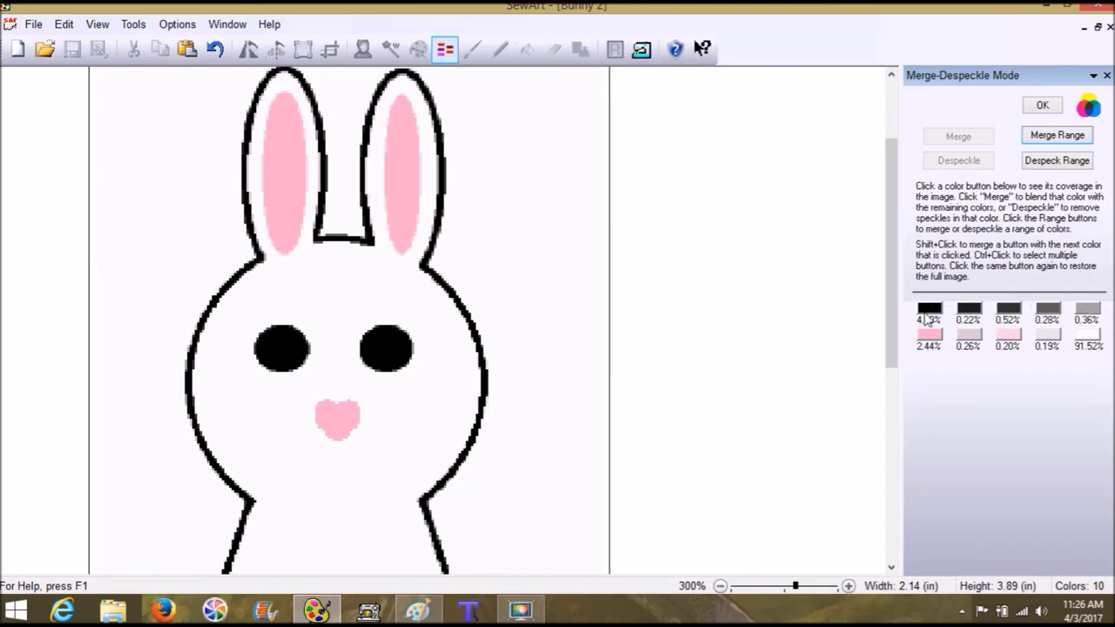
left_click(969, 312)
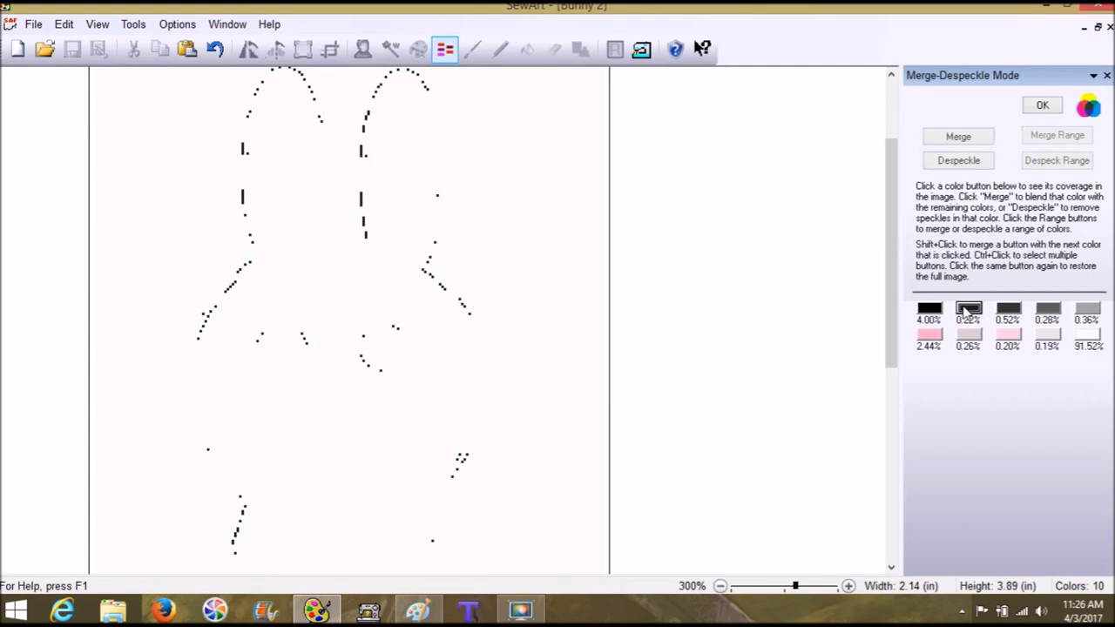
left_click(957, 137)
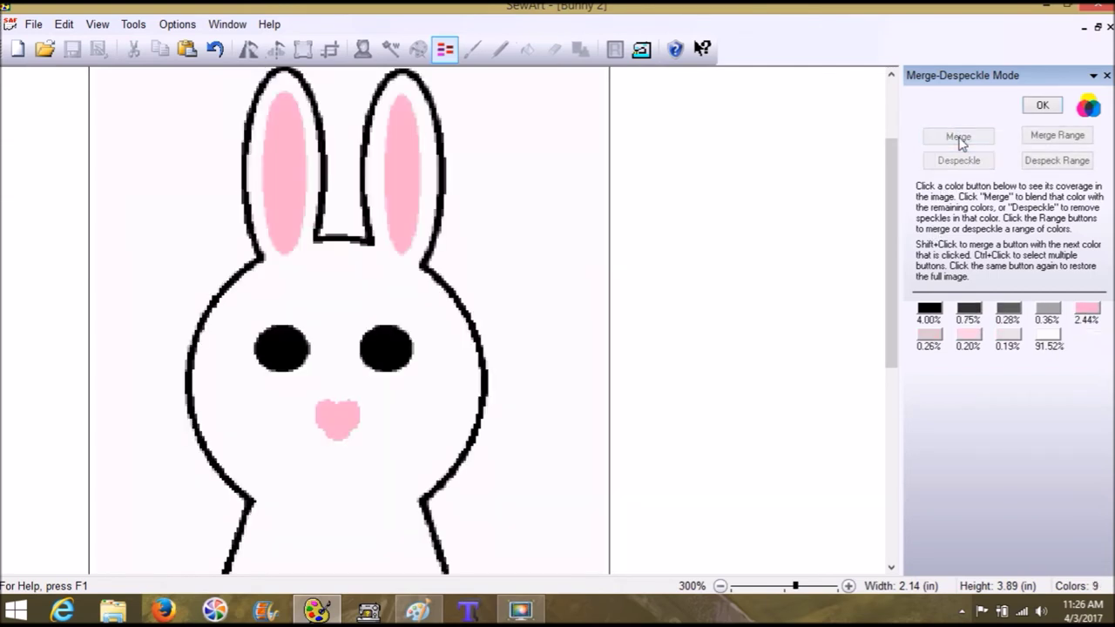
left_click(969, 310)
left_click(958, 138)
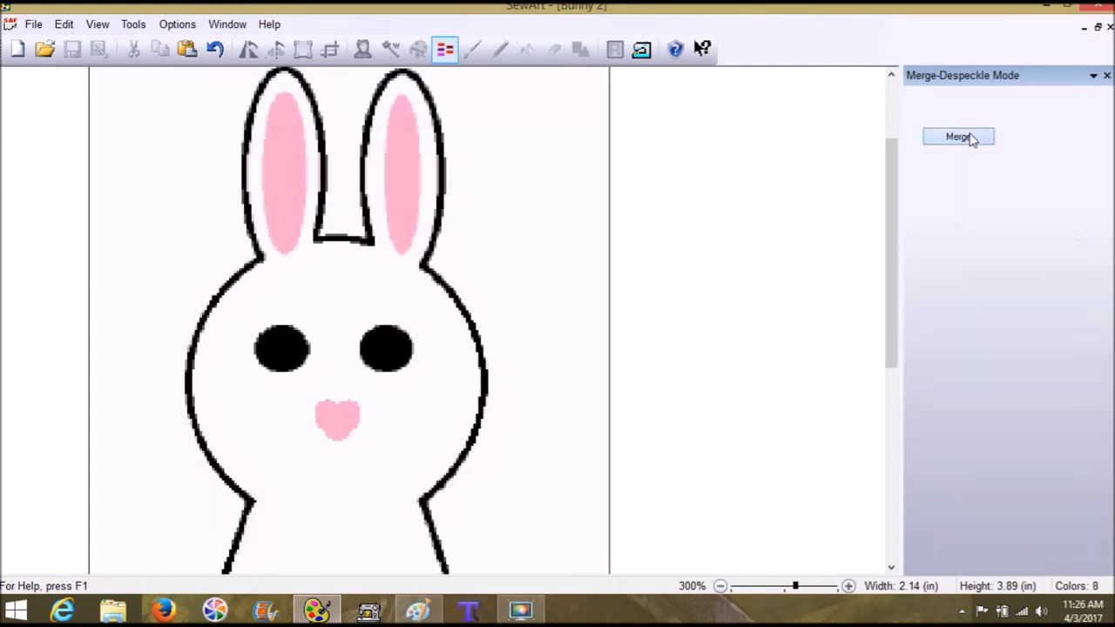
left_click(970, 310)
left_click(964, 141)
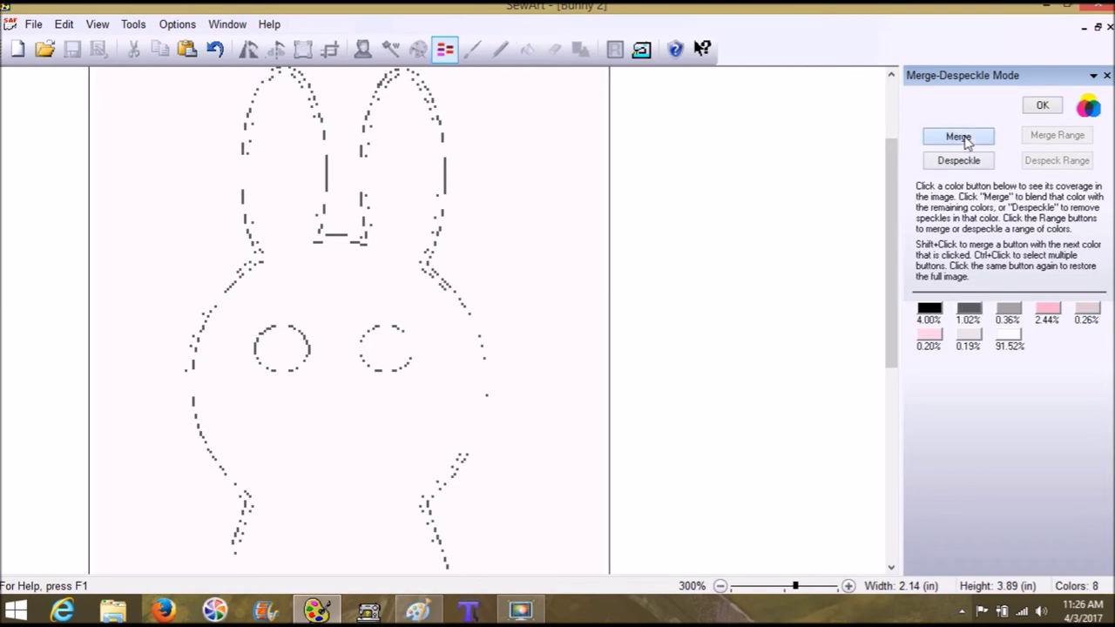
left_click(963, 312)
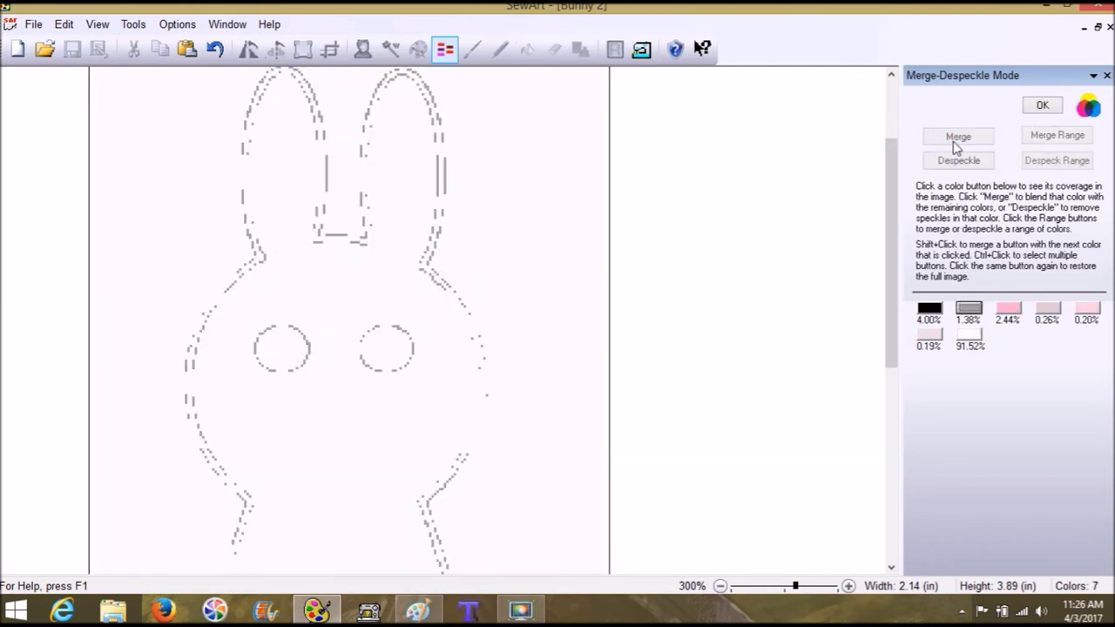
left_click(958, 137)
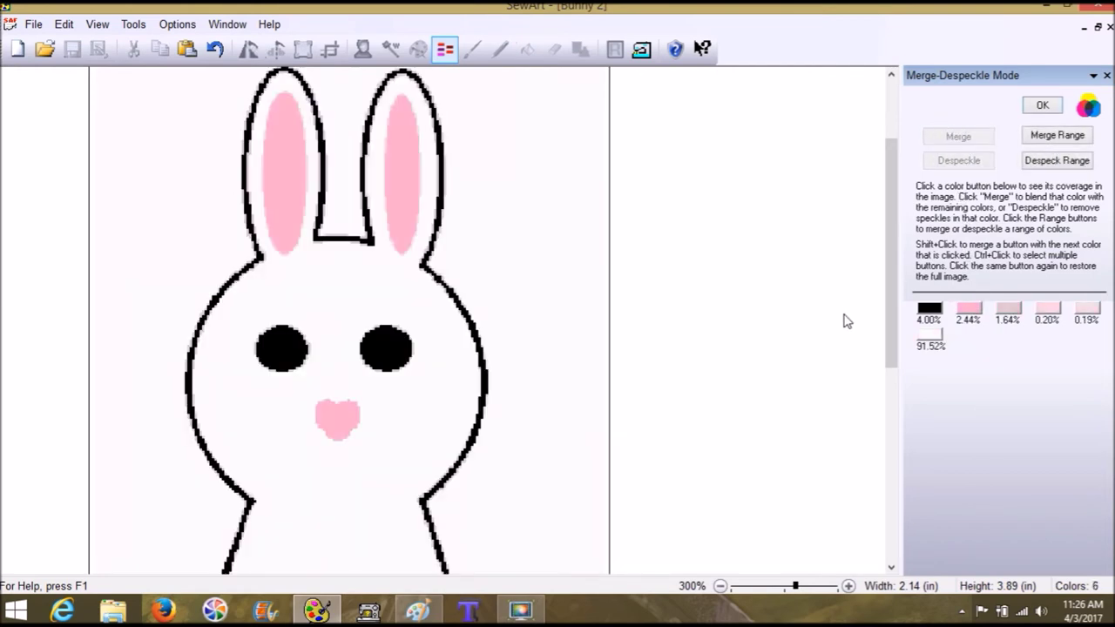
Despeckle the 0.20% colour and merge the 0.19% and 1.84% colours away
left_click(969, 312)
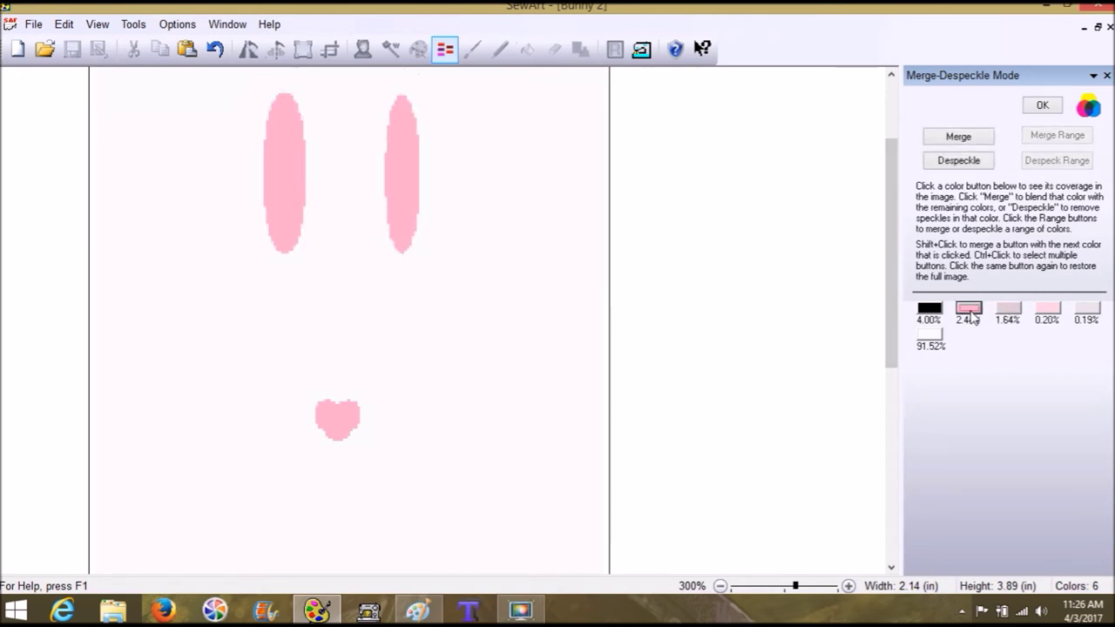
left_click(958, 162)
left_click(1043, 310)
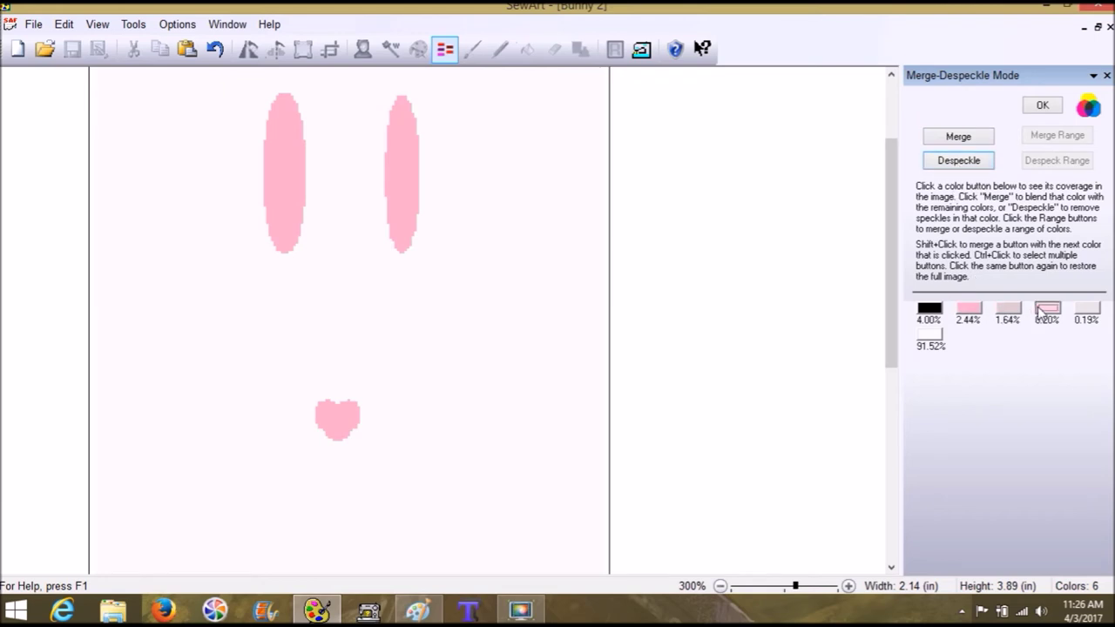
left_click(988, 165)
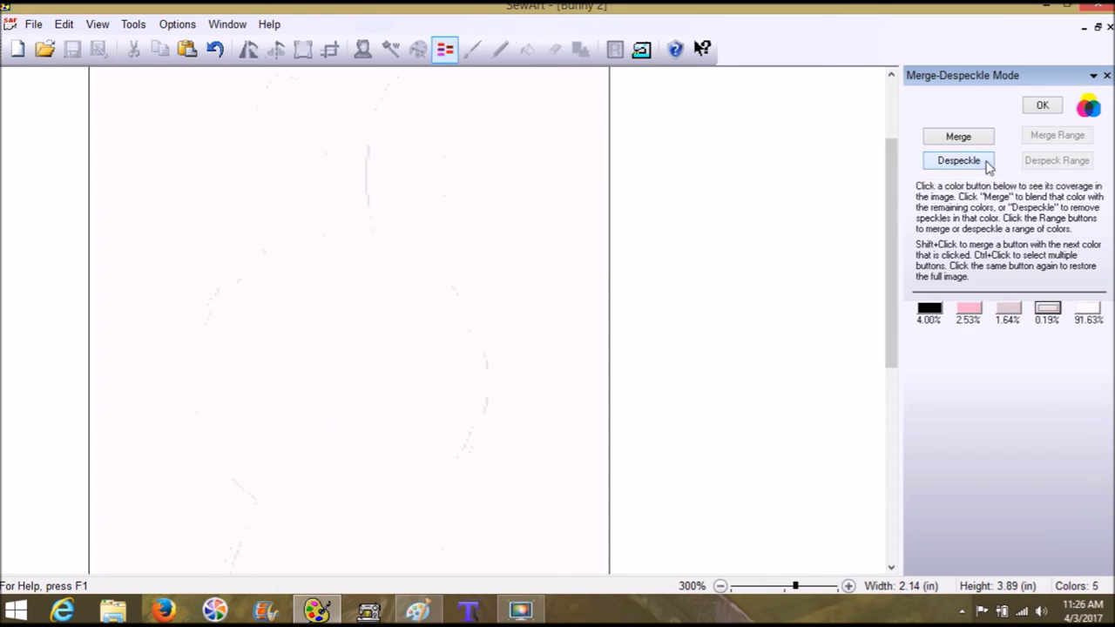
left_click(1049, 313)
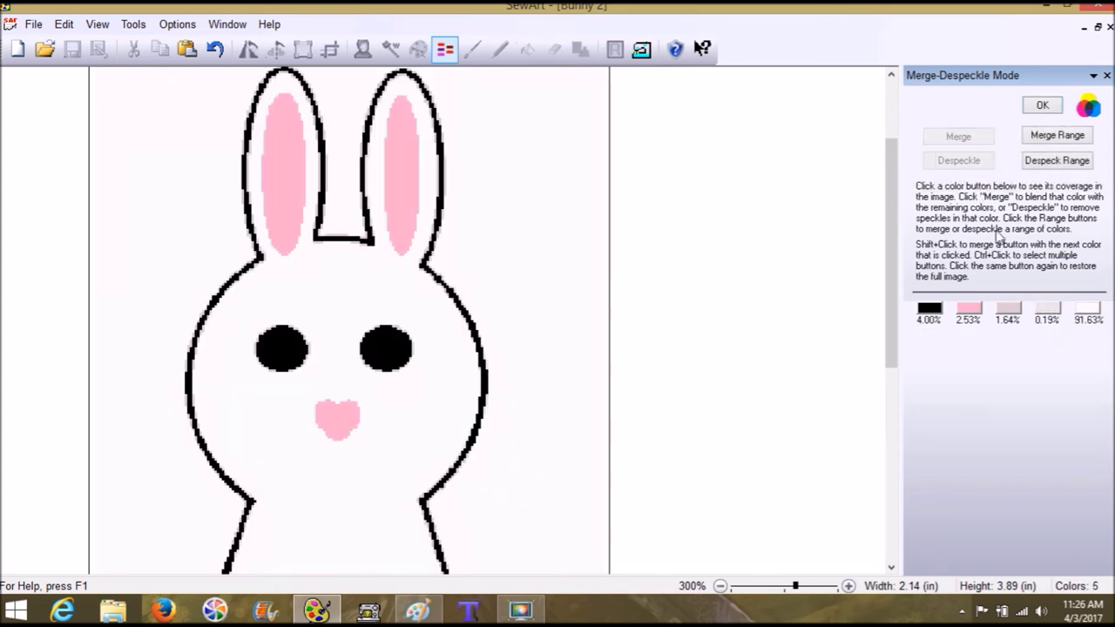
left_click(1049, 313)
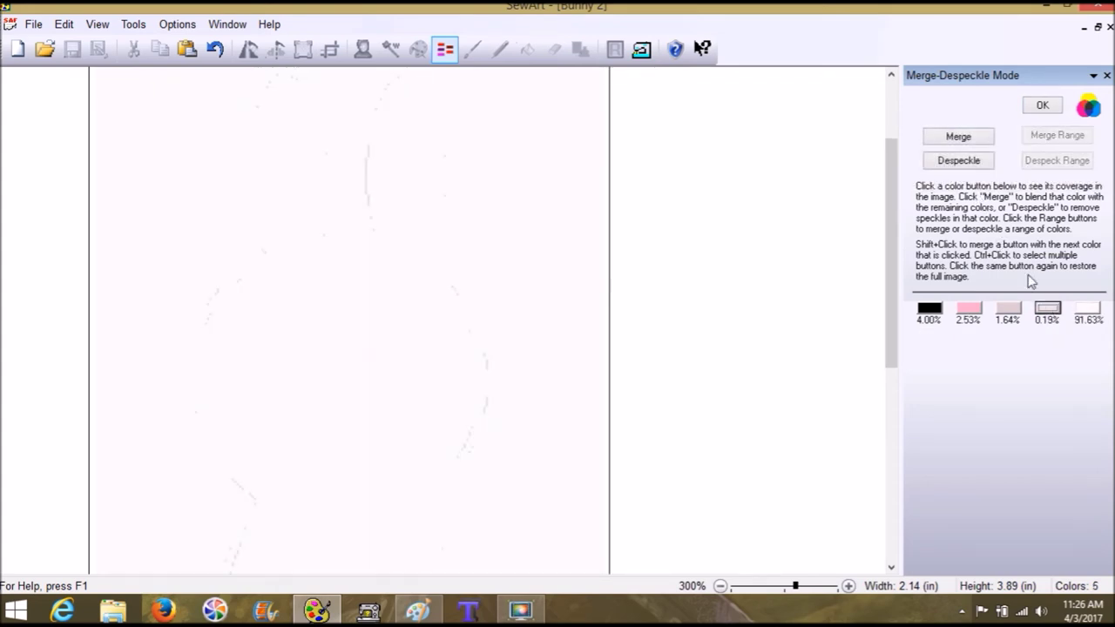
left_click(949, 140)
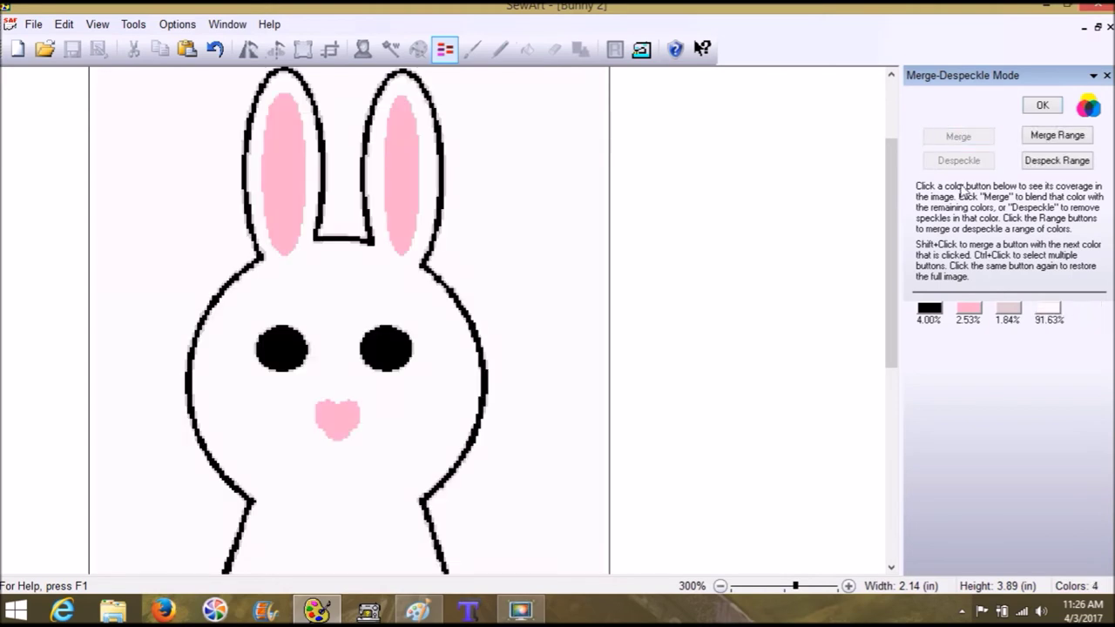
left_click(1010, 316)
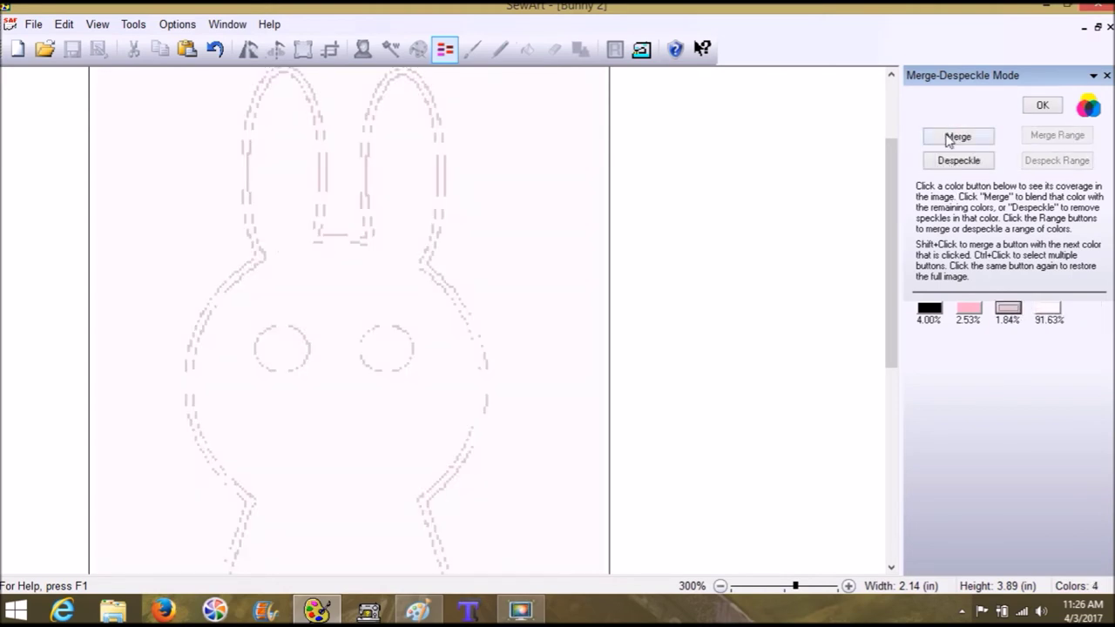
left_click(953, 137)
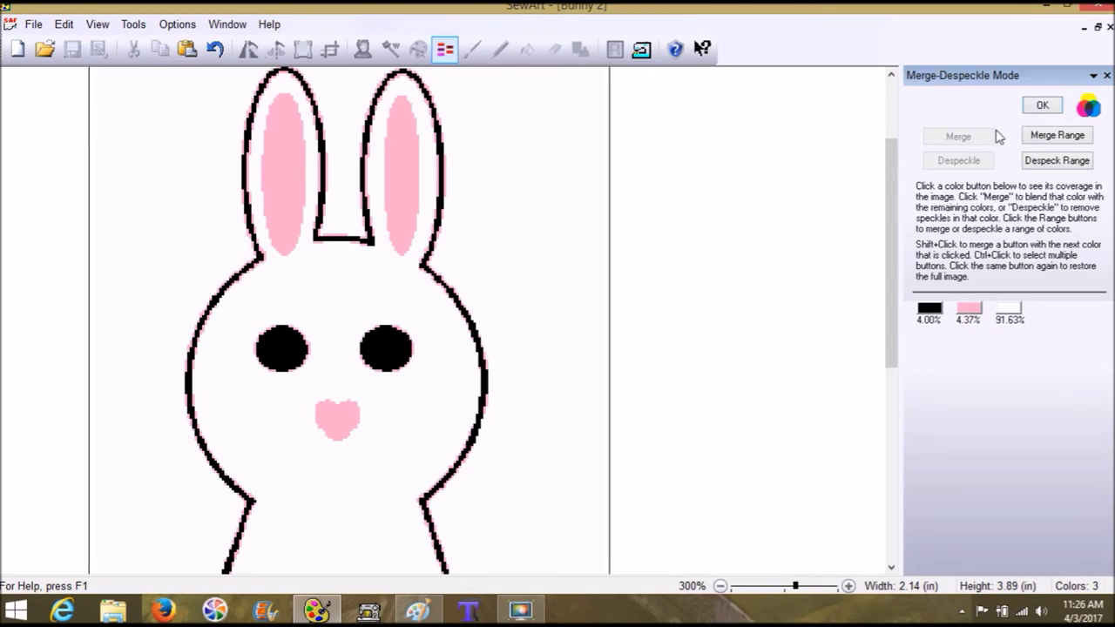
Undo the colour merges repeatedly until the image is back to 92 colours
left_click(216, 51)
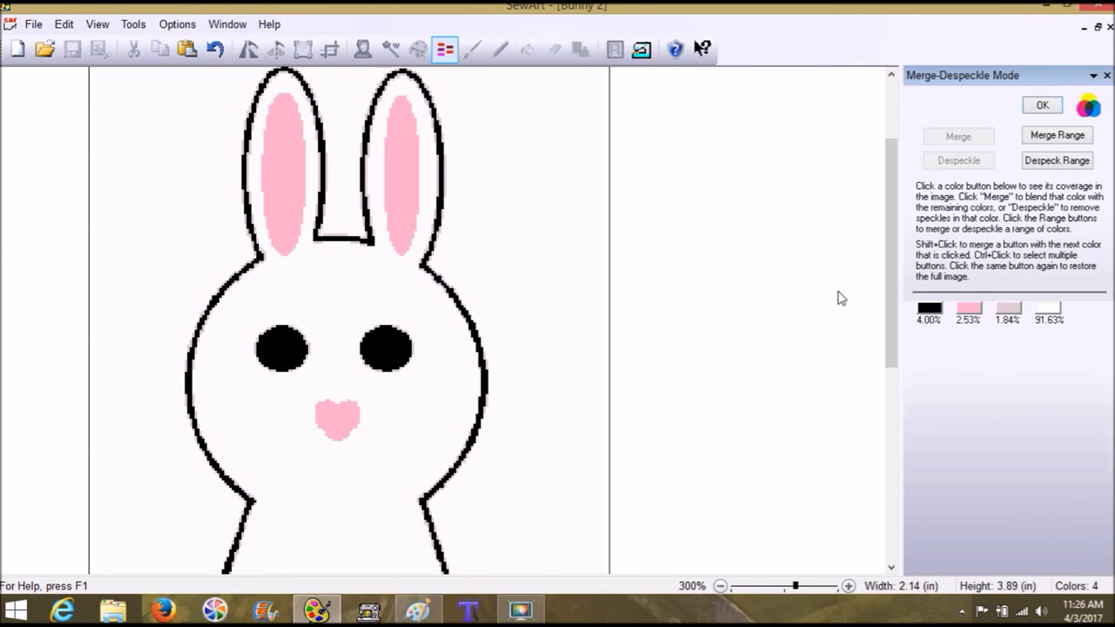
left_click(215, 50)
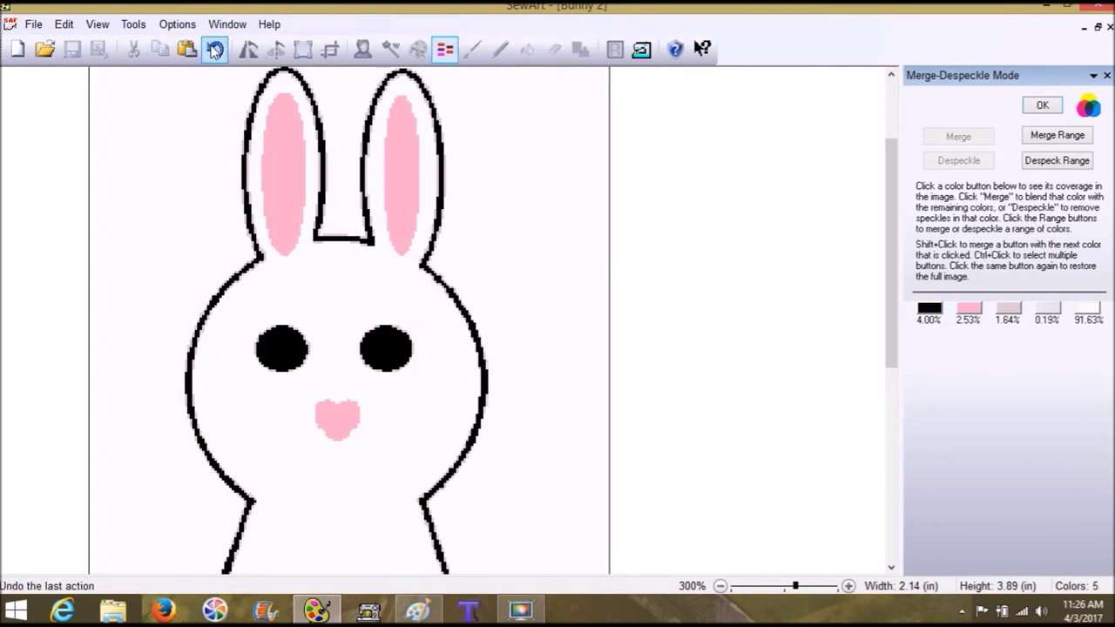
left_click(215, 51)
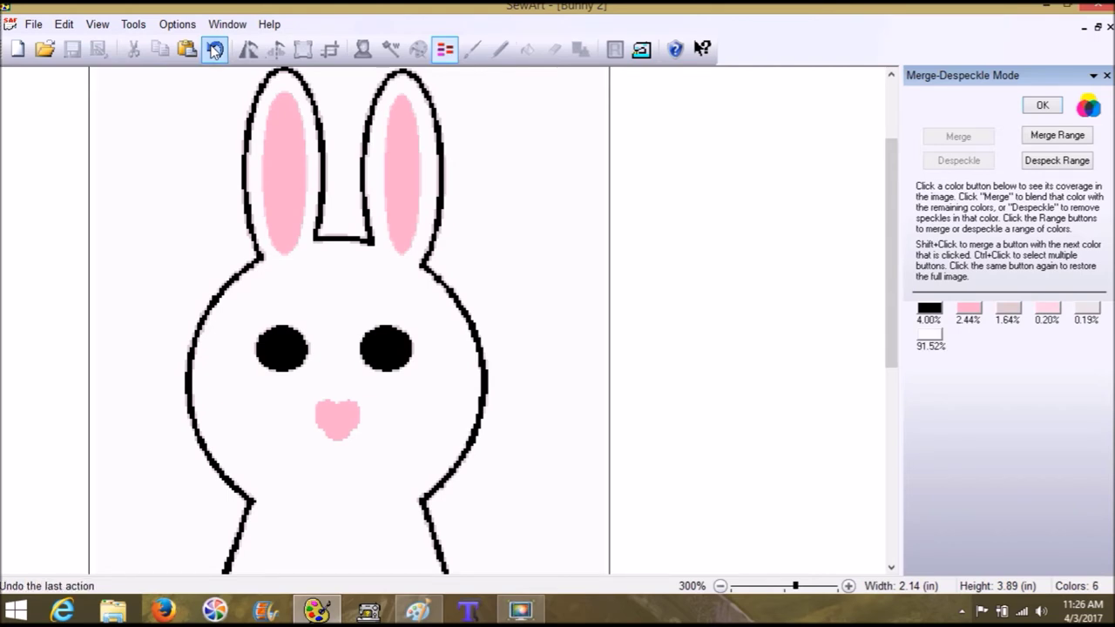
left_click(215, 51)
left_click(216, 51)
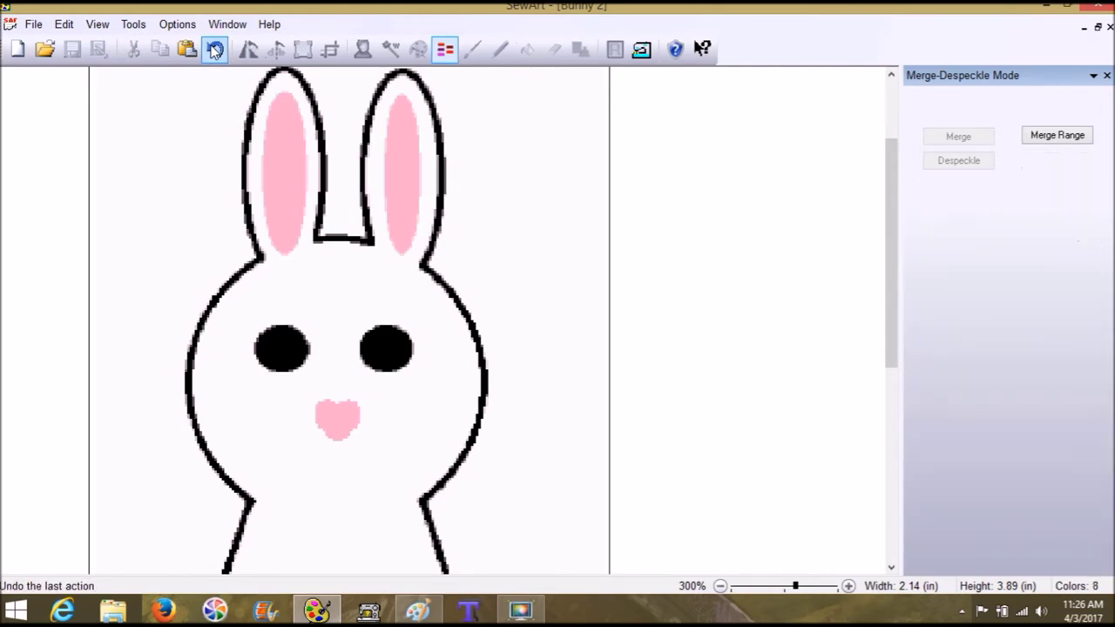
left_click(215, 51)
left_click(215, 50)
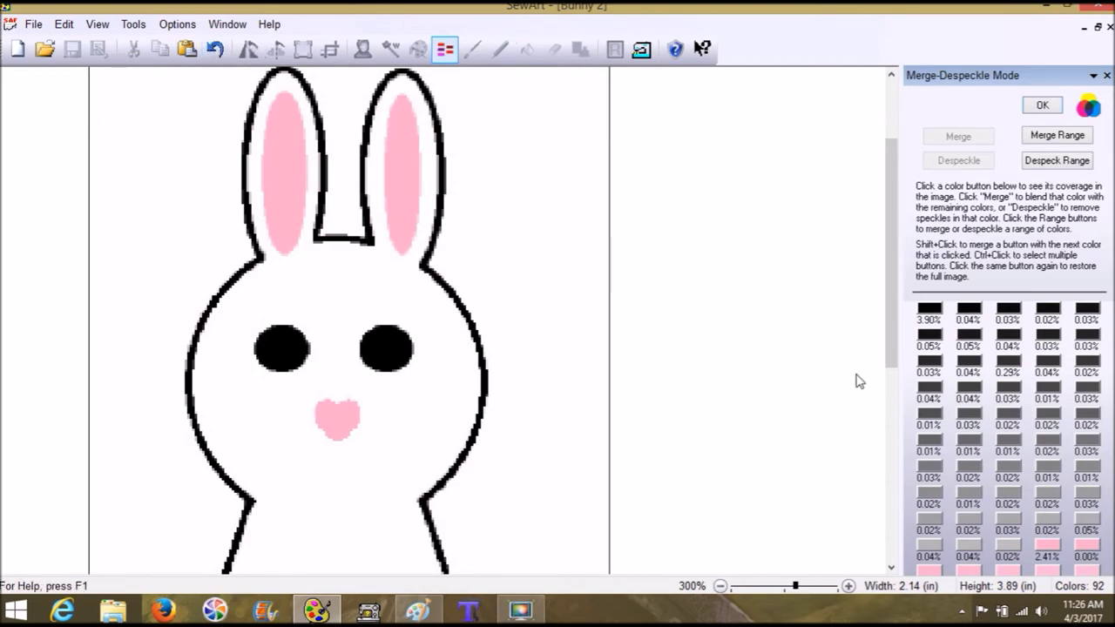
Merge all colours below 0.50% coverage, then merge the 0.71% and 0.55% greys away
left_click(1056, 136)
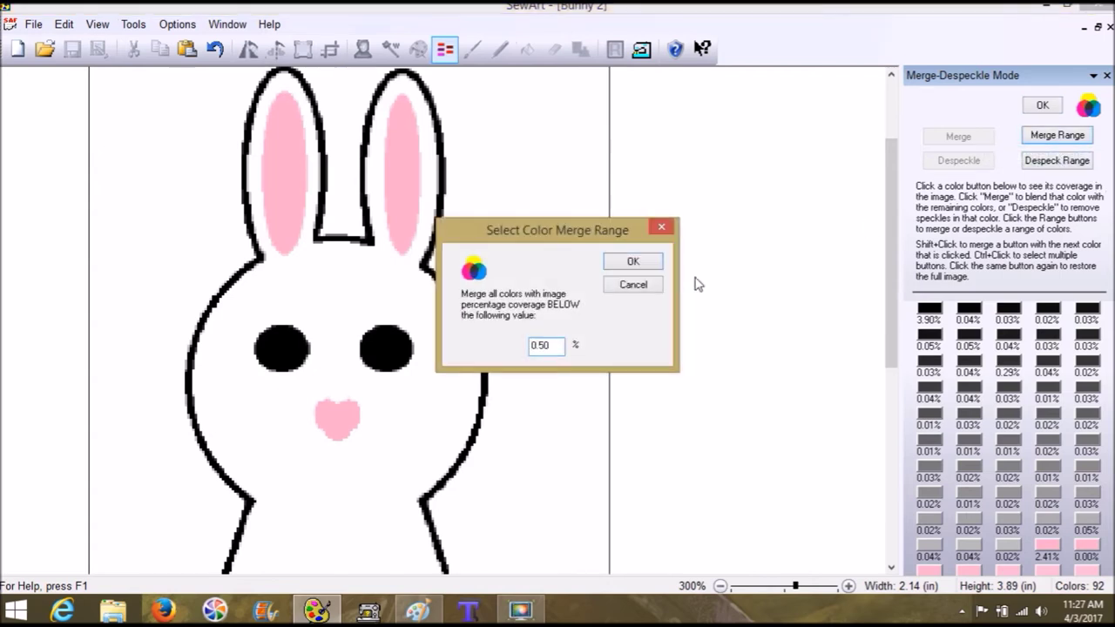
left_click(632, 261)
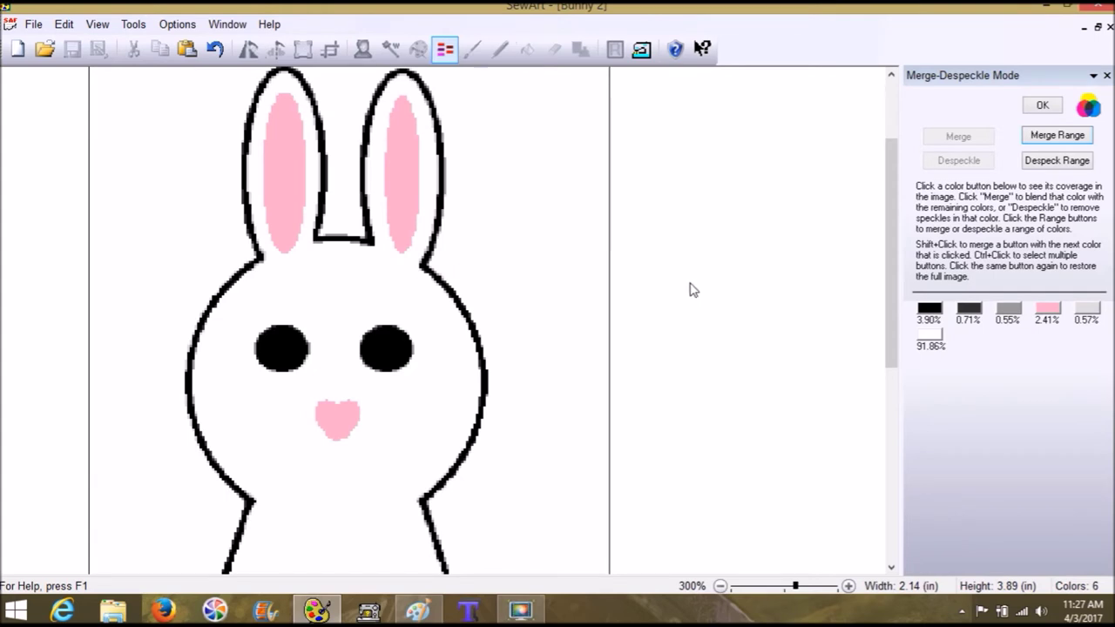
left_click(968, 310)
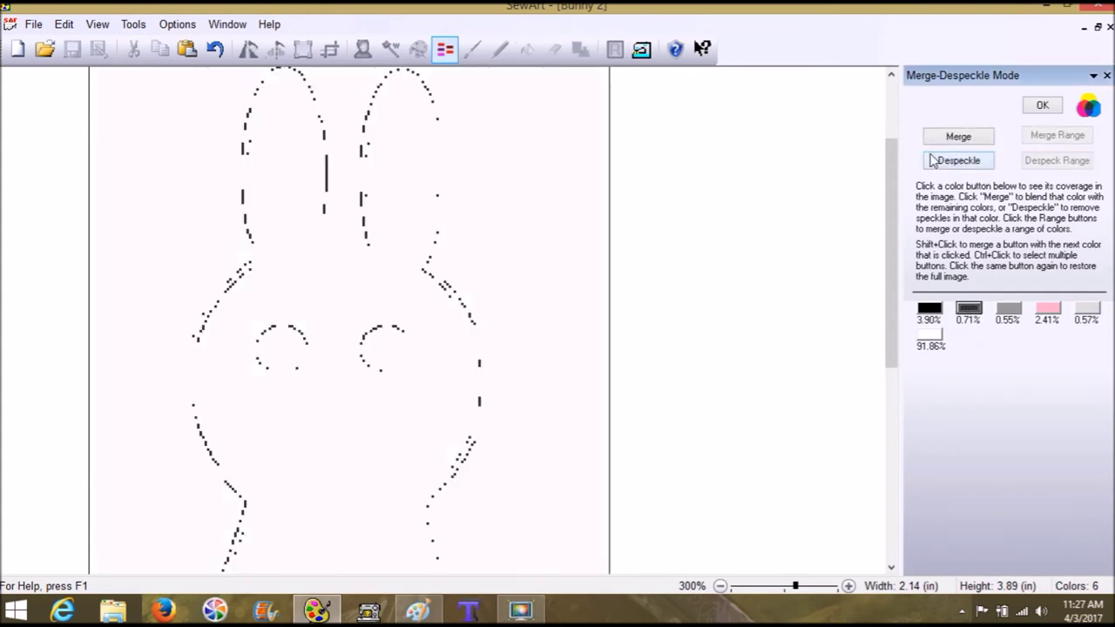
left_click(938, 141)
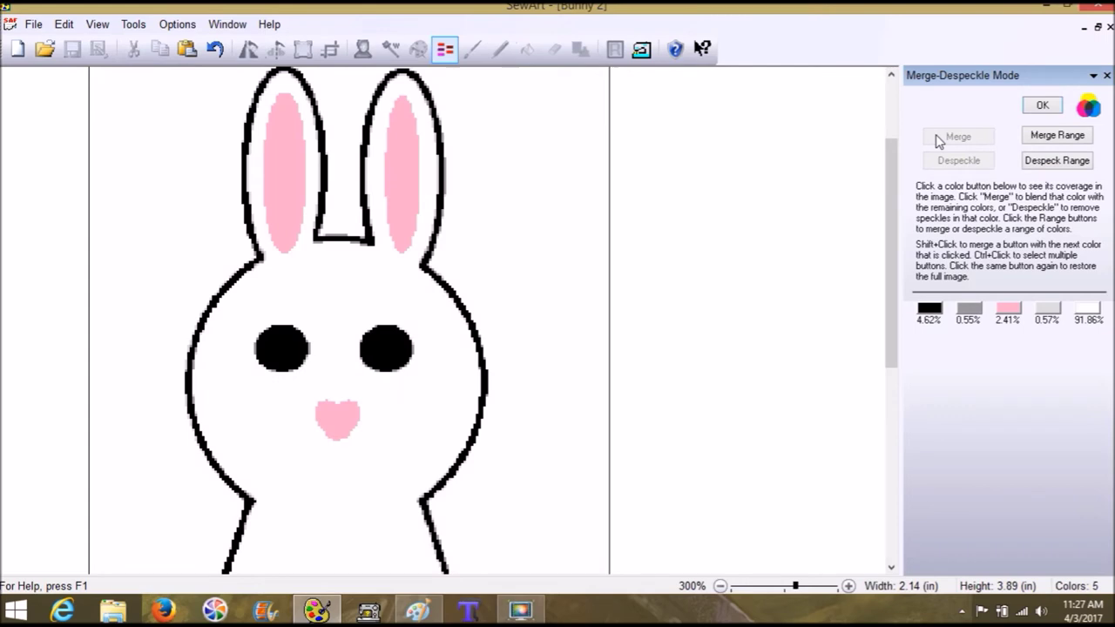
left_click(968, 310)
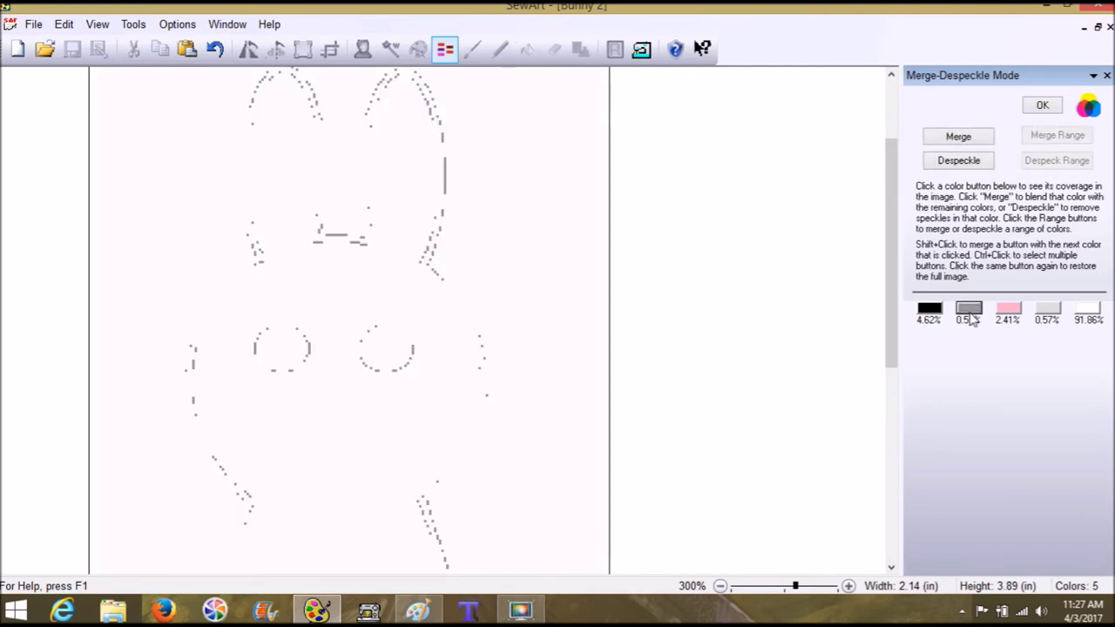
left_click(953, 141)
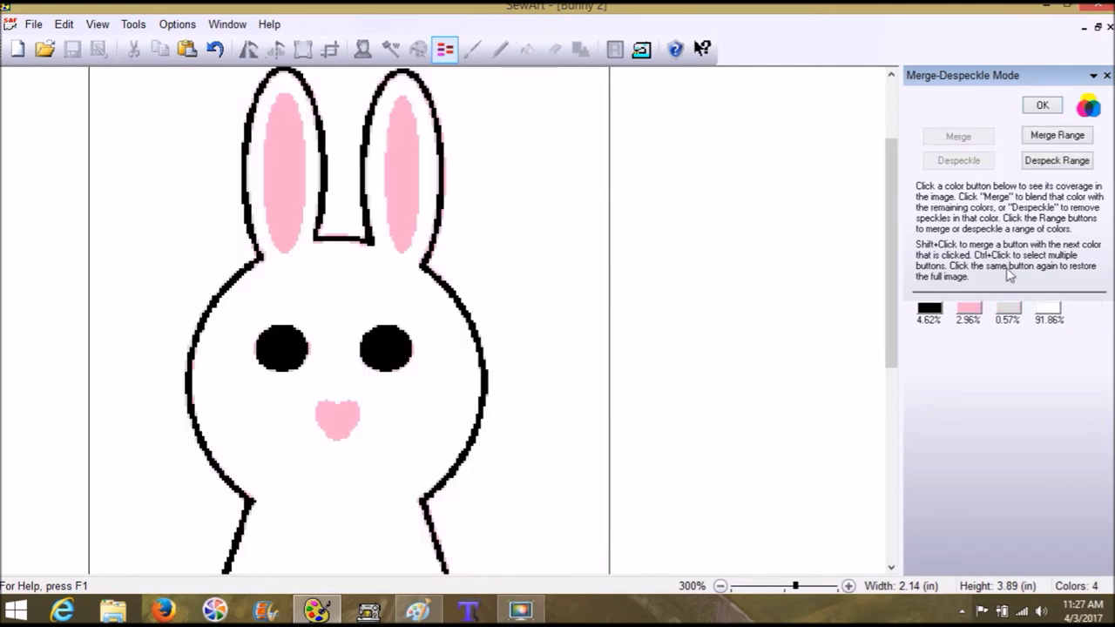
Despeckle the 0.57% grey and the pink, check black, pink and white coverage, and accept
left_click(1008, 312)
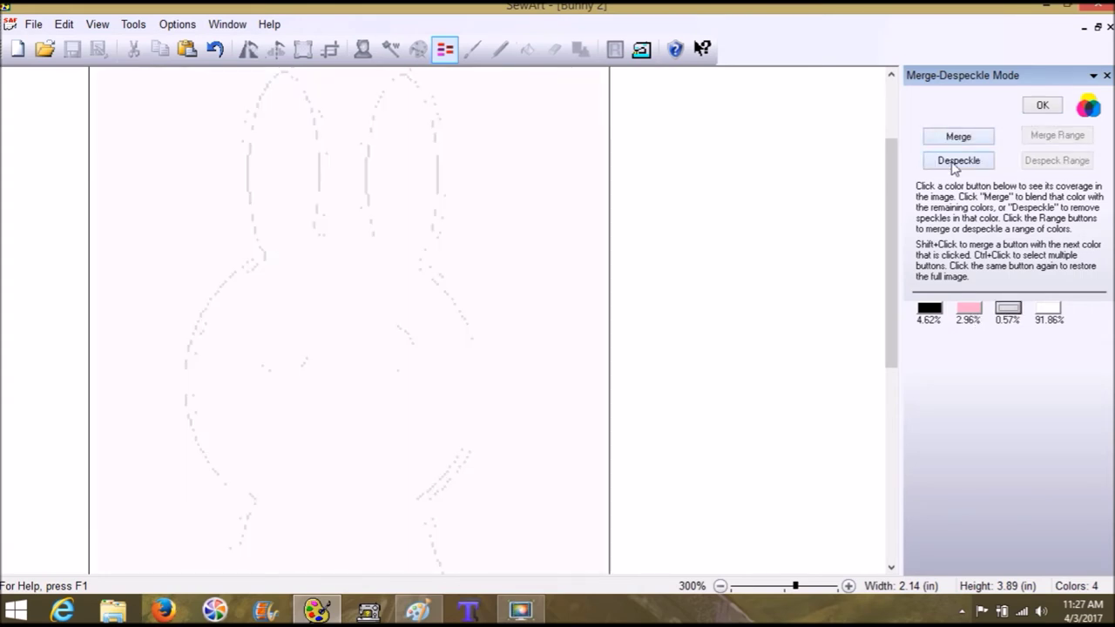
left_click(955, 164)
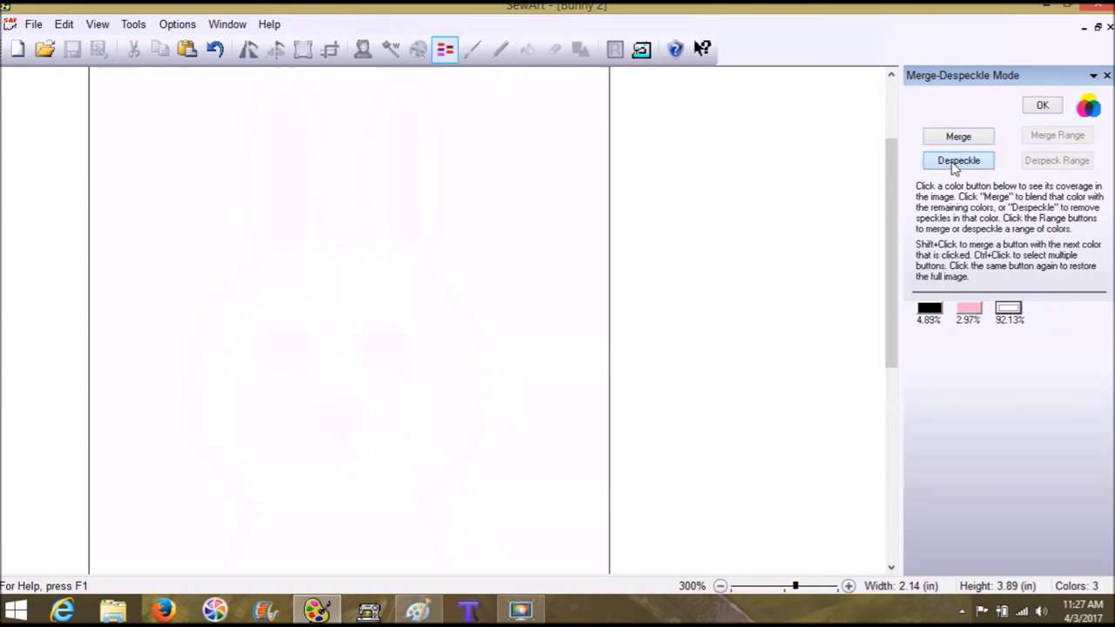
left_click(970, 311)
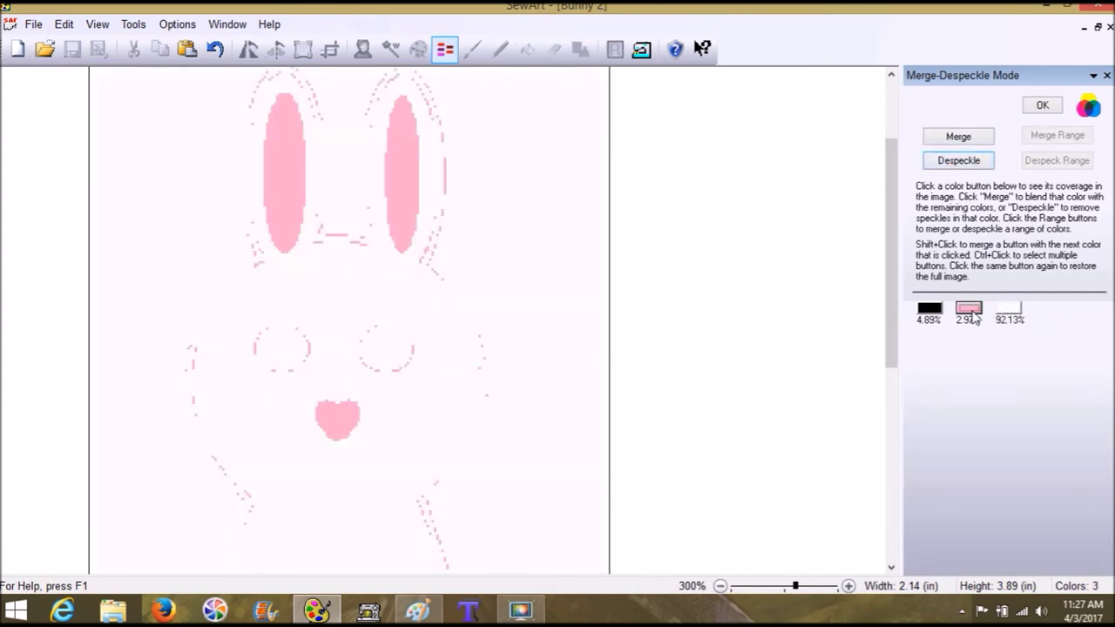
left_click(952, 162)
left_click(930, 309)
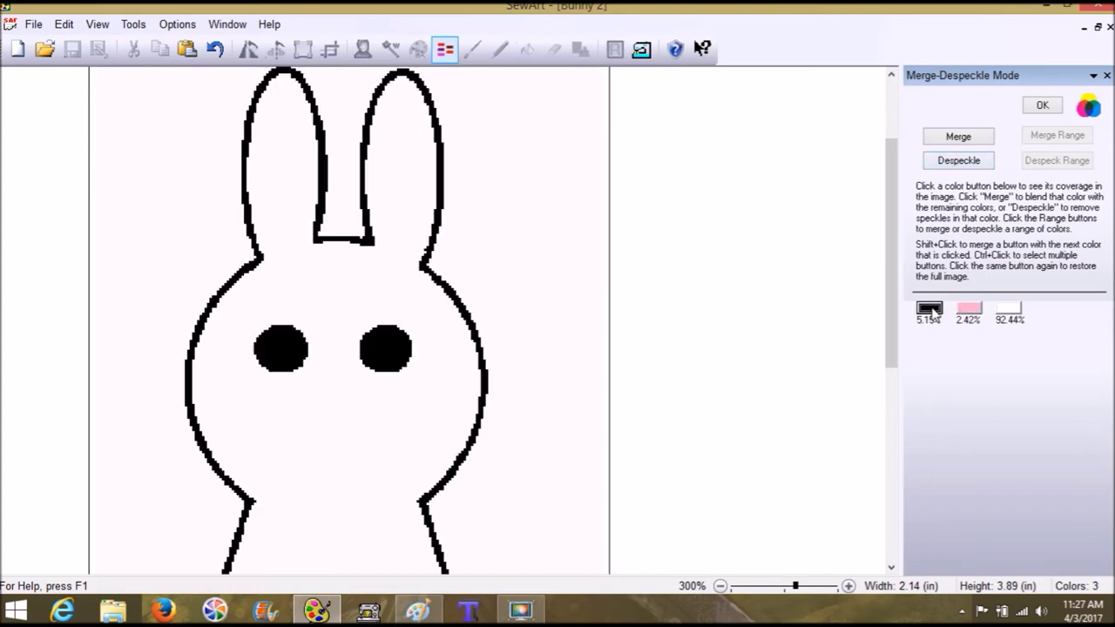
left_click(968, 311)
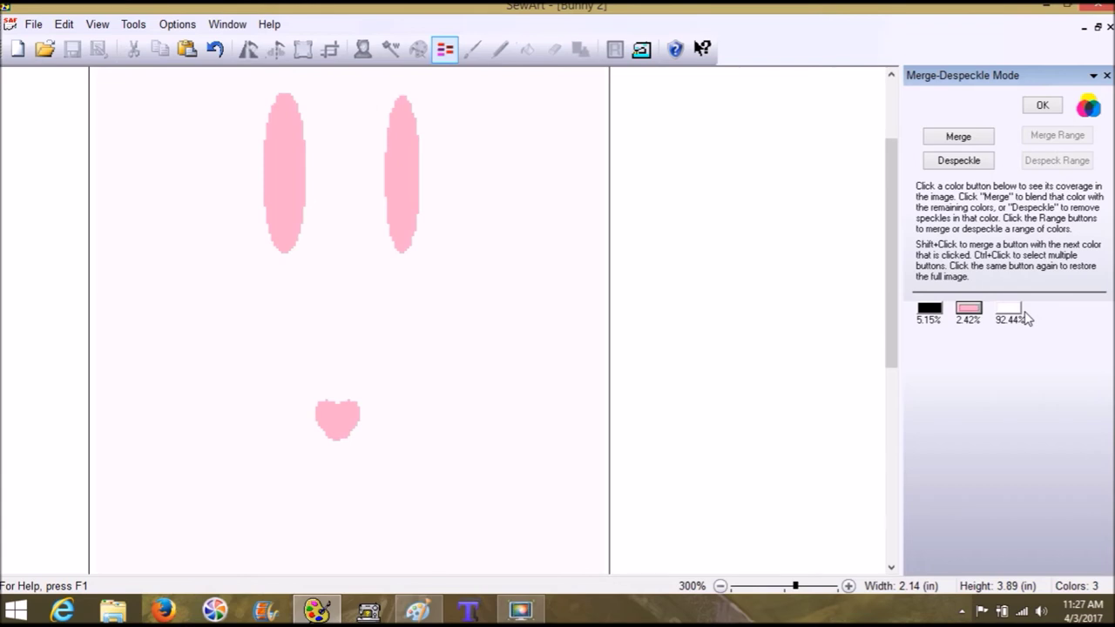
left_click(1019, 315)
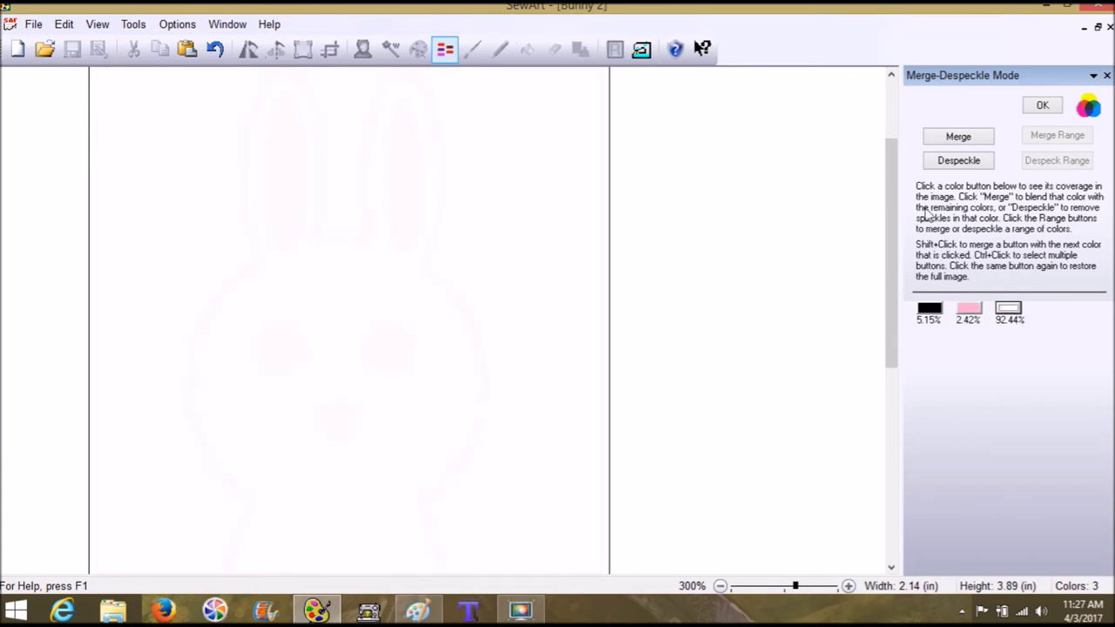
left_click(445, 49)
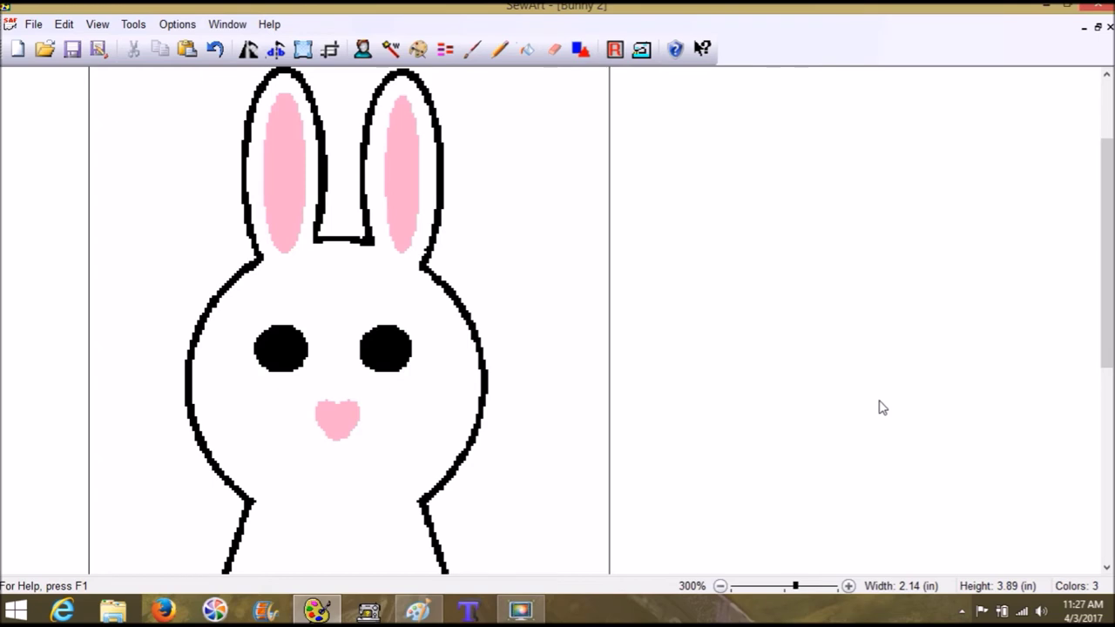
left_click(768, 586)
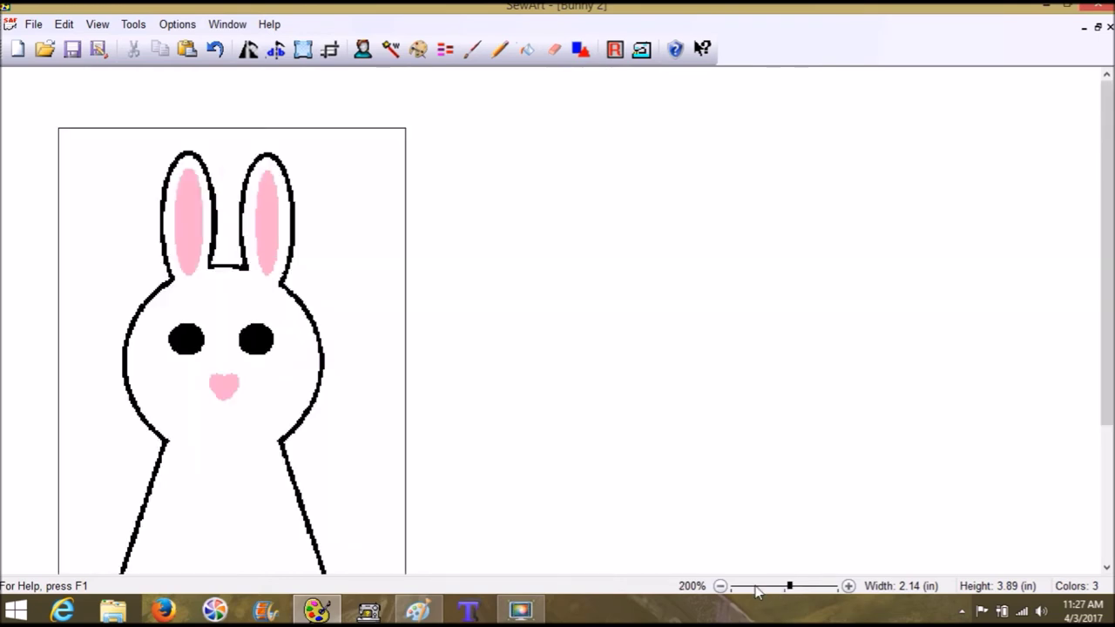
left_click(756, 588)
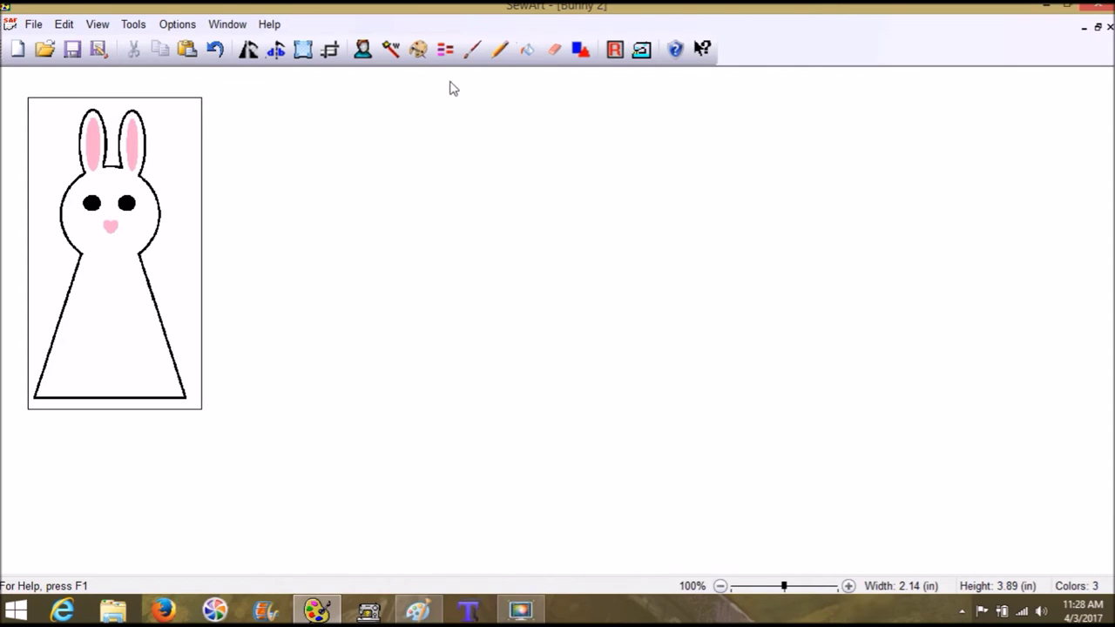
left_click(642, 52)
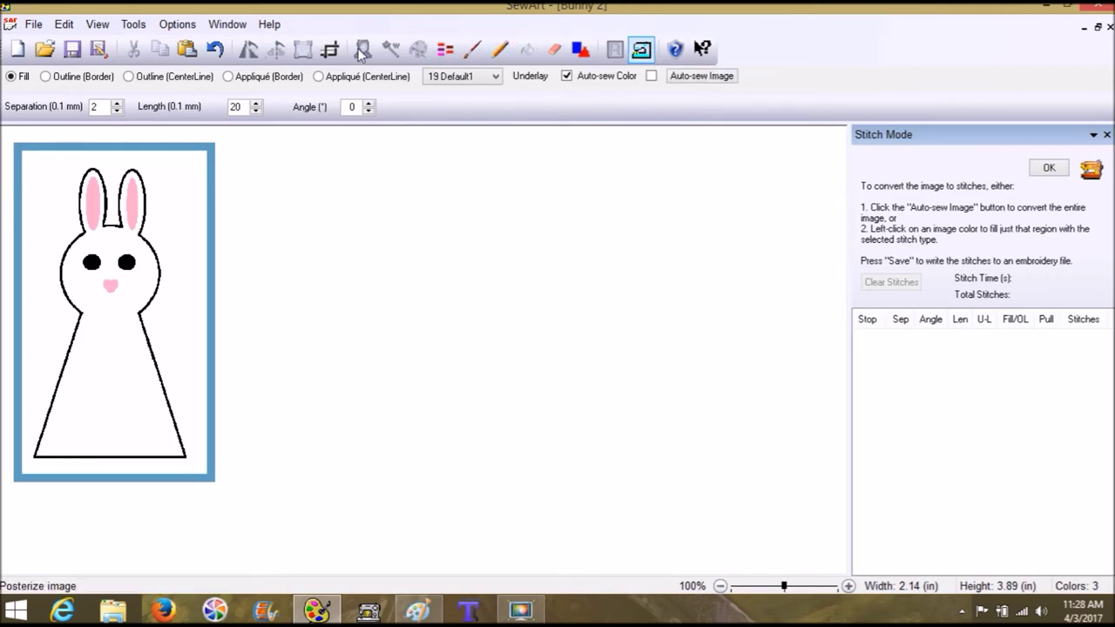
Try Appliqué (CenterLine) 5 Satin stitching on the black outline, then clear the stitches
left_click(319, 77)
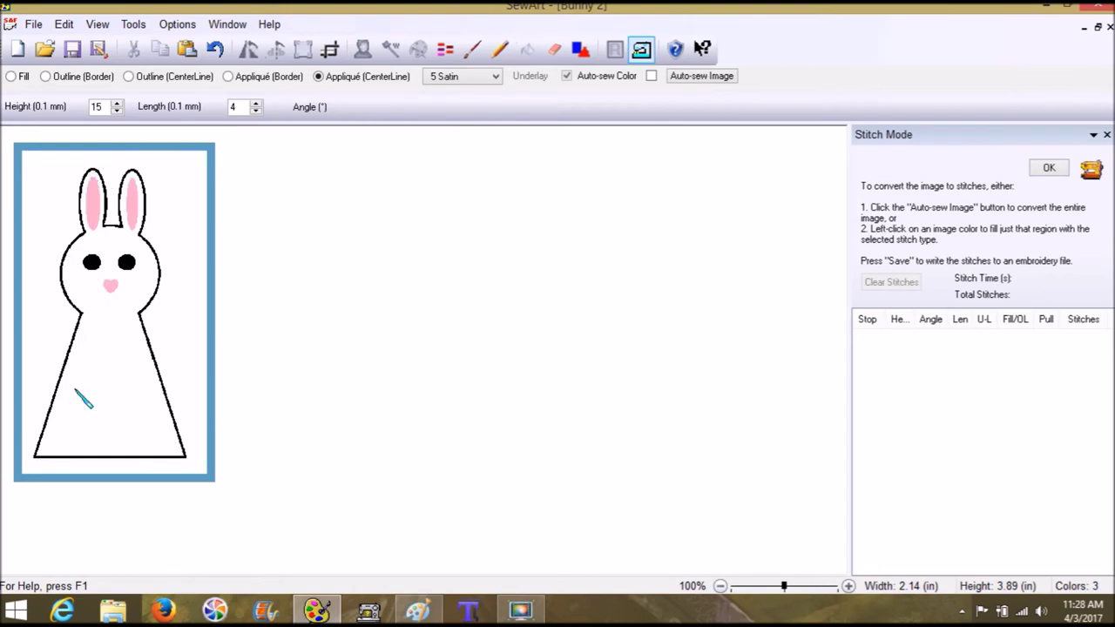
left_click(32, 453)
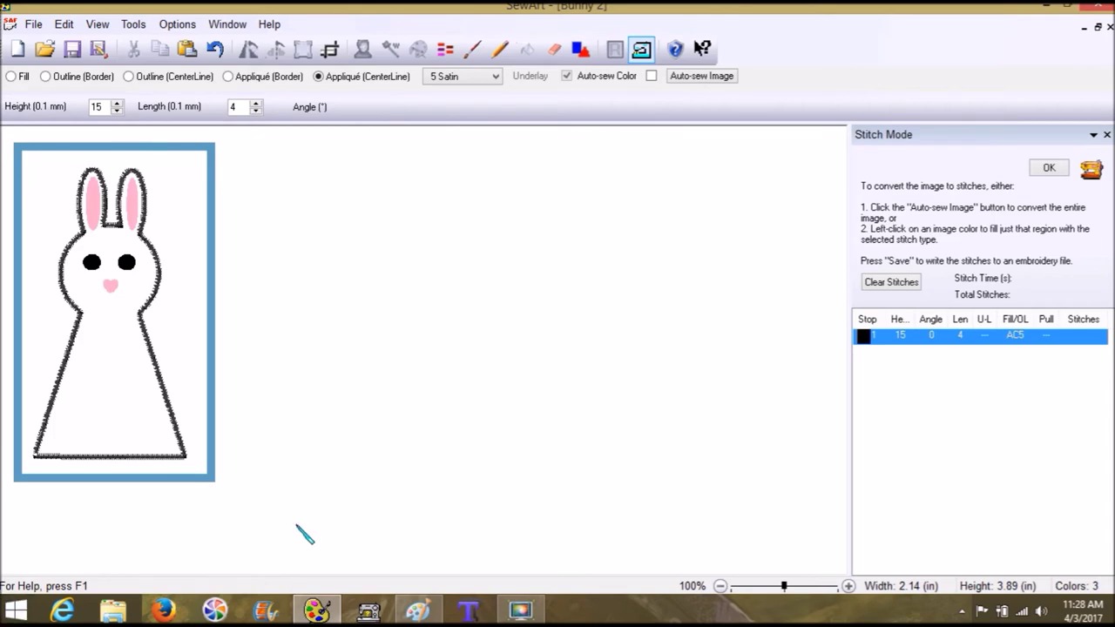
left_click(898, 287)
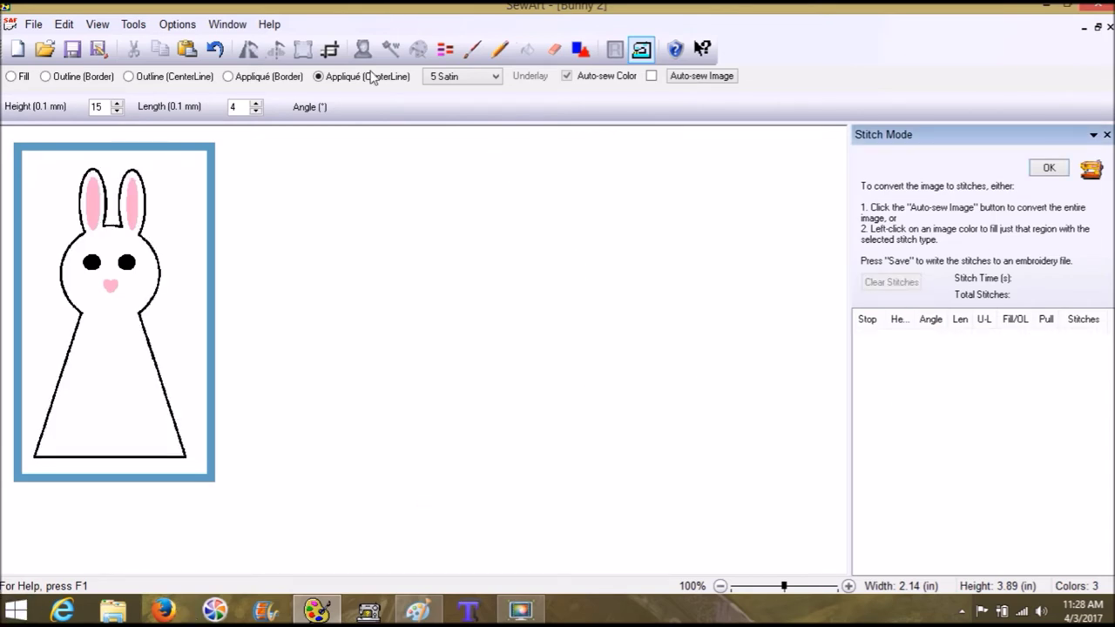
Stitch the black bunny outline as 2 Bean appliqué with separation 2 and length 25
left_click(447, 79)
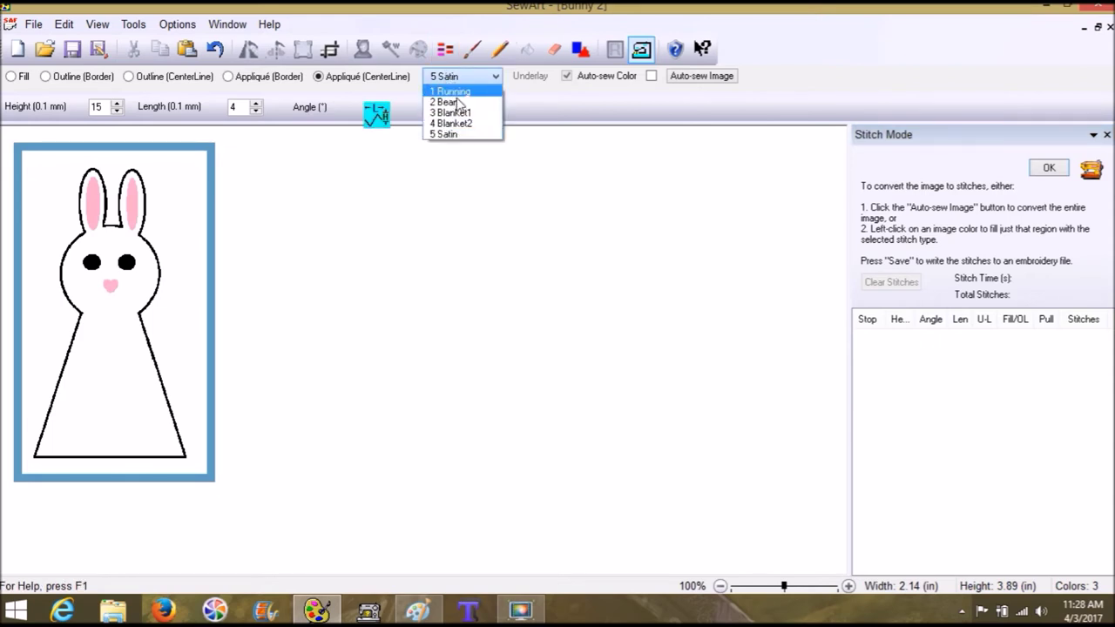
left_click(452, 102)
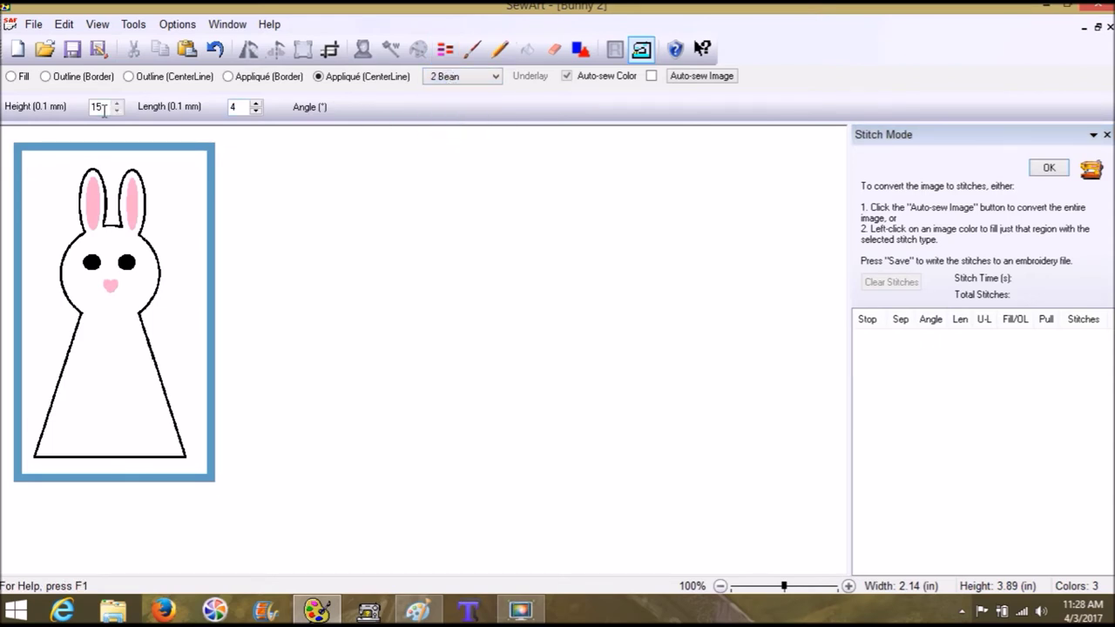
left_click_drag(104, 110, 86, 113)
type("2")
left_click_drag(245, 107, 218, 111)
type("25")
left_click(35, 456)
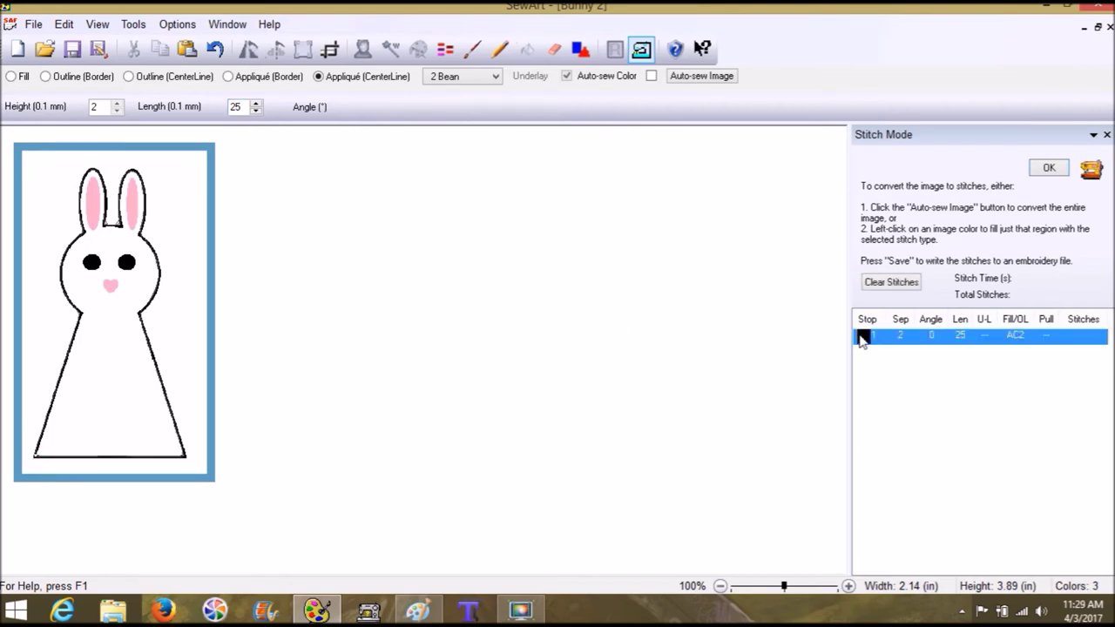
right_click(863, 338)
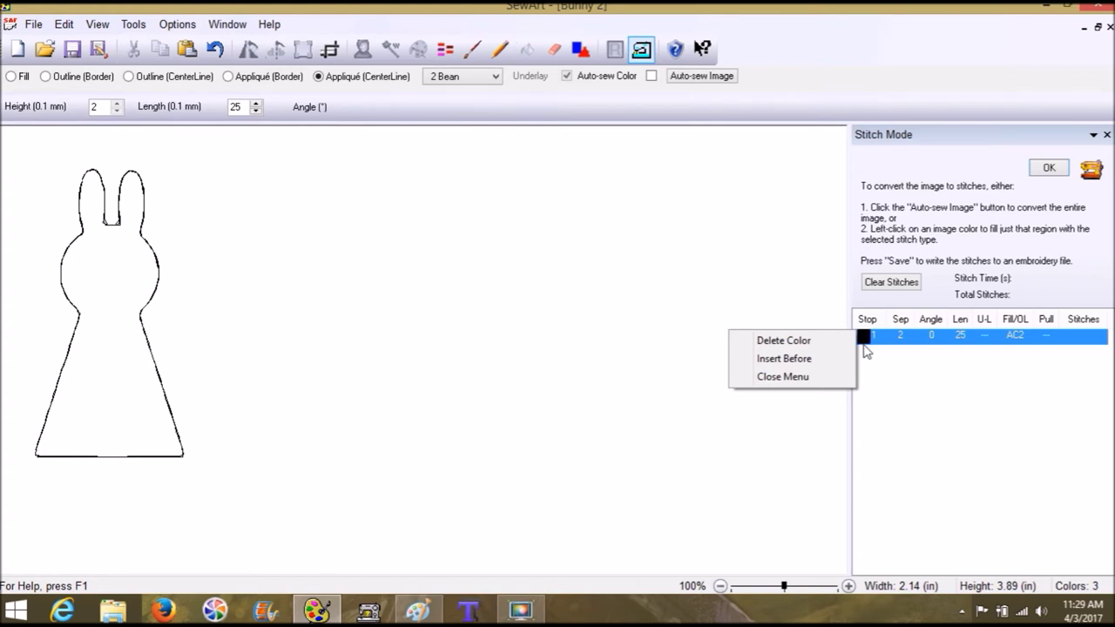
left_click(831, 385)
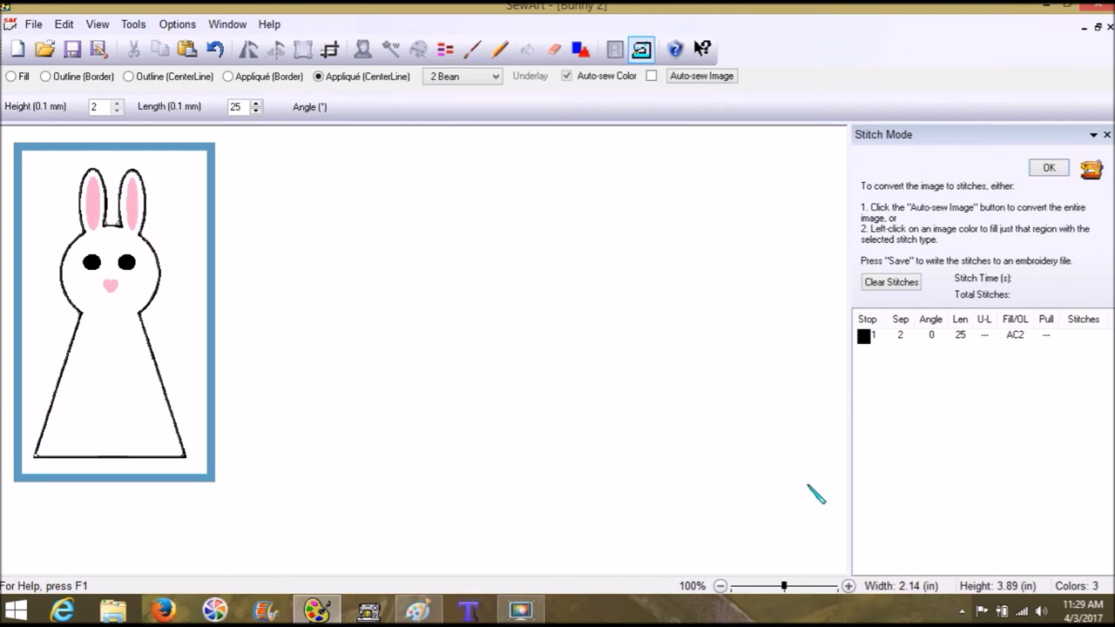
left_click(821, 591)
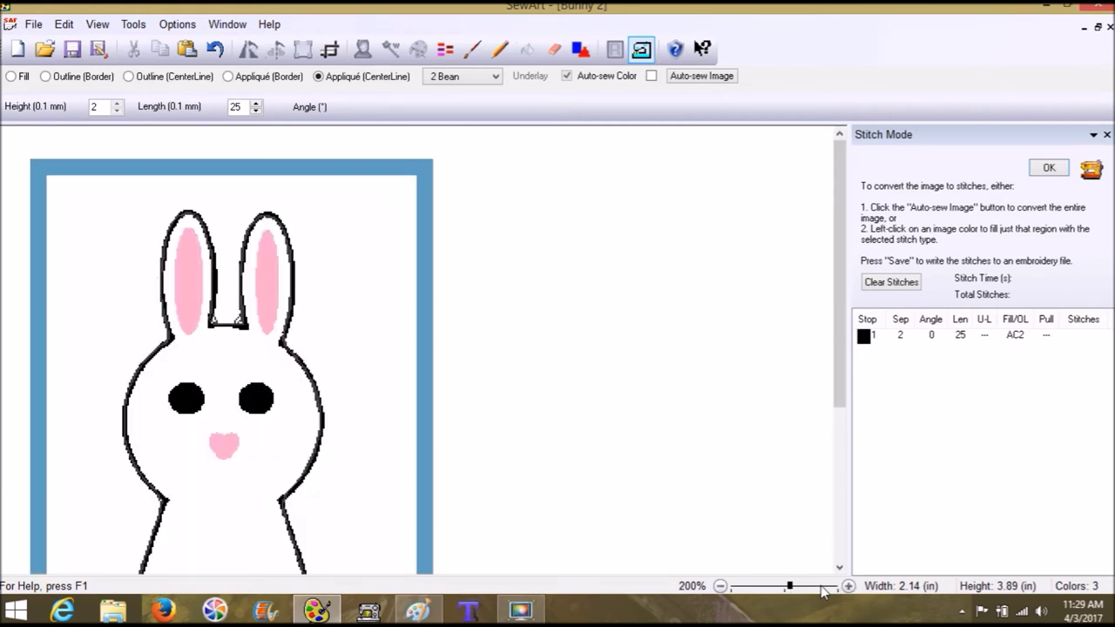
Fill-stitch both pink inner ears, the pink nose and both black eyes
left_click(12, 77)
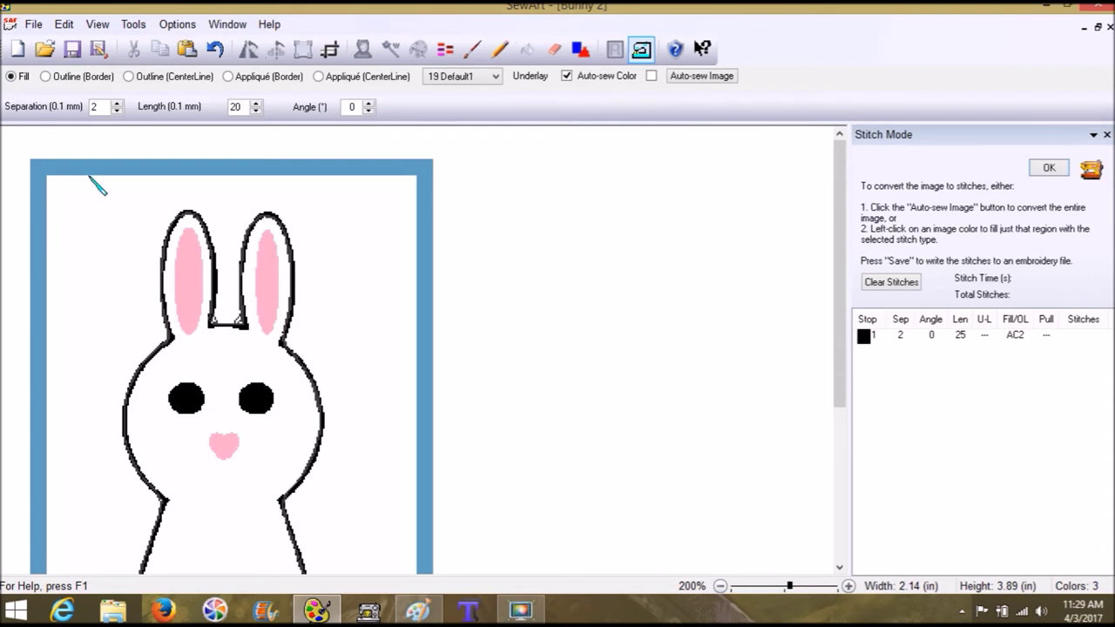
left_click(190, 237)
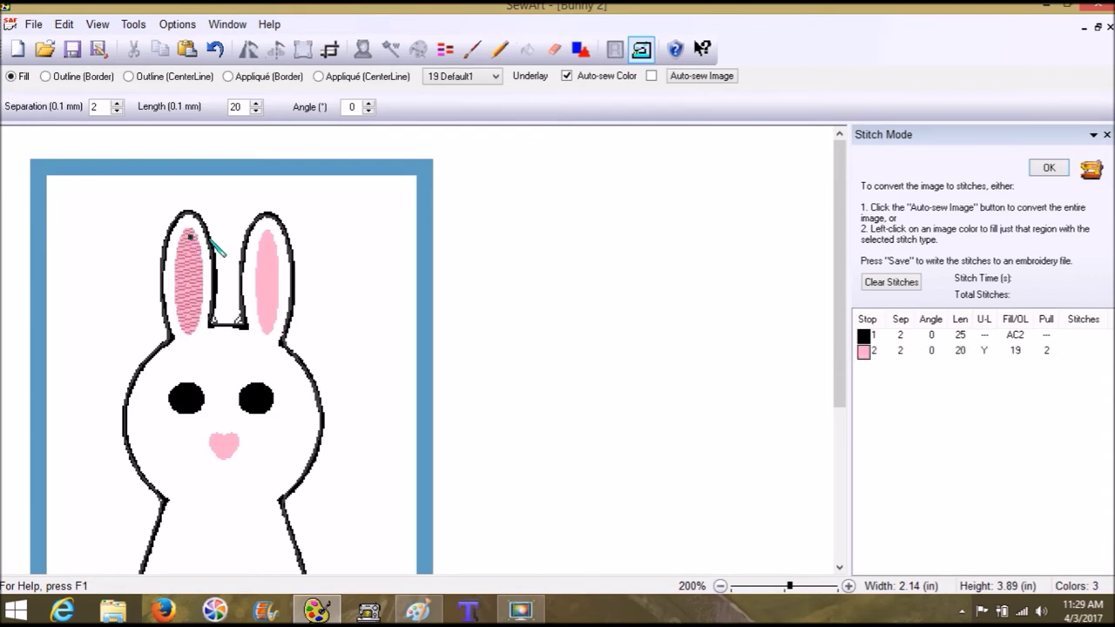
left_click(274, 247)
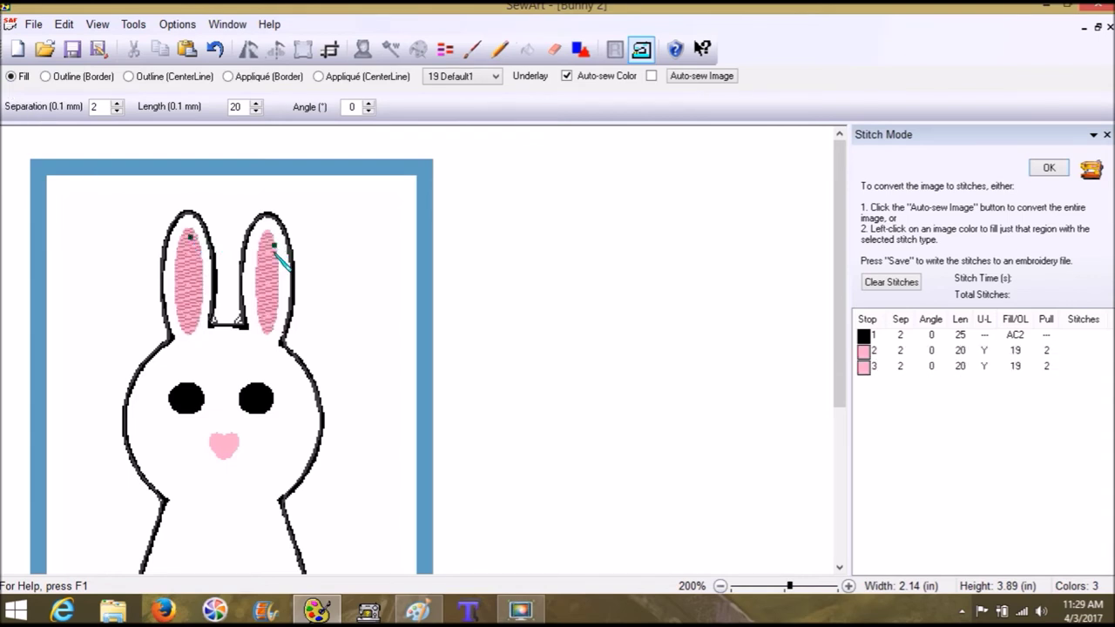
left_click(233, 442)
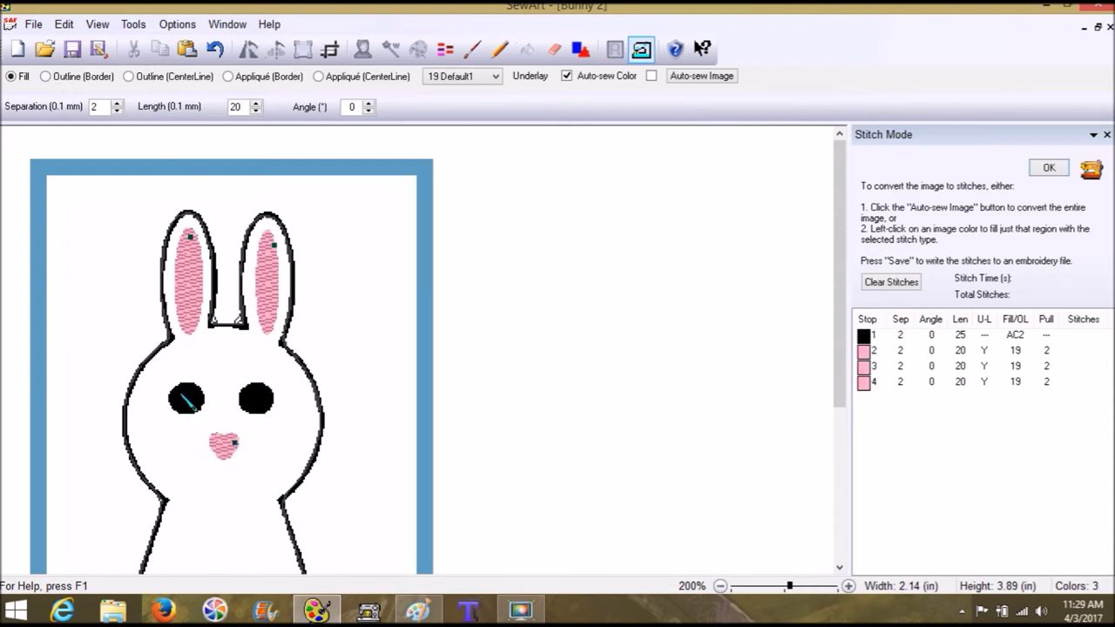
left_click(181, 399)
left_click(258, 397)
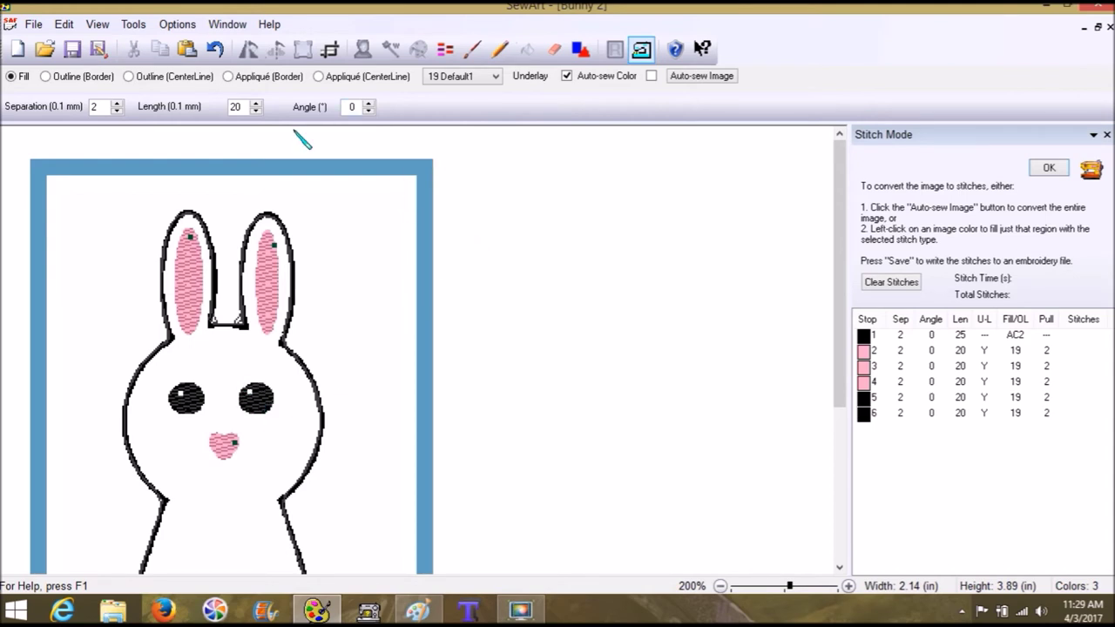
left_click(39, 29)
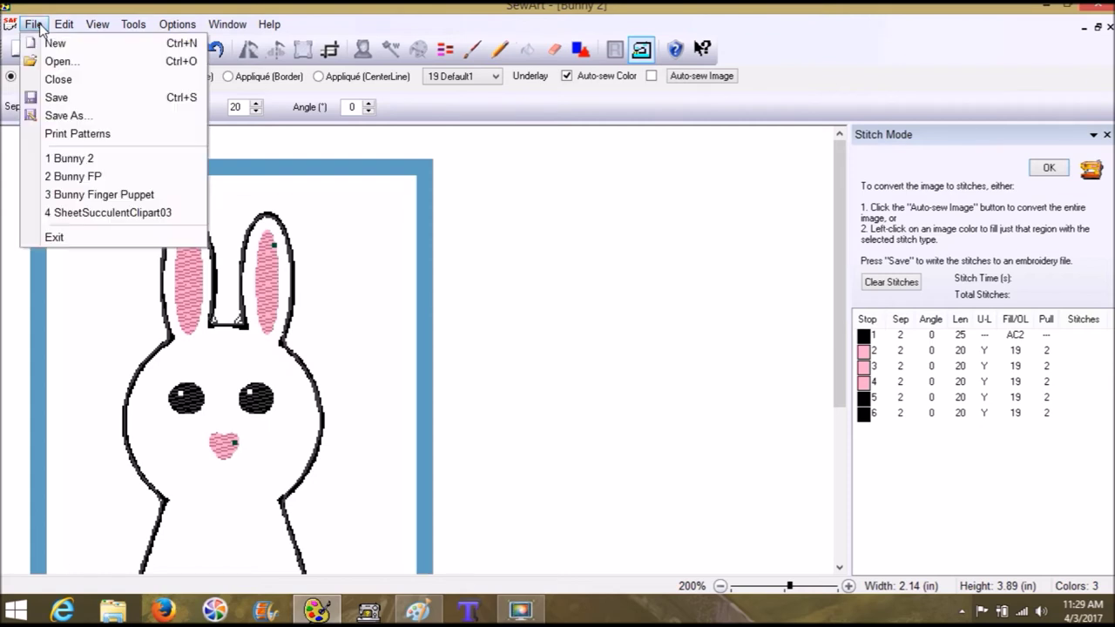
Save the design as the Brother PES file Bunny 2 on the Desktop, skipping the image save
left_click(78, 115)
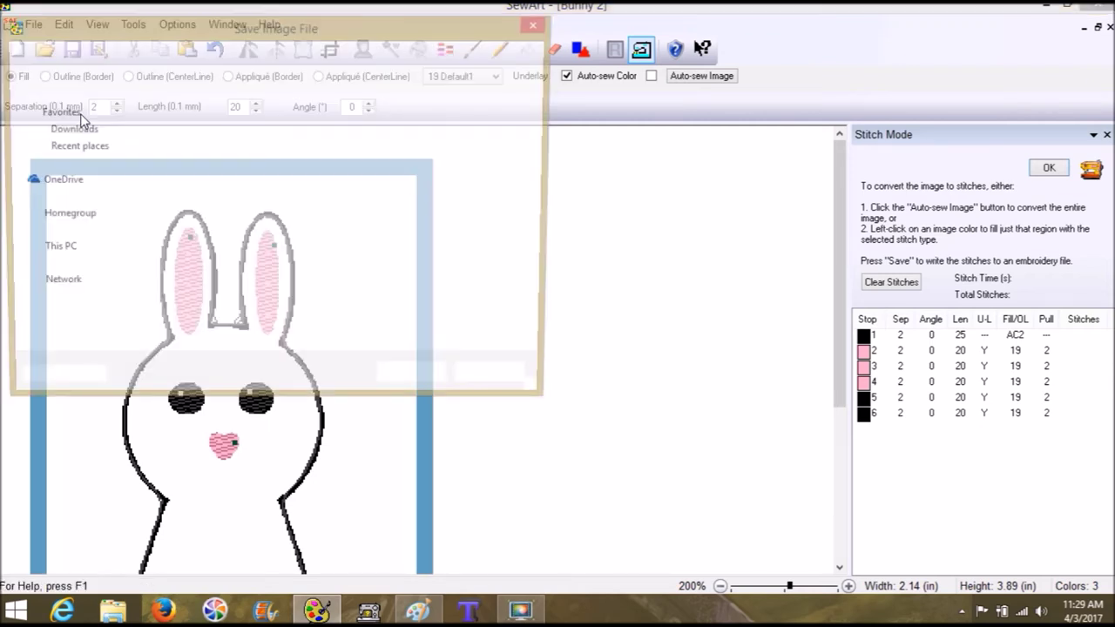
left_click(479, 389)
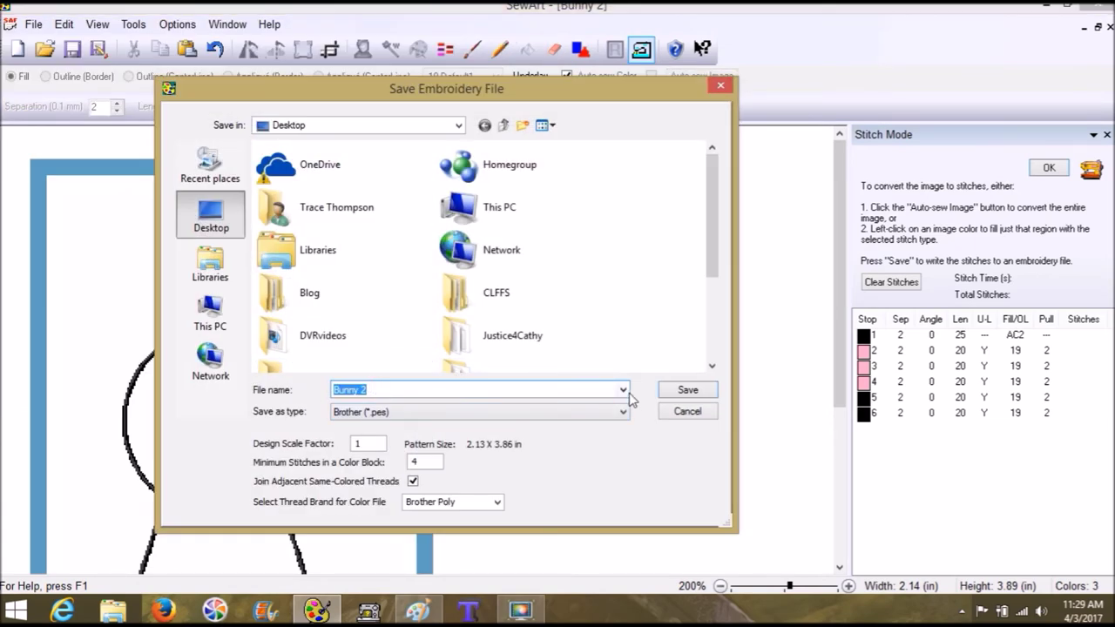
left_click(687, 391)
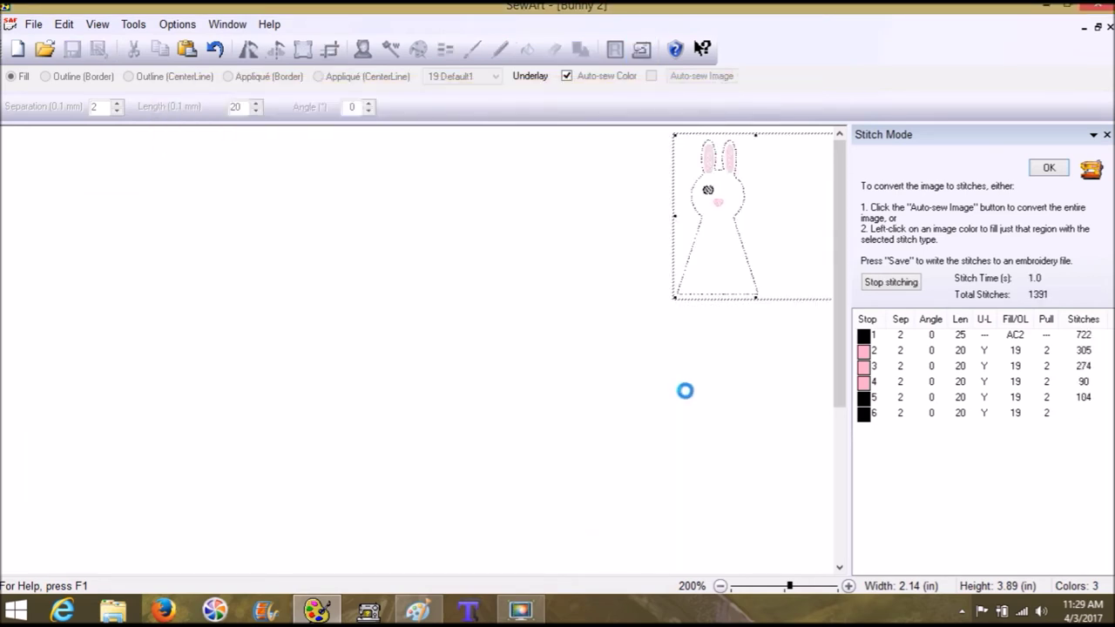
Dismiss the successful-save message after the 1594-stitch Bunny 2 stitch-out completes
left_click(703, 342)
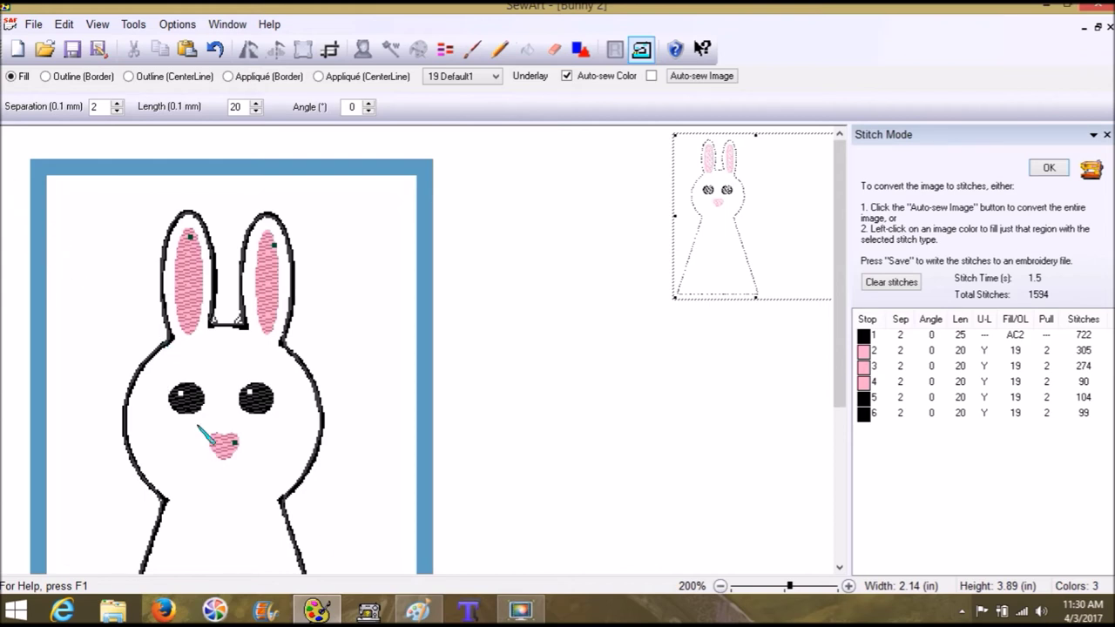
Launch SewWhat-Pro and load Bunny 2.pes from the Desktop (1394 stitches, five colours)
left_click(367, 612)
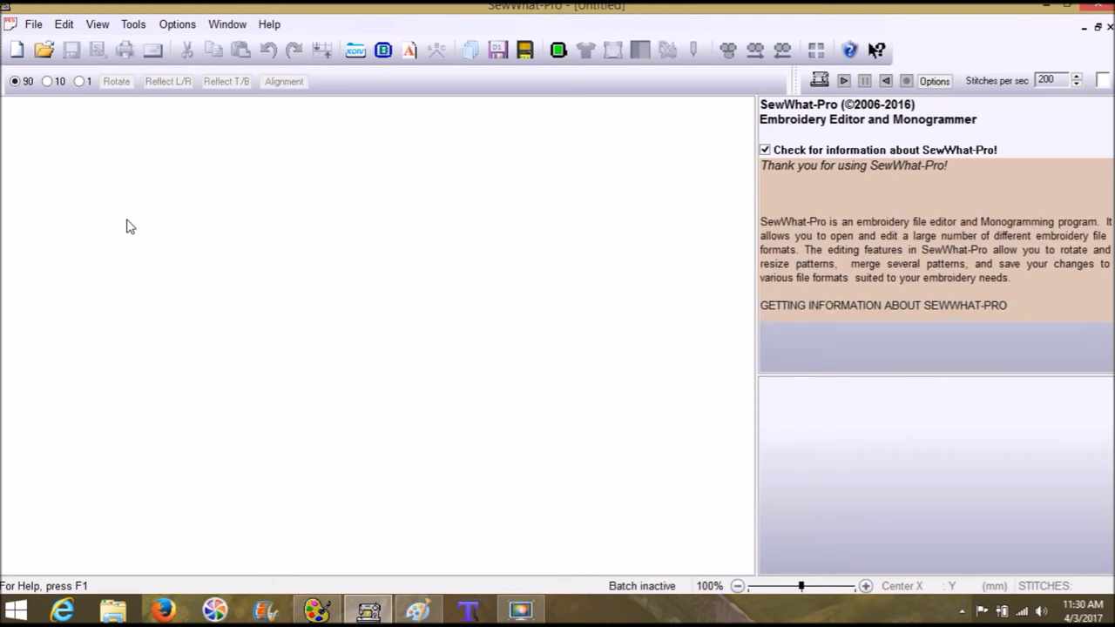
left_click(33, 24)
left_click(45, 60)
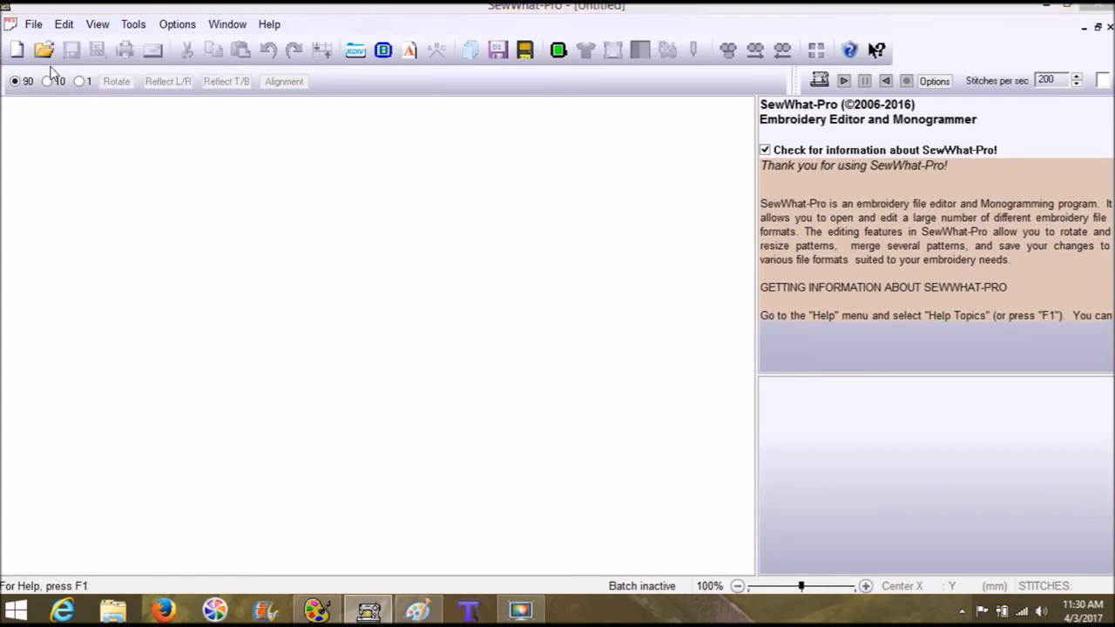
left_click(306, 250)
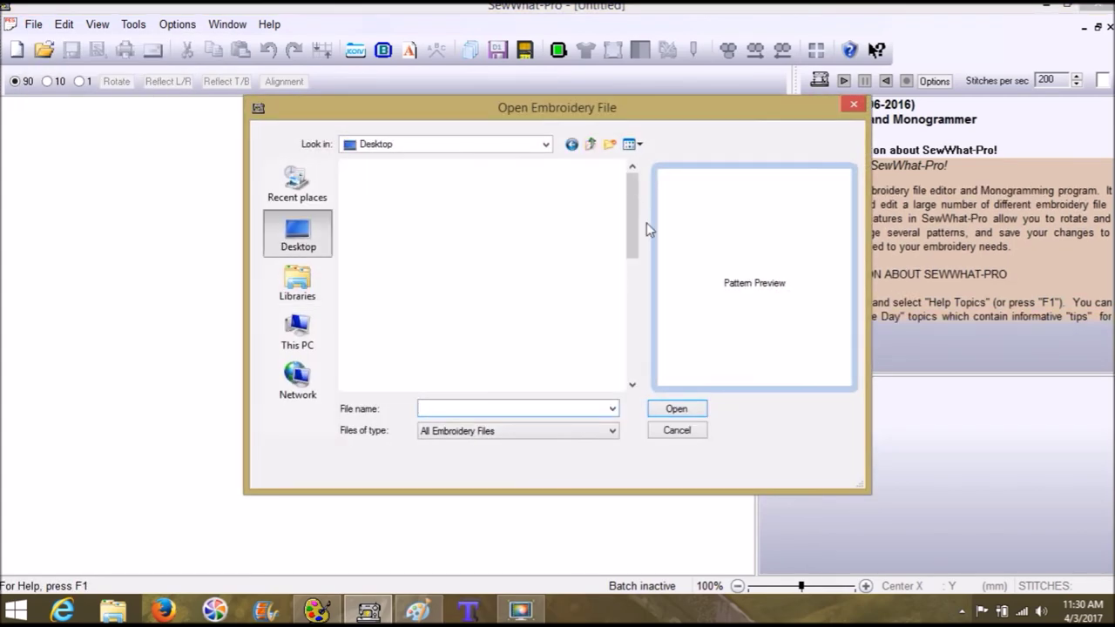
left_click_drag(638, 226, 635, 371)
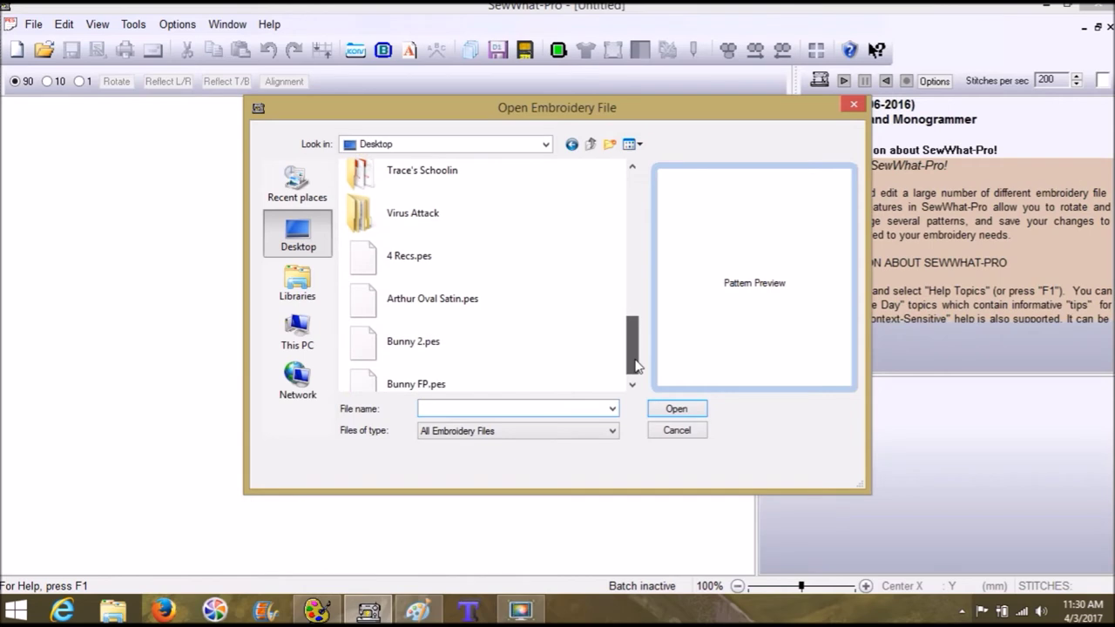
left_click(421, 334)
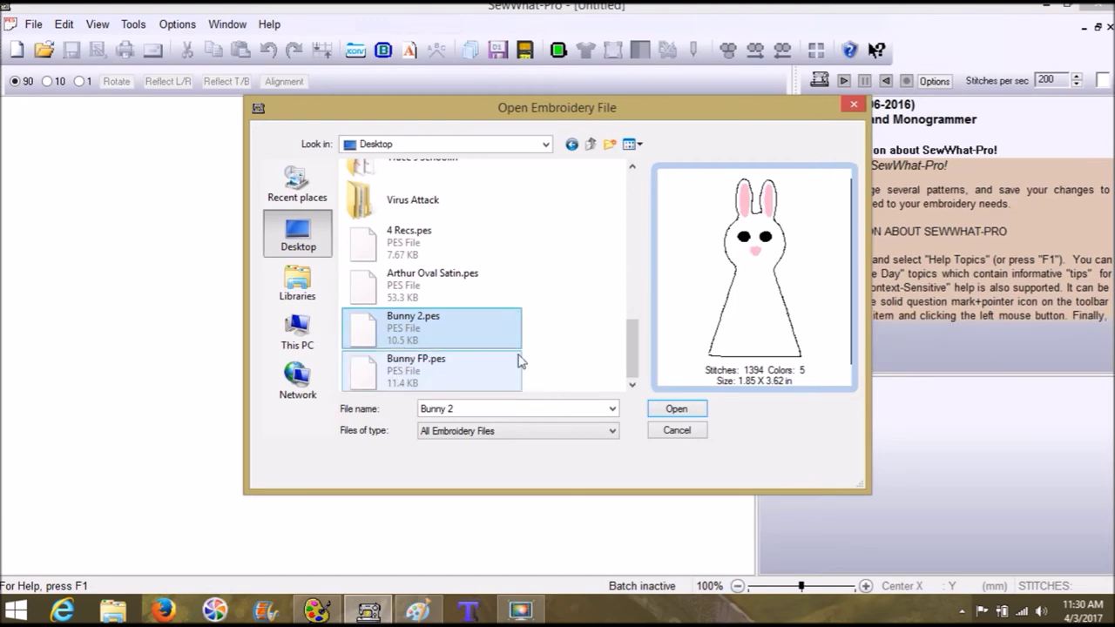
left_click(672, 411)
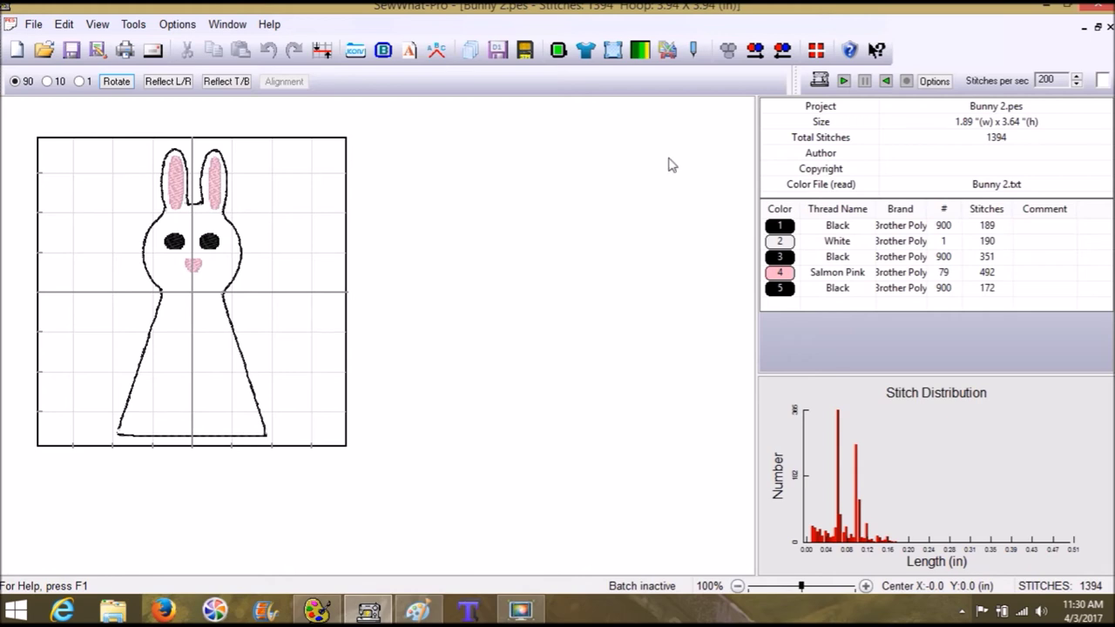
Label thread 1 'Die Line' and recolour thread 2 from White to Prussian Blue
left_click(789, 227)
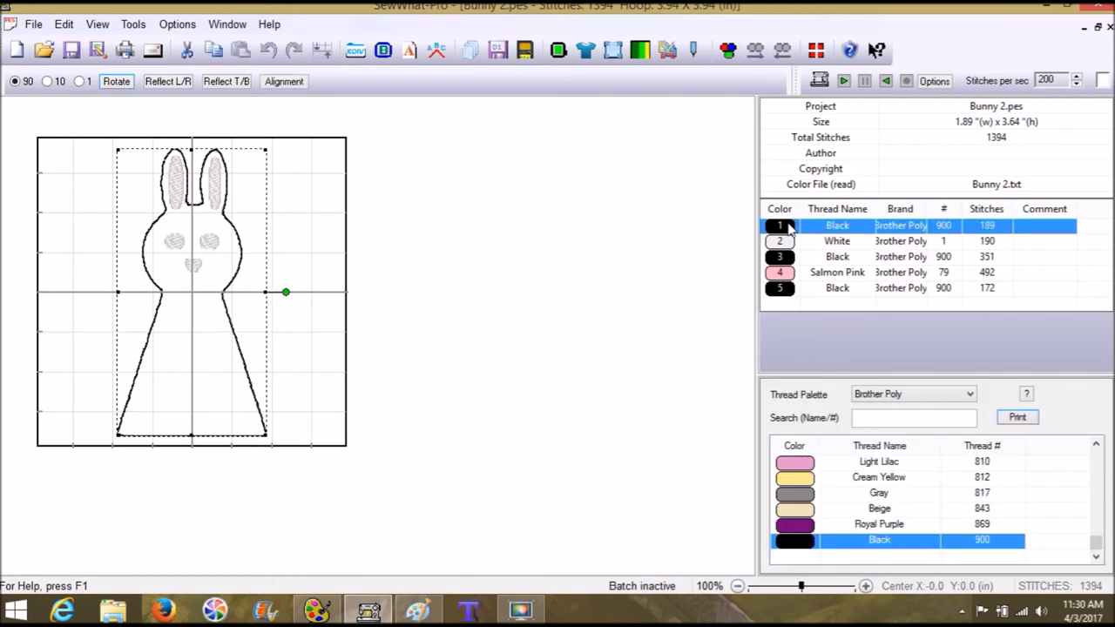
left_click(1054, 230)
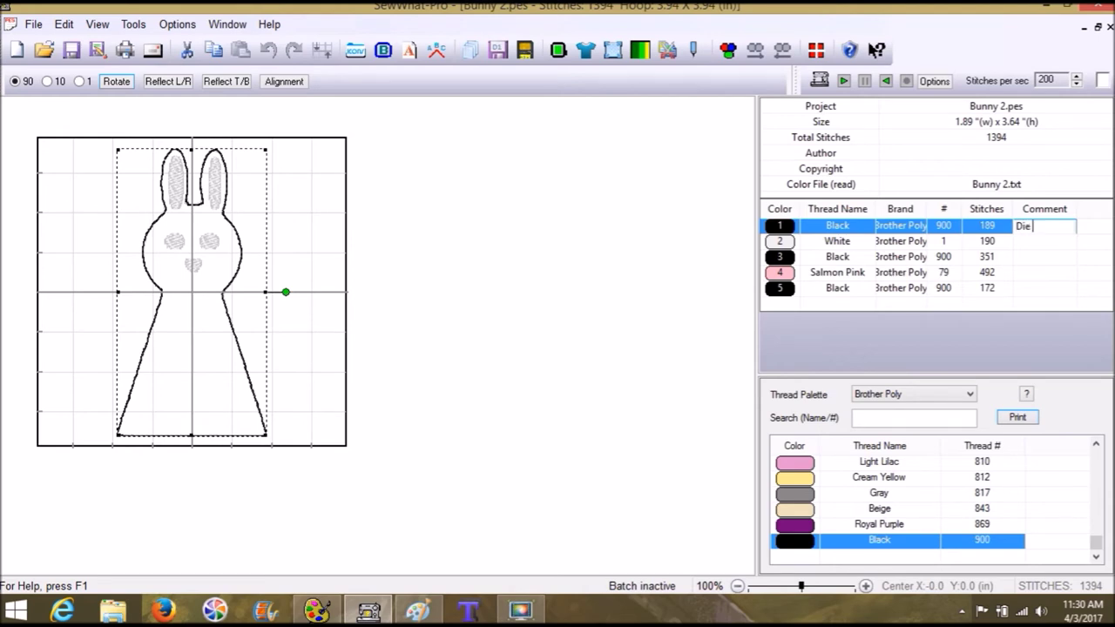
left_click(1042, 241)
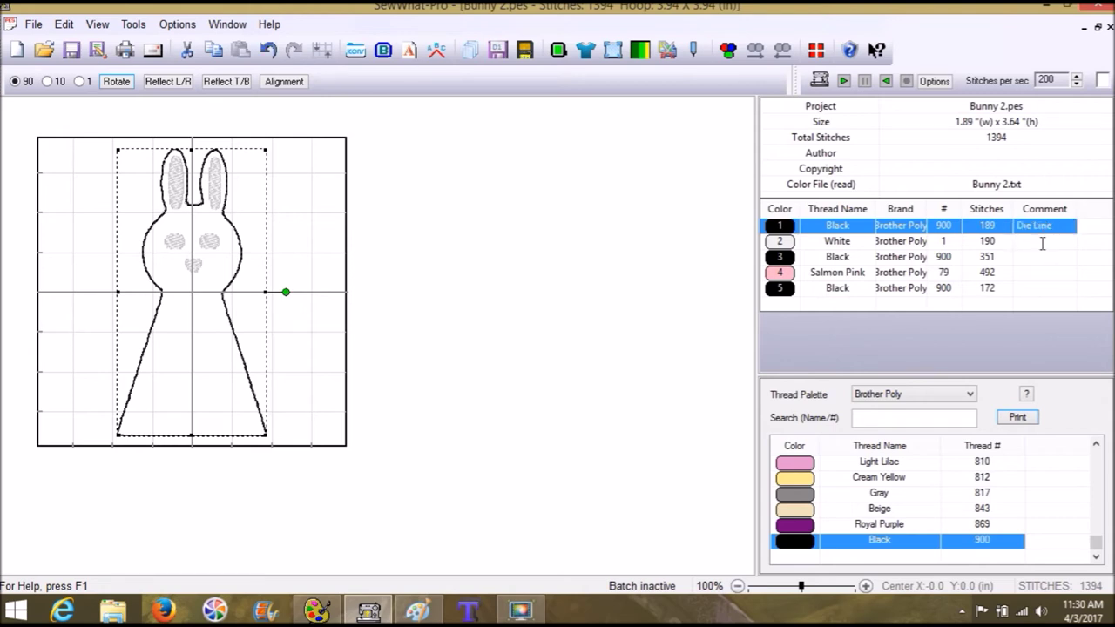
left_click(786, 242)
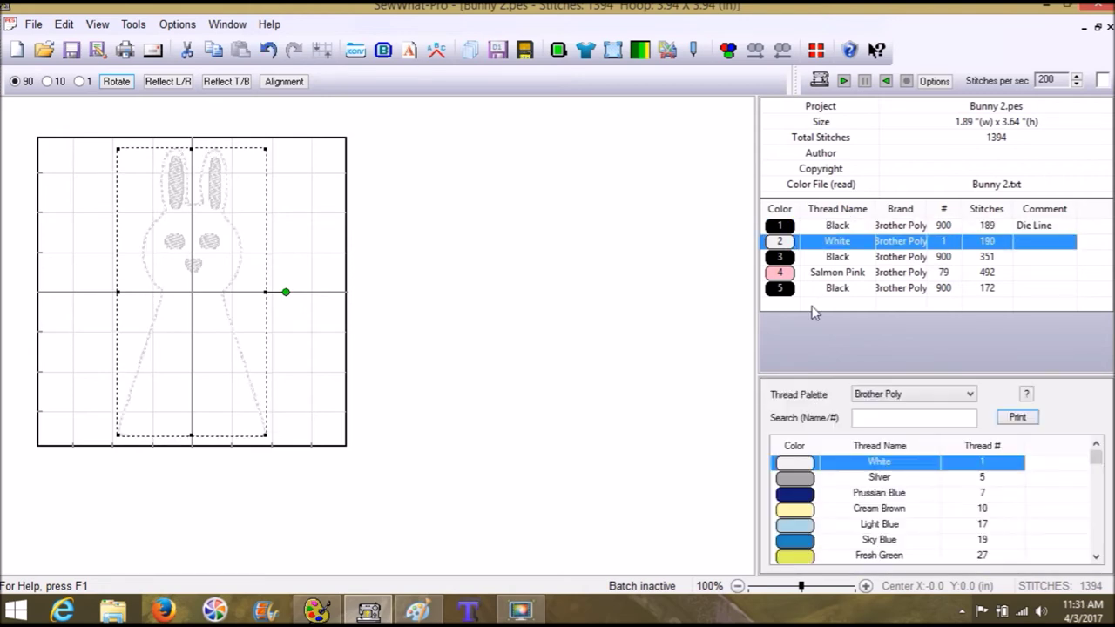
left_click(805, 497)
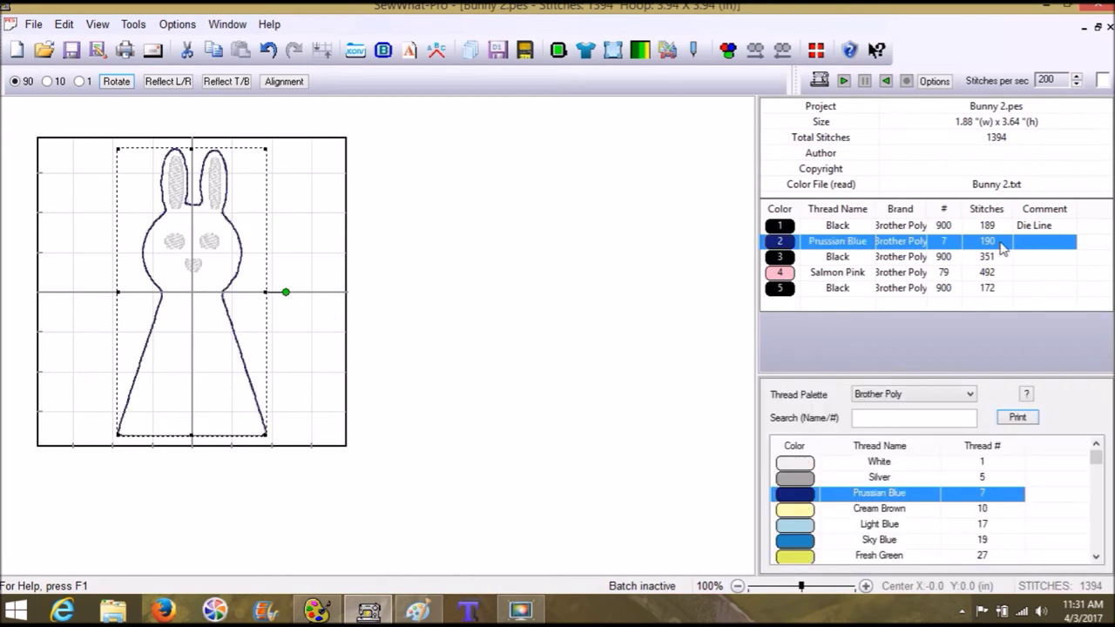
Label threads 2–5 Tack Down, Final Stitch, Ears/Nose and Eyes, then review the full-colour bunny
left_click(1033, 241)
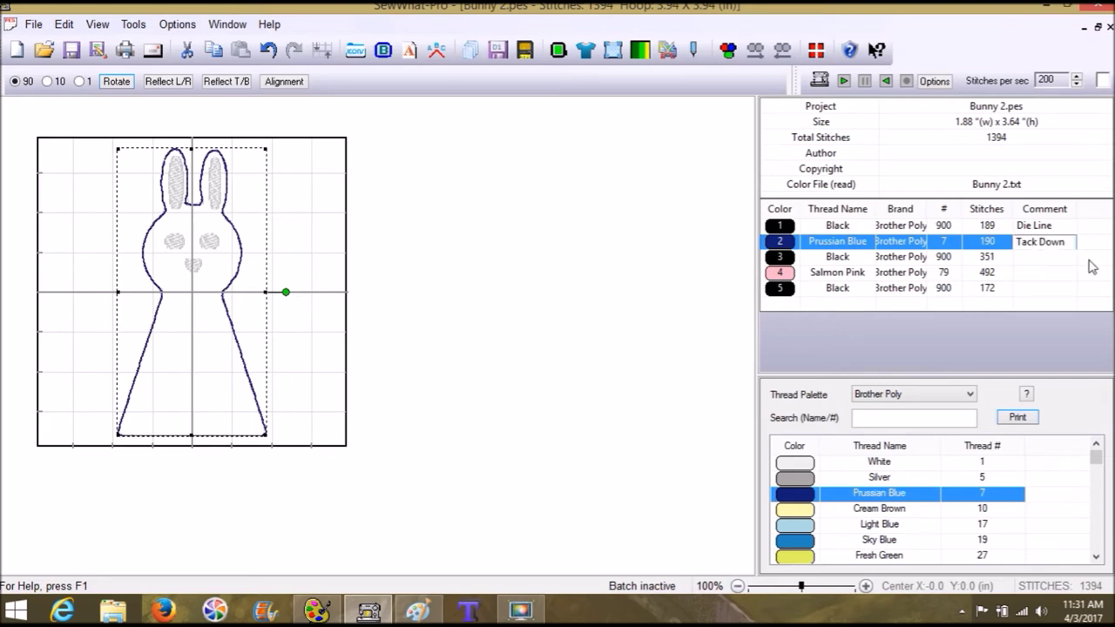
left_click(1028, 256)
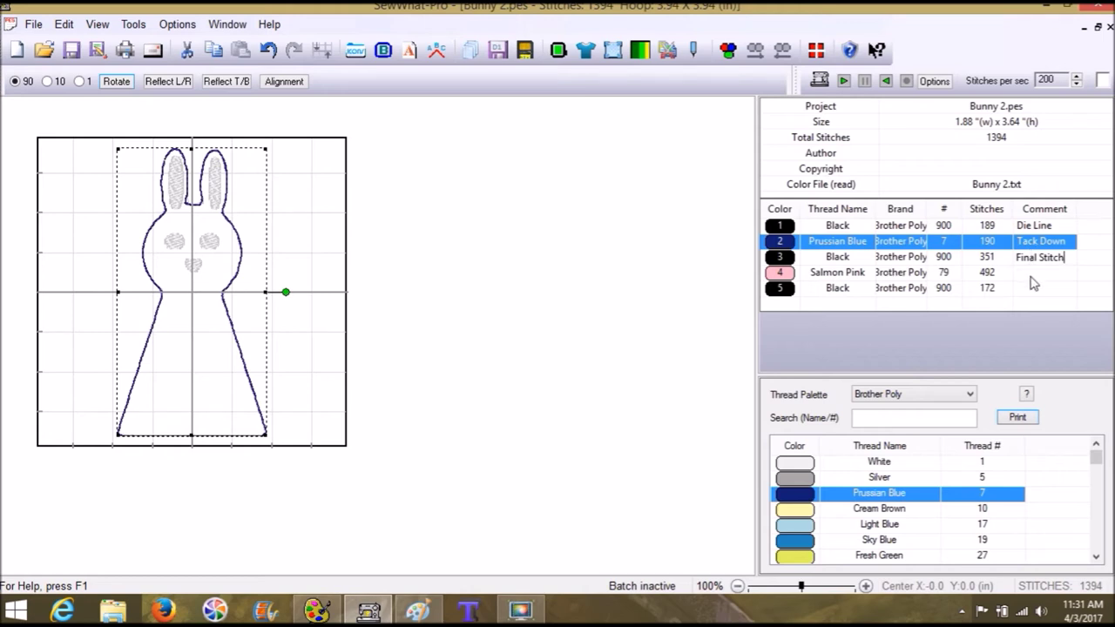
left_click(1031, 273)
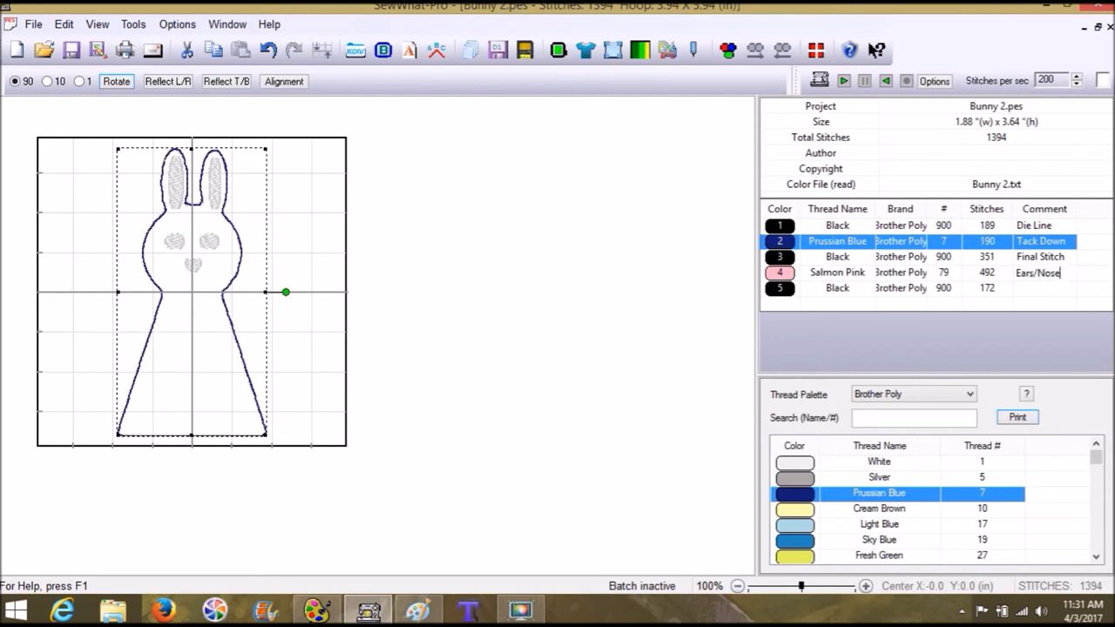
left_click(1054, 288)
left_click(787, 258)
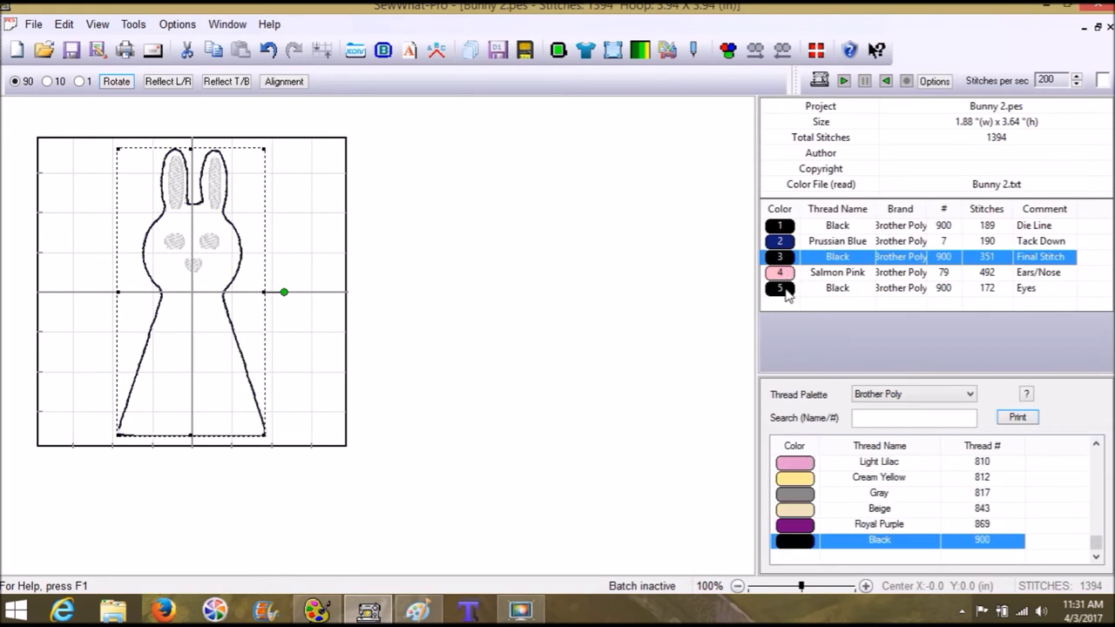
left_click(786, 287)
left_click(721, 255)
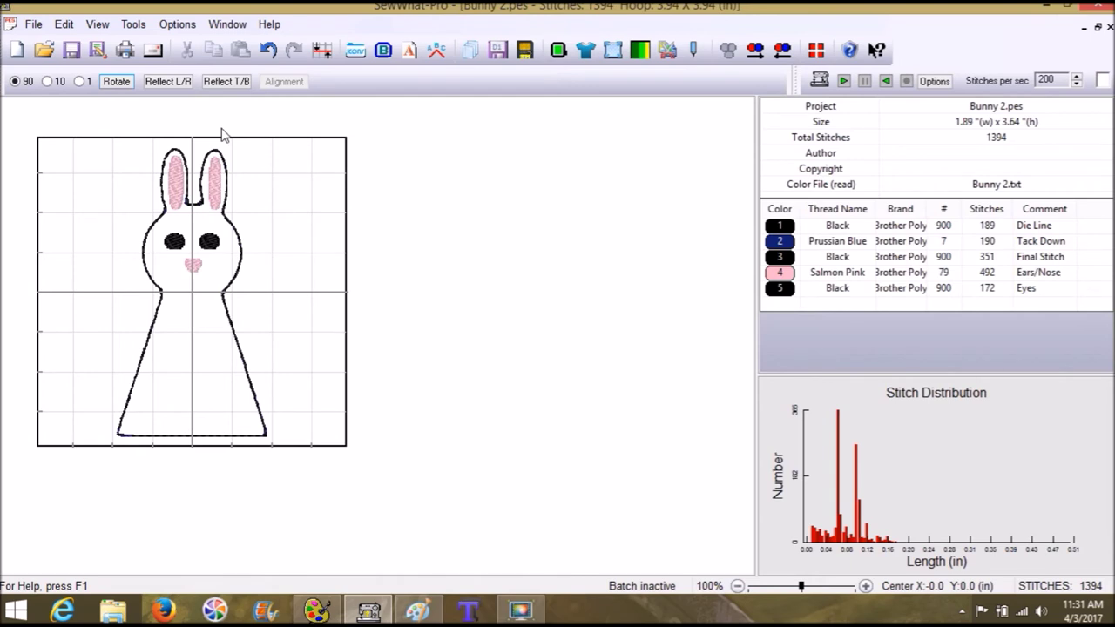
Start merging a pattern and browse to the My Passport (G:) drive
left_click(61, 25)
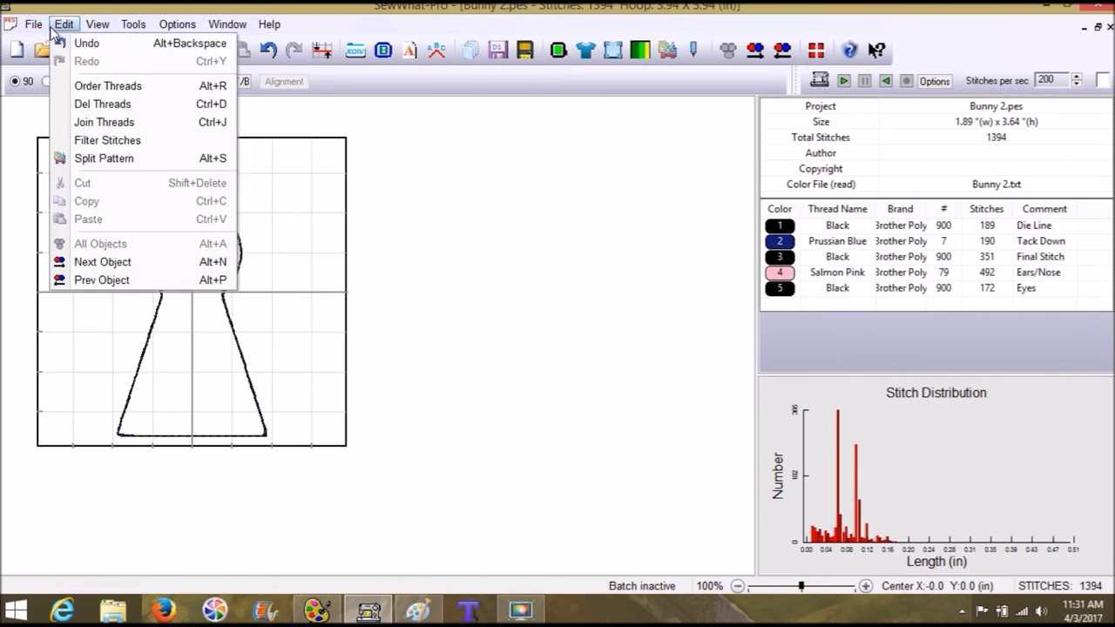
mouse_move(39, 27)
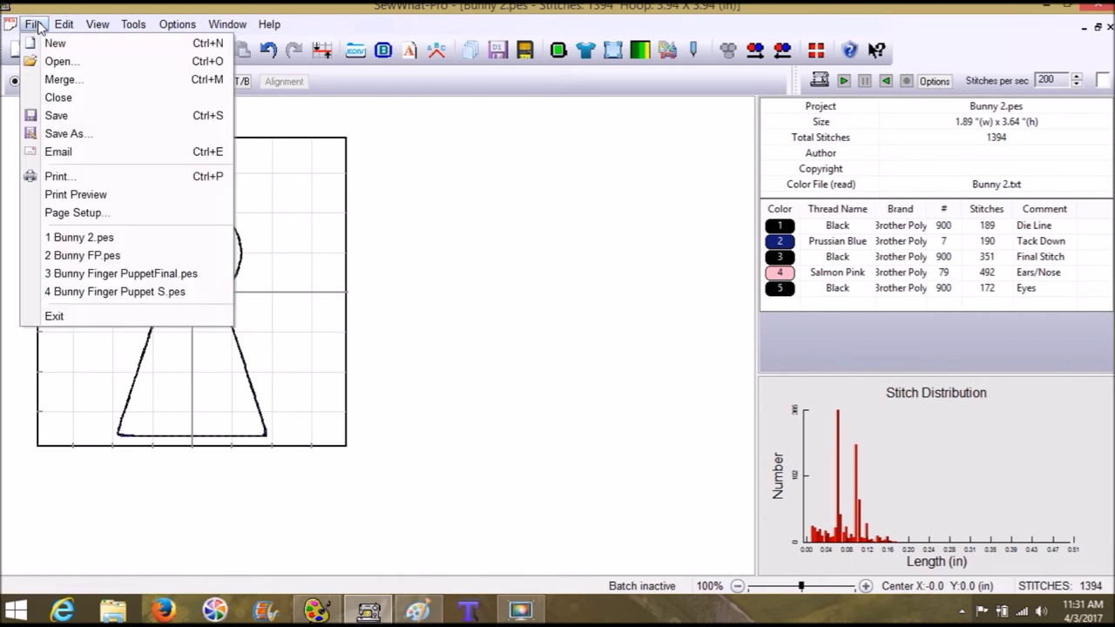
left_click(56, 79)
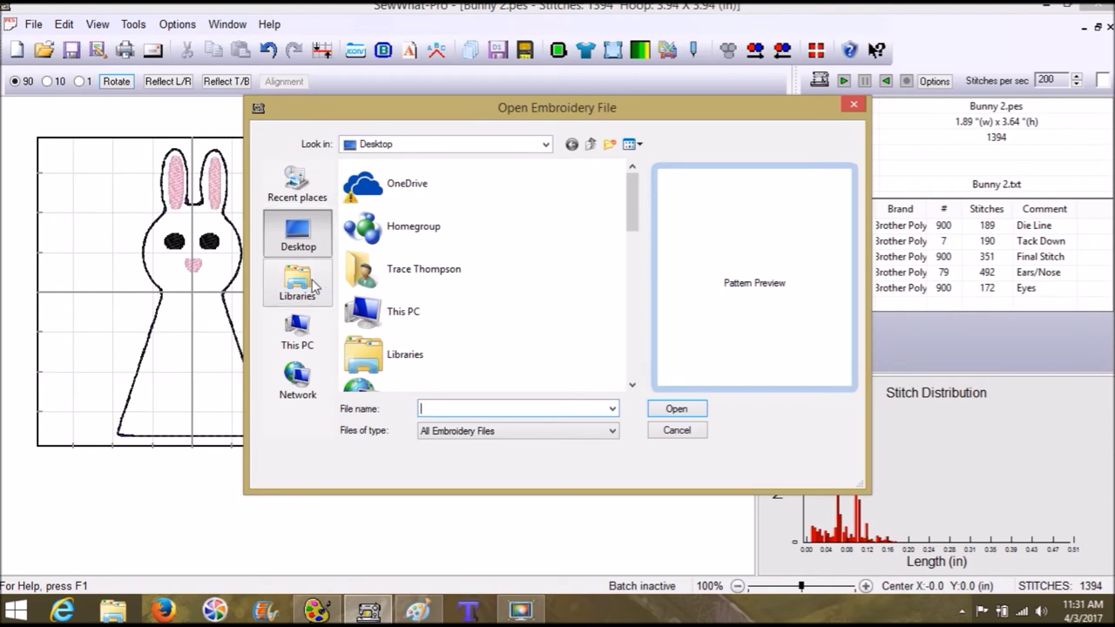
left_click(298, 338)
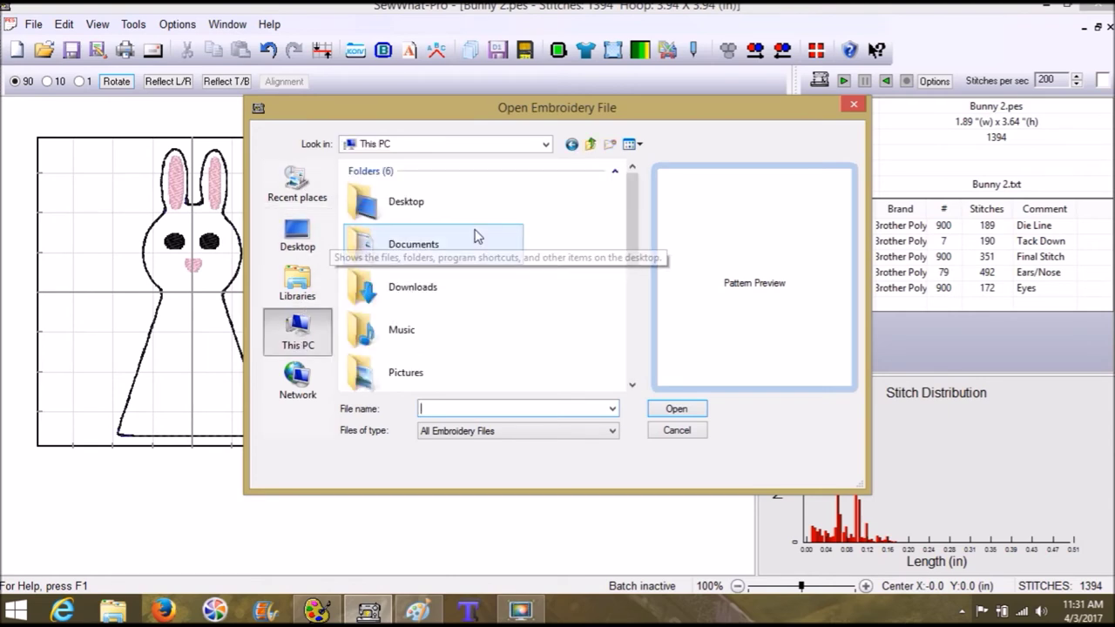
left_click_drag(634, 243, 635, 360)
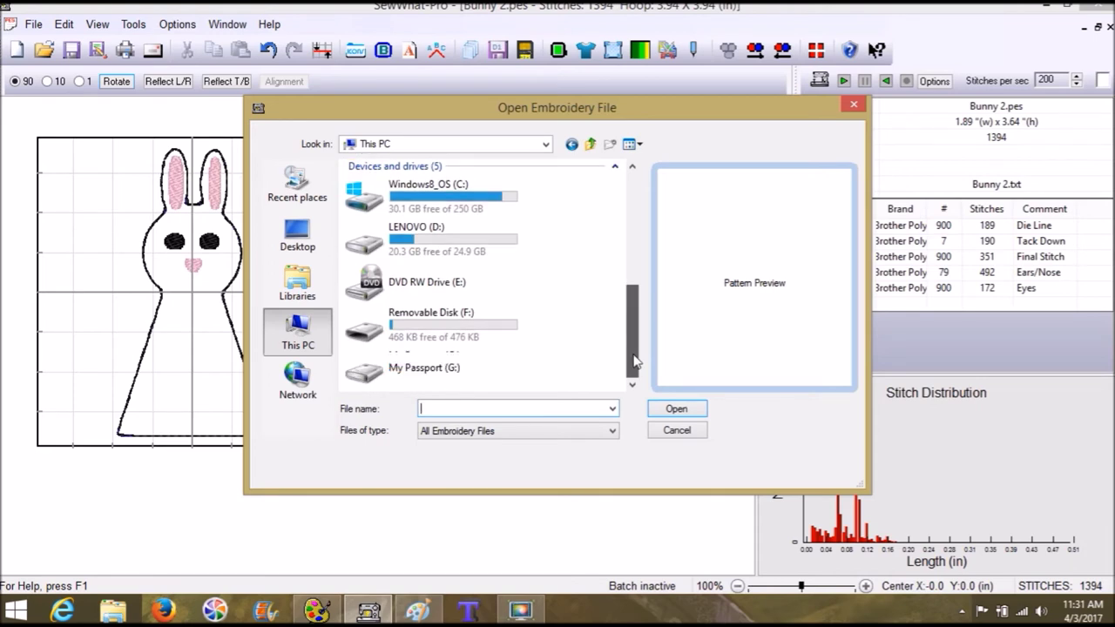
double_click(451, 364)
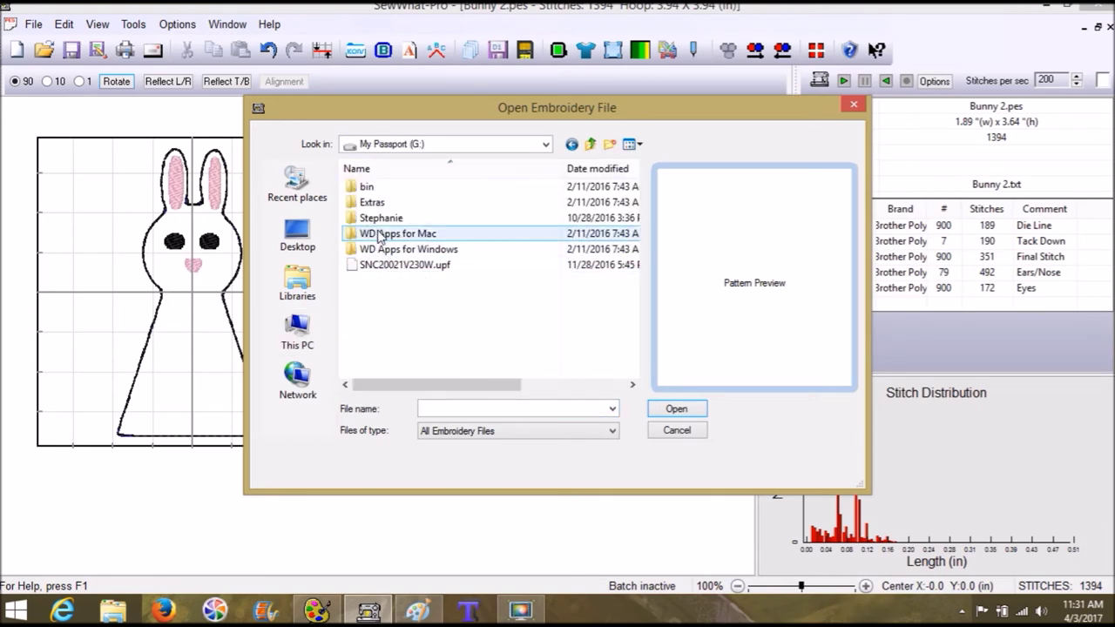
Go to Embroidery > Planet Applique > Fonts > PES-CIRCLEMONOFONT > SMALL and merge SLEFT1.pes
double_click(373, 218)
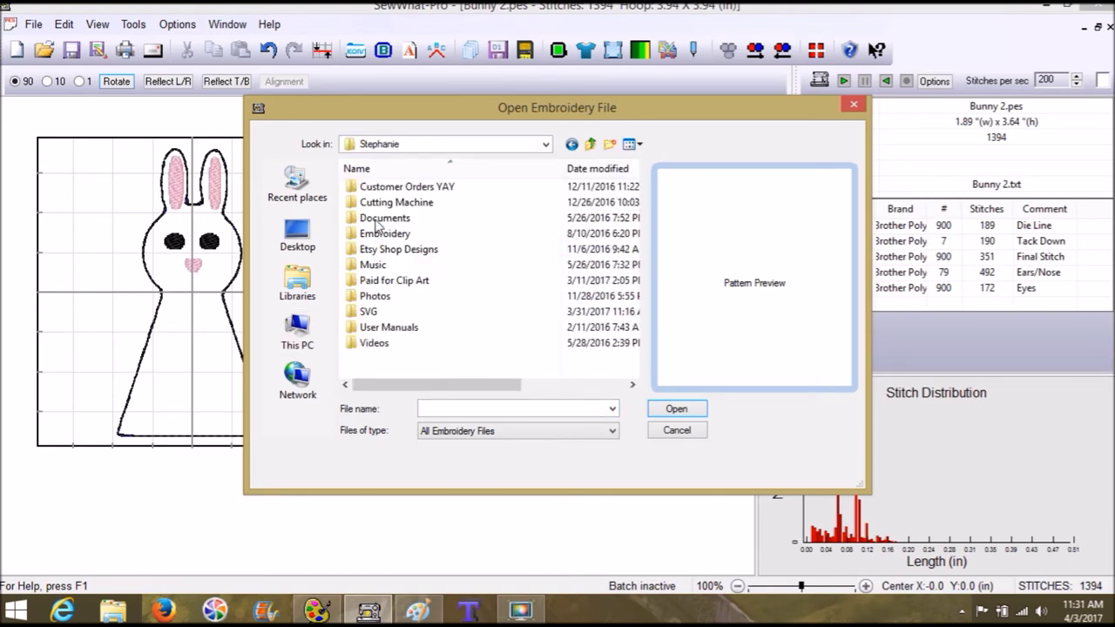
double_click(429, 235)
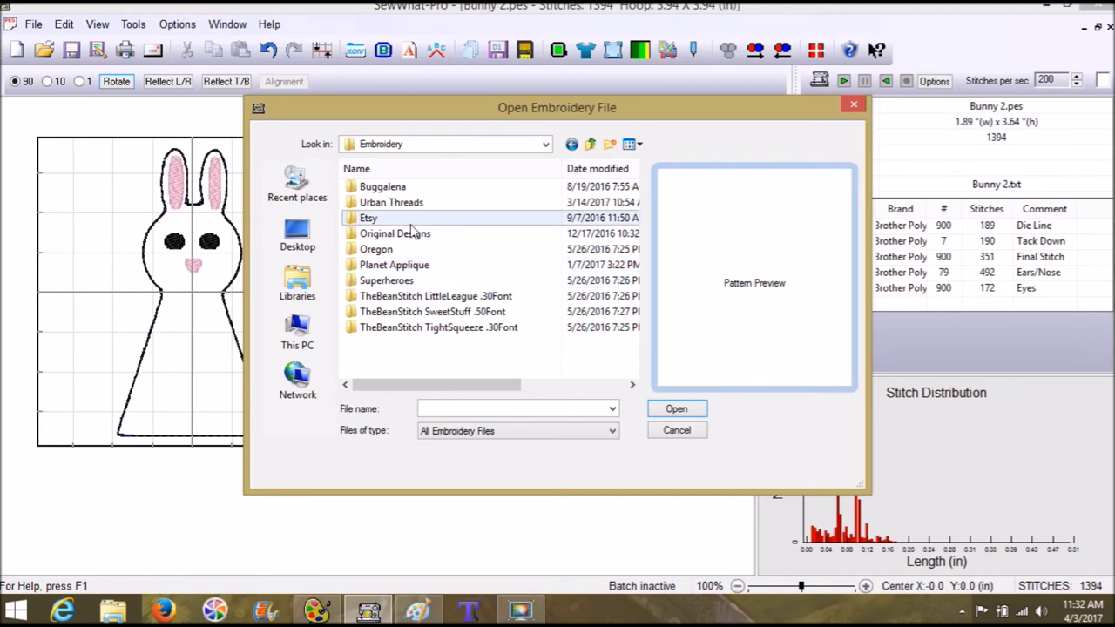
double_click(414, 265)
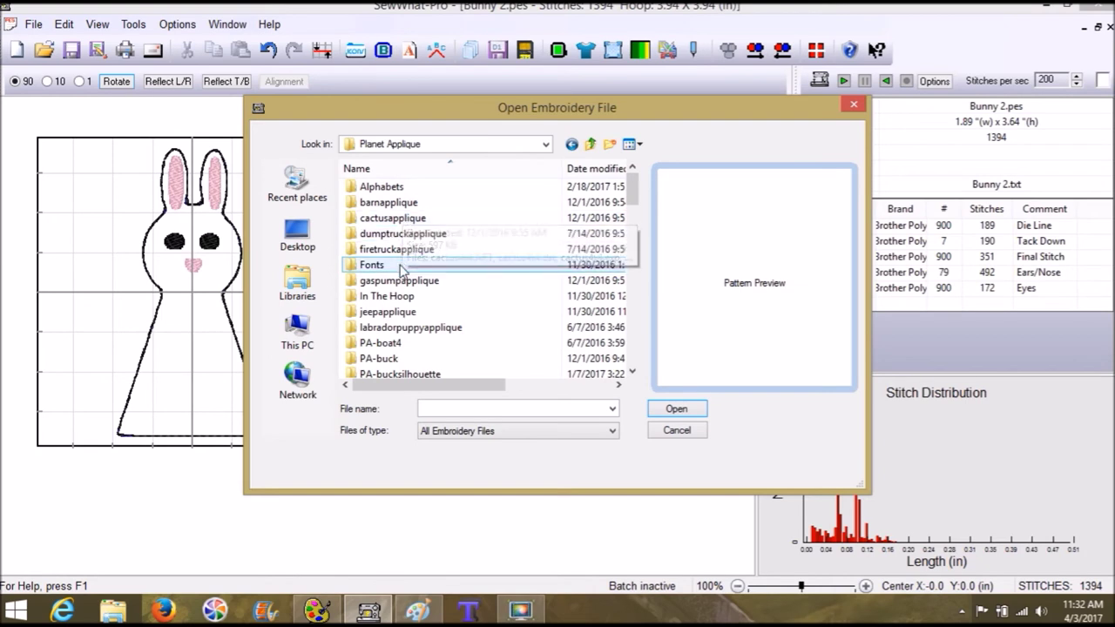
double_click(397, 265)
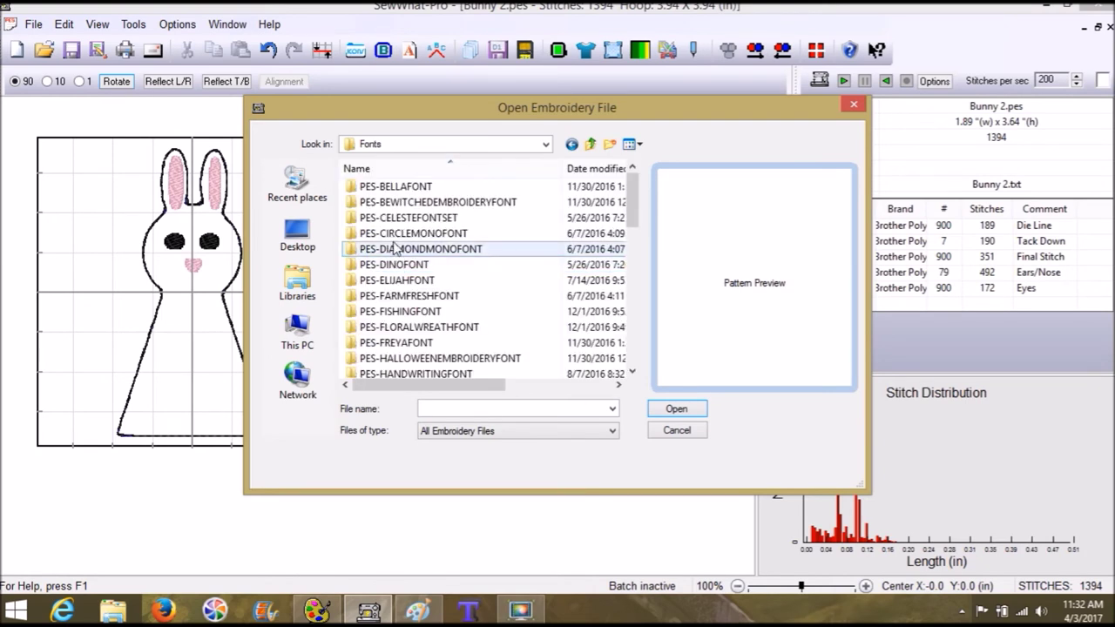
double_click(394, 235)
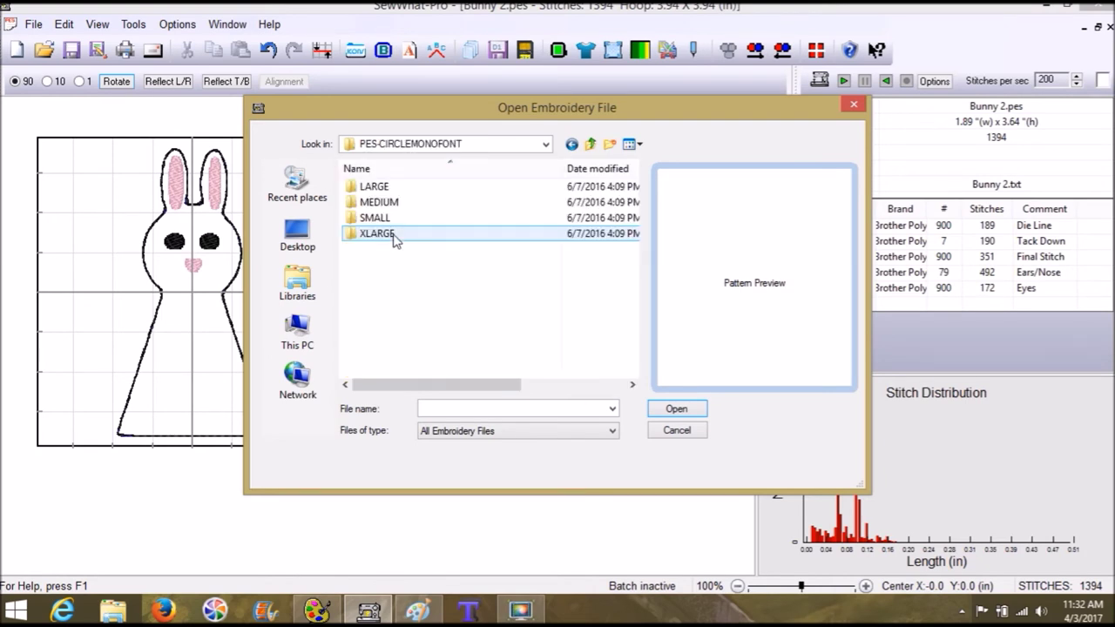
double_click(389, 217)
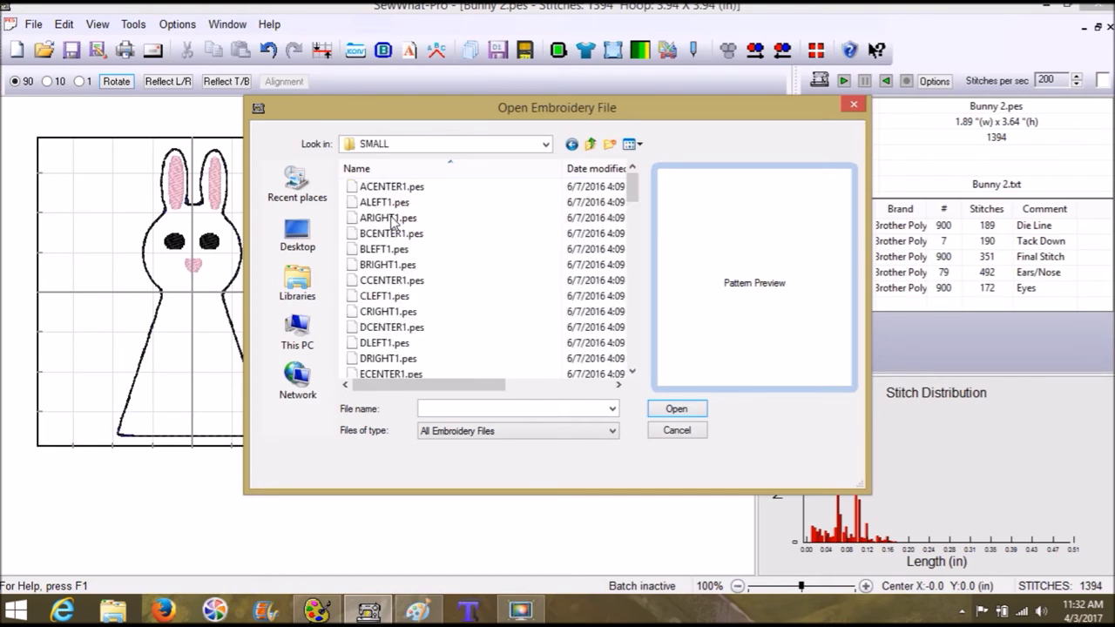
left_click_drag(634, 194, 635, 311)
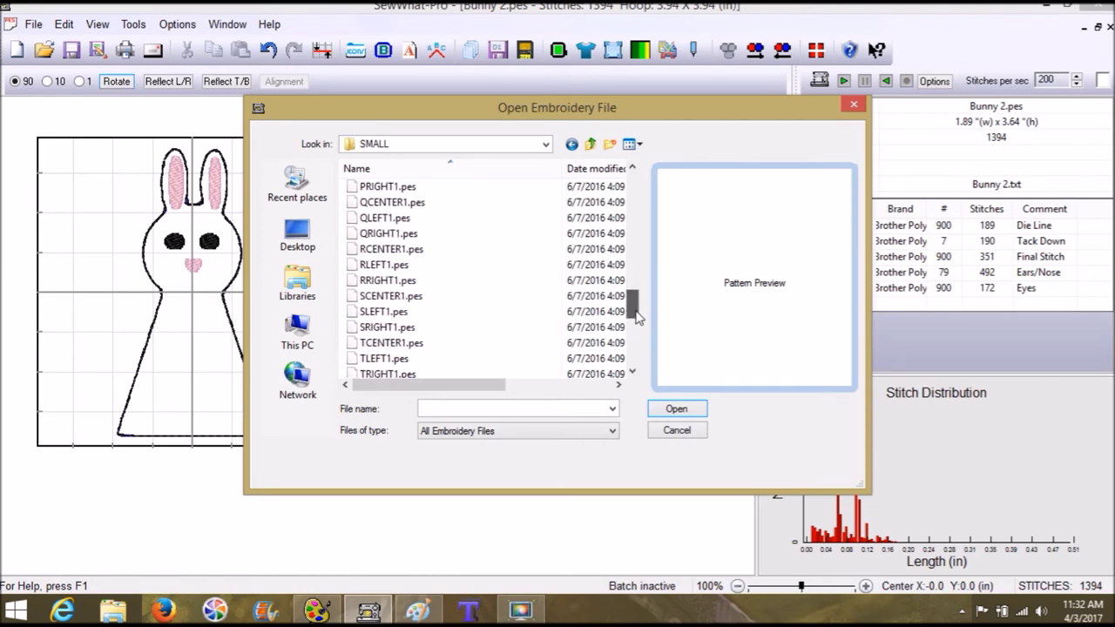
left_click(449, 315)
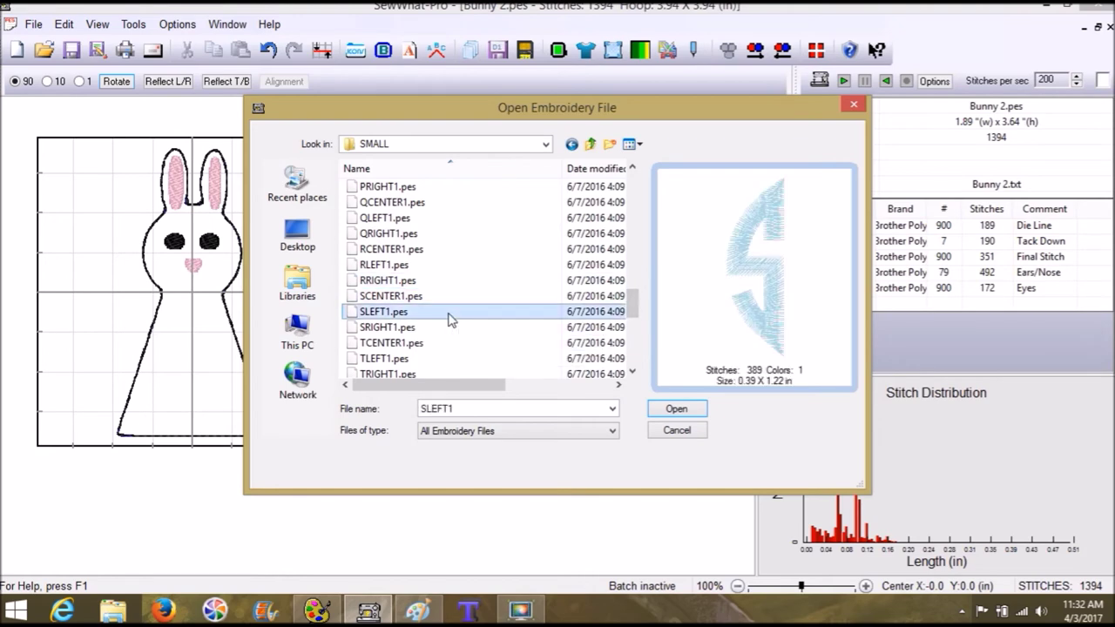
left_click(679, 412)
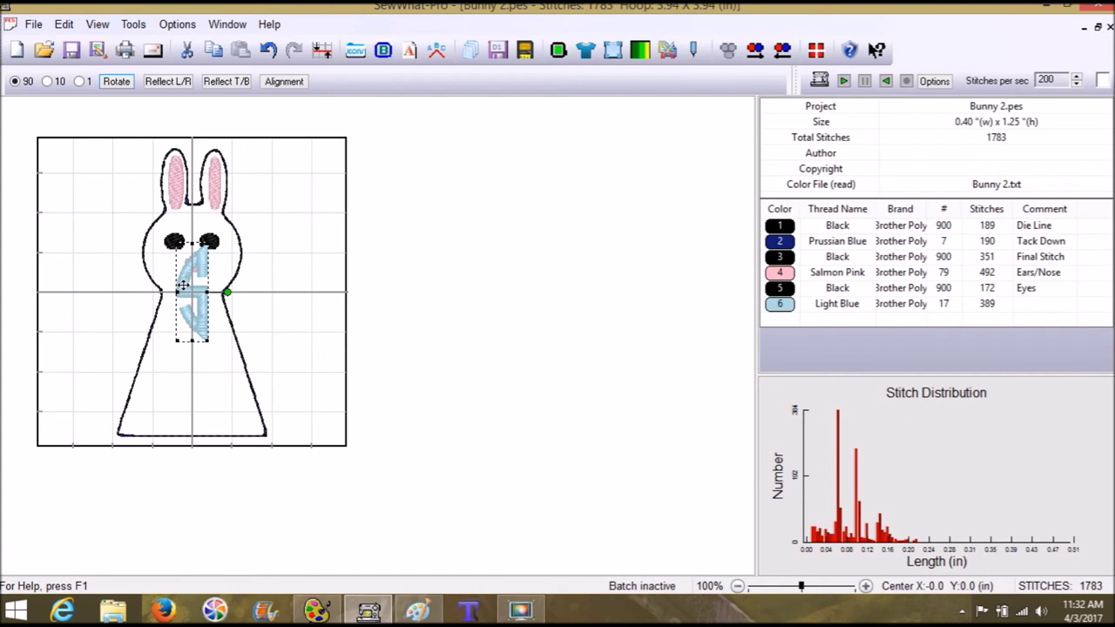
Move the merged S to the bunny's right and show the font's letter thumbnails
left_click_drag(184, 285, 399, 334)
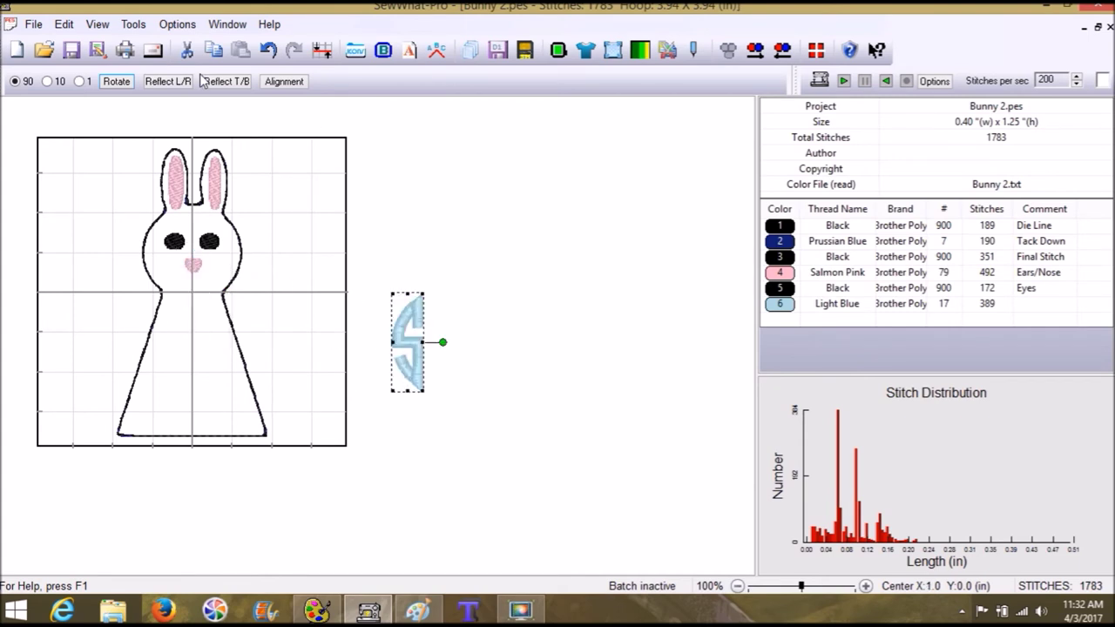
left_click(357, 52)
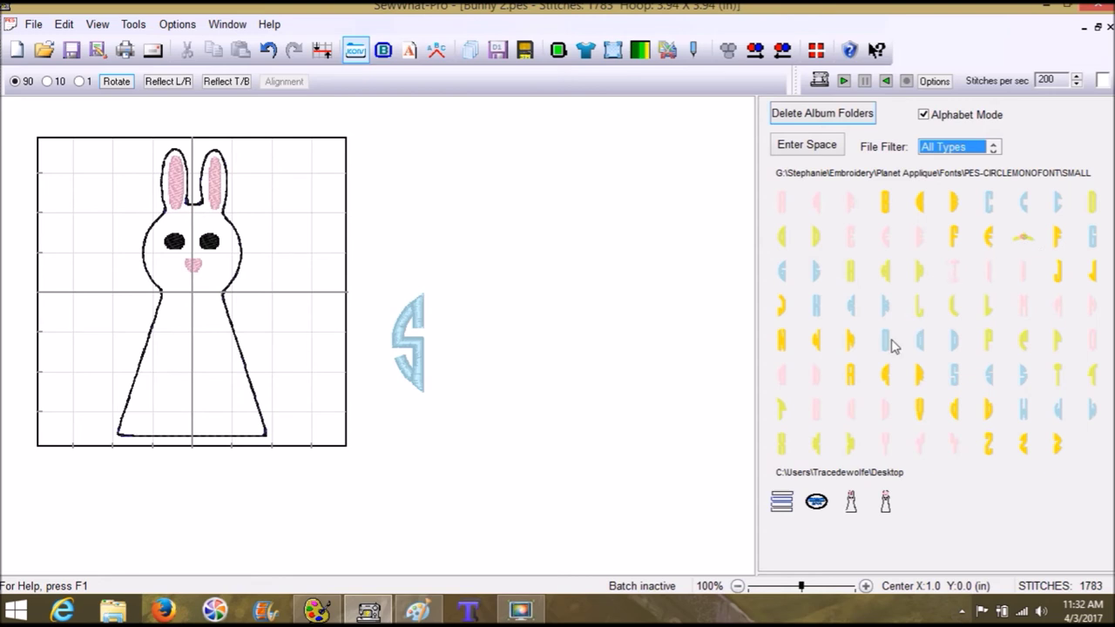
Add a yellow D and pink M beside the S and space the three letters evenly
left_click(1096, 205)
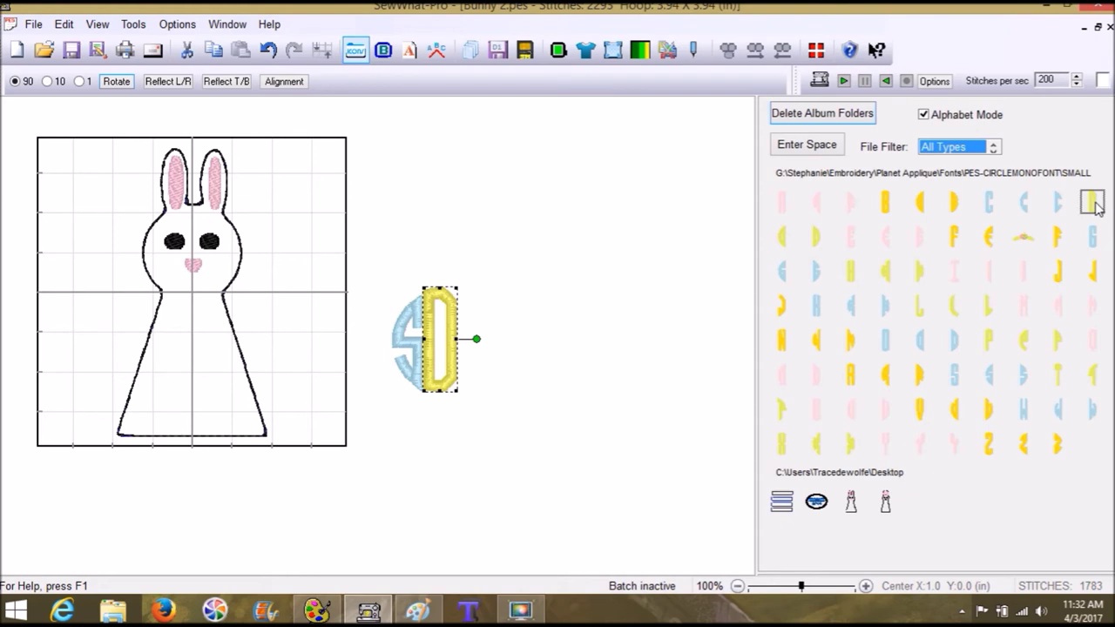
left_click(1095, 310)
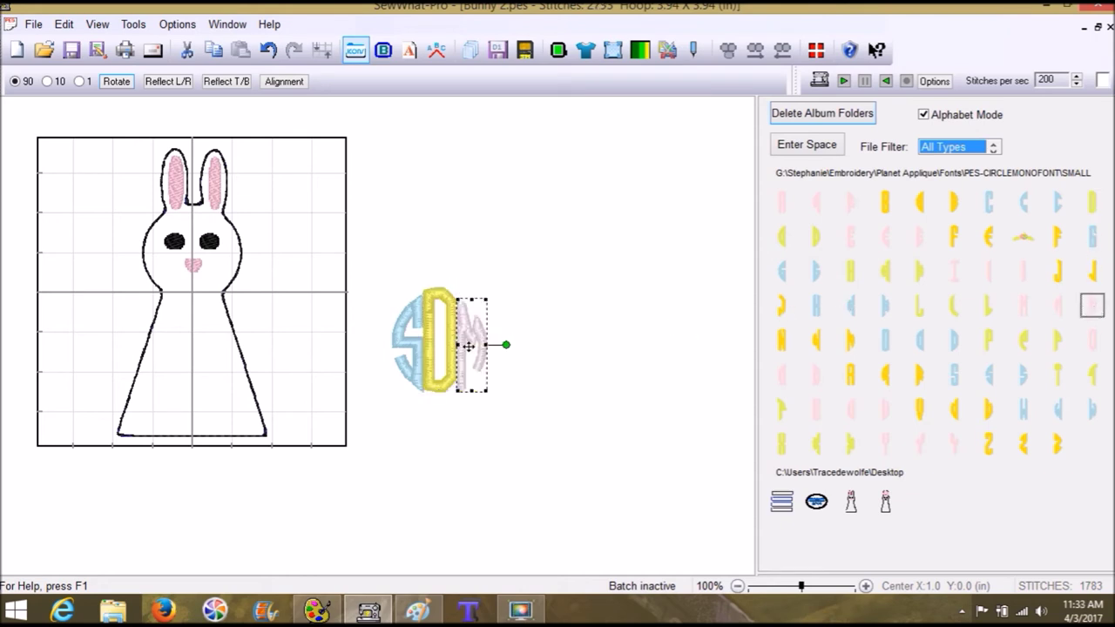
left_click_drag(468, 347, 476, 346)
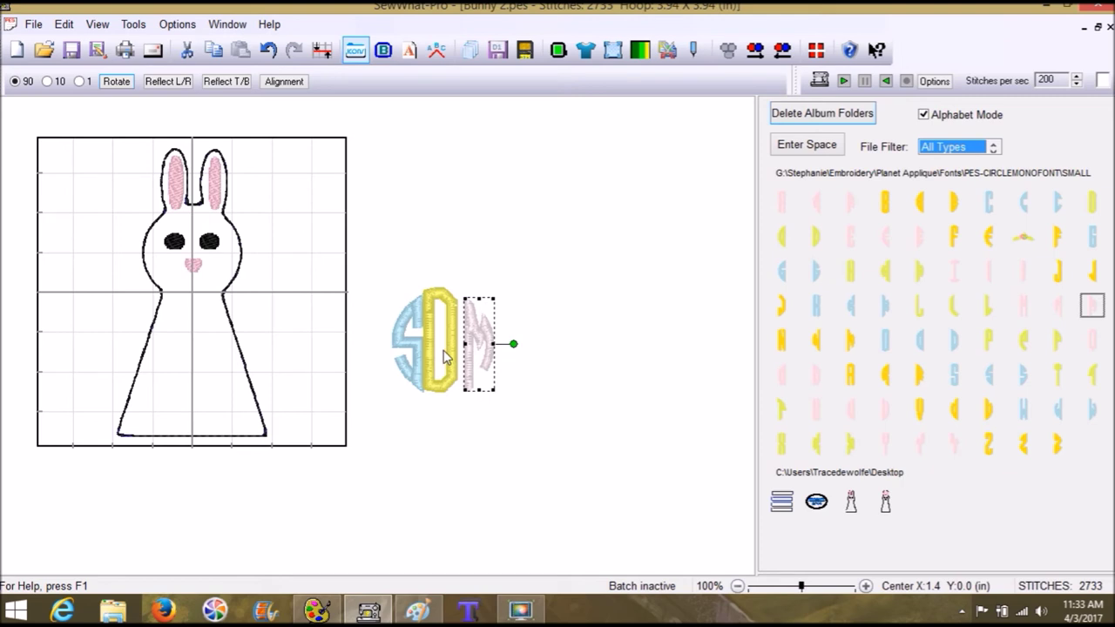
left_click(444, 350)
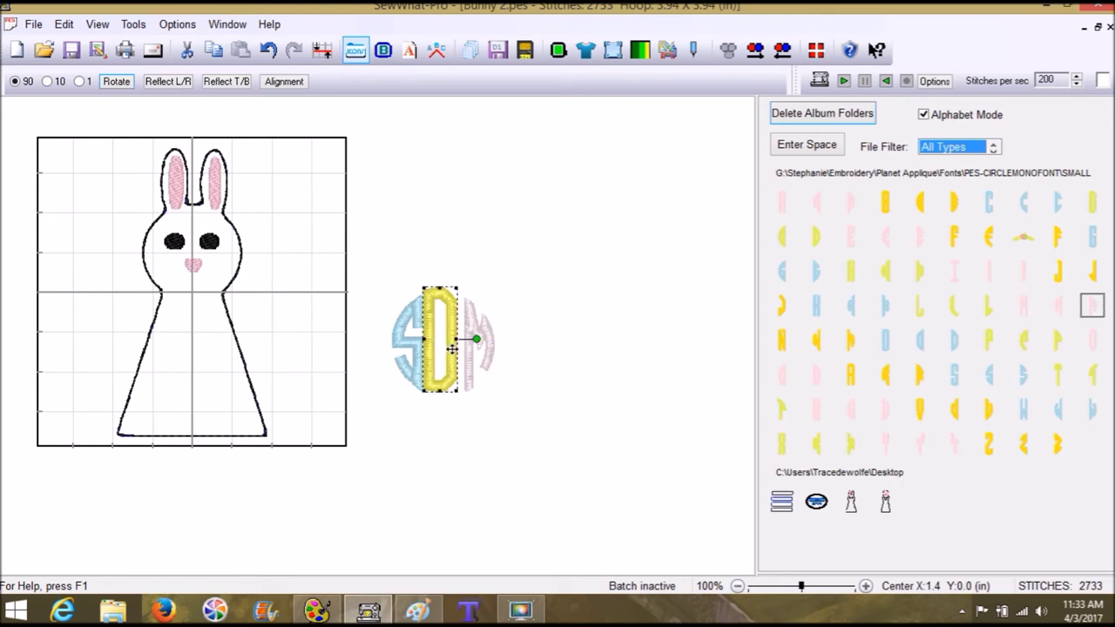
left_click_drag(442, 348, 449, 350)
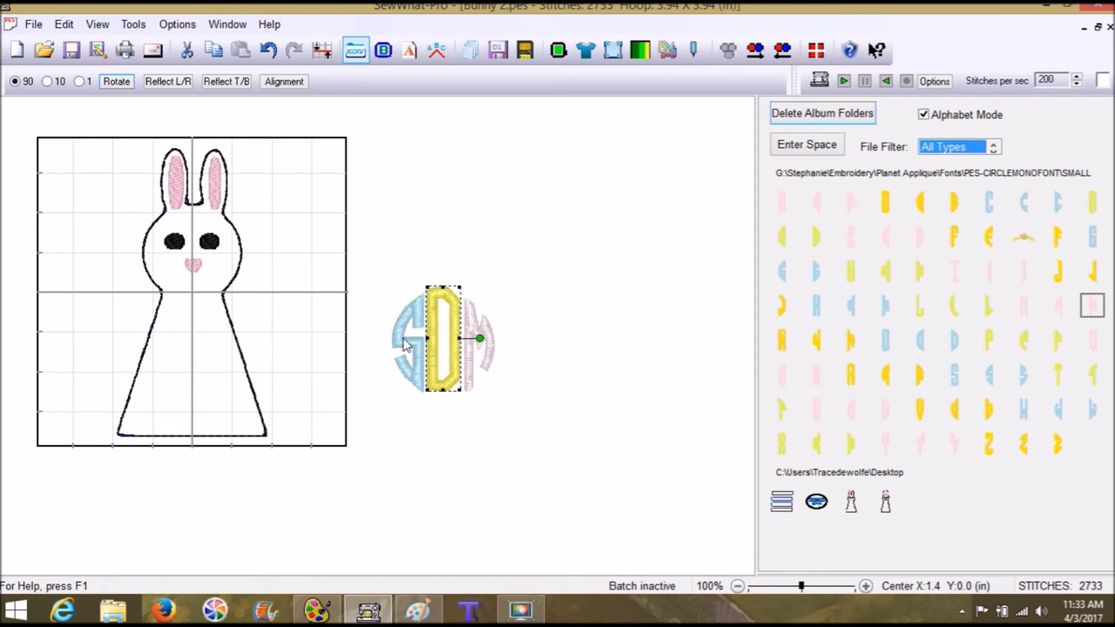
left_click_drag(404, 344, 399, 344)
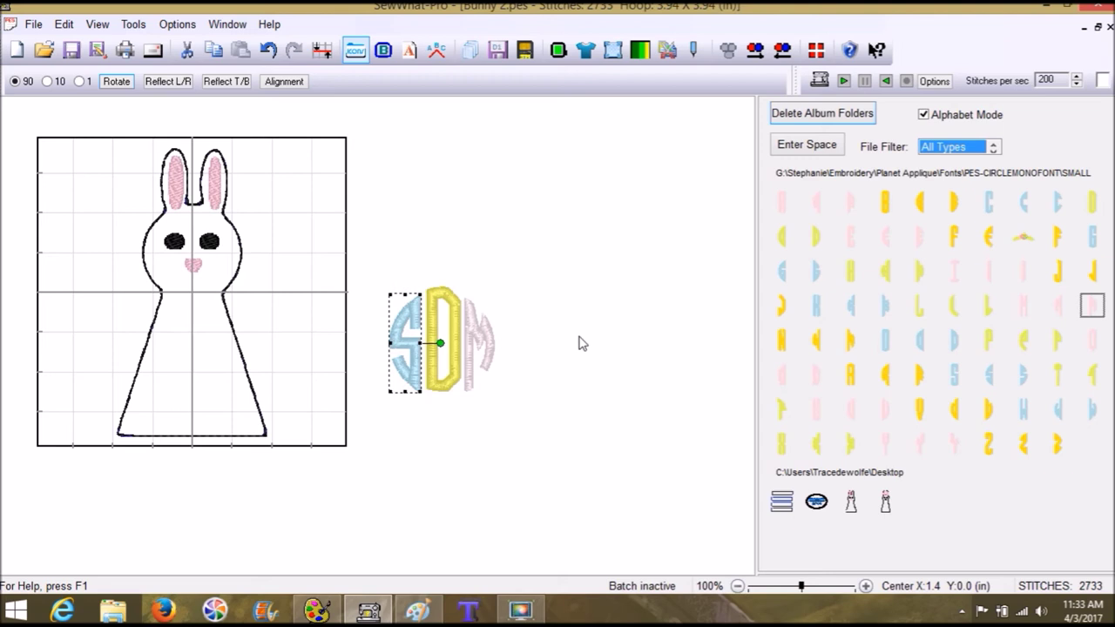
left_click(508, 359)
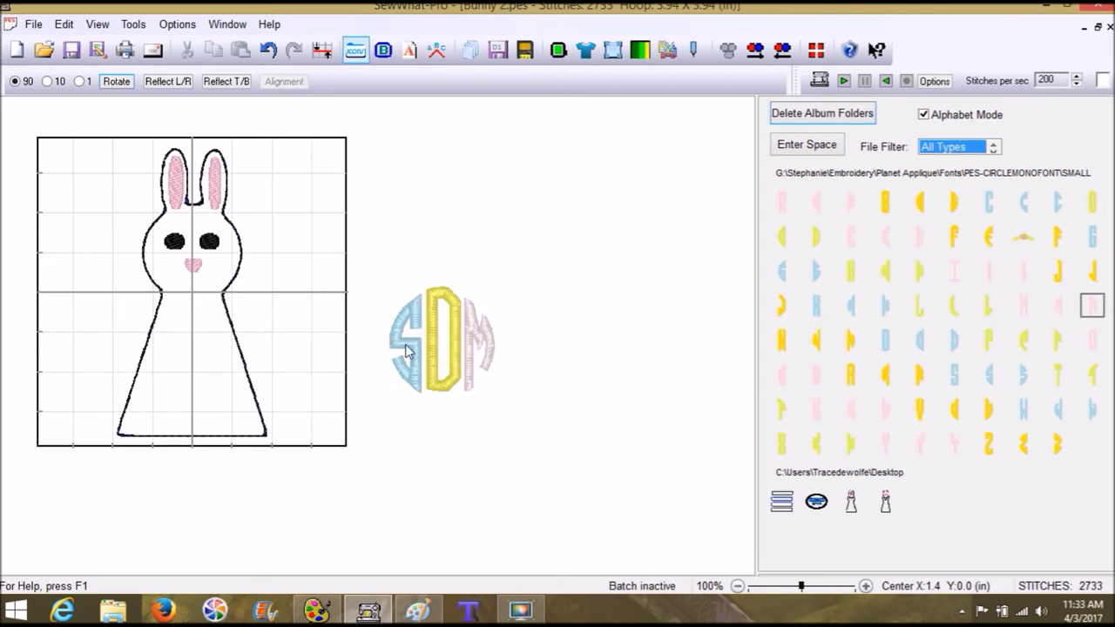
Nudge the D down one step with the arrow key and show the project thread list
left_click(452, 318)
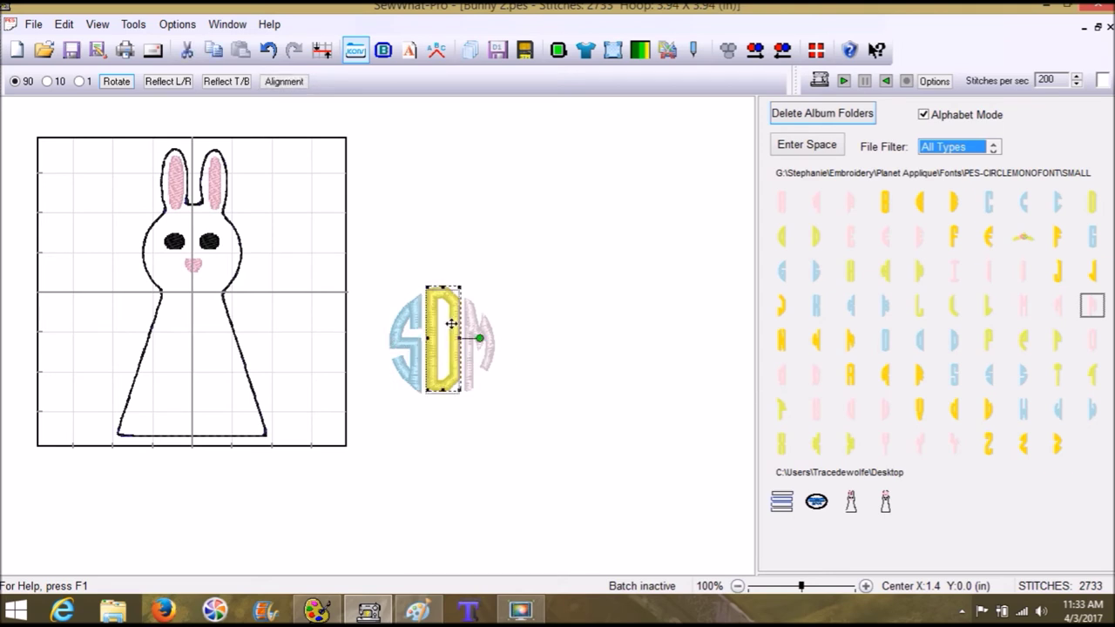
key("Down")
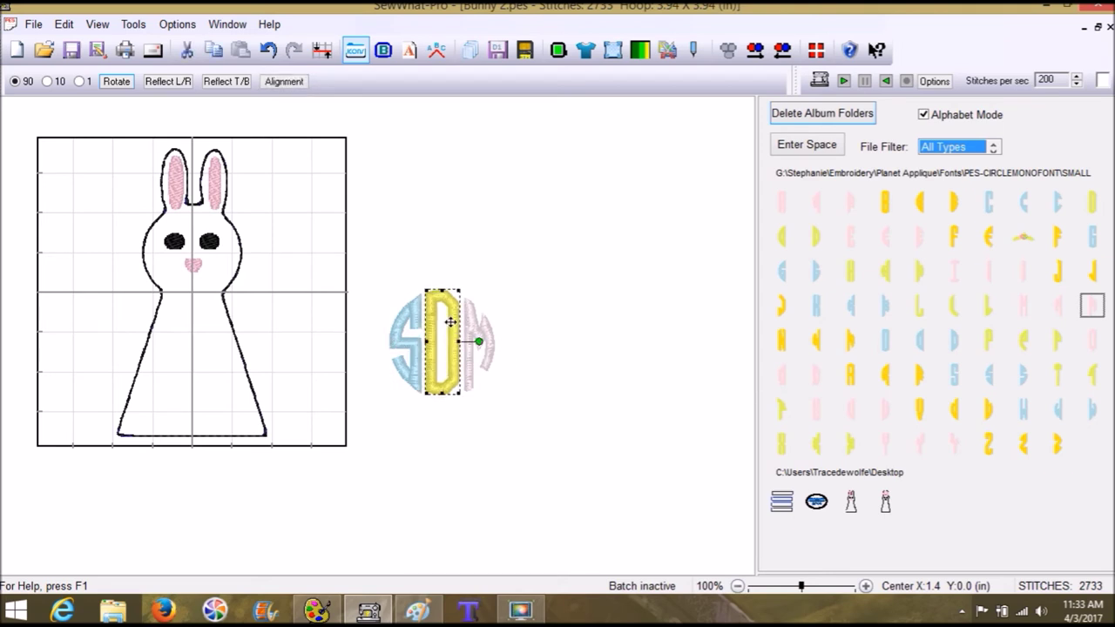
left_click(523, 322)
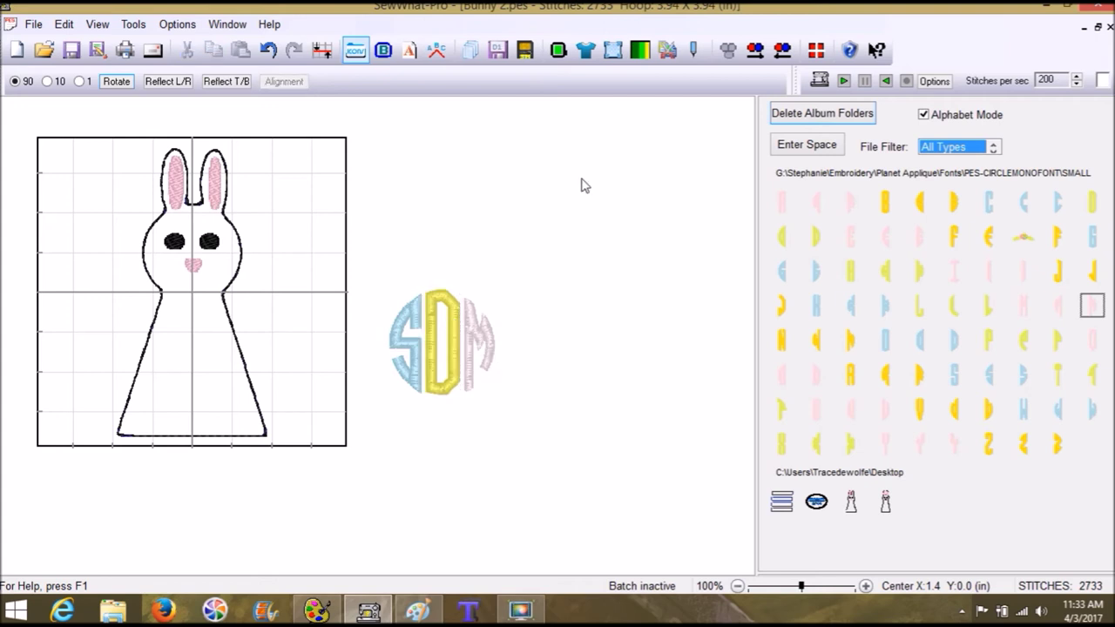
left_click(355, 52)
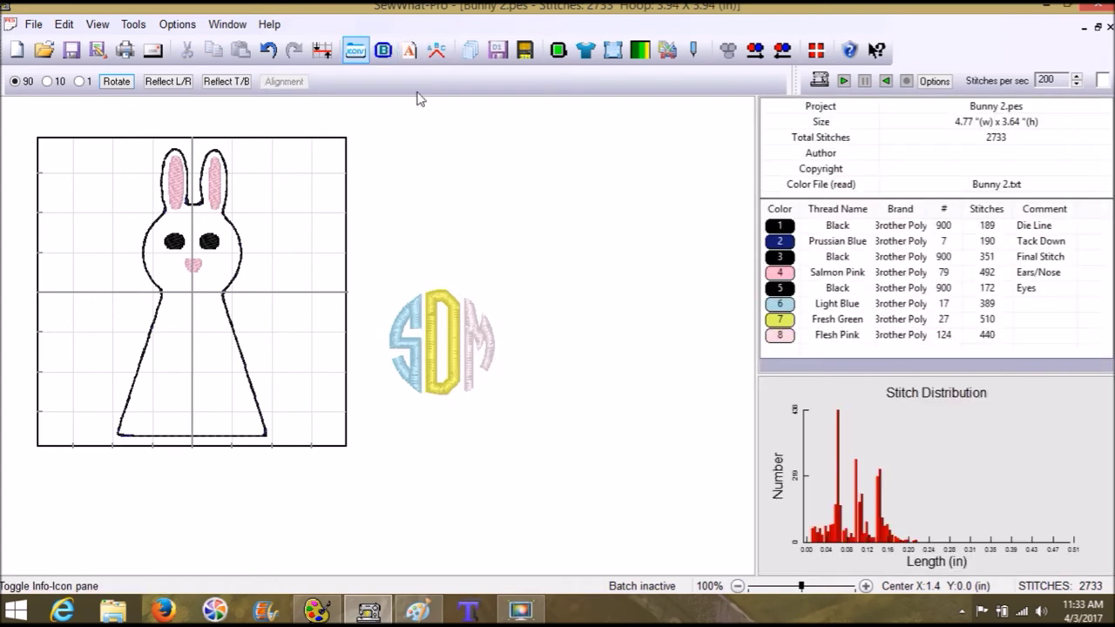
Recolour the D's Fresh Green and M's Flesh Pink threads to Light Blue, then return to thumbnails
left_click(781, 322)
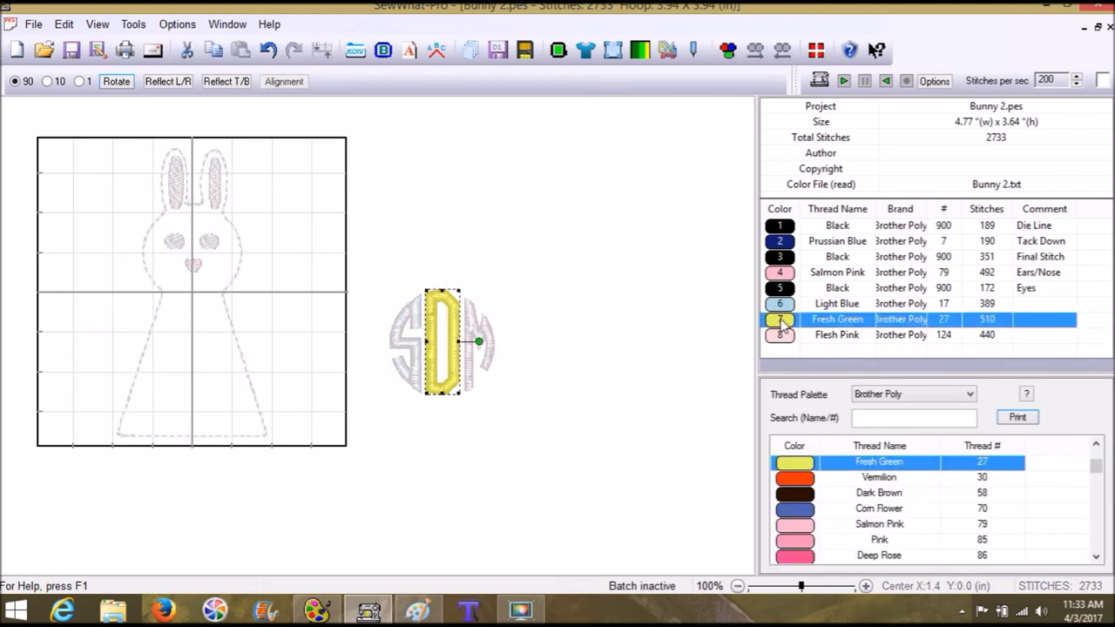
scroll(1101, 466, "up", 2)
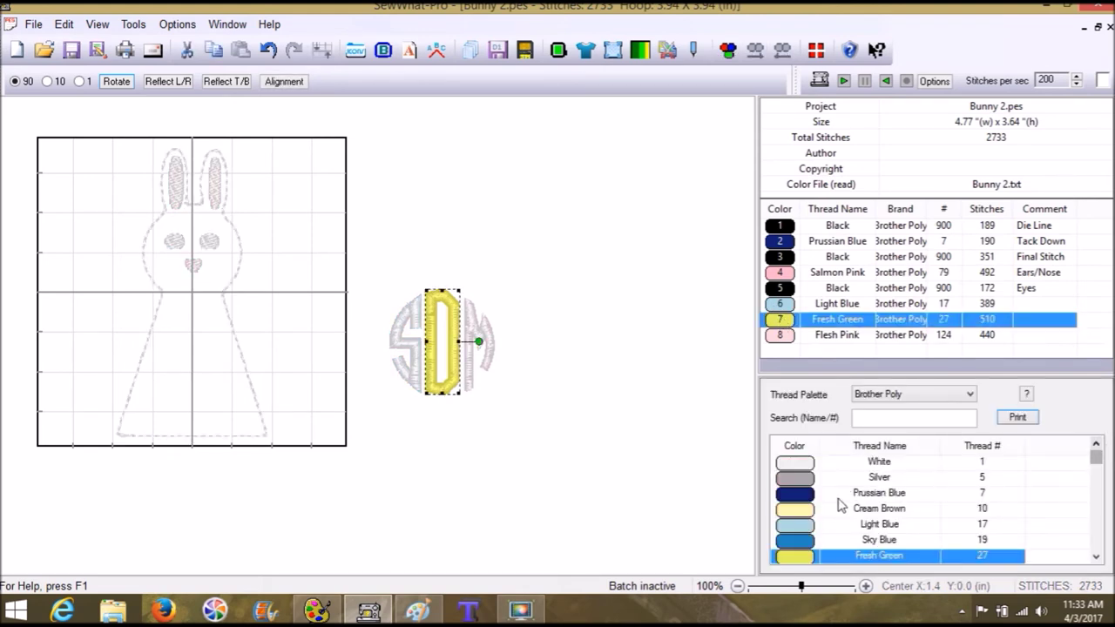
left_click(795, 524)
left_click(787, 340)
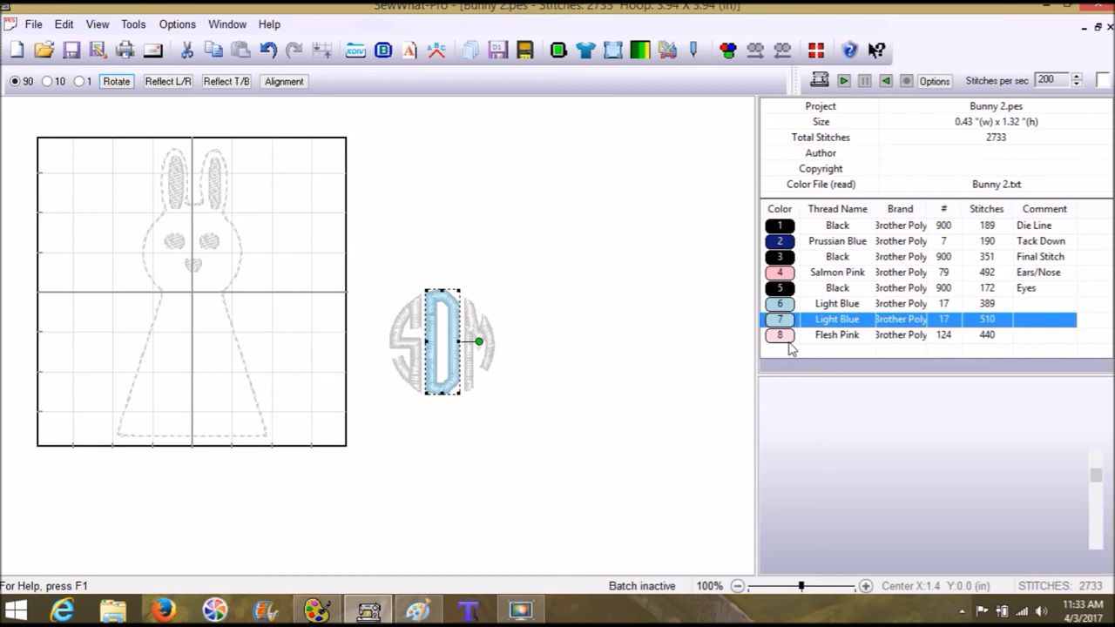
left_click_drag(1095, 475, 1097, 454)
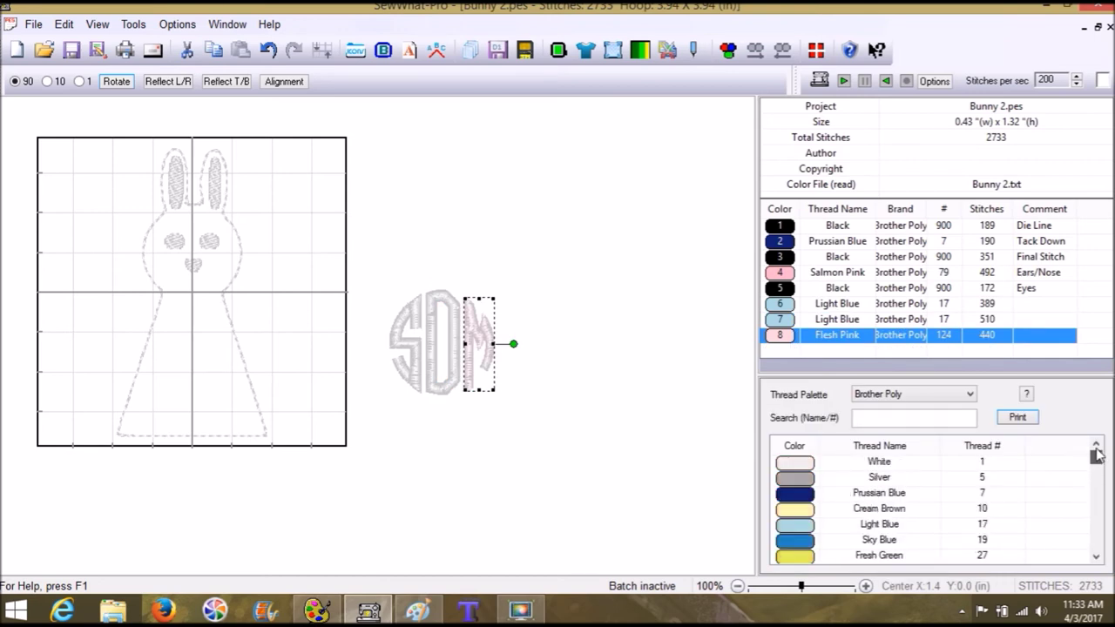
left_click(794, 523)
left_click(598, 365)
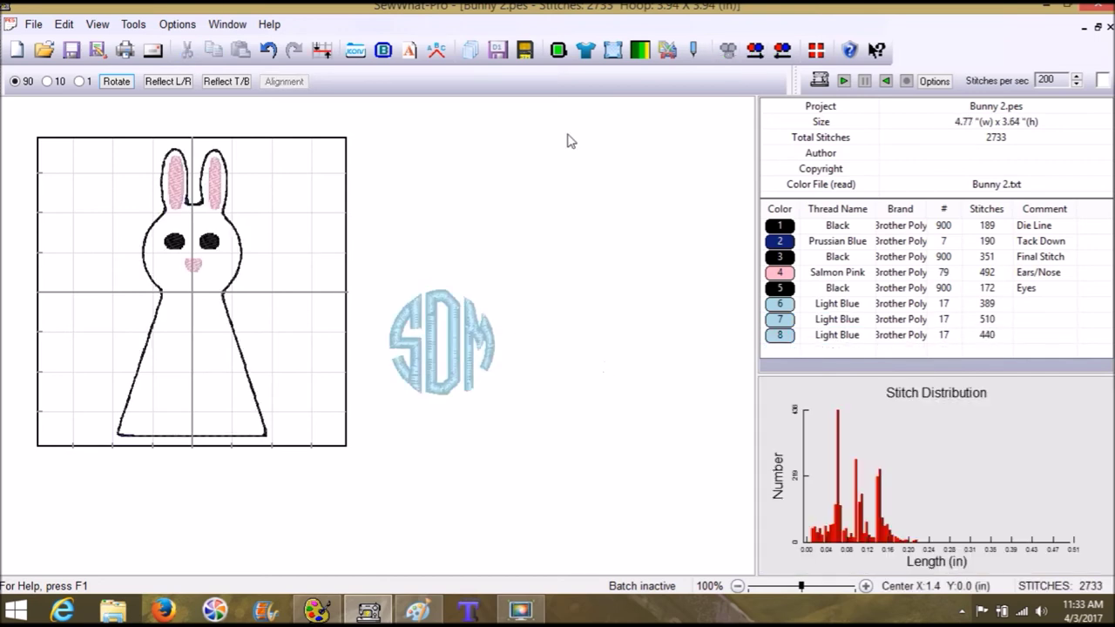
left_click(356, 50)
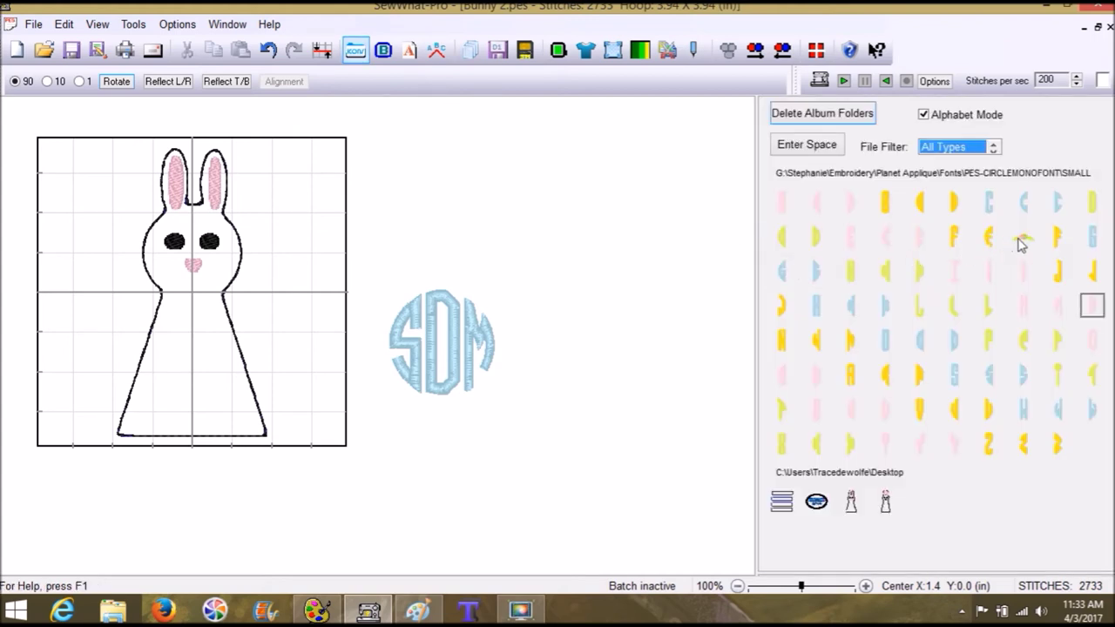
Try a flower motif below the monogram, then undo twice to remove it again
left_click(1020, 241)
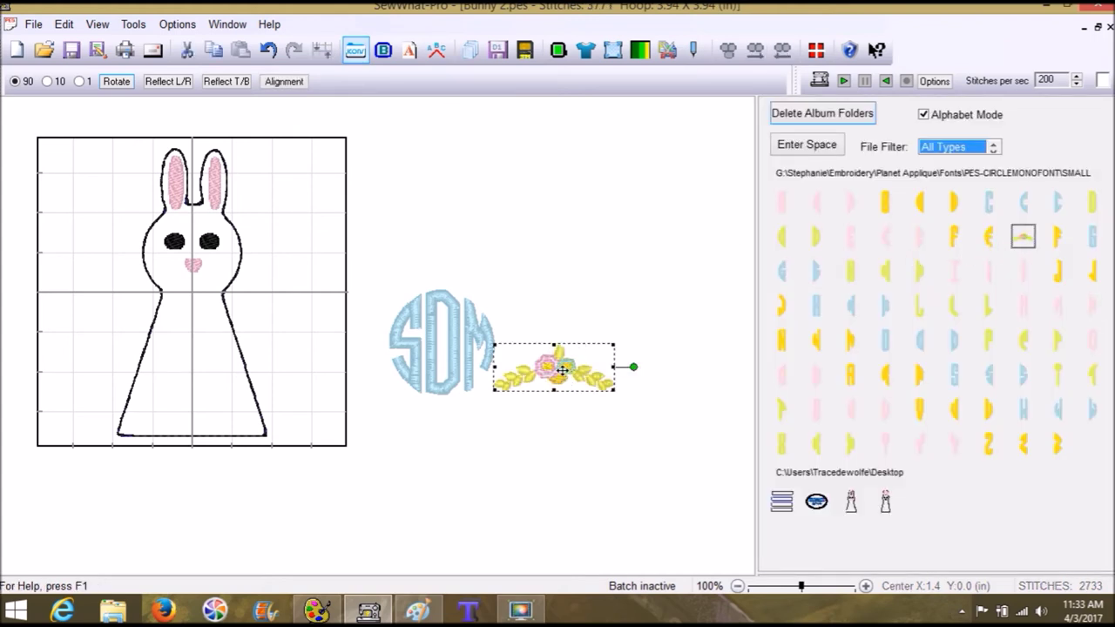
left_click_drag(561, 370, 525, 478)
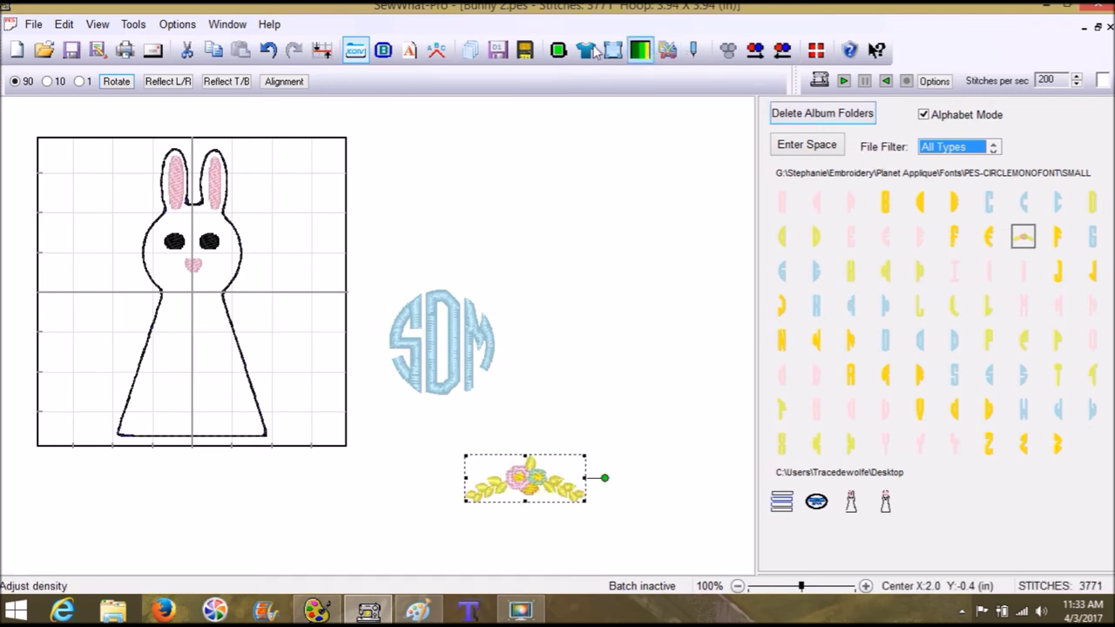
left_click(357, 49)
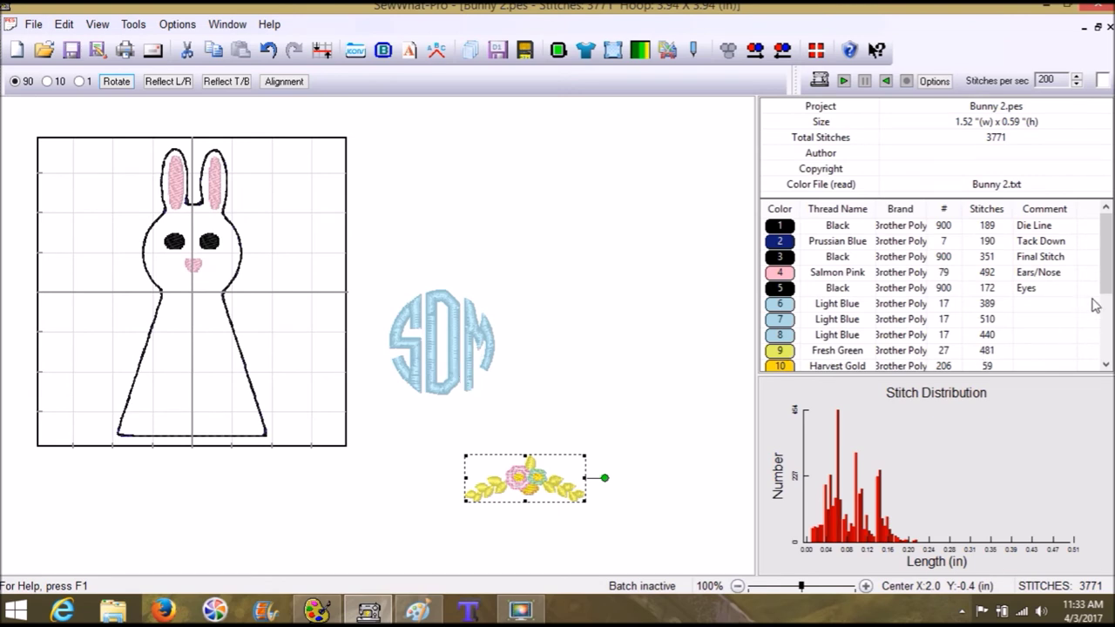
left_click_drag(1106, 294, 1108, 354)
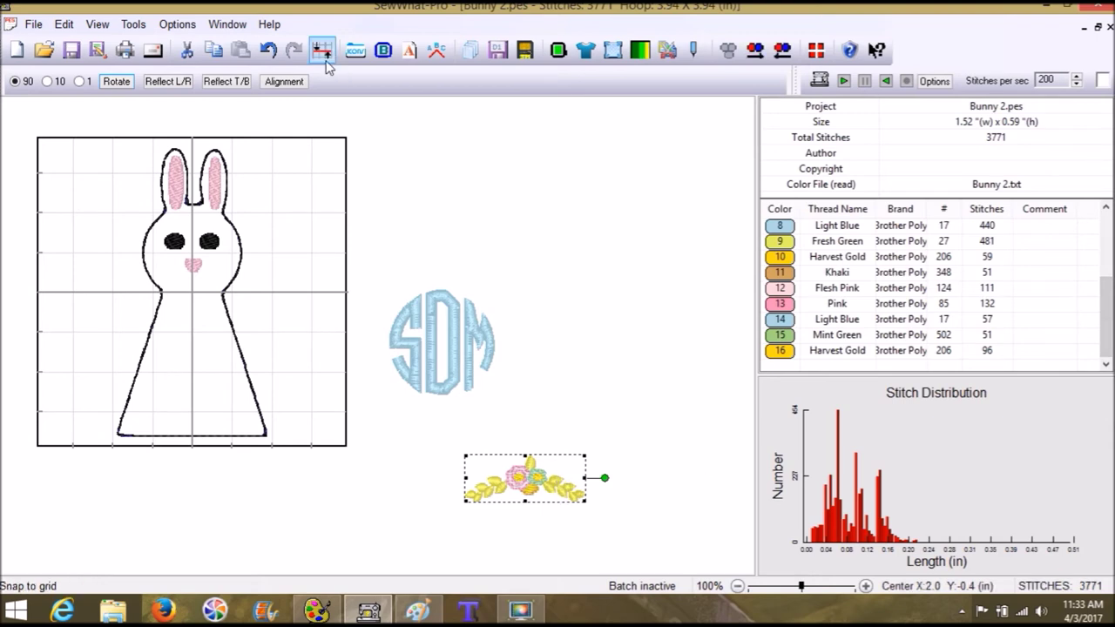
left_click(264, 51)
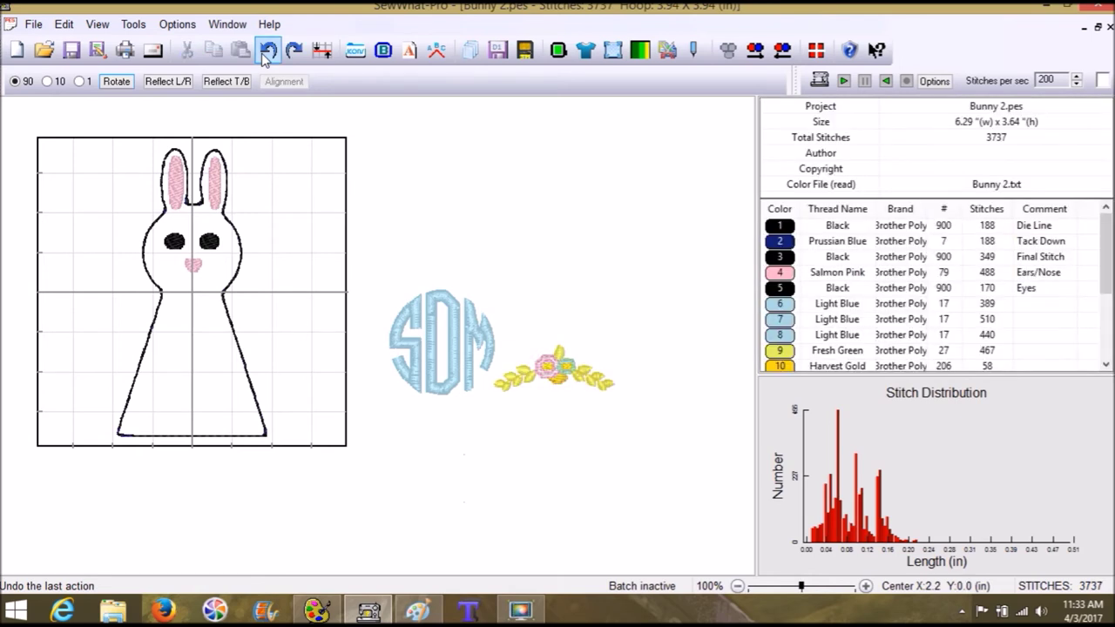
left_click(263, 51)
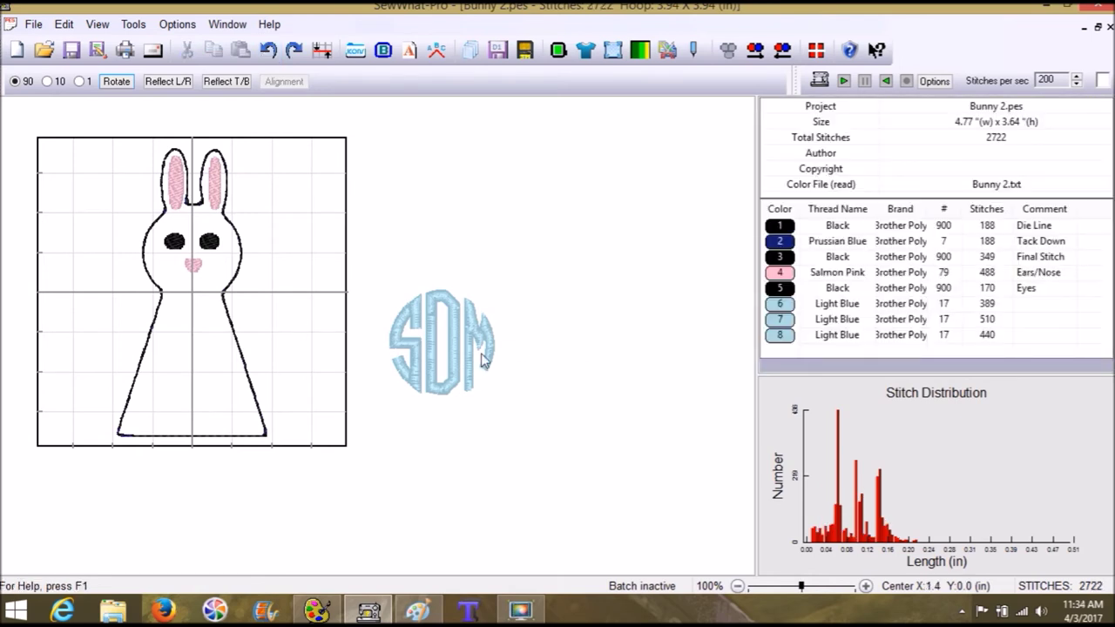
left_click(64, 26)
Join same-colour threads starting at thread 6, then select the combined Light Blue thread row
left_click(103, 127)
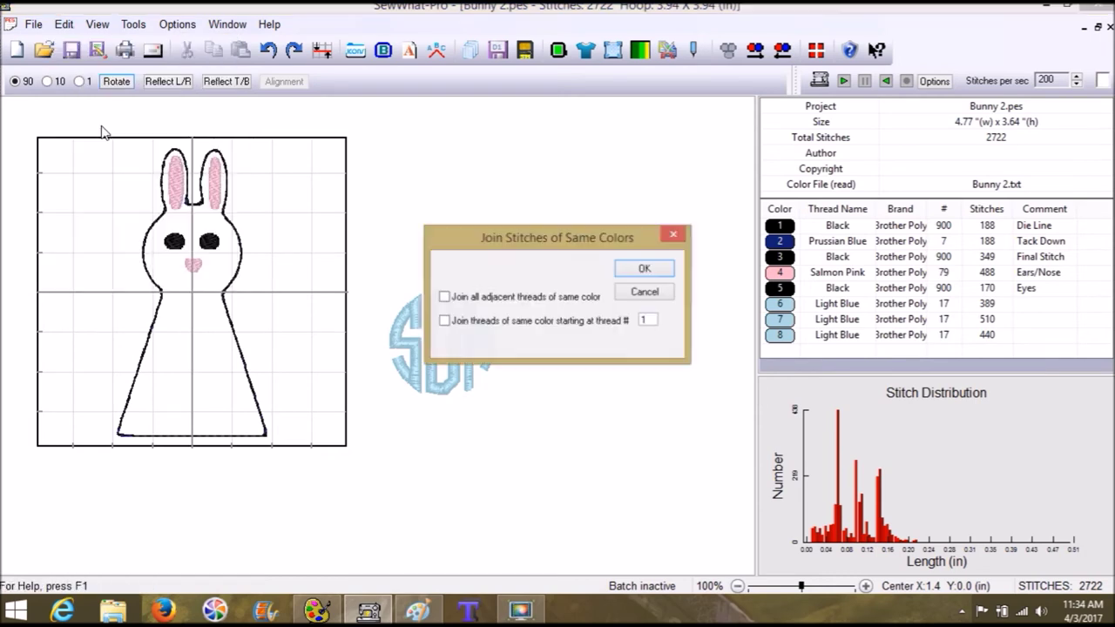
left_click(445, 321)
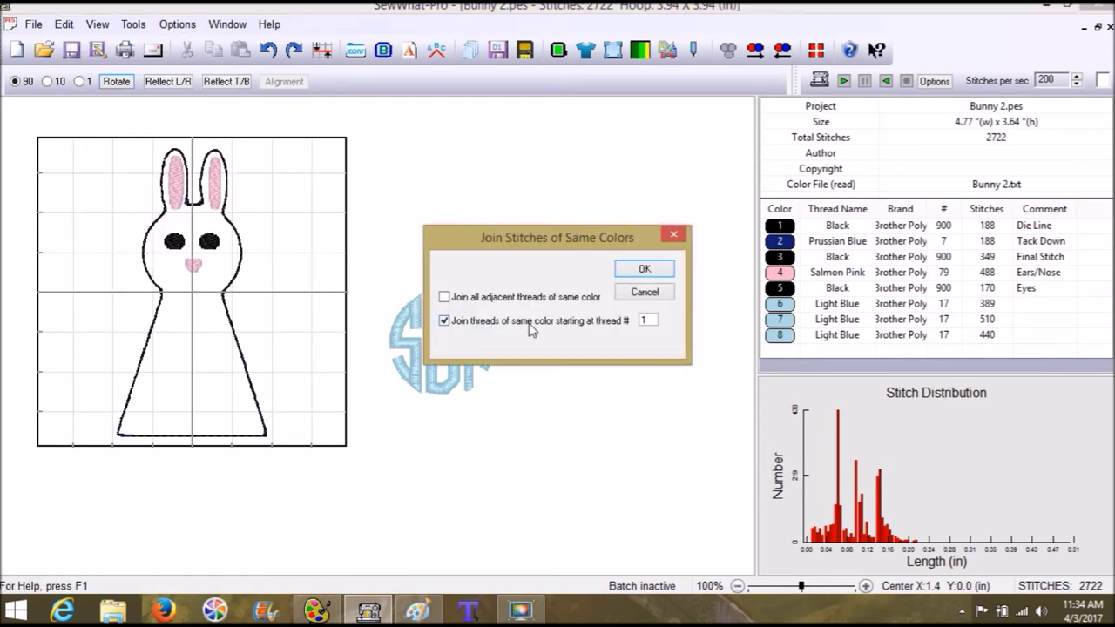
double_click(649, 319)
type("6")
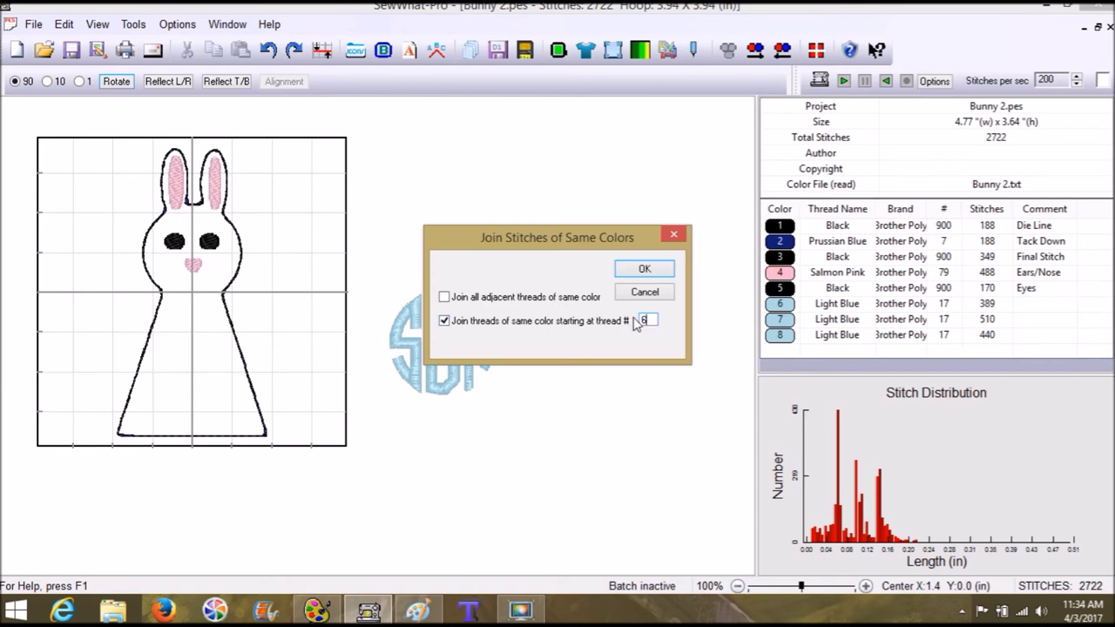
left_click(643, 269)
left_click(459, 359)
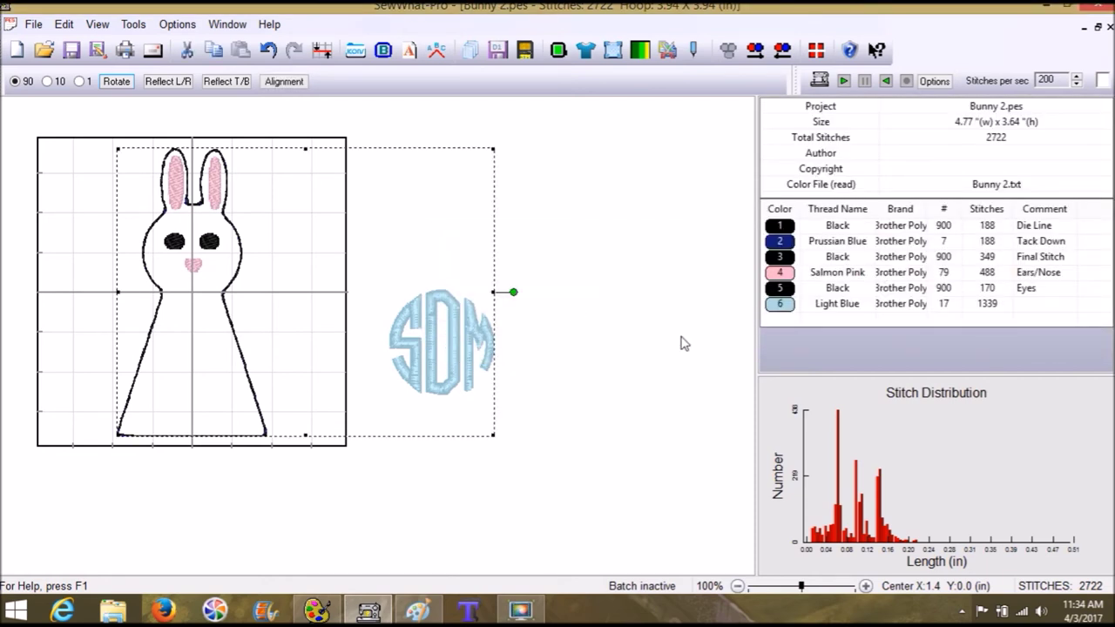
left_click(781, 306)
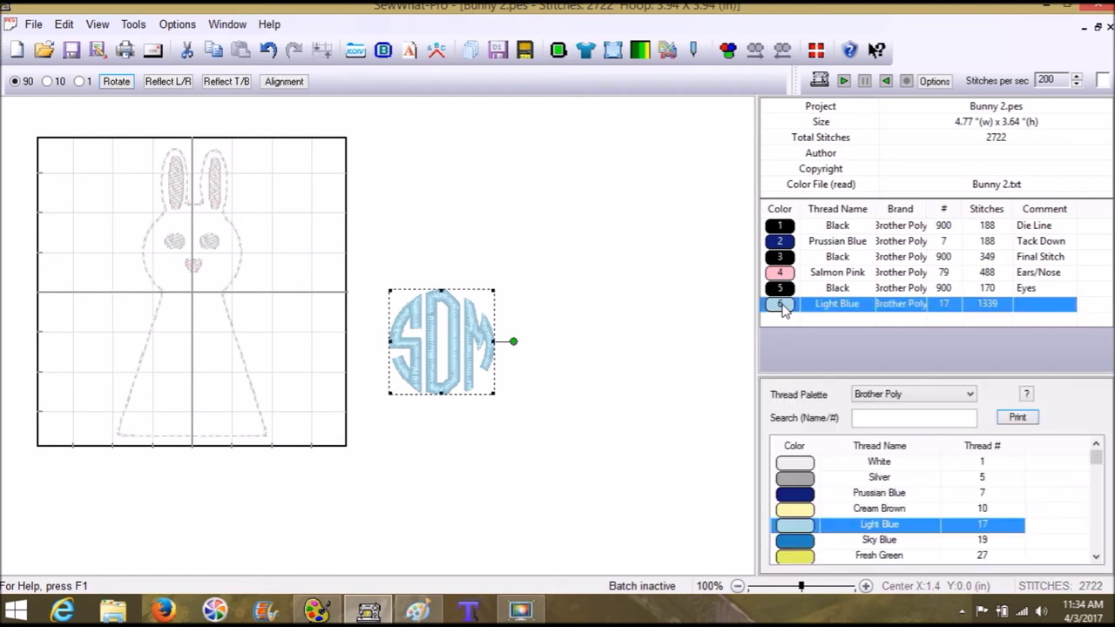
Move the SDM monogram onto the bunny's body and select its Light Blue thread
left_click_drag(324, 349, 216, 379)
left_click(453, 348)
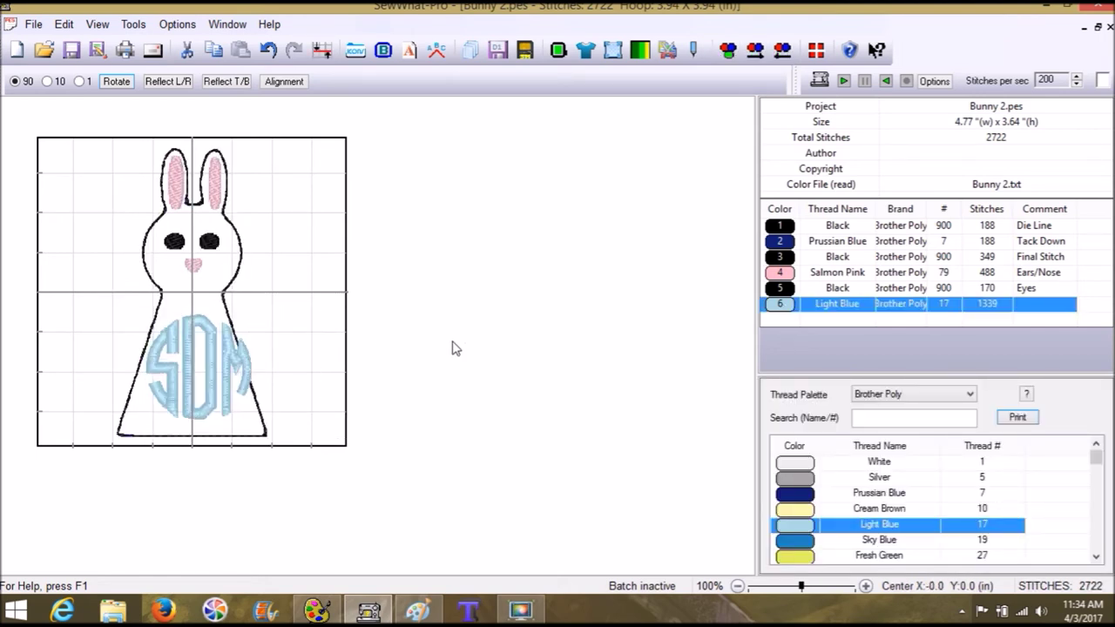
left_click(200, 372)
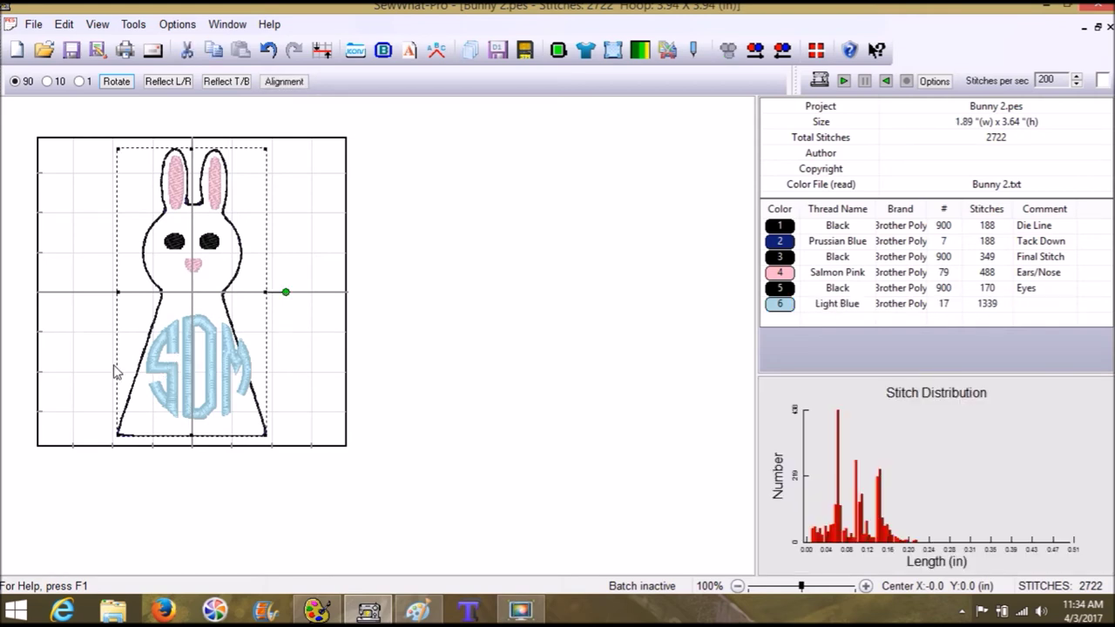
left_click(731, 319)
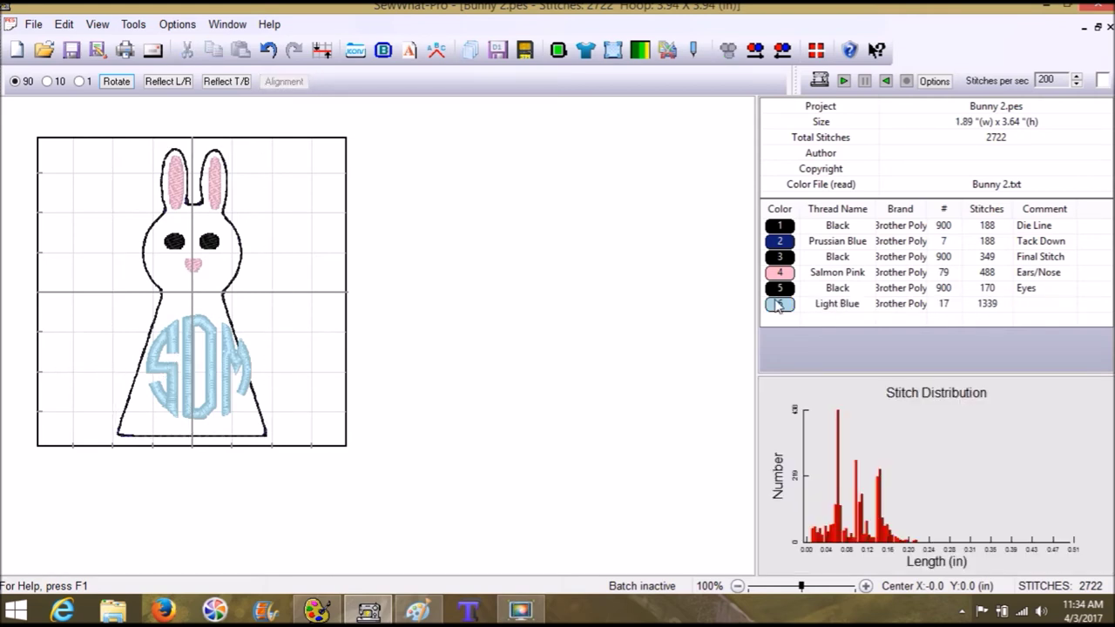
left_click(779, 304)
left_click(640, 51)
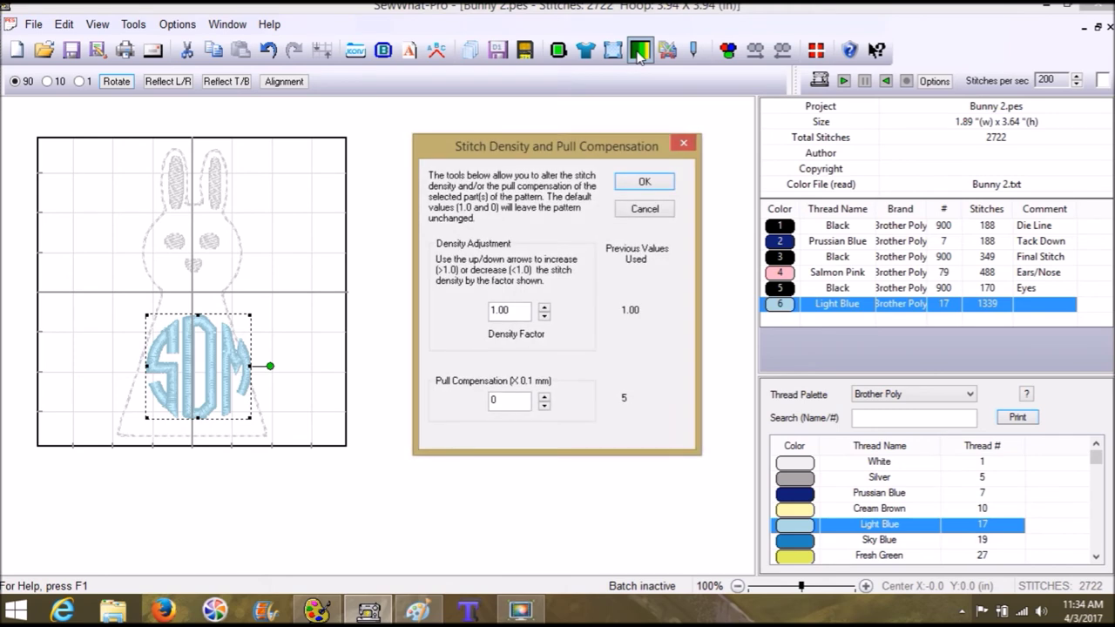
left_click(657, 212)
Resize the SDM monogram to 1 inch and reposition it on the bunny's body
left_click(613, 50)
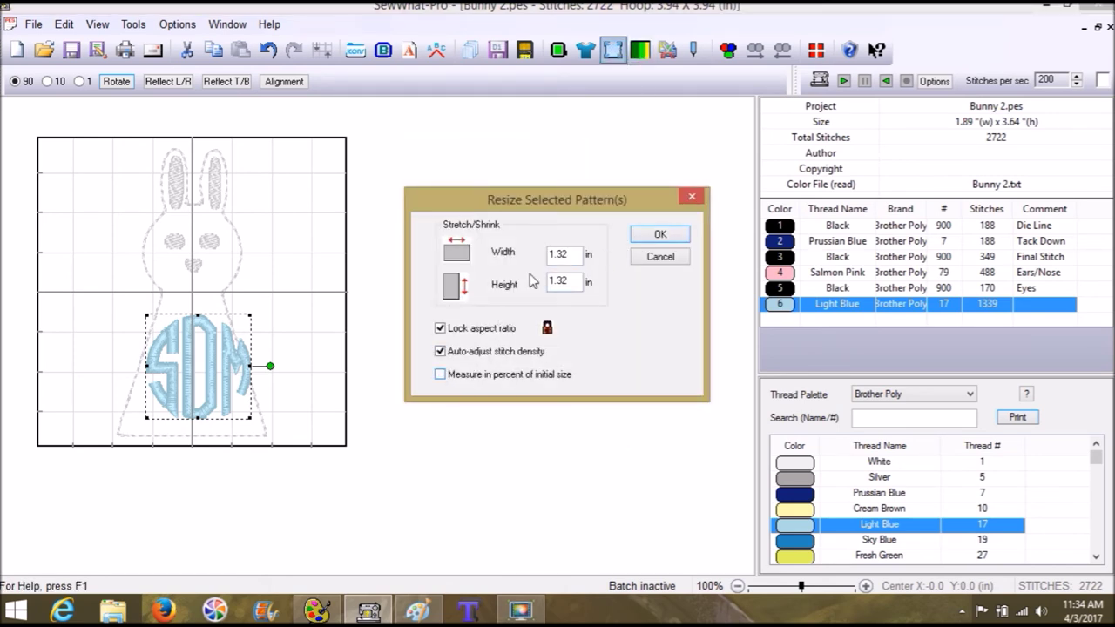
left_click_drag(573, 255, 519, 259)
type("1")
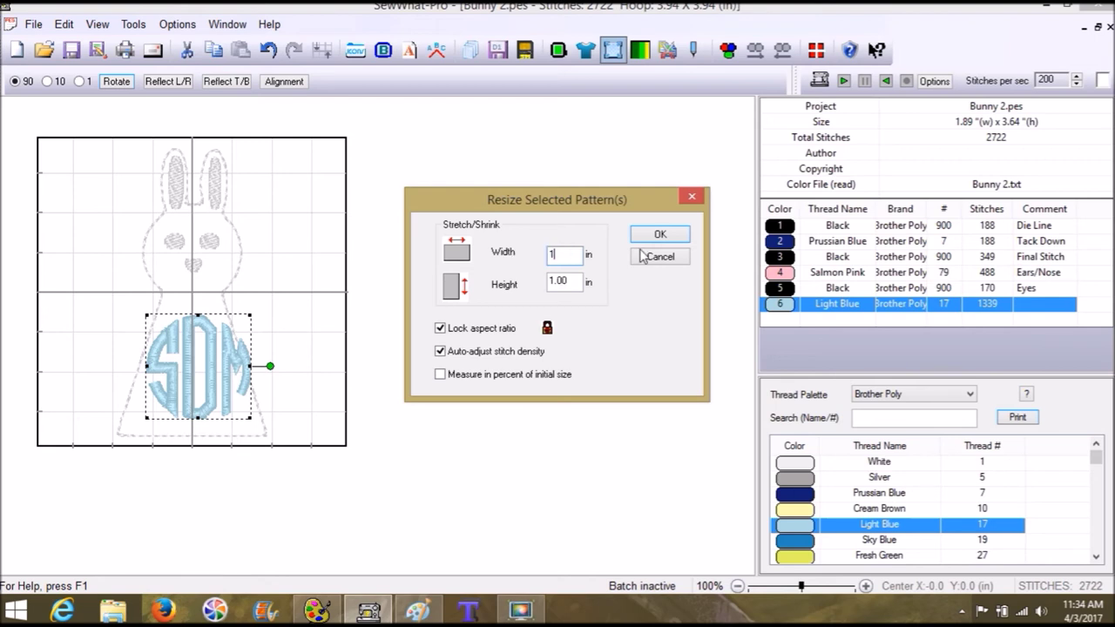
left_click(659, 235)
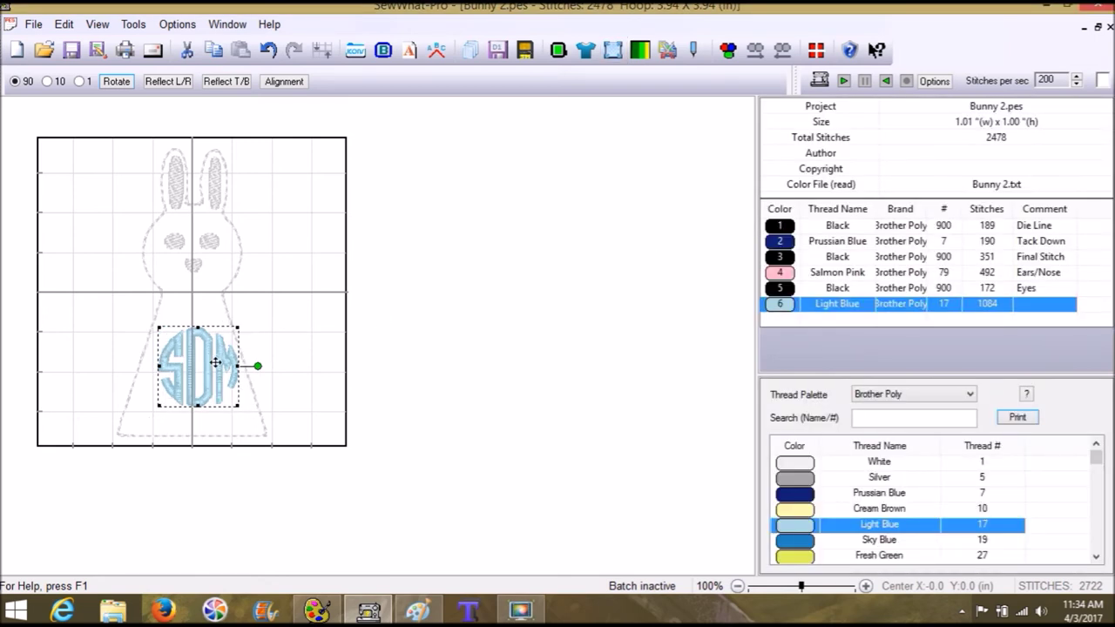
left_click_drag(214, 364, 206, 361)
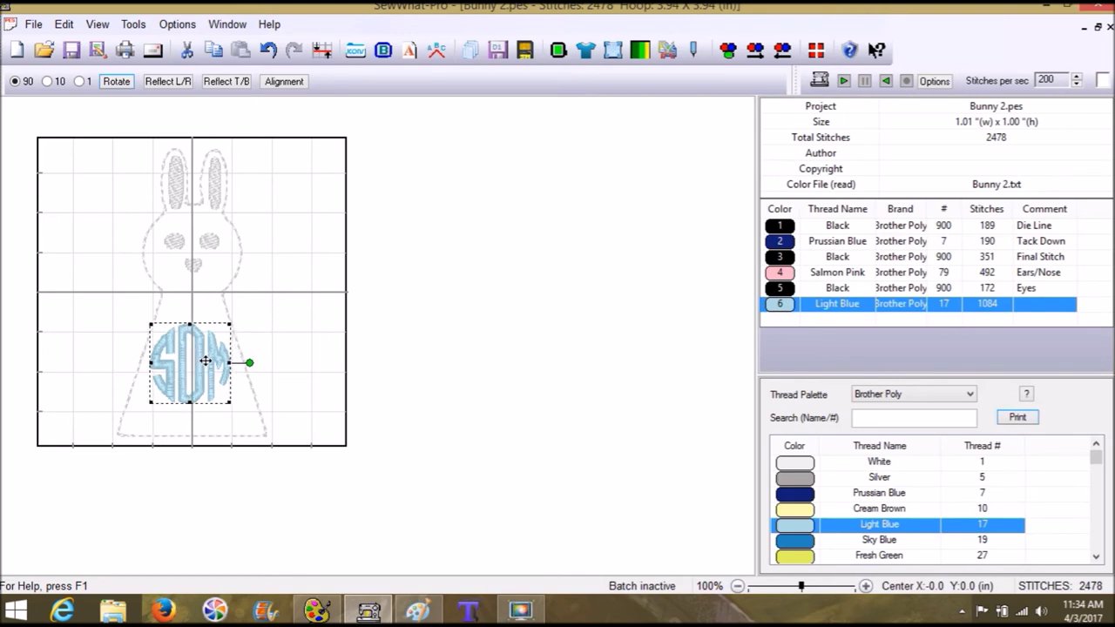
left_click(478, 348)
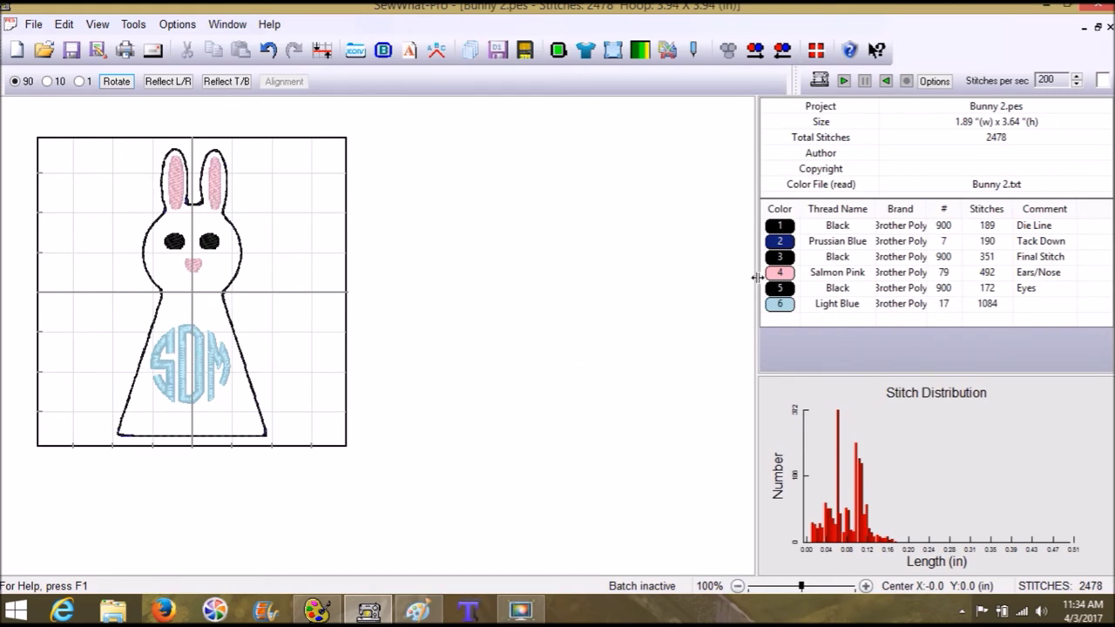
Erase the Prussian Blue tack-down line along the bottom edge at 300% zoom, leaving 159 stitches
left_click(788, 246)
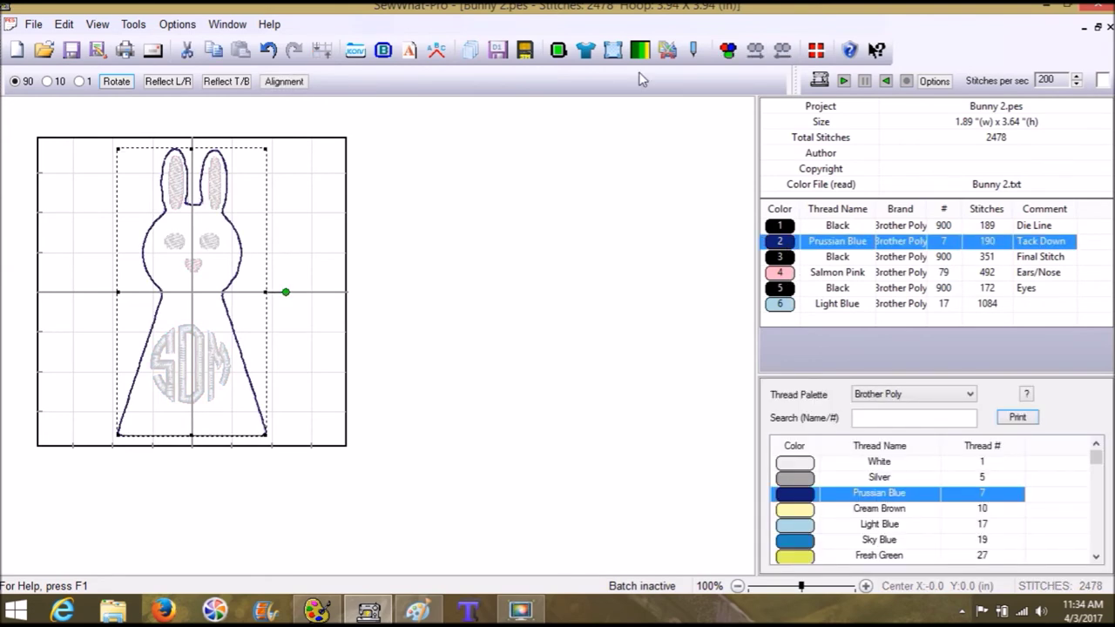
left_click(668, 54)
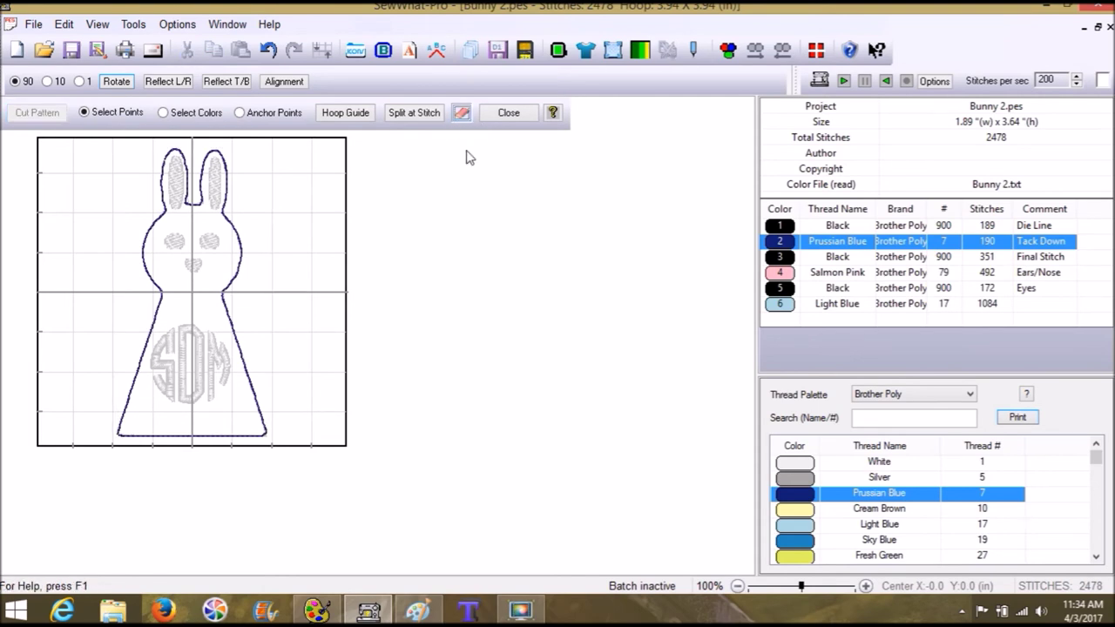
left_click(826, 591)
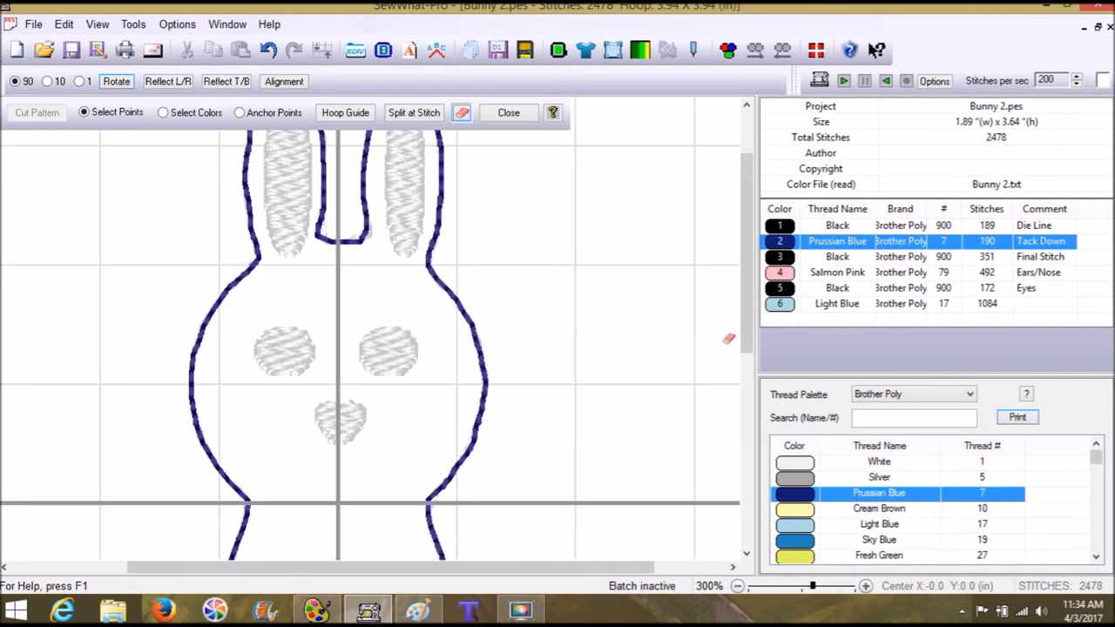
scroll(734, 420, "down", 10)
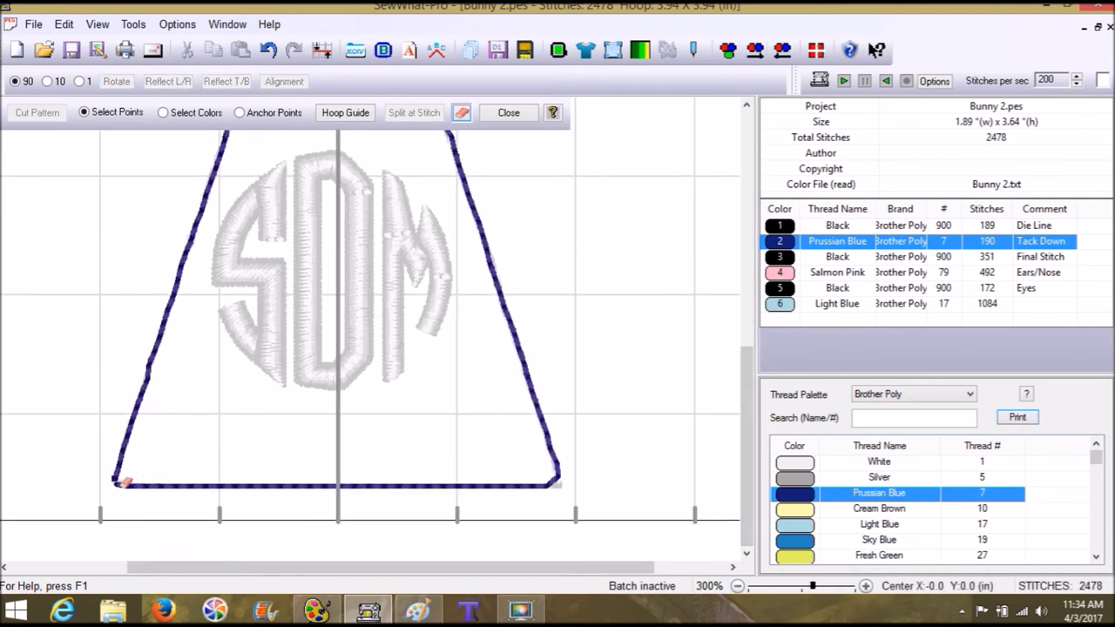
mouse_move(131, 489)
left_mouse_down()
mouse_move(453, 488)
mouse_move(430, 492)
mouse_move(160, 490)
mouse_move(529, 480)
mouse_move(543, 491)
left_mouse_up()
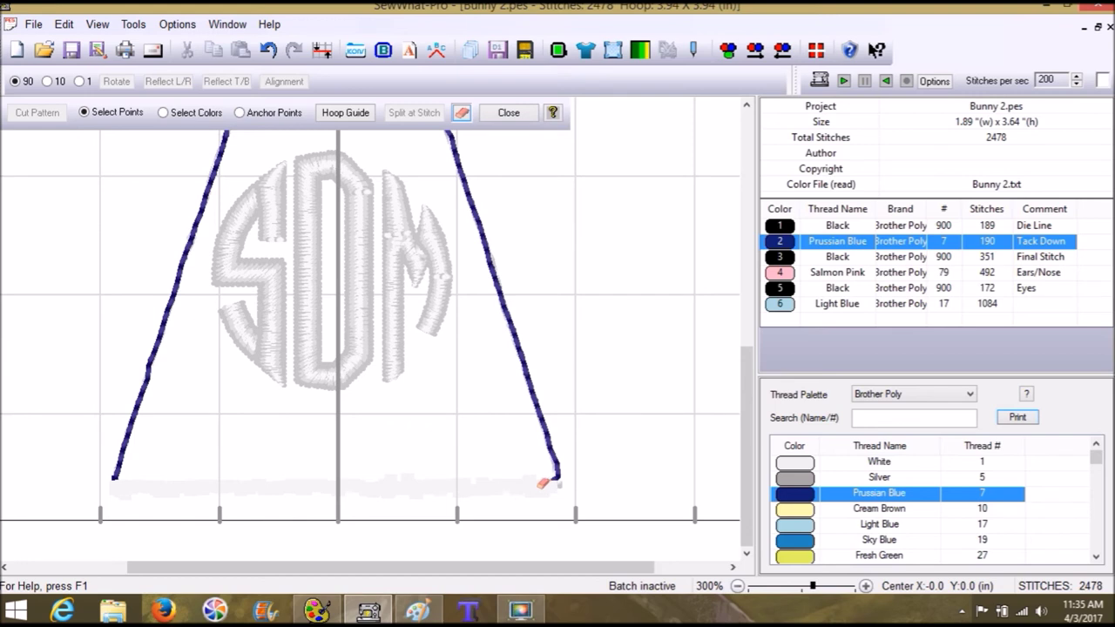
left_click(507, 114)
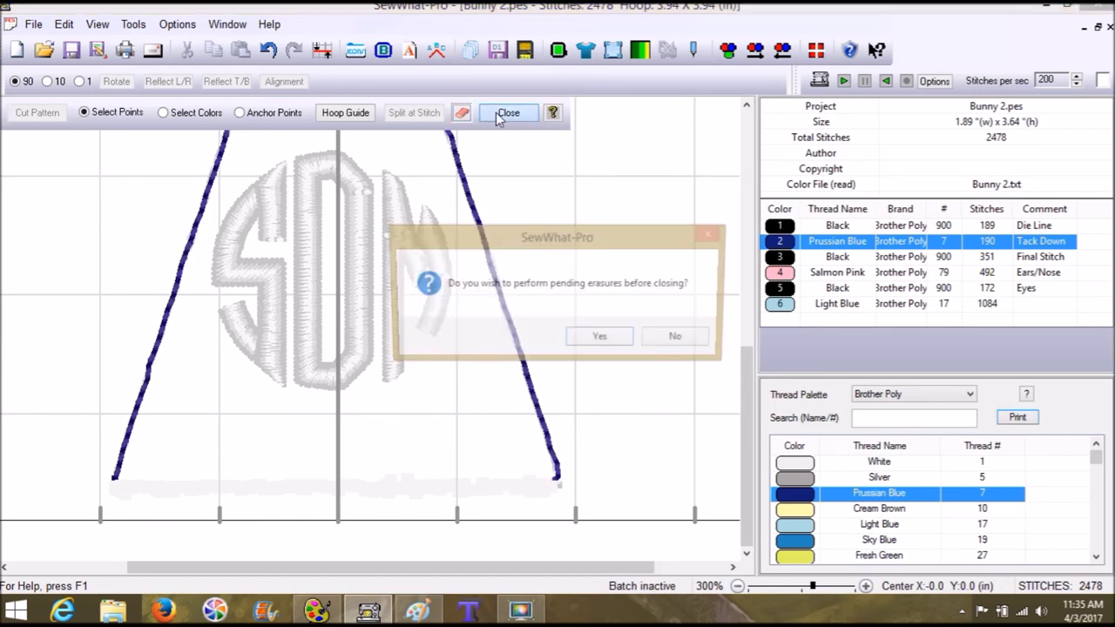
left_click(601, 339)
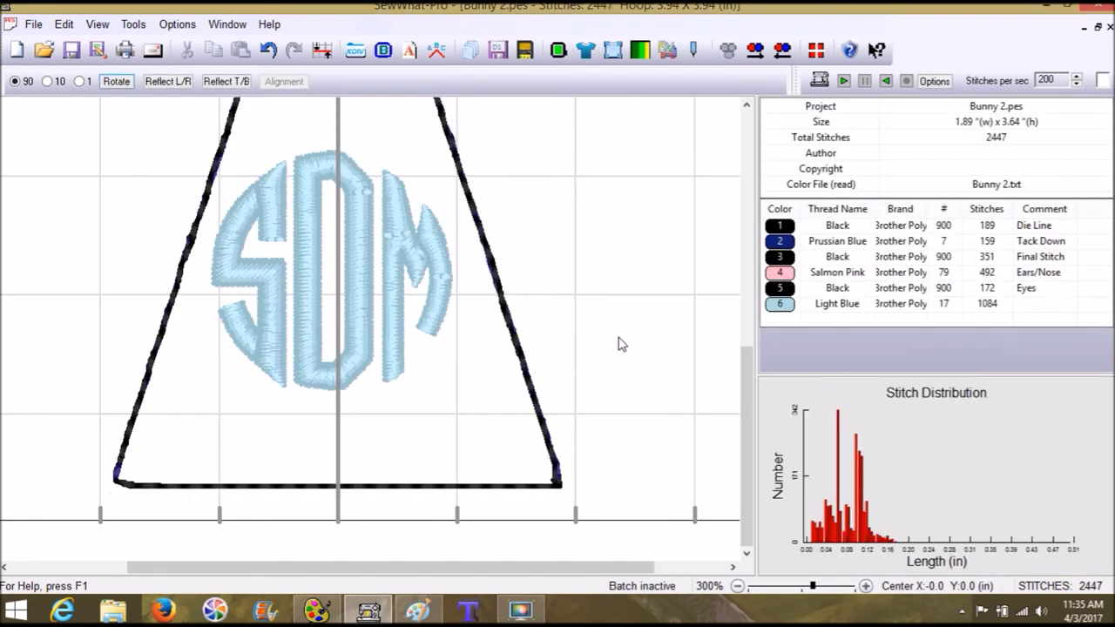
left_click(781, 244)
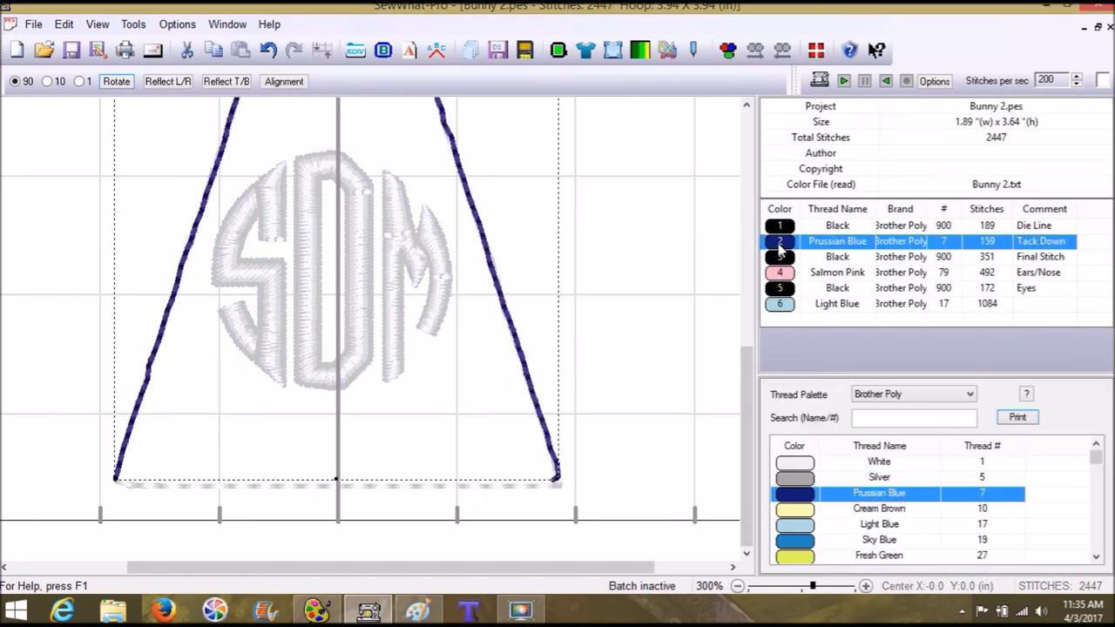
Renumber the thread order so thread 3, the black Final Stitch, moves to position 6
left_click(681, 282)
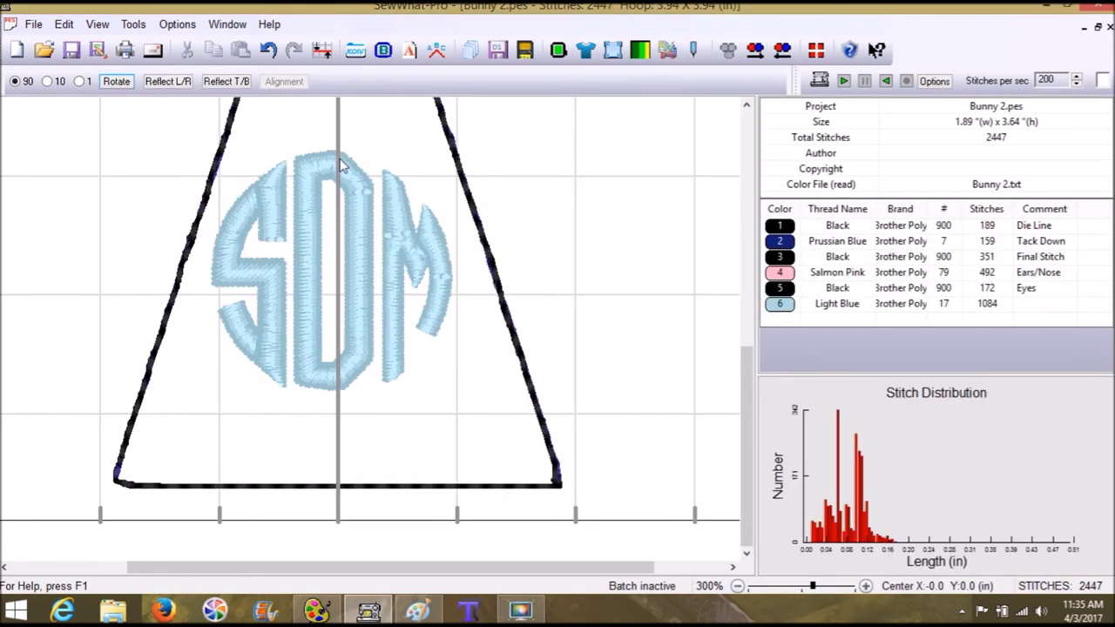
left_click(63, 25)
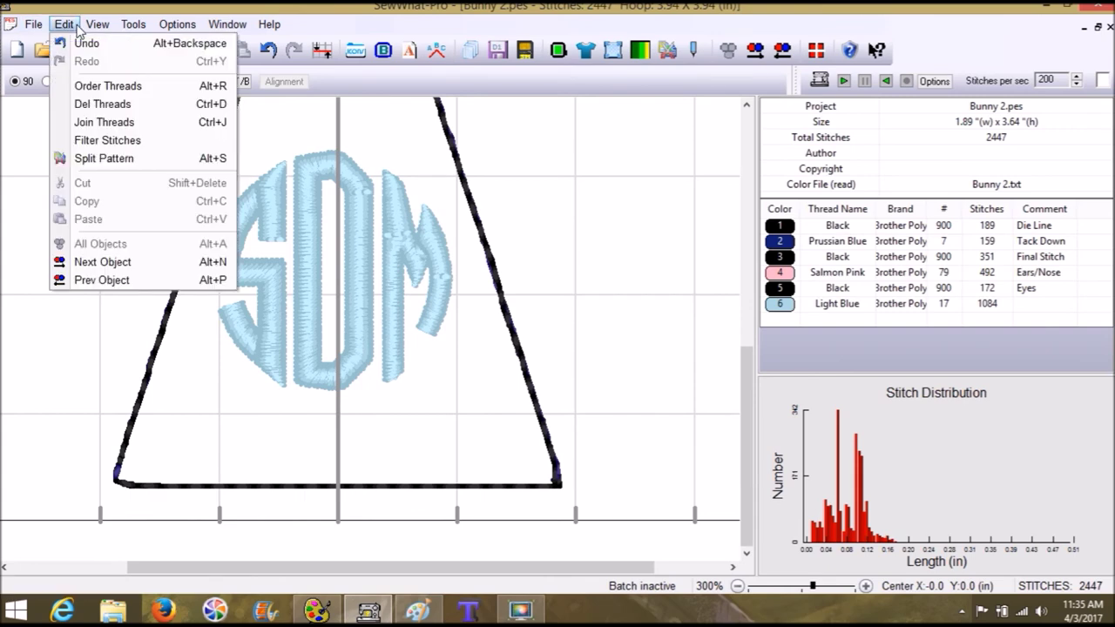
left_click(76, 88)
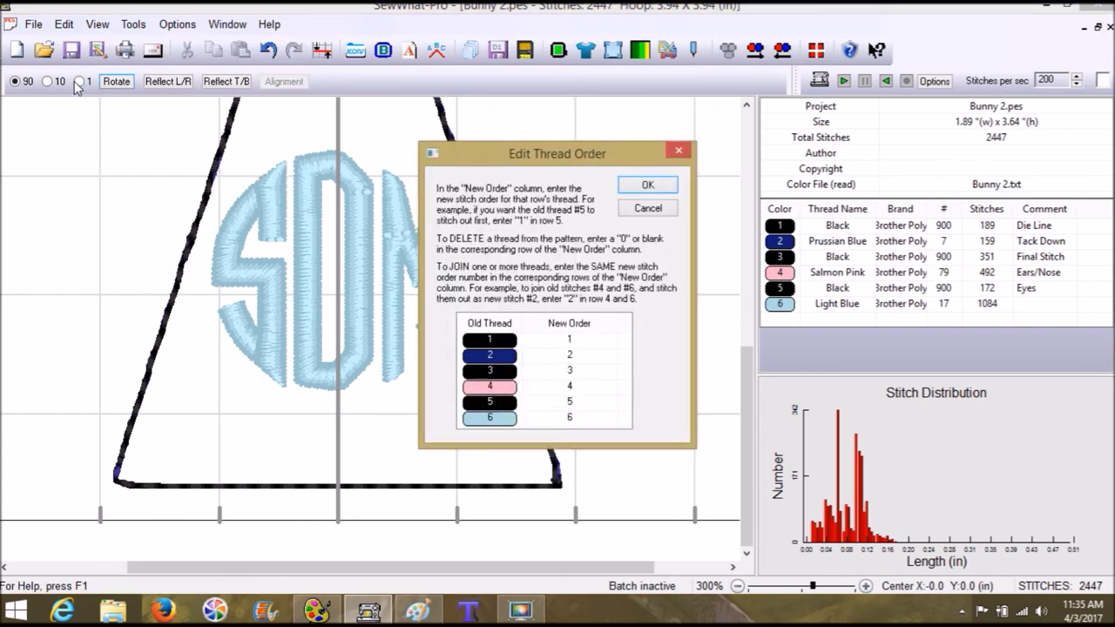
type("3")
left_click(574, 402)
double_click(571, 370)
double_click(577, 400)
double_click(569, 417)
left_click(659, 190)
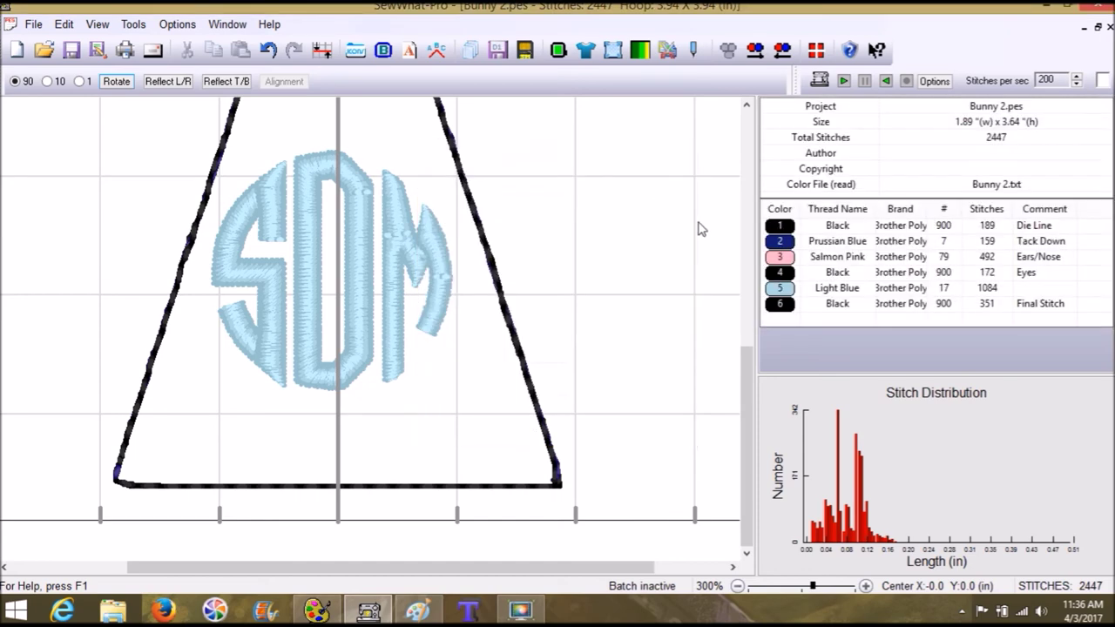
Zoom back to 100% and start overwriting the Prussian Blue thread's Tack Down comment
left_click(783, 591)
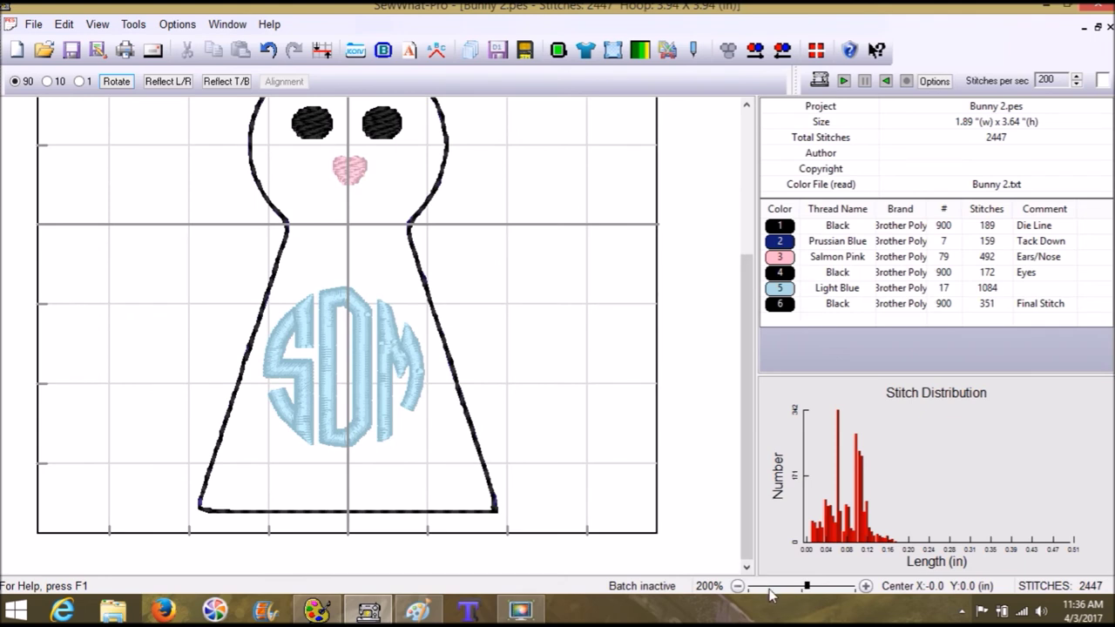
left_click(784, 591)
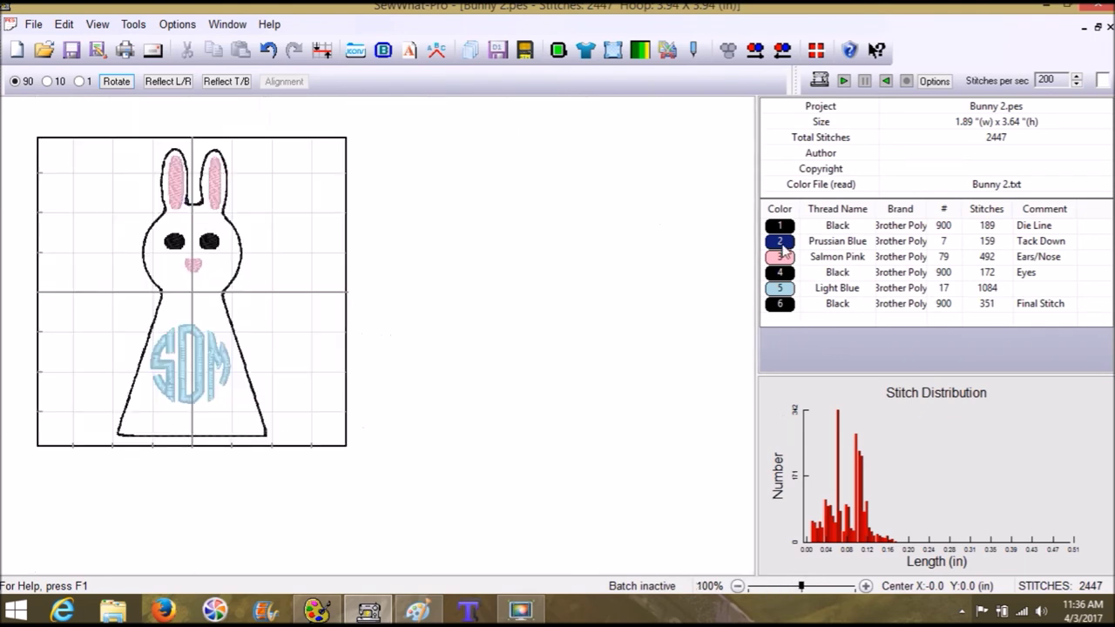
left_click(782, 227)
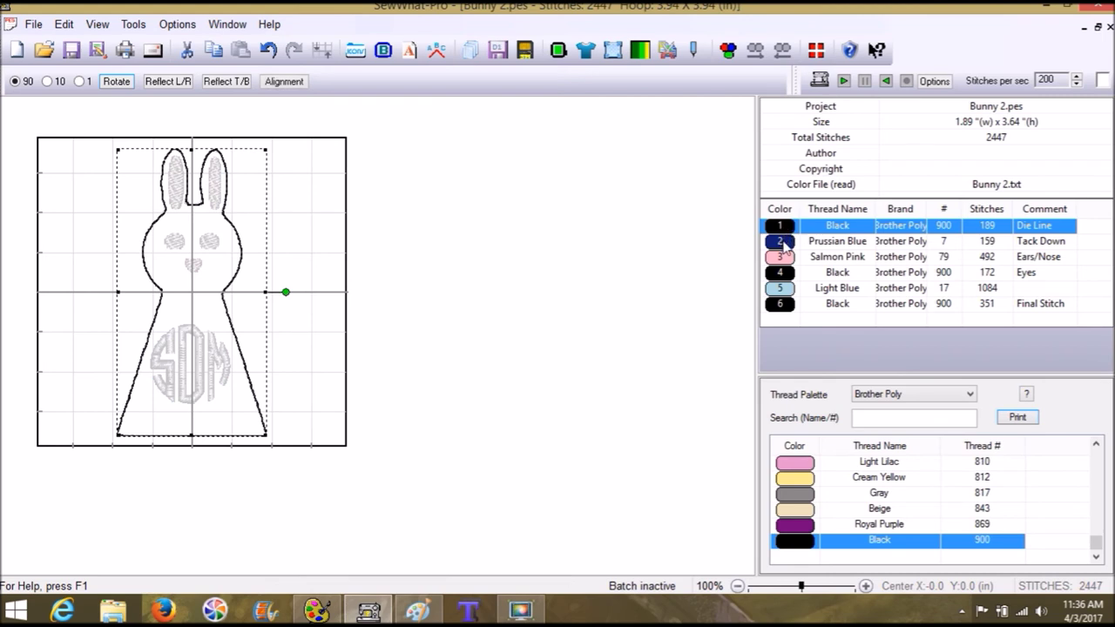
left_click(784, 244)
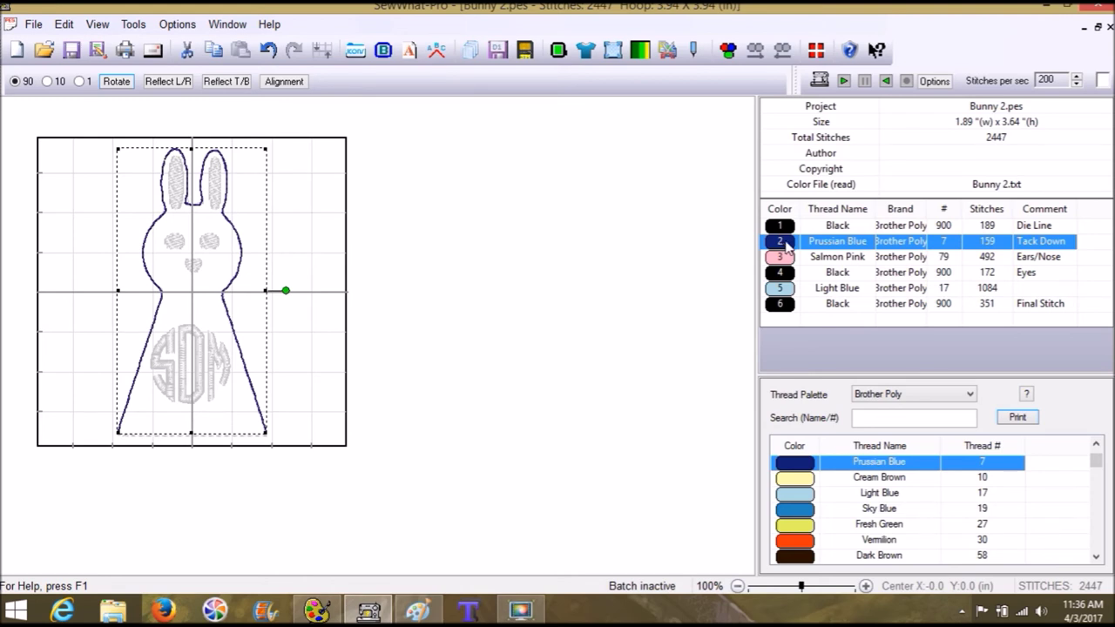
left_click(1058, 242)
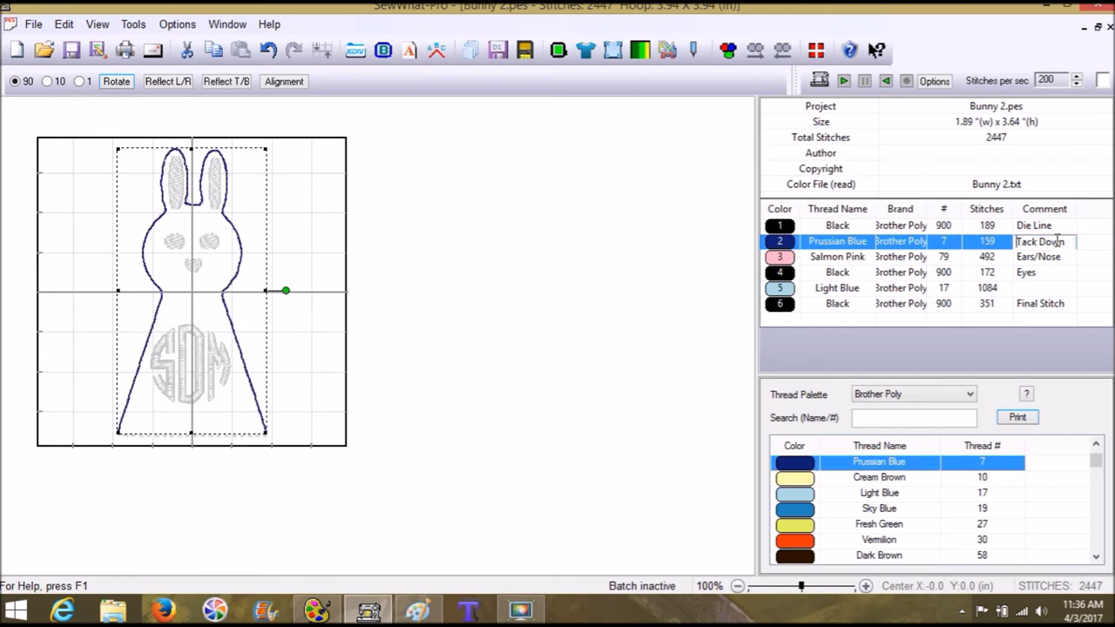
key("shift+End")
type("F")
Undo the comment change, thread reordering and erasure, restoring Tack Down and Final Stitch at stop 3
left_click(597, 281)
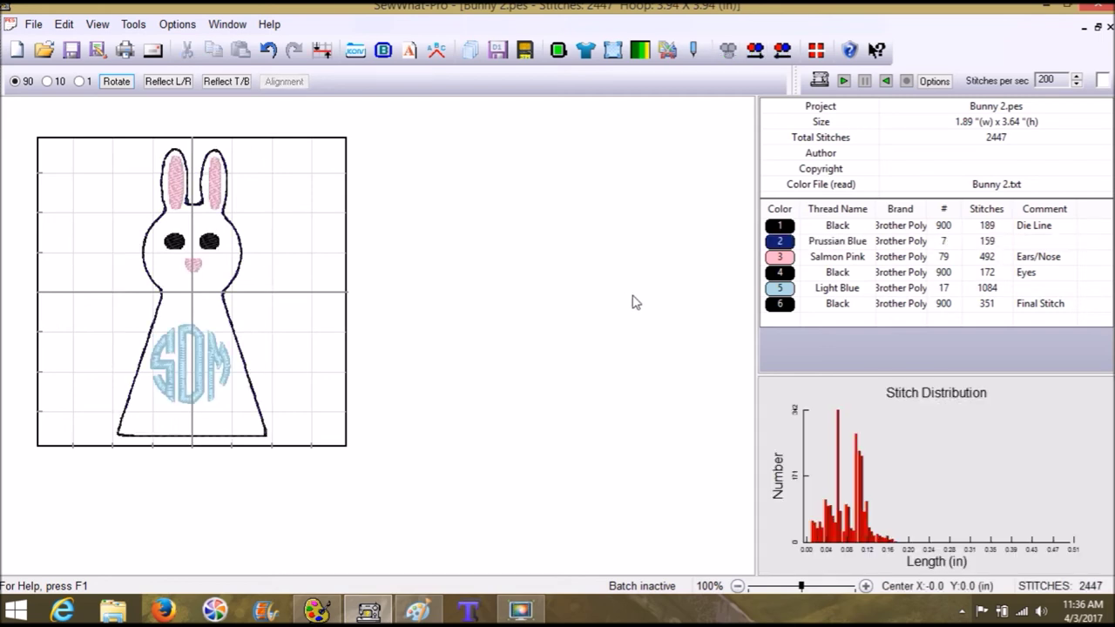
left_click(268, 50)
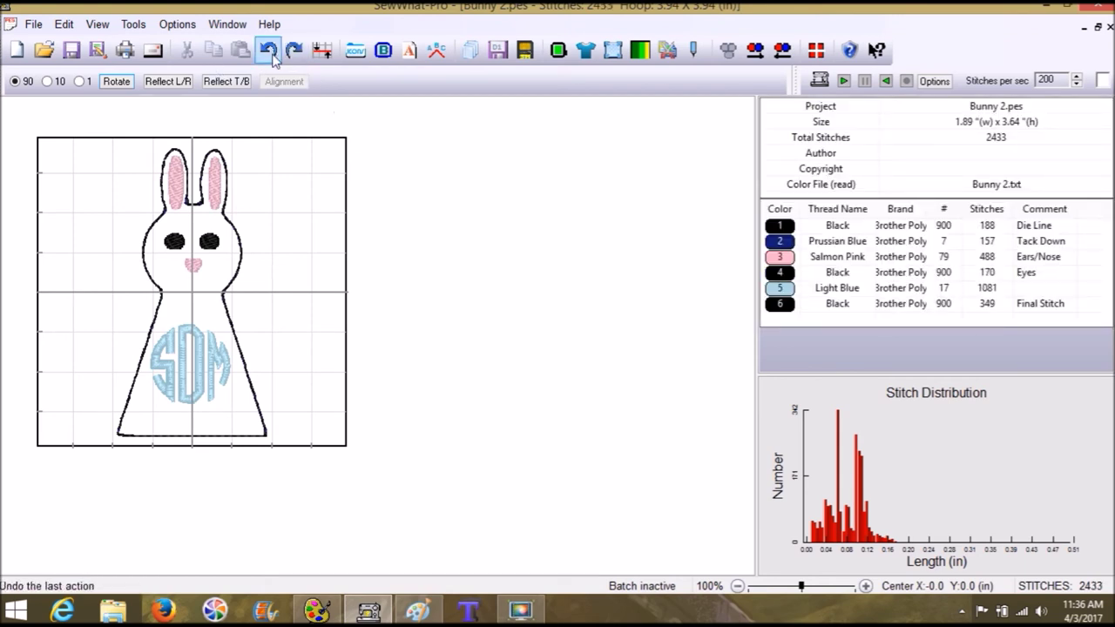
left_click(270, 50)
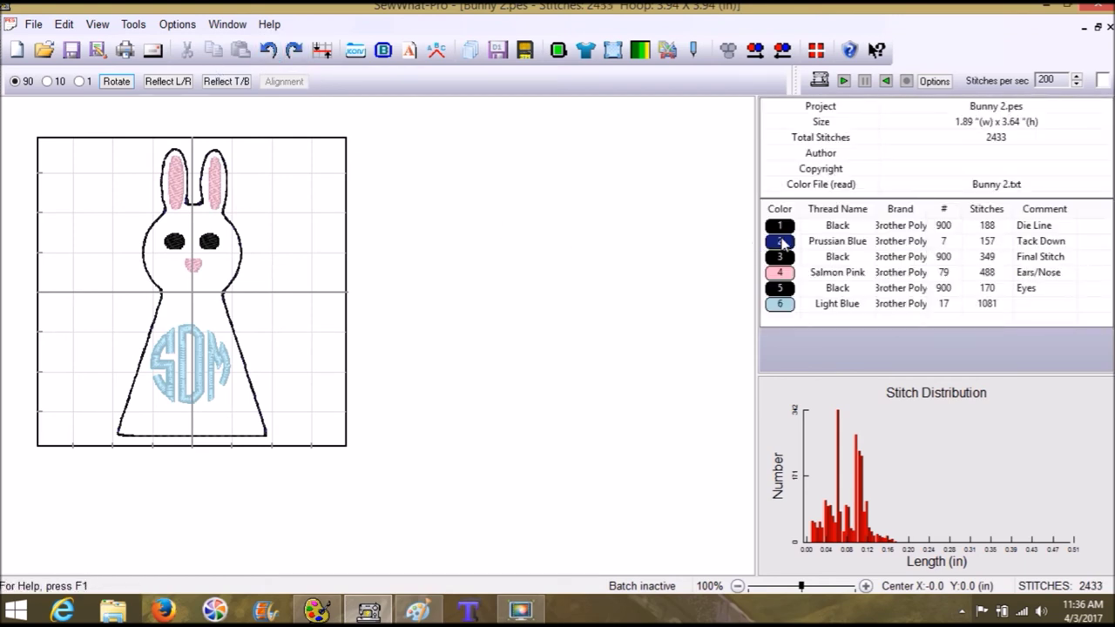
left_click(781, 244)
left_click(268, 50)
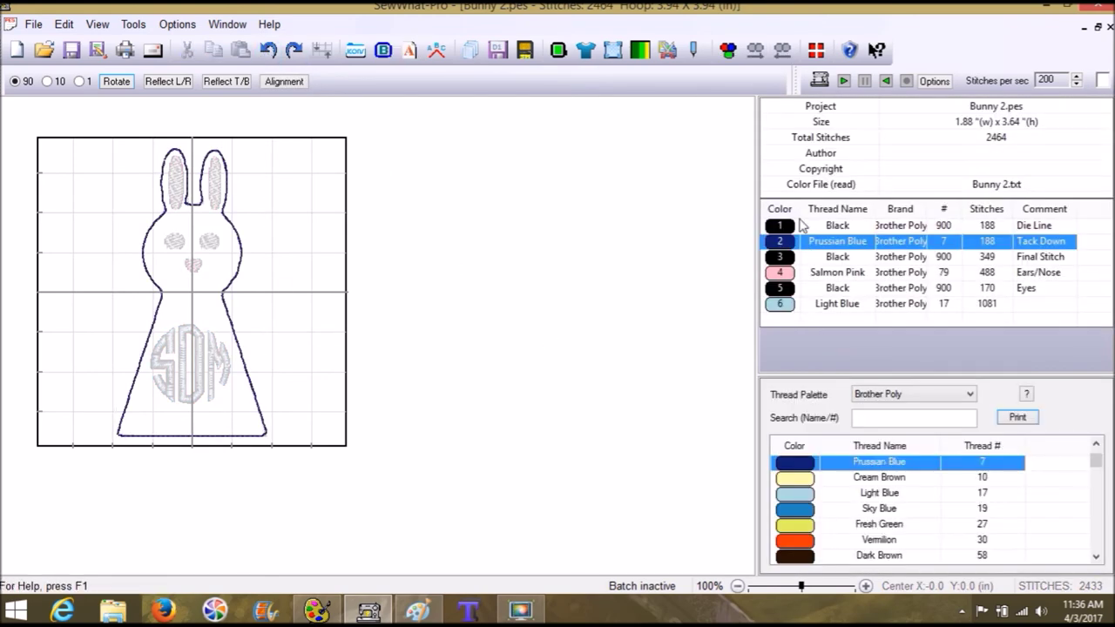
left_click(792, 226)
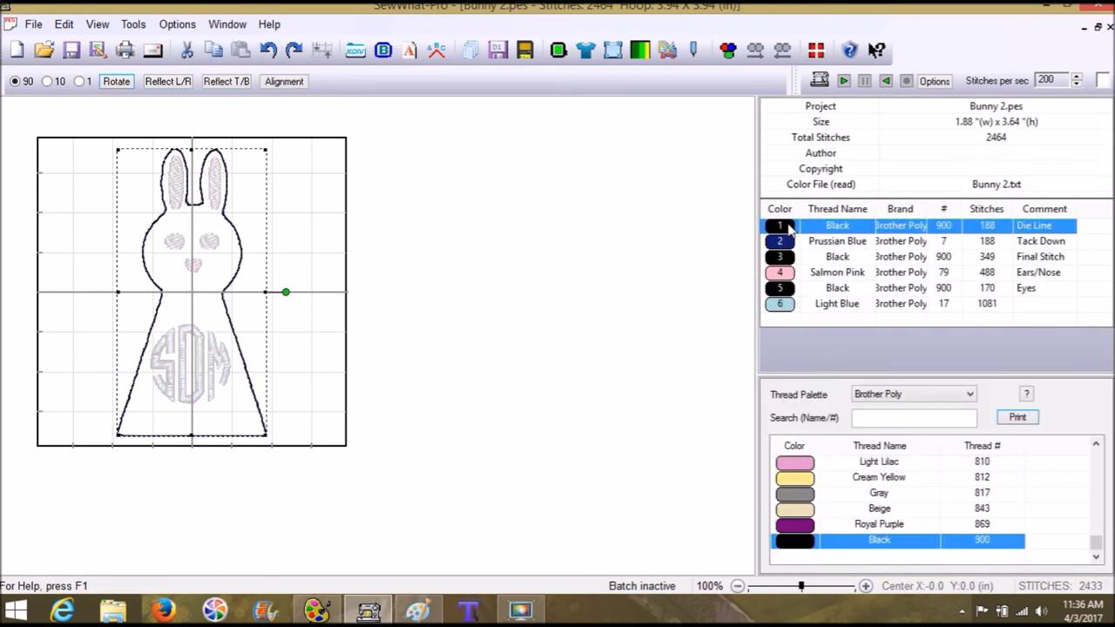
left_click(504, 240)
left_click(65, 24)
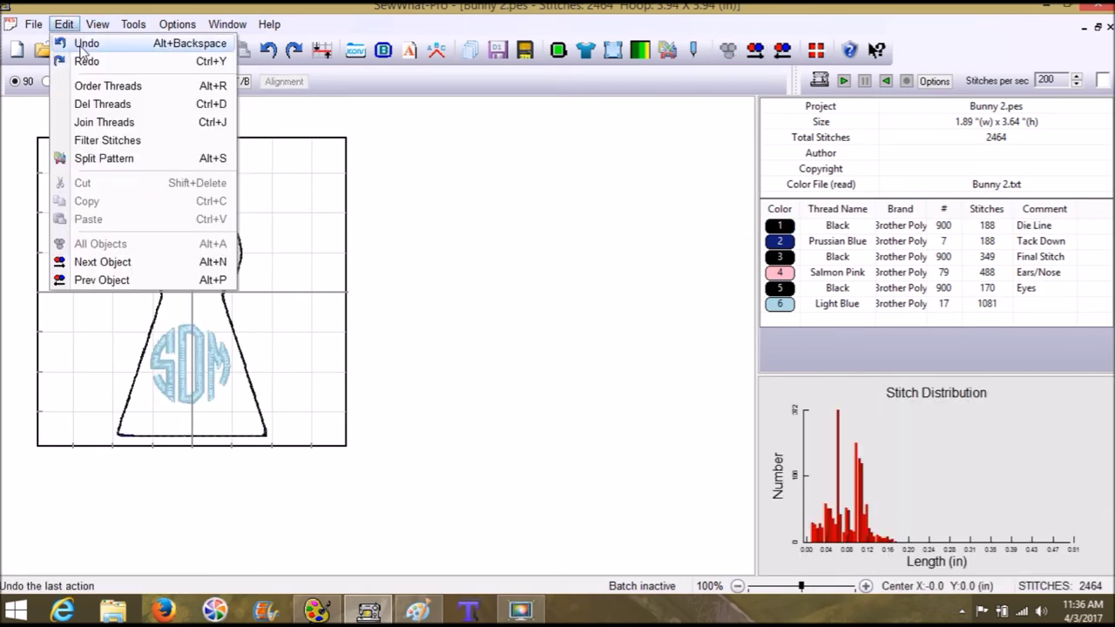
Reorder threads: Final Stitch to 6 and Eyes to 4, leaving Light Blue monogram at 5
left_click(89, 86)
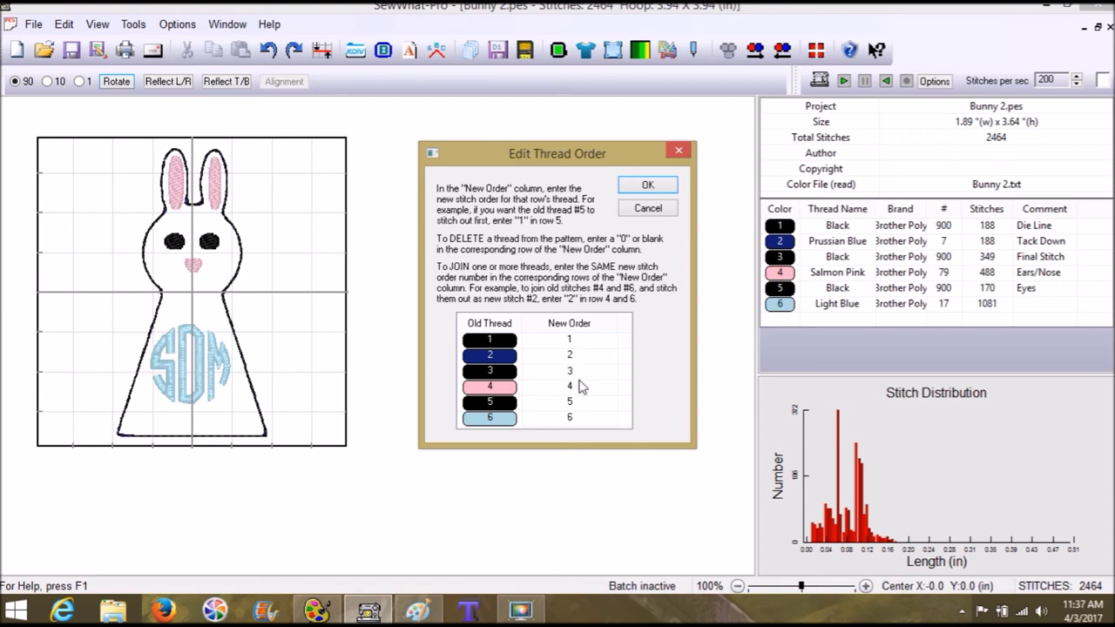
left_click(566, 371)
type("6")
left_click(573, 386)
left_click(566, 402)
type("4")
left_click(647, 189)
left_click(648, 189)
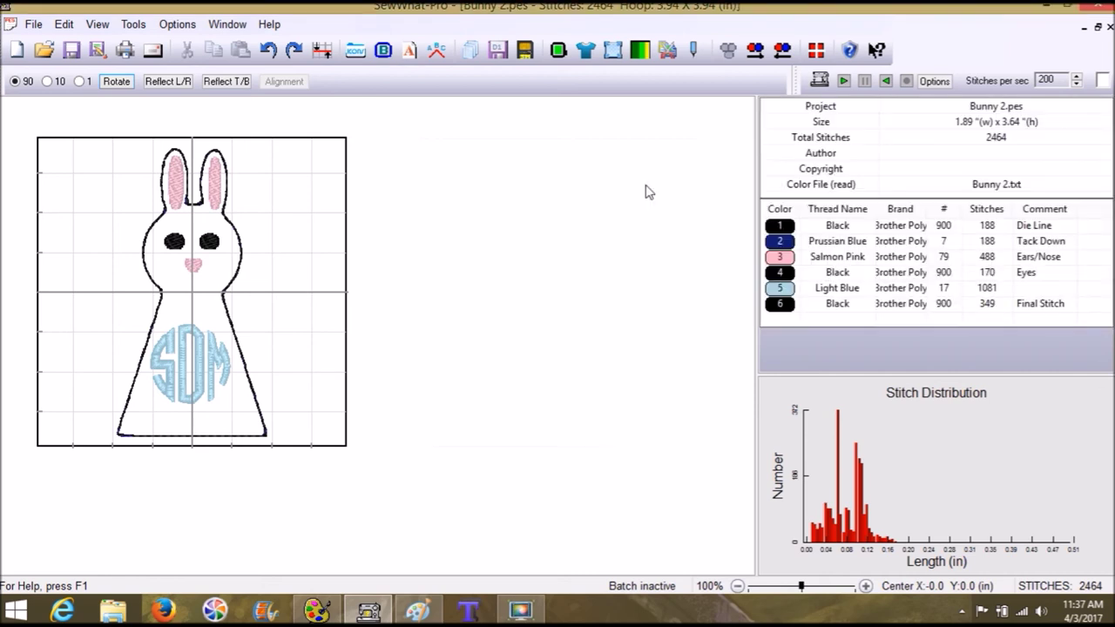
Check each thread row in turn, ending with the black Final Stitch block selected
left_click(786, 228)
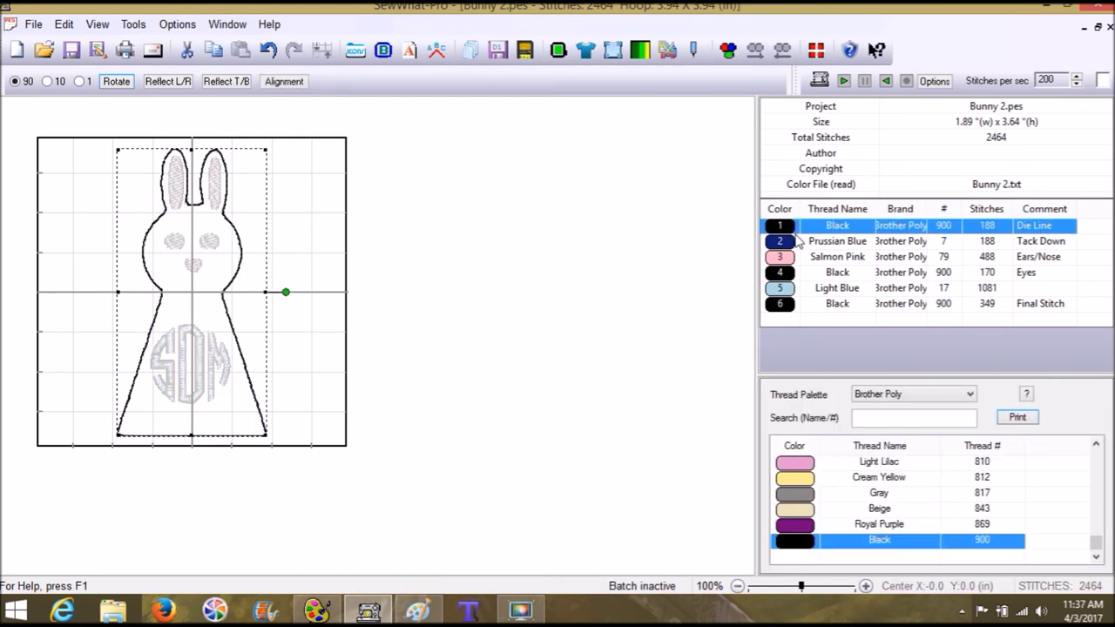
left_click(788, 243)
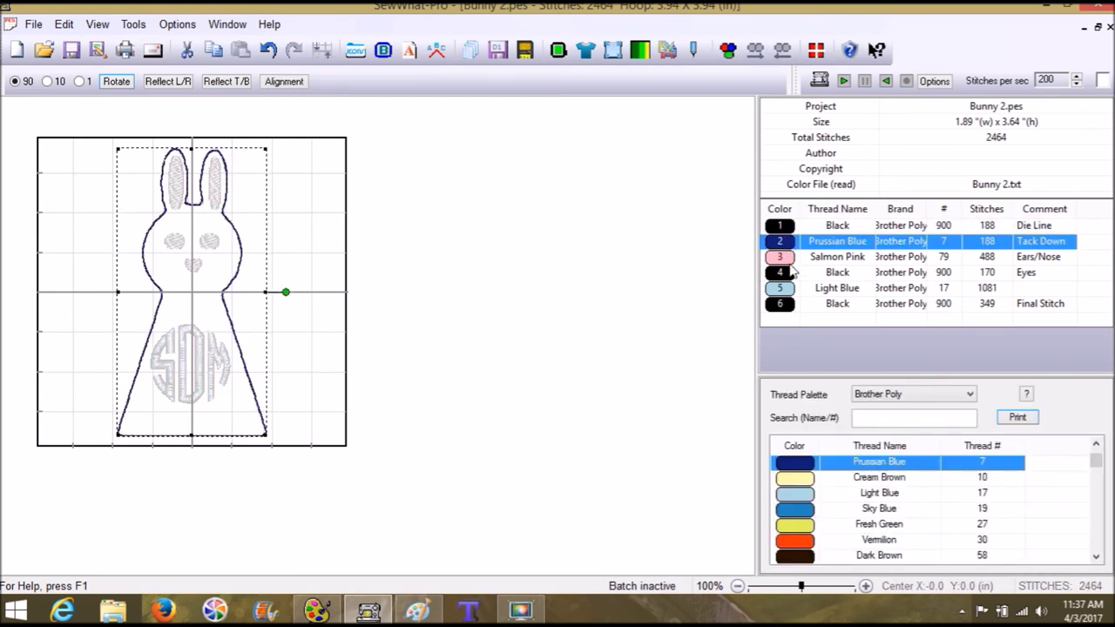
left_click(791, 259)
left_click(787, 277)
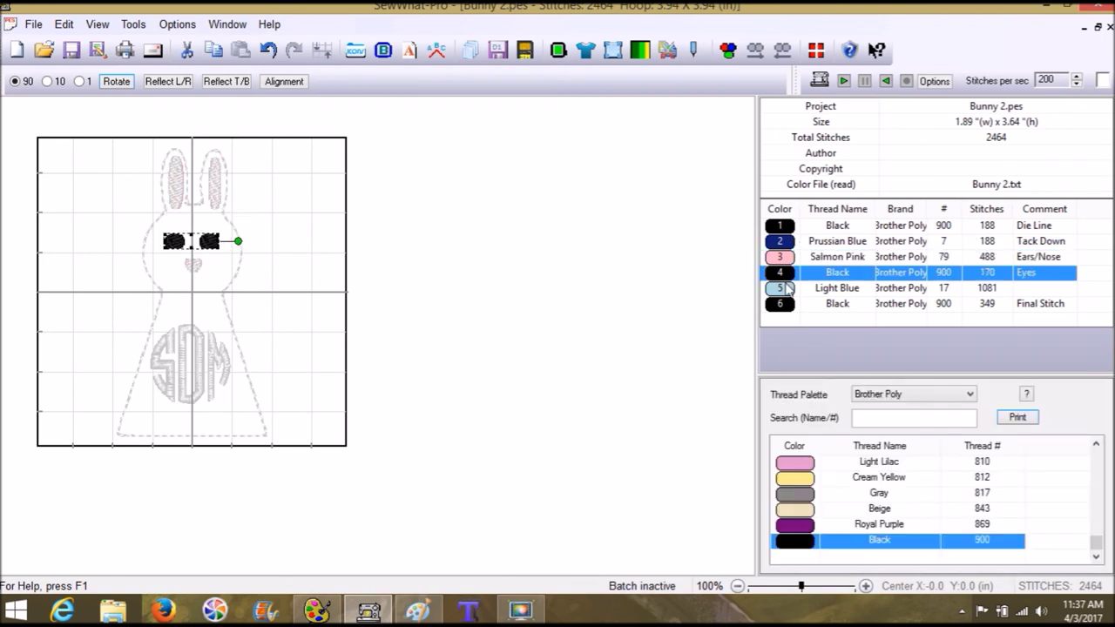
left_click(786, 291)
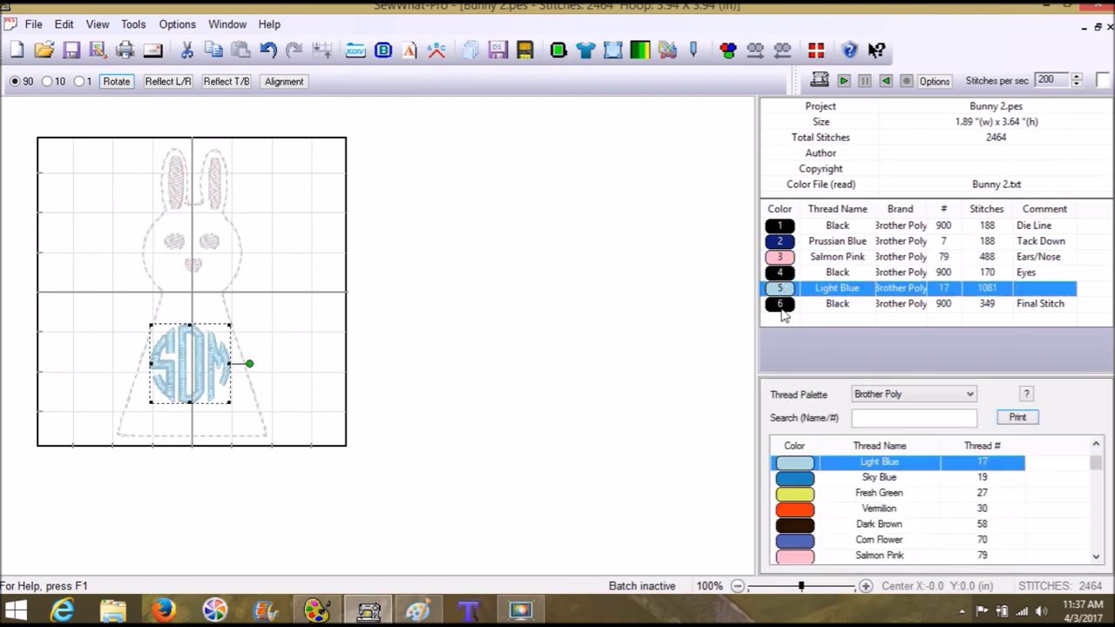
left_click(782, 309)
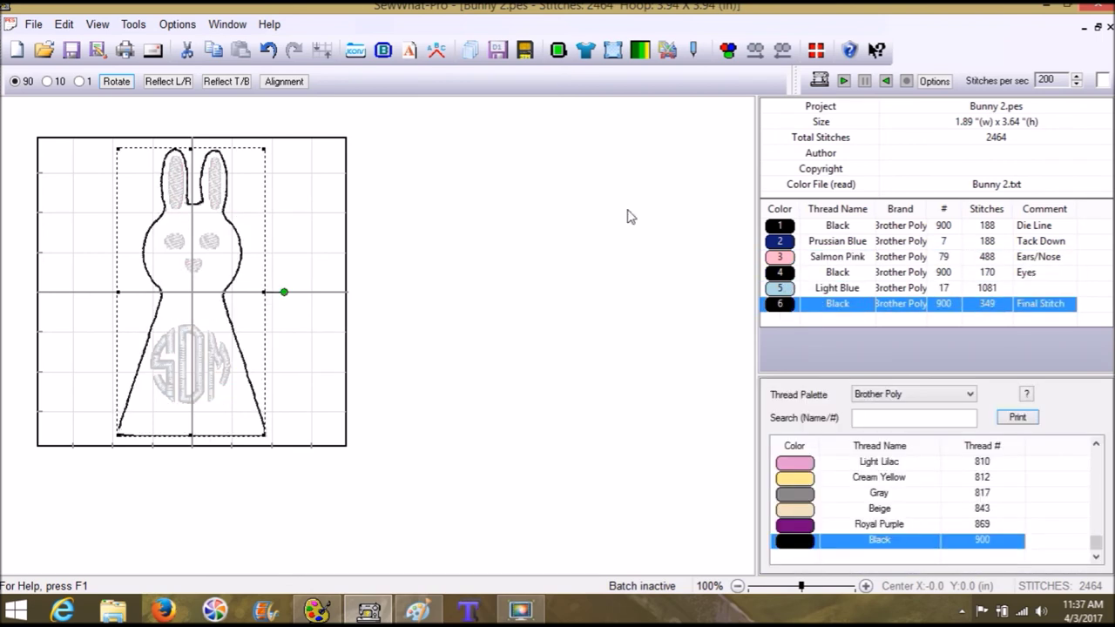
Erase the bottom line of the black Final Stitch outline at 200% zoom
left_click(667, 50)
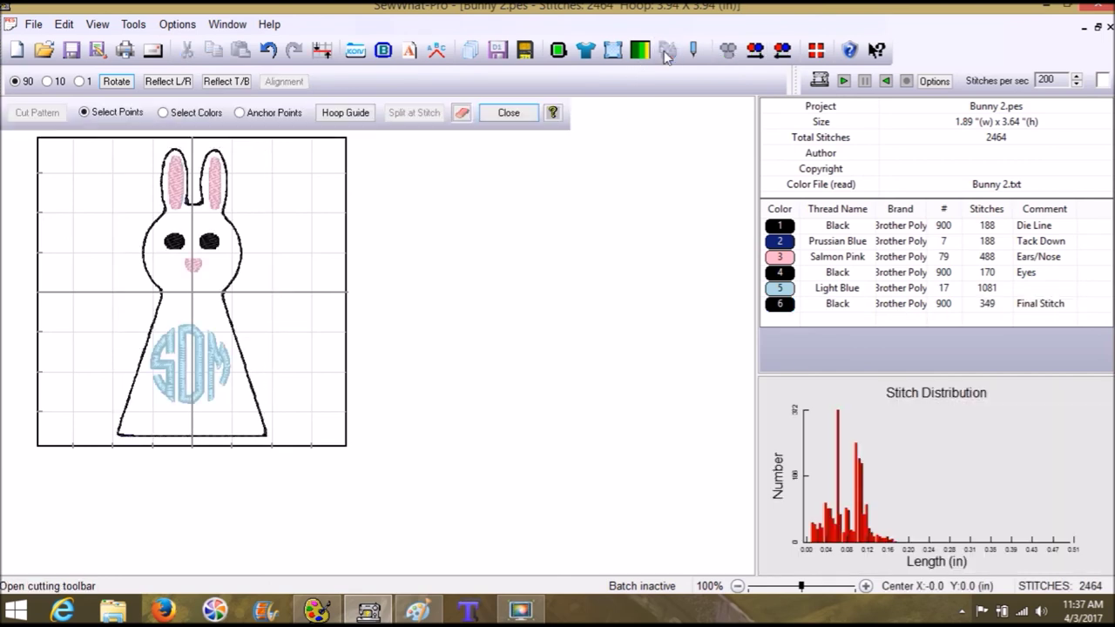
left_click(461, 113)
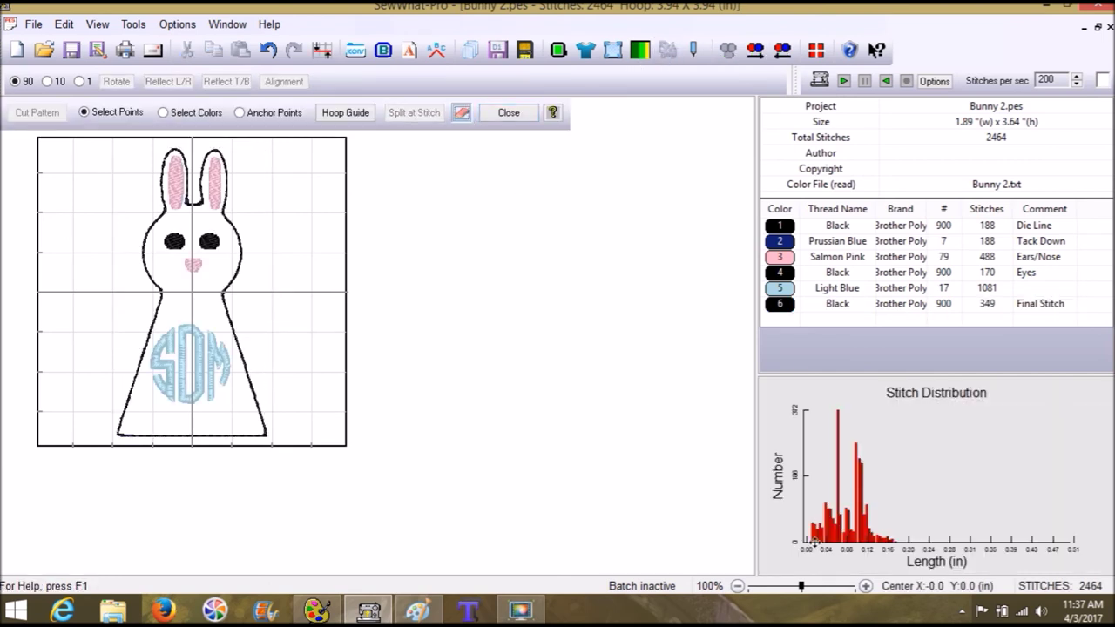
left_click(775, 311)
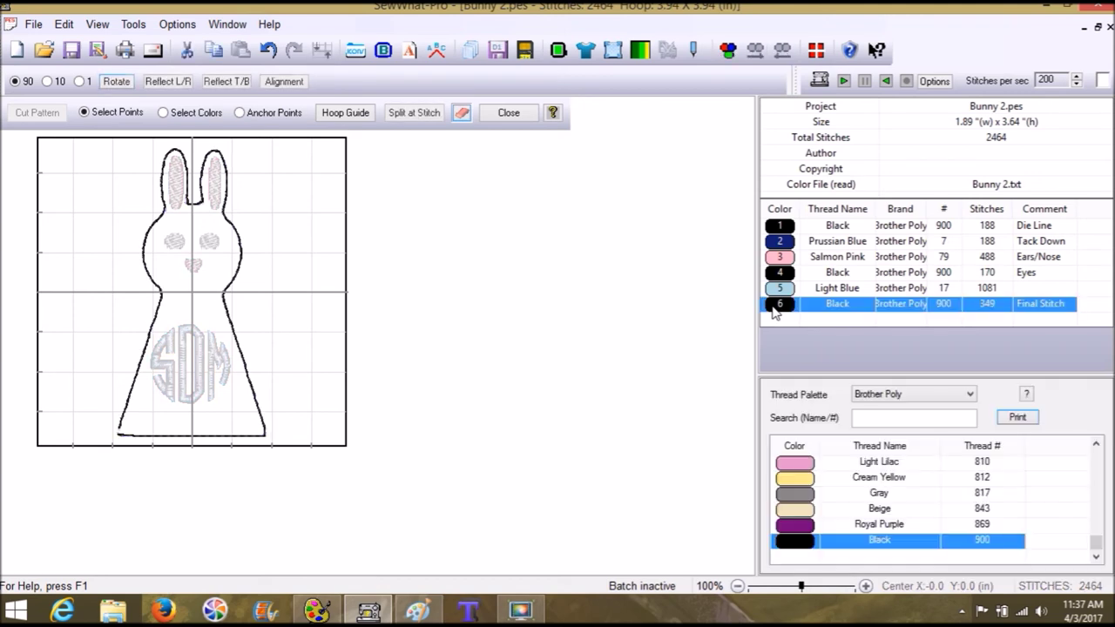
left_click(843, 587)
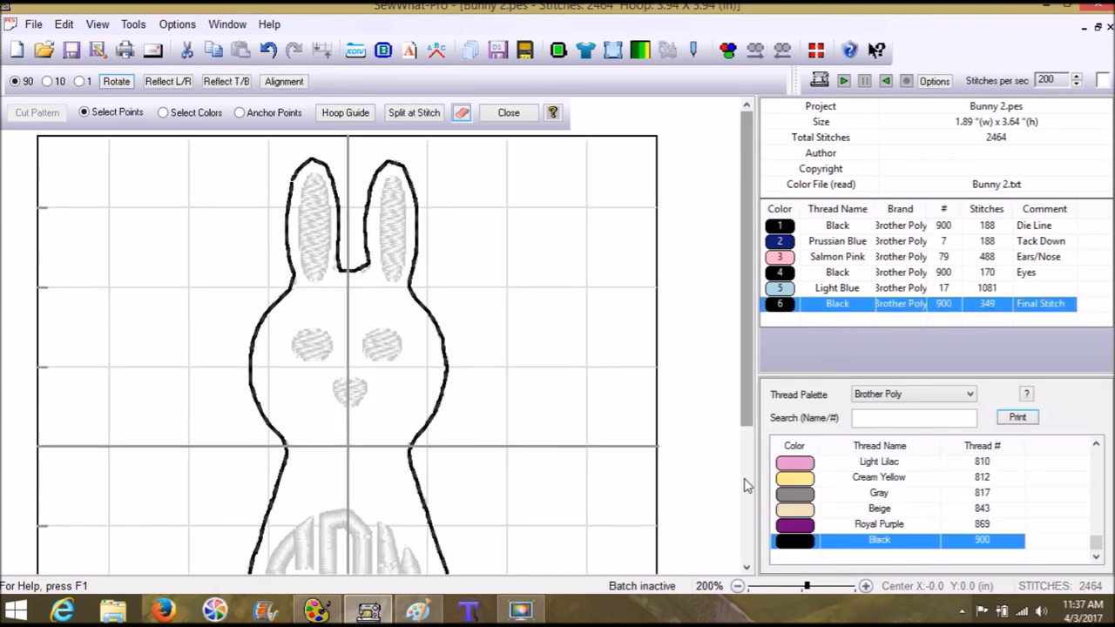
scroll(746, 485, "down", 5)
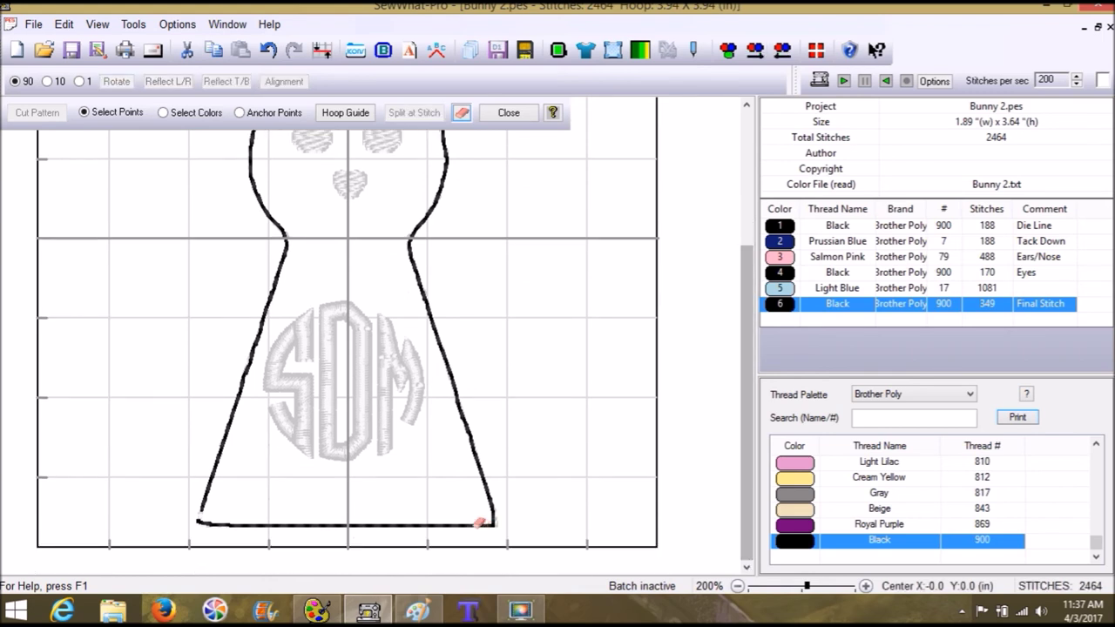
left_click_drag(470, 526, 198, 524)
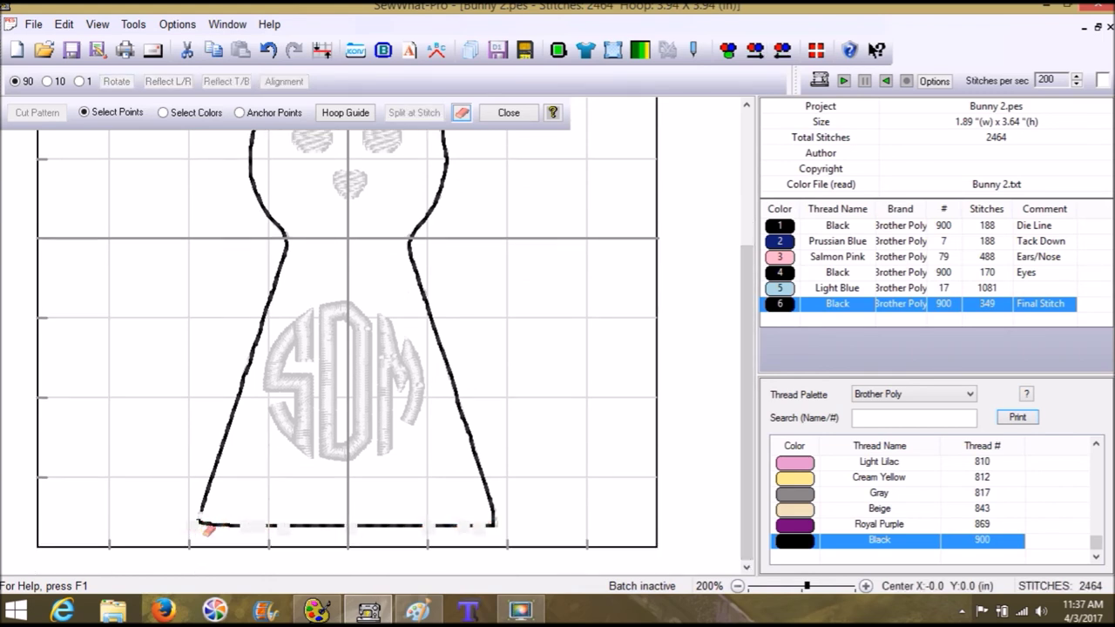
mouse_move(195, 524)
left_mouse_down()
mouse_move(230, 529)
mouse_move(213, 524)
mouse_move(239, 534)
mouse_move(278, 518)
mouse_move(267, 527)
mouse_move(304, 527)
mouse_move(287, 524)
mouse_move(299, 537)
mouse_move(284, 529)
mouse_move(406, 525)
mouse_move(302, 526)
mouse_move(337, 527)
mouse_move(308, 525)
mouse_move(320, 523)
mouse_move(318, 534)
mouse_move(315, 522)
mouse_move(358, 520)
mouse_move(363, 534)
mouse_move(357, 524)
mouse_move(485, 530)
left_mouse_up()
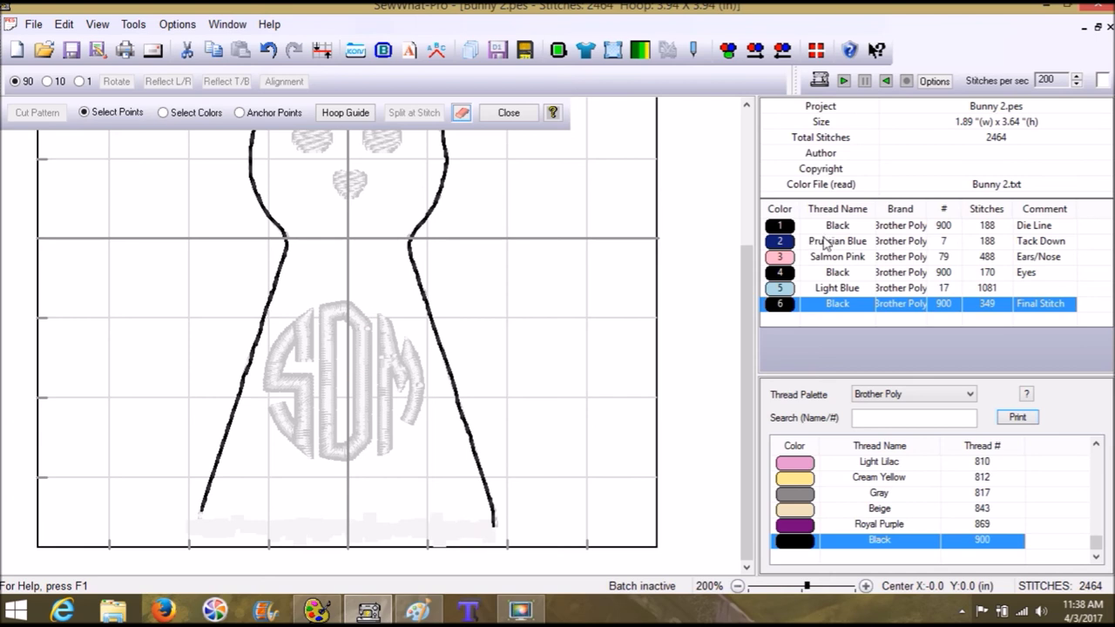
left_click(512, 114)
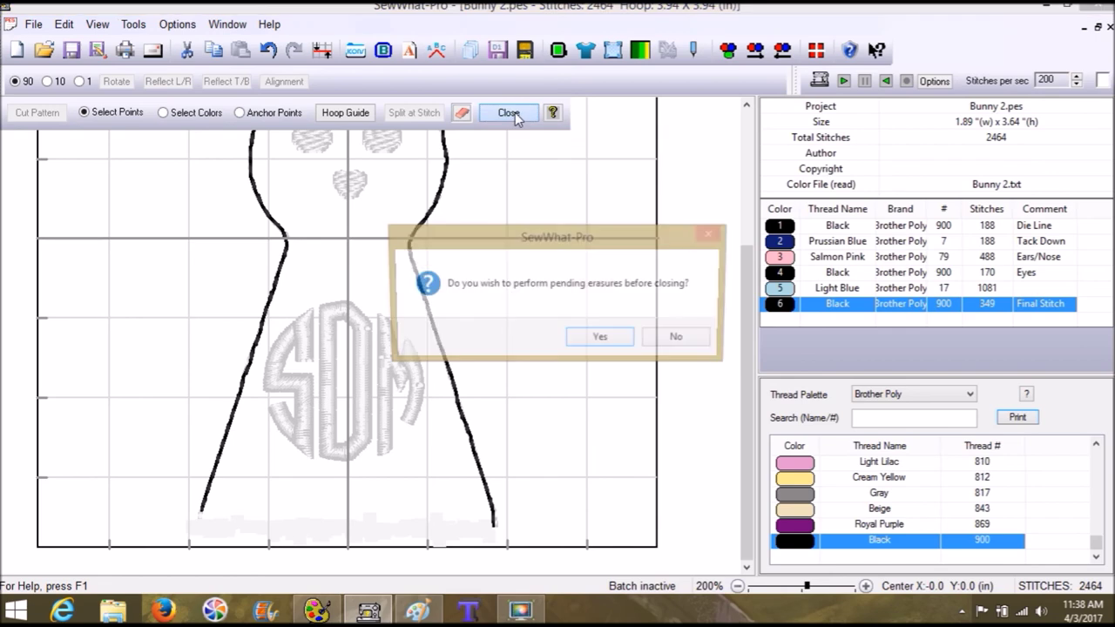
Apply the pending erasures (2424 stitches) and label the Light Blue thread 'Monogram'
left_click(603, 338)
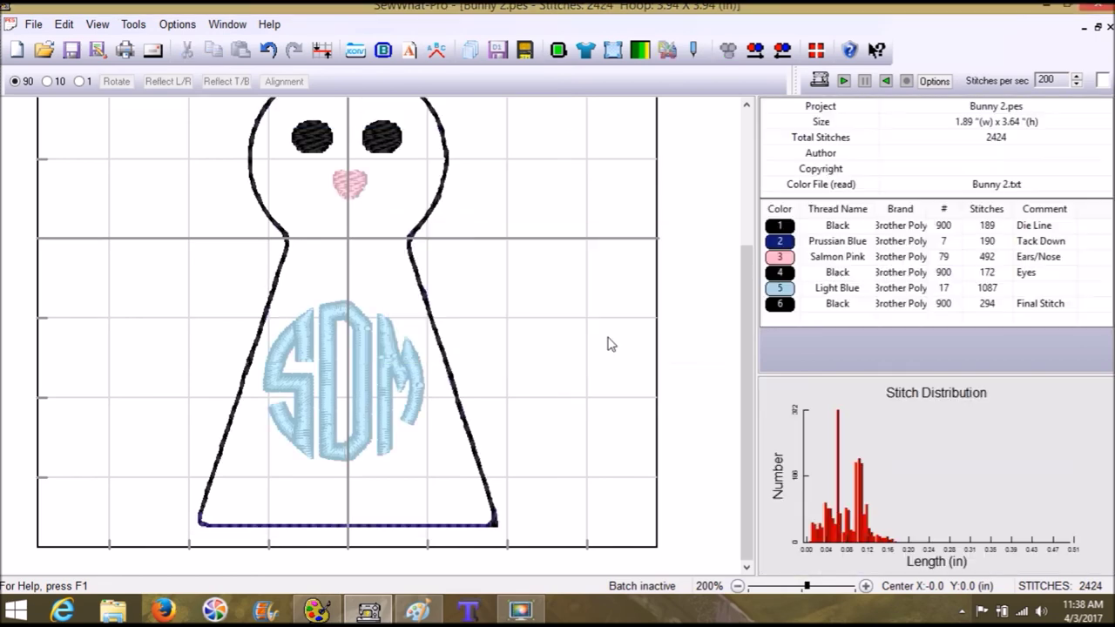
left_click(774, 587)
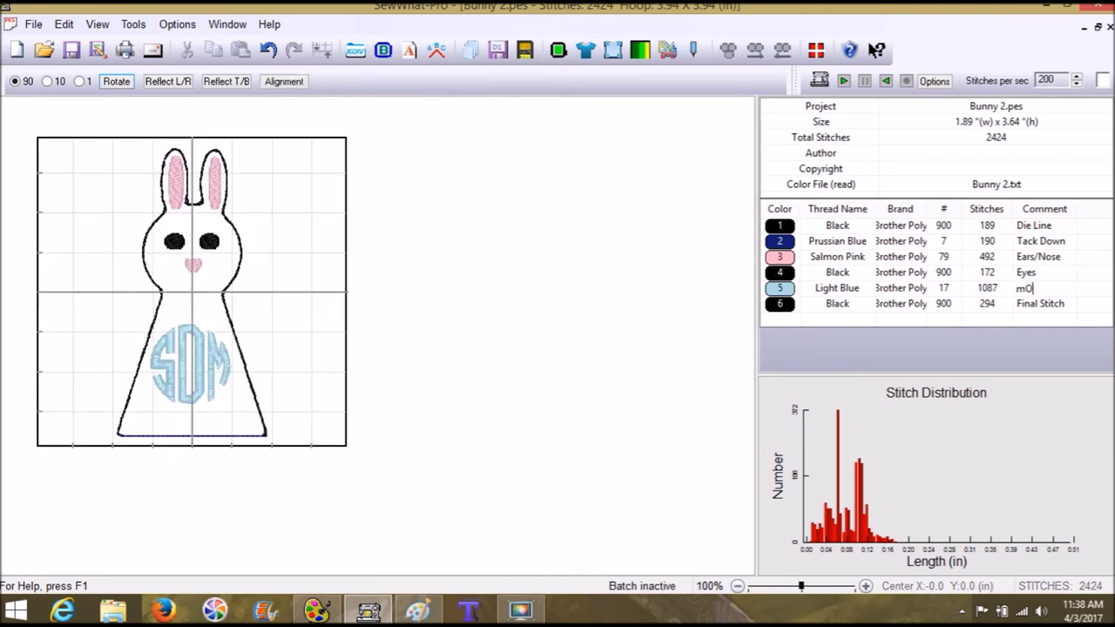
type("M")
key("BackSpace")
key("BackSpace")
key("BackSpace")
key("BackSpace")
key("BackSpace")
key("BackSpace")
key("BackSpace")
type("Monogram")
left_click(620, 326)
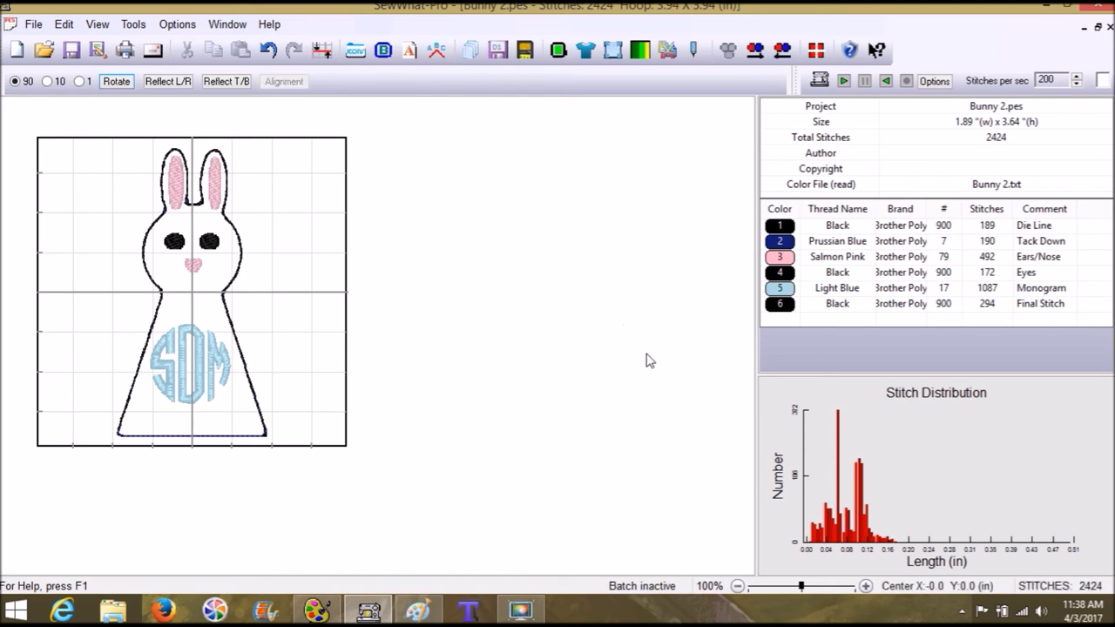
Save the design to the Desktop as Bunny 2 Final.pes
left_click(33, 24)
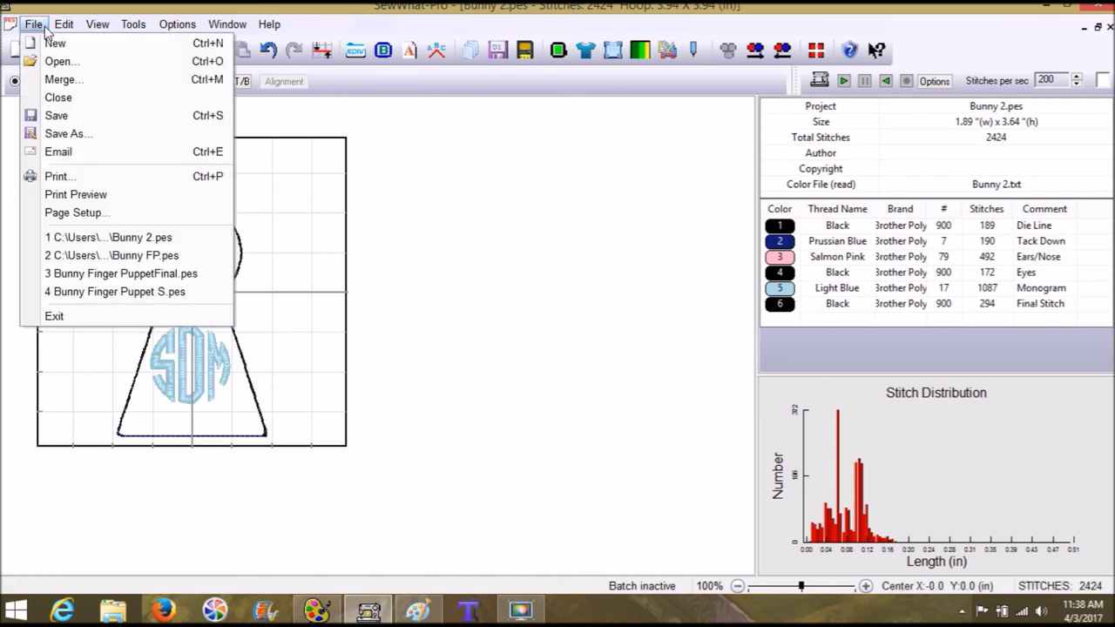
left_click(65, 148)
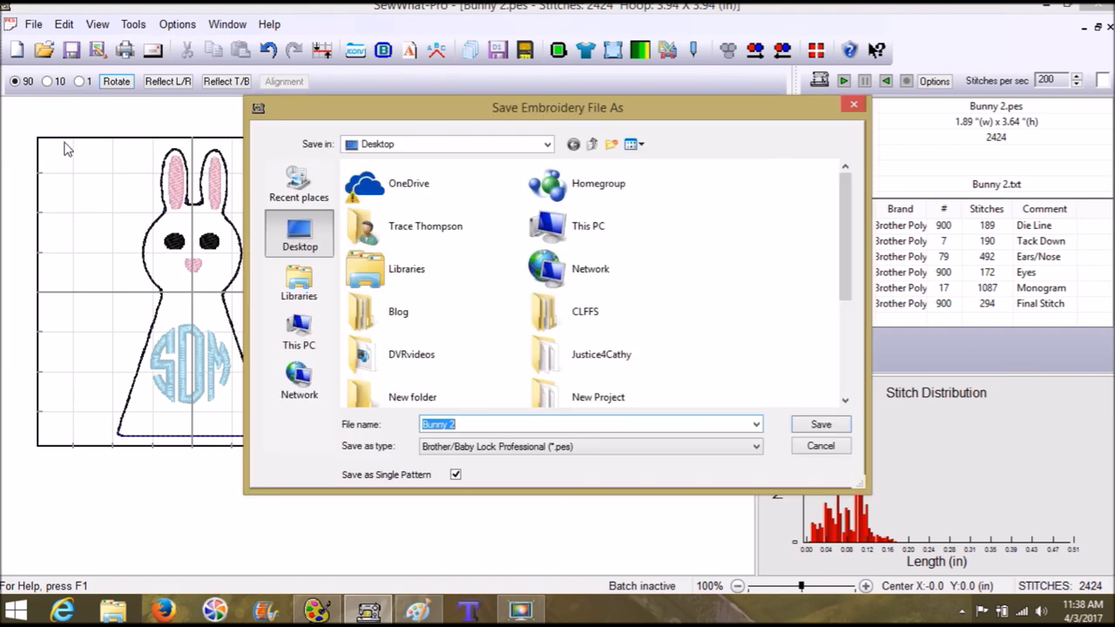
left_click(501, 421)
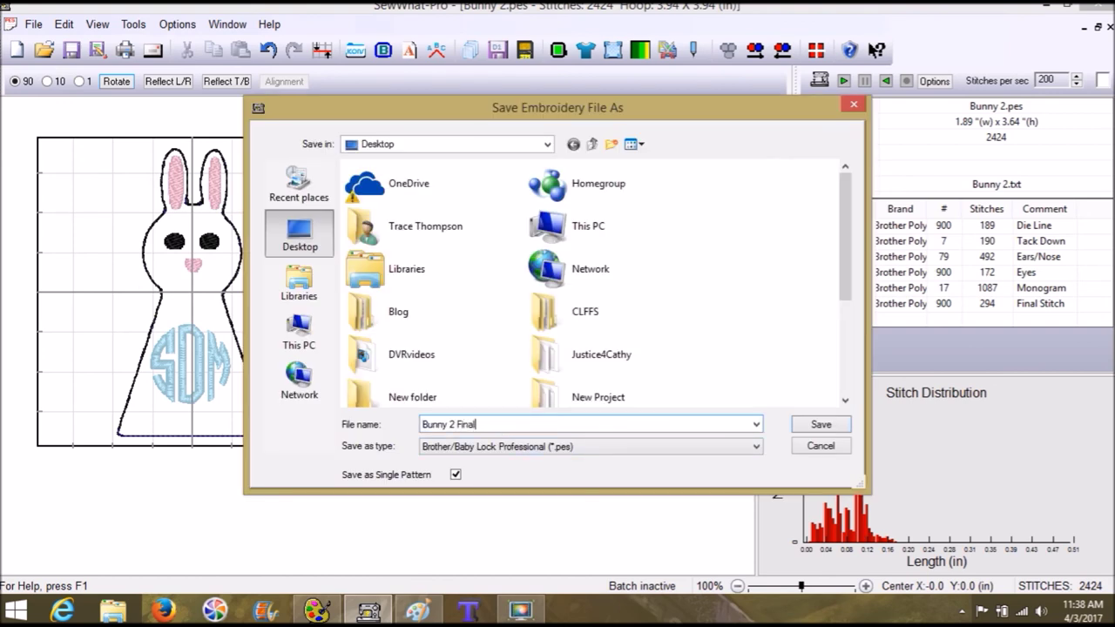
left_click(838, 425)
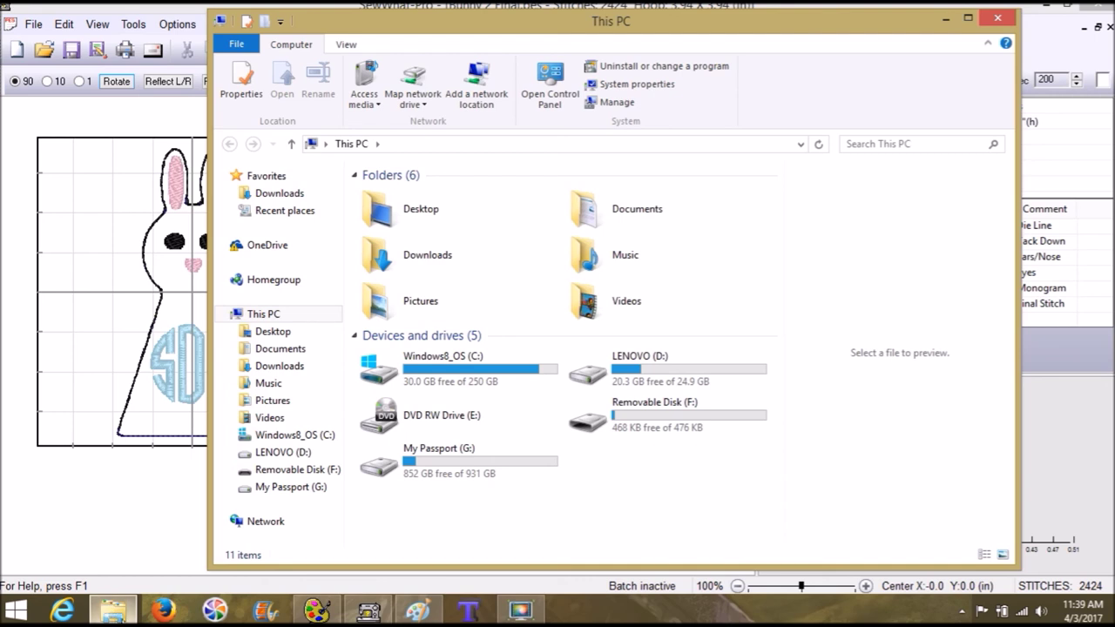
Open the Desktop folder from This PC in File Explorer
mouse_move(97, 608)
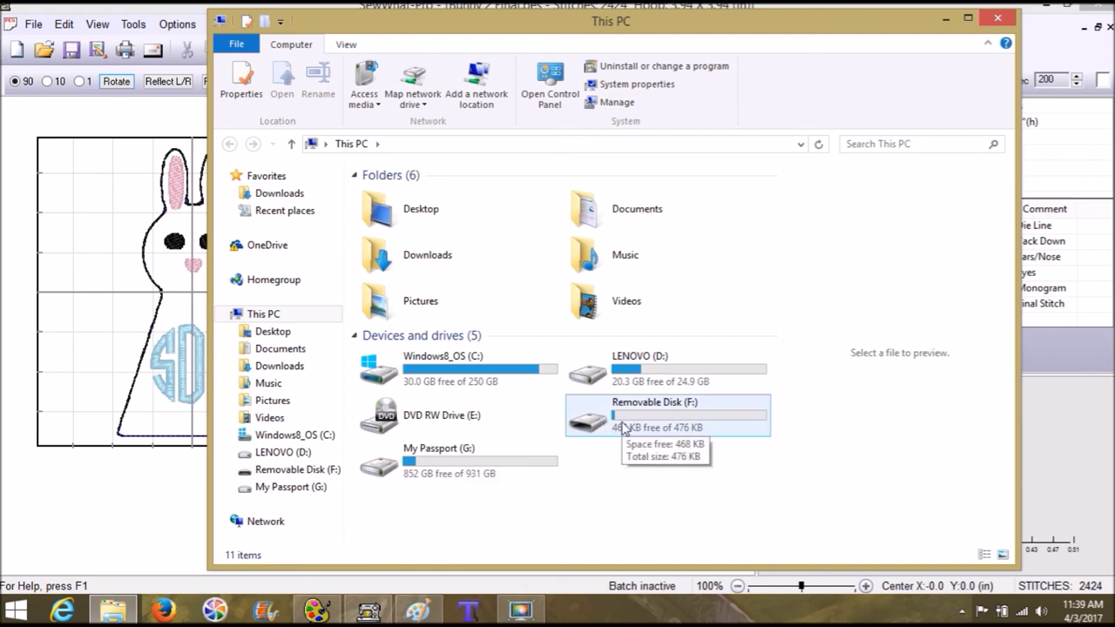
left_click(441, 205)
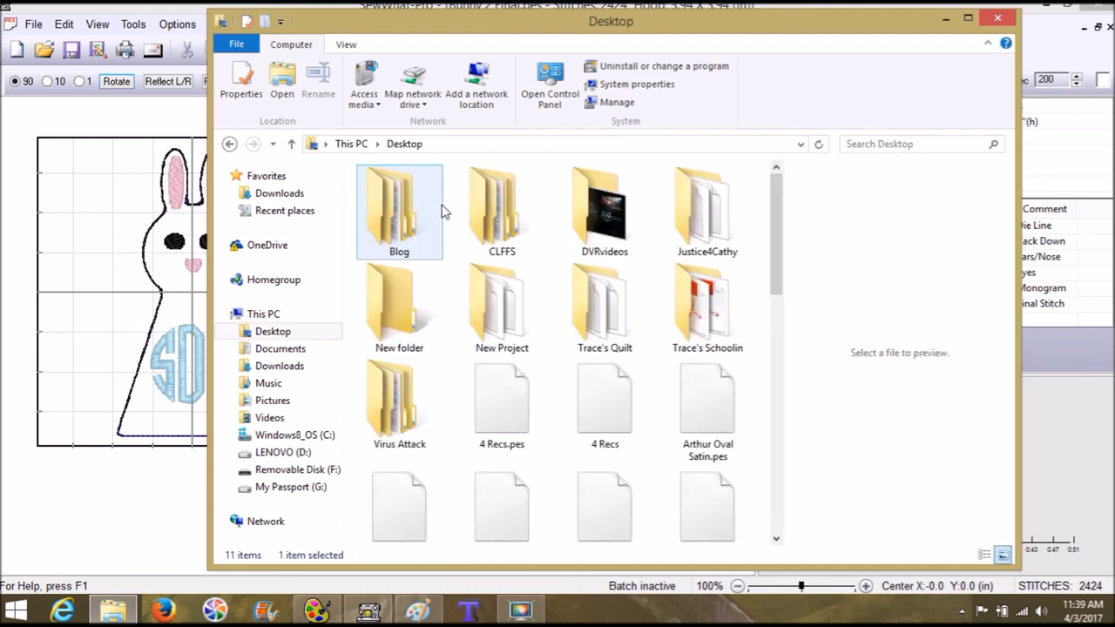
Select Bunny 2 Final.pes among the Desktop files in File Explorer
left_click_drag(775, 260, 783, 372)
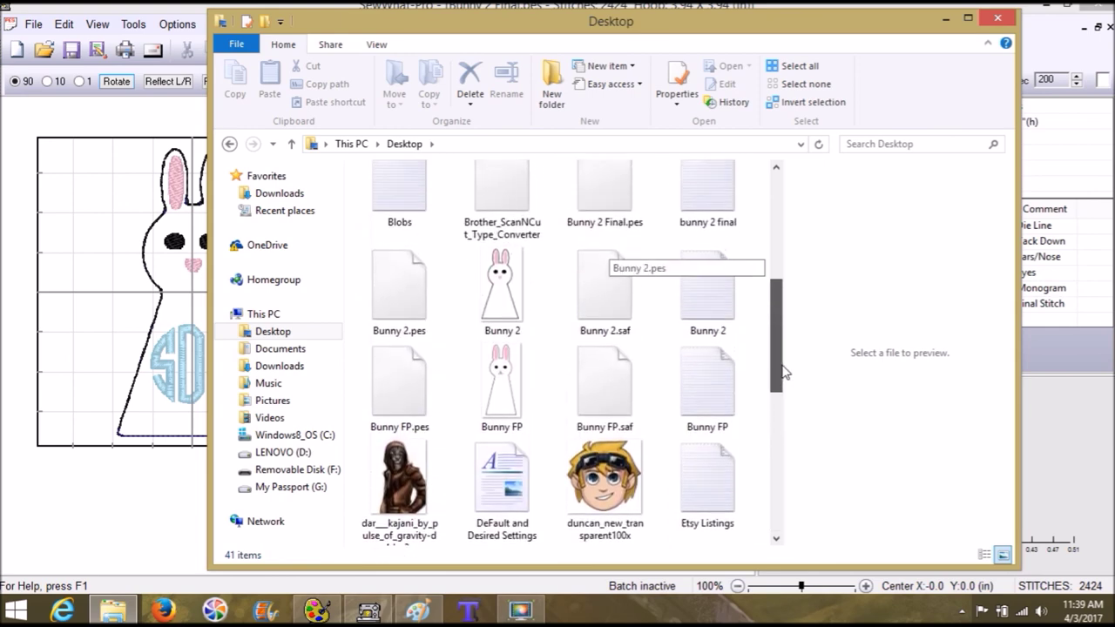
left_click(622, 193)
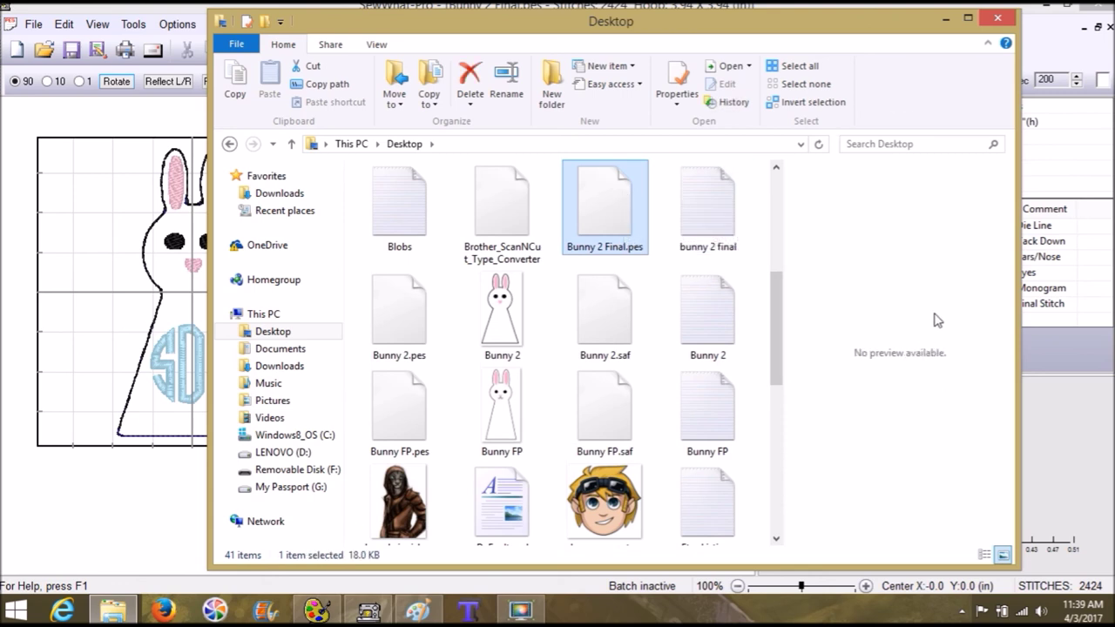
double_click(607, 210)
right_click(607, 206)
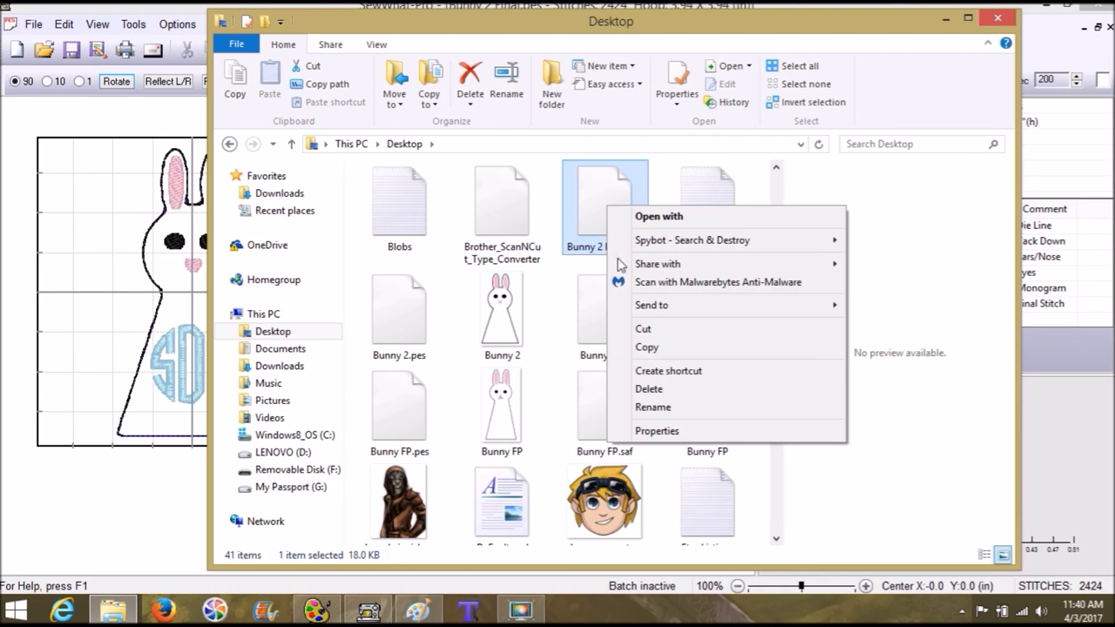
left_click(596, 234)
Drag Bunny 2 Final.pes onto Removable Disk (F:), confirm it arrived, and close File Explorer
left_click_drag(605, 194, 298, 470)
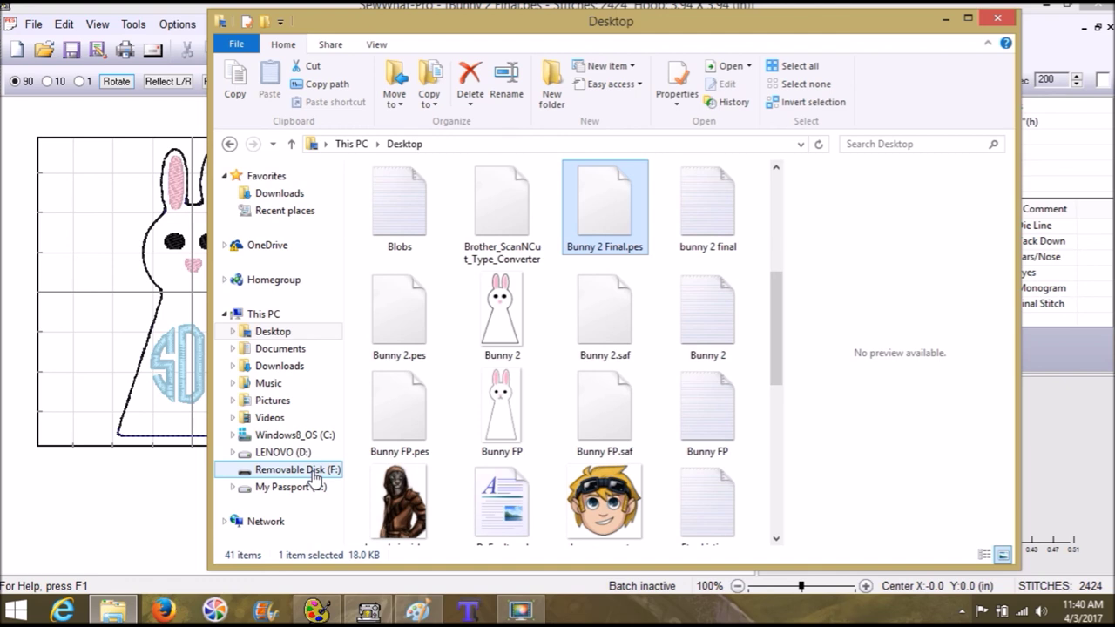
left_click(314, 471)
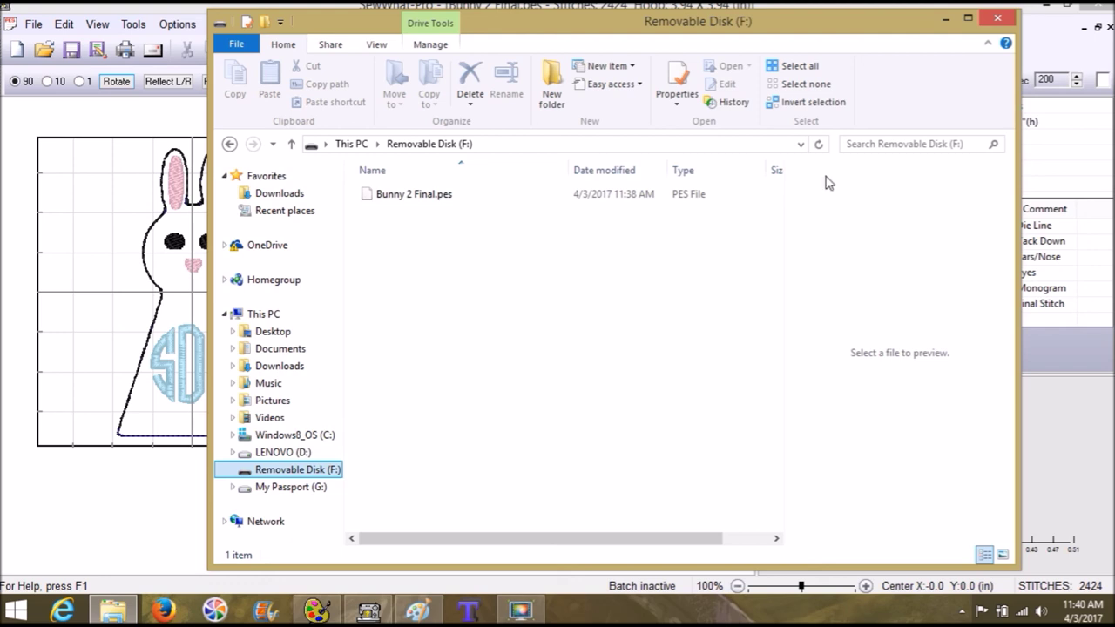
left_click(996, 19)
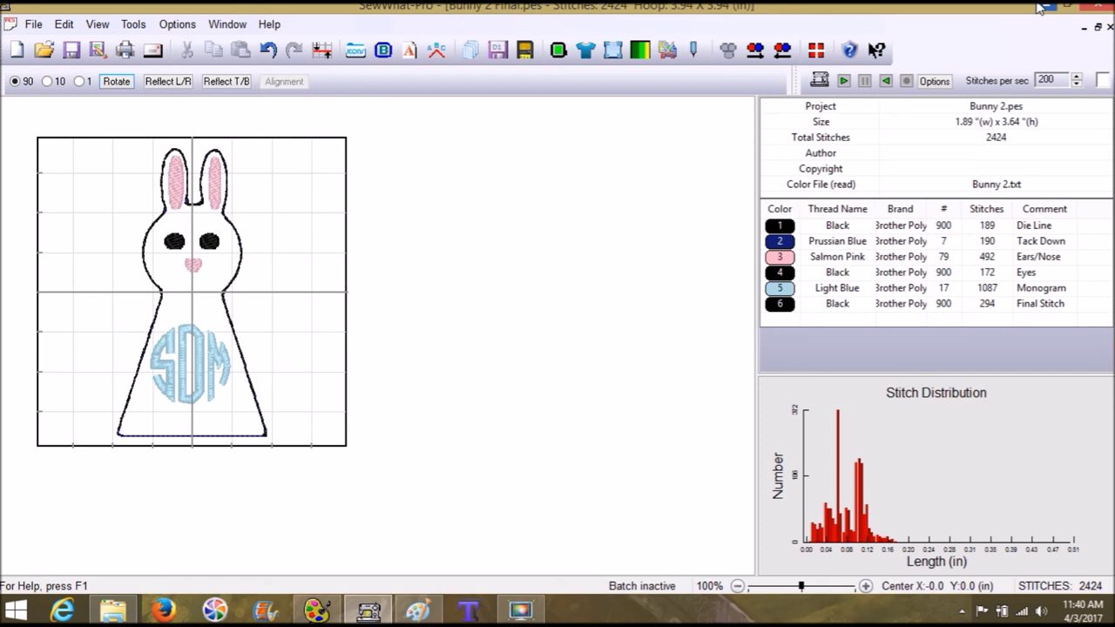
left_click(523, 608)
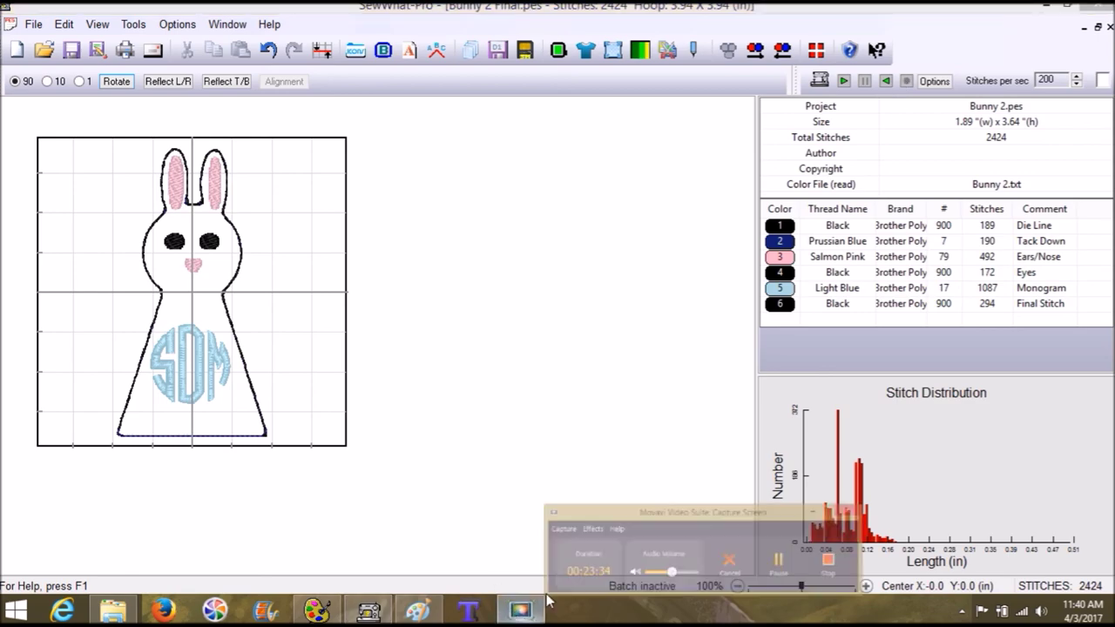
left_click(998, 544)
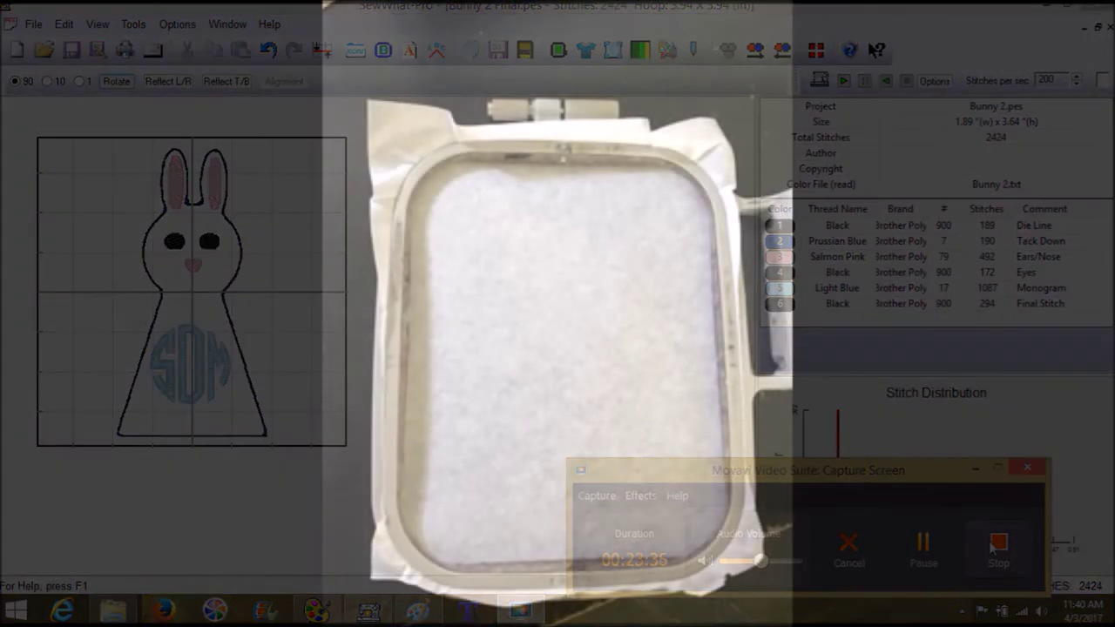